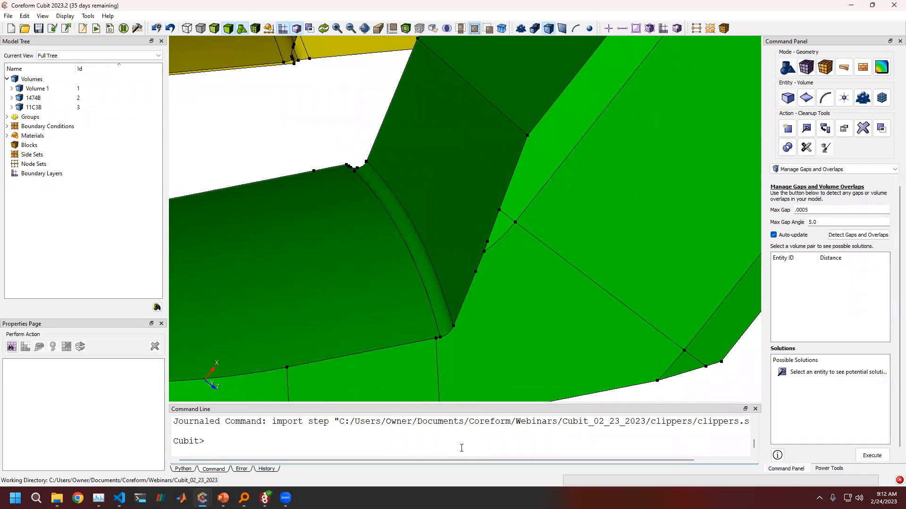
# Step: Turn off the display of all vertices with the command "vertex vis off"
pyautogui.press('BackSpace')
pyautogui.press('BackSpace')
pyautogui.press('BackSpace')
pyautogui.write('verte')
pyautogui.write('x vis off')
pyautogui.press('Return')
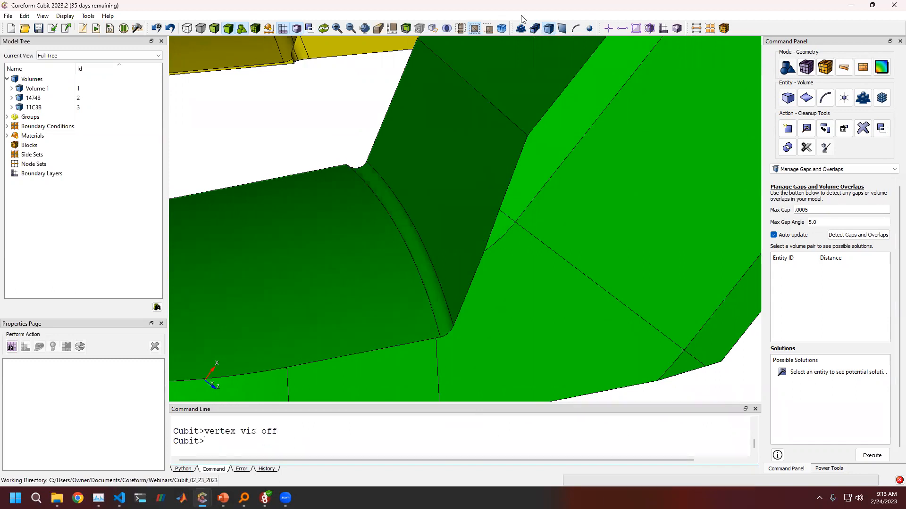
# Step: Inspect the two short curves along the slanted edge beside the green clipper's sliver surface, then clear the selection
pyautogui.click(491, 235)
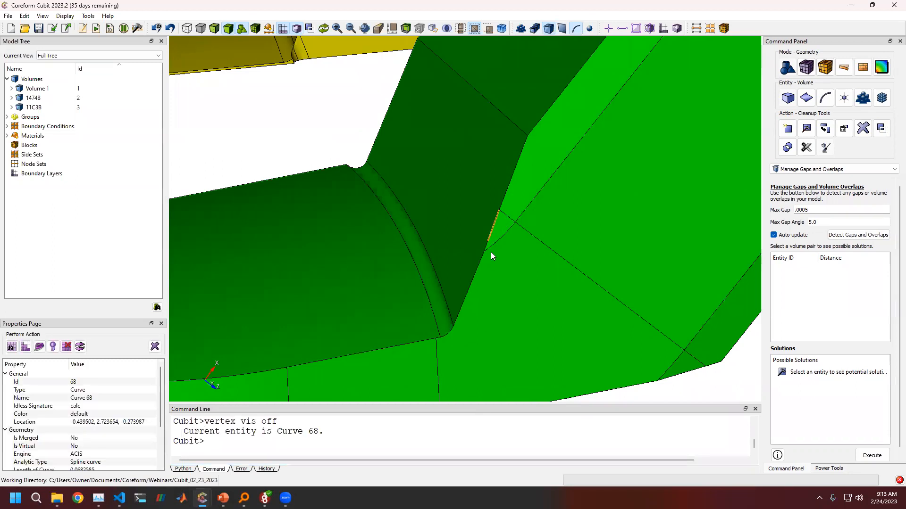
pyautogui.click(487, 249)
pyautogui.scroll(5, 488, 257)
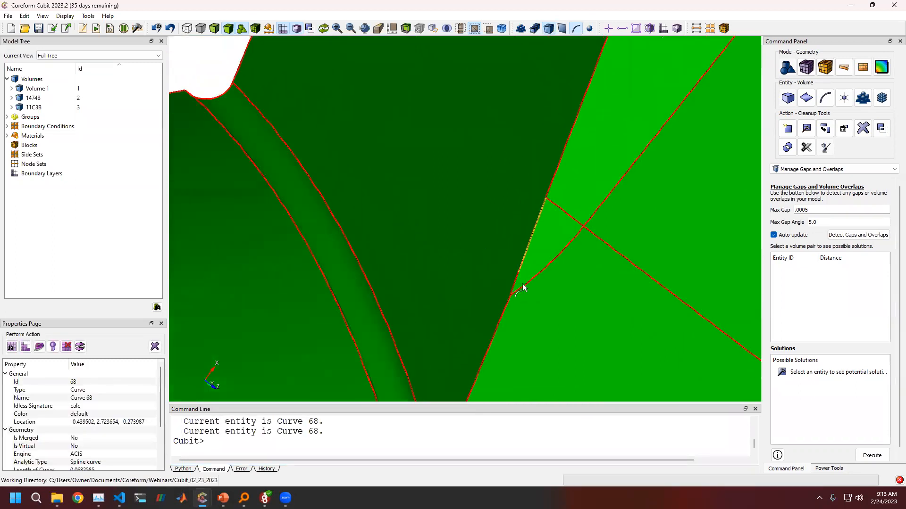
pyautogui.click(516, 284)
pyautogui.scroll(-3, 554, 322)
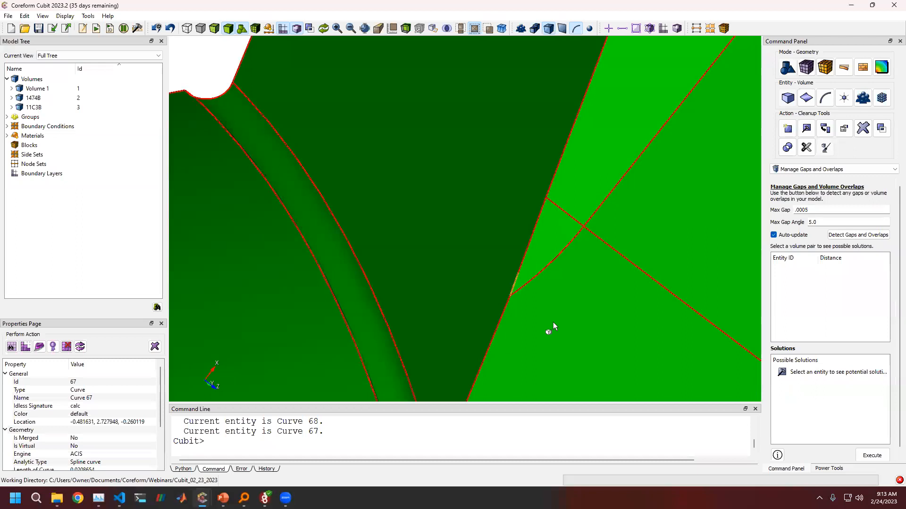
pyautogui.scroll(-2, 554, 323)
pyautogui.click(300, 159)
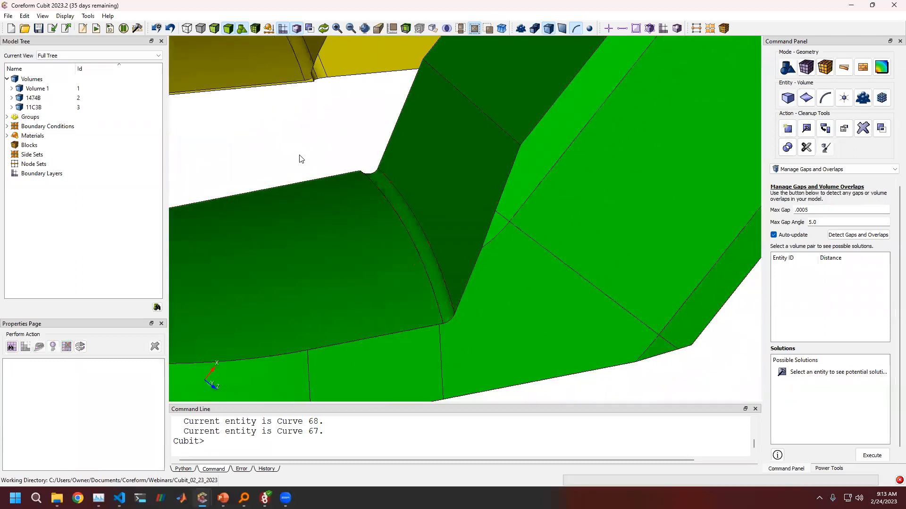
# Step: Turn the display of all vertices back on with the command "vertex vis on"
pyautogui.click(375, 433)
pyautogui.write('vertex vis off')
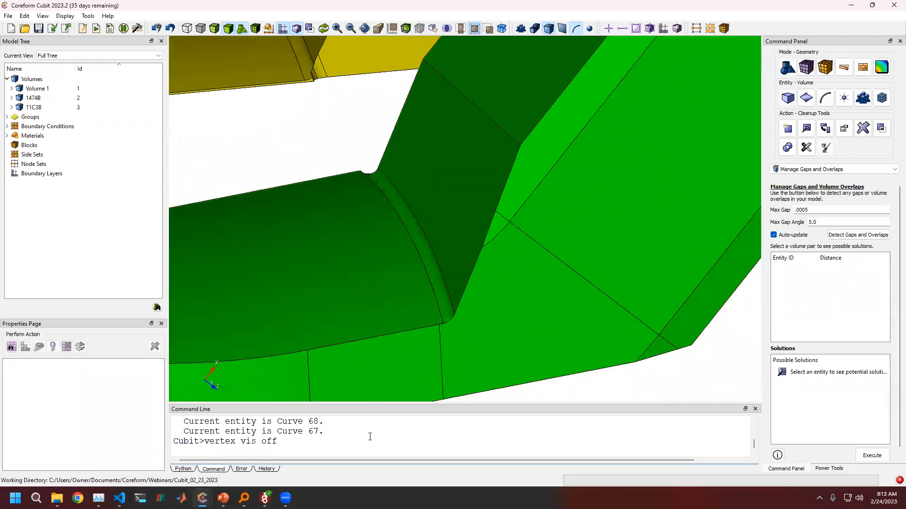
pyautogui.press('Return')
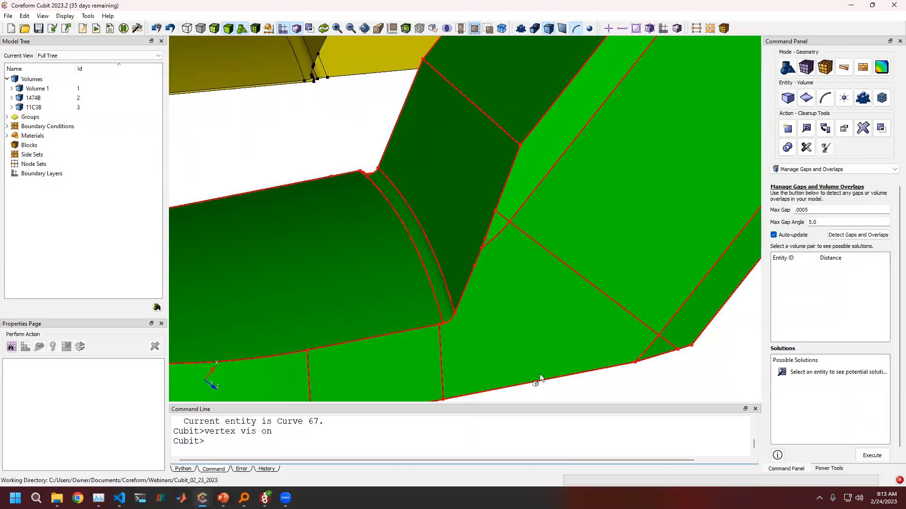
pyautogui.scroll(-2, 565, 377)
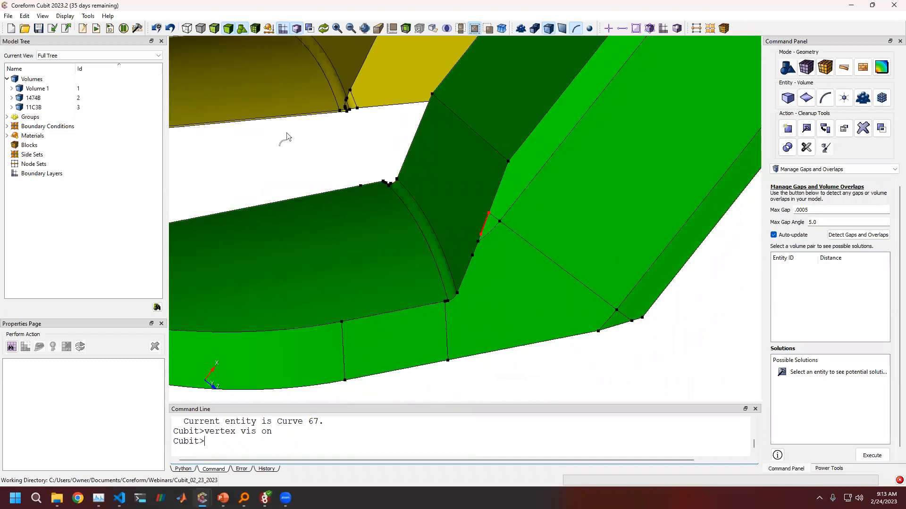
# Step: Enable Display Vertices in the geometry defaults and save the options
pyautogui.click(89, 17)
pyautogui.click(106, 73)
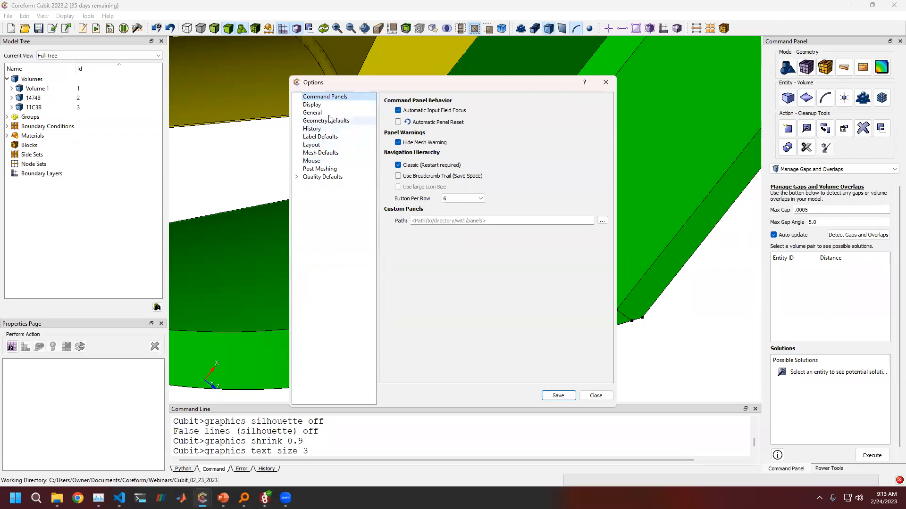
pyautogui.click(315, 105)
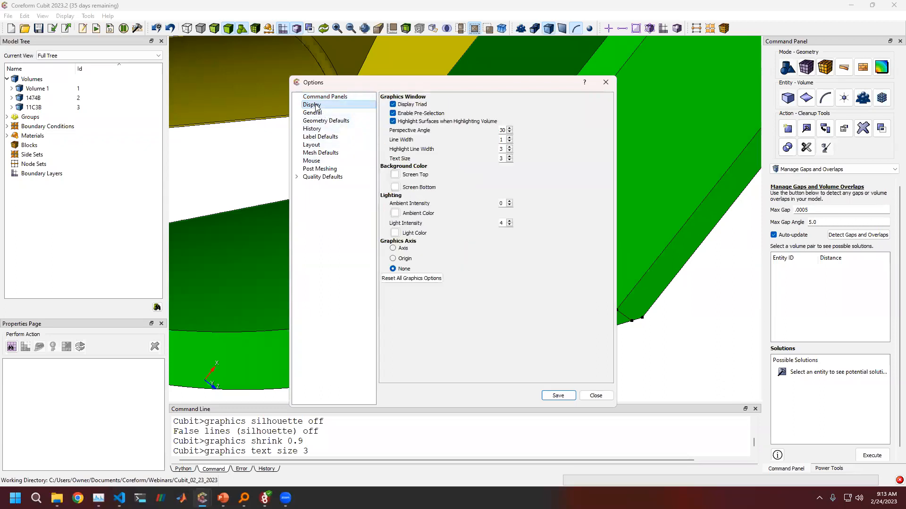
pyautogui.click(319, 121)
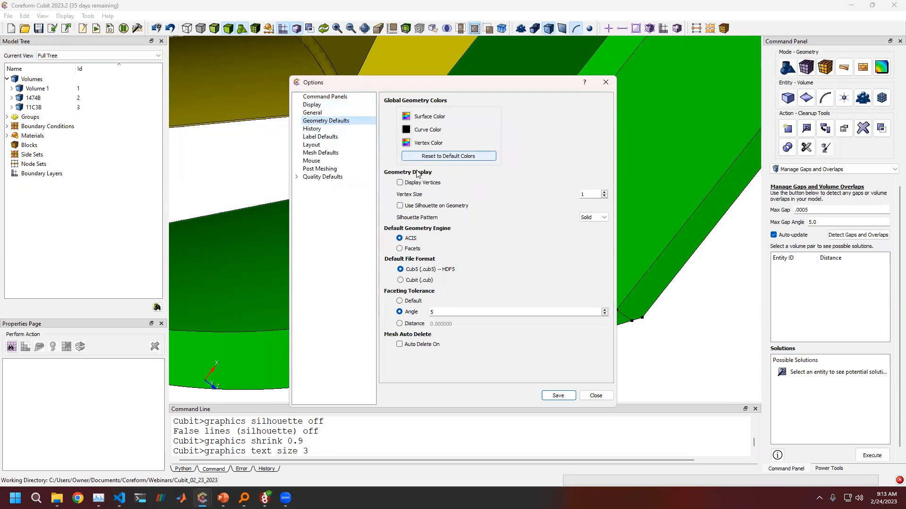
pyautogui.click(400, 184)
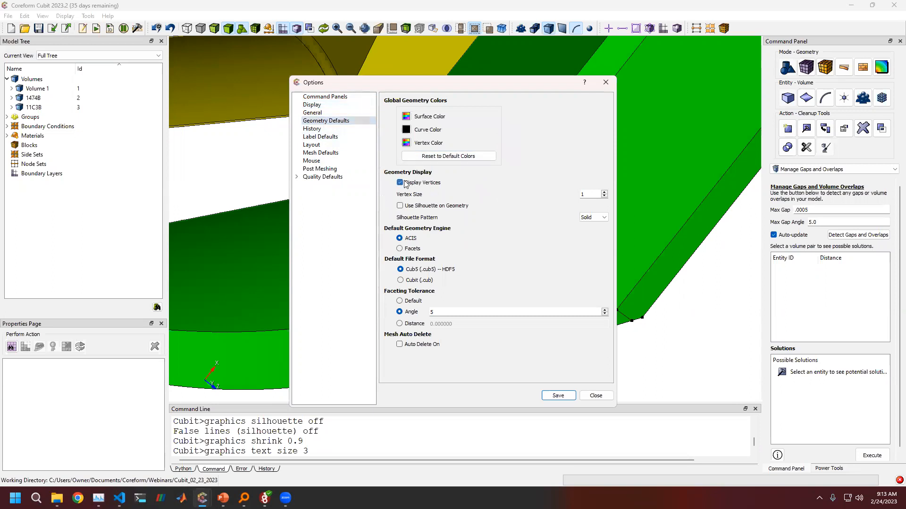
pyautogui.click(569, 398)
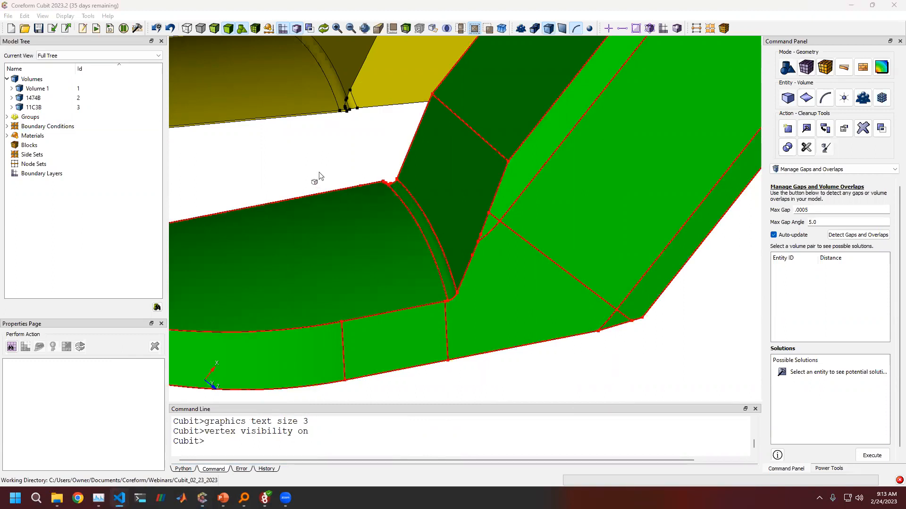
# Step: Limit picking to surfaces and check the analytic type of the curved side surface of the green blade
pyautogui.click(578, 28)
pyautogui.click(550, 29)
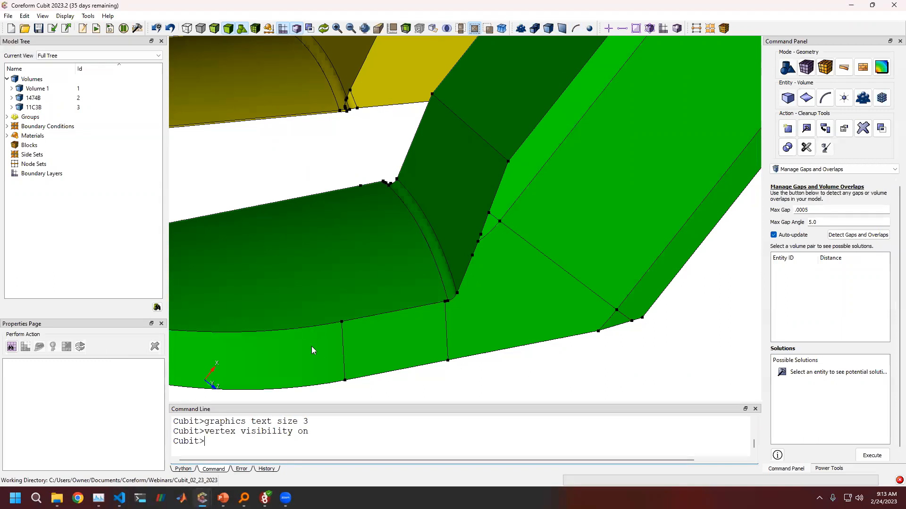
pyautogui.click(562, 28)
pyautogui.click(283, 372)
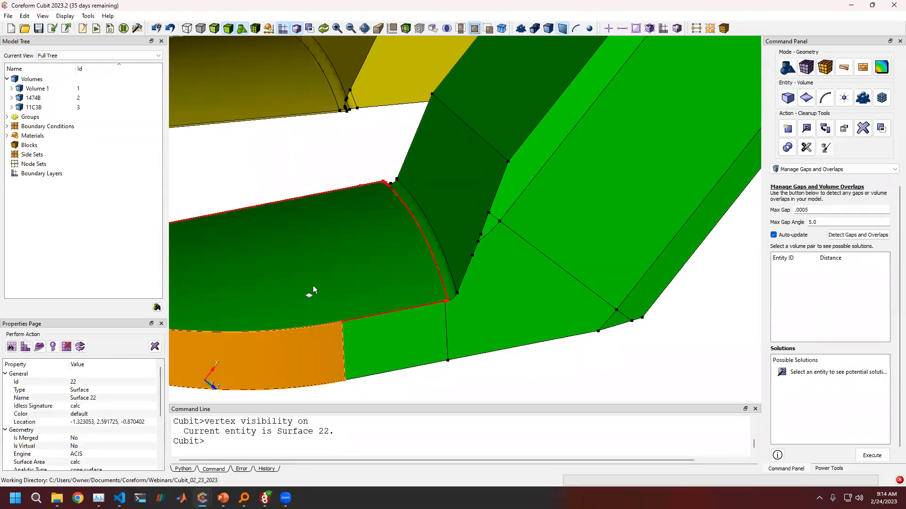
pyautogui.scroll(-2, 69, 426)
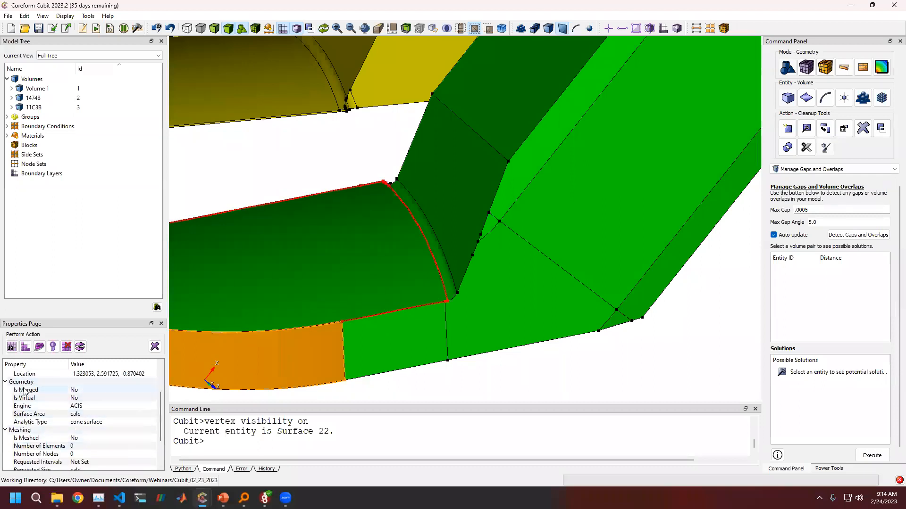
pyautogui.click(87, 423)
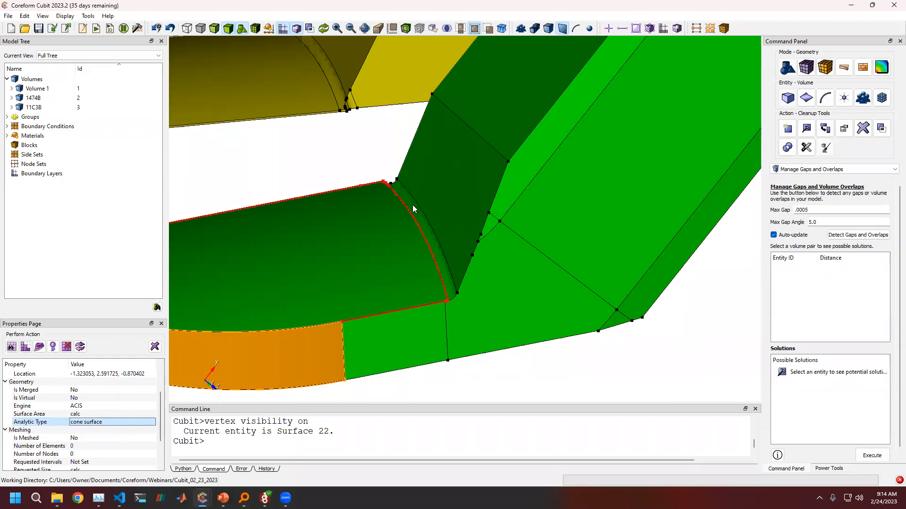
# Step: Check the analytic types of the green blade's upper surface, its small rectangular side surface and the adjacent corner surface
pyautogui.click(398, 287)
pyautogui.scroll(-1, 86, 406)
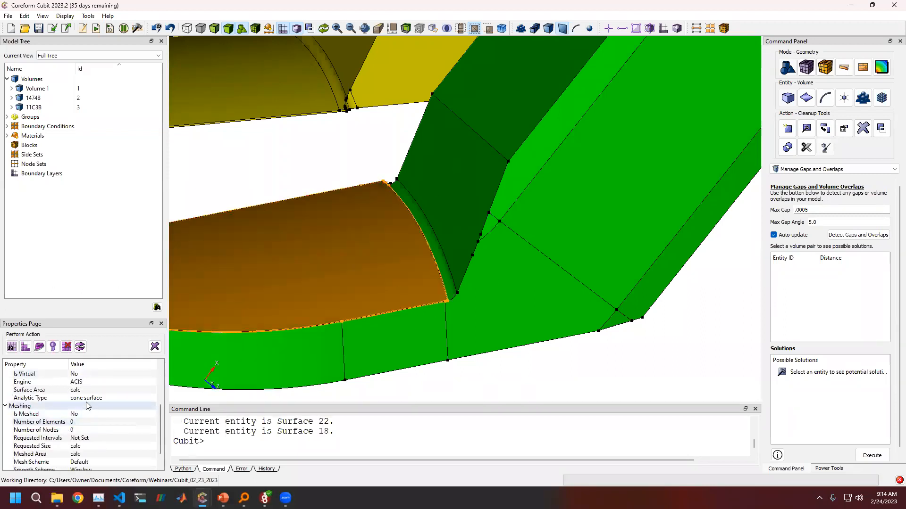
pyautogui.click(387, 350)
pyautogui.scroll(-2, 99, 441)
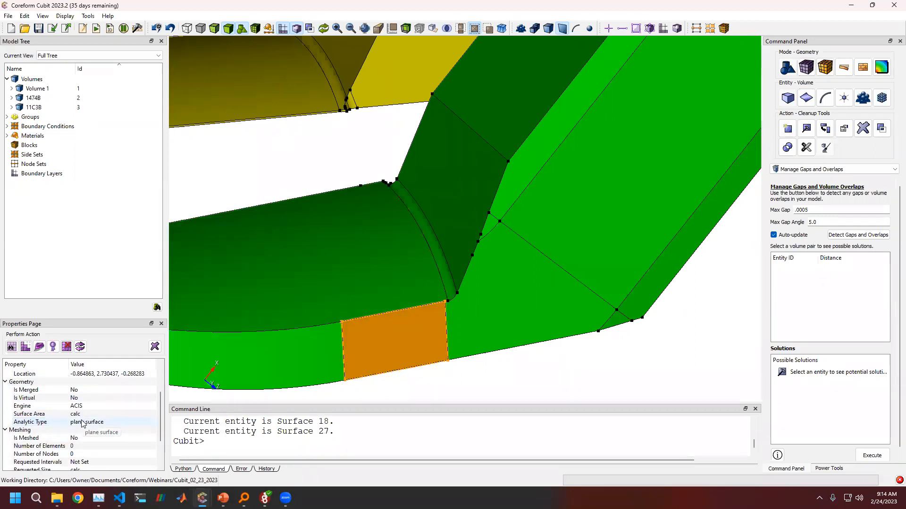
pyautogui.click(493, 300)
pyautogui.scroll(-1, 108, 432)
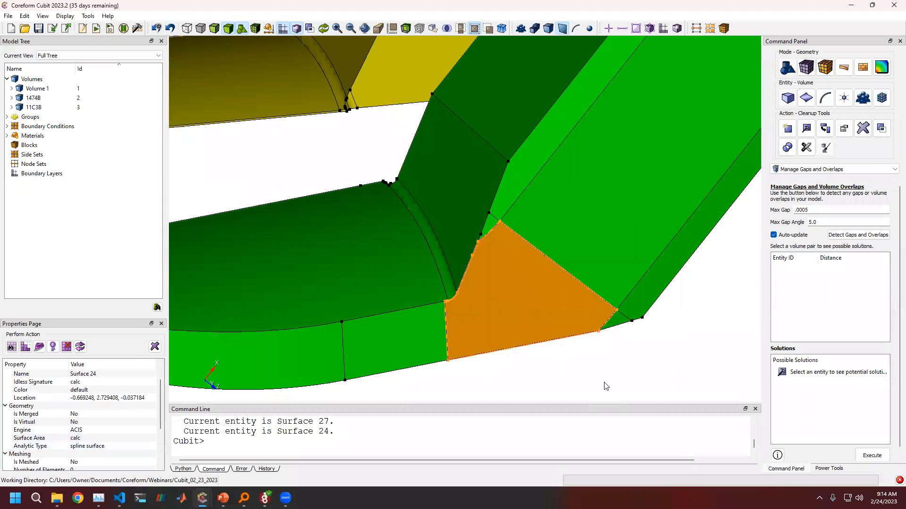
pyautogui.click(581, 367)
pyautogui.moveTo(520, 299)
pyautogui.mouseDown(button='middle')
pyautogui.moveTo(546, 256)
pyautogui.moveTo(665, 269)
pyautogui.moveTo(651, 250)
pyautogui.moveTo(505, 238)
pyautogui.moveTo(528, 268)
pyautogui.moveTo(508, 281)
pyautogui.mouseUp(button='middle')
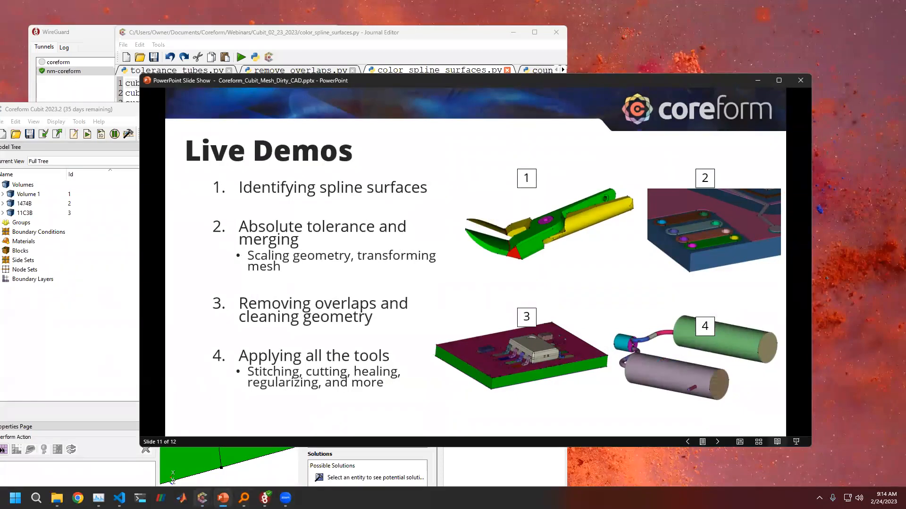
# Step: Switch to the Journal Editor with color_spline_surfaces.py and arrange it side by side with the Coreform Cubit window
pyautogui.click(202, 498)
pyautogui.click(225, 449)
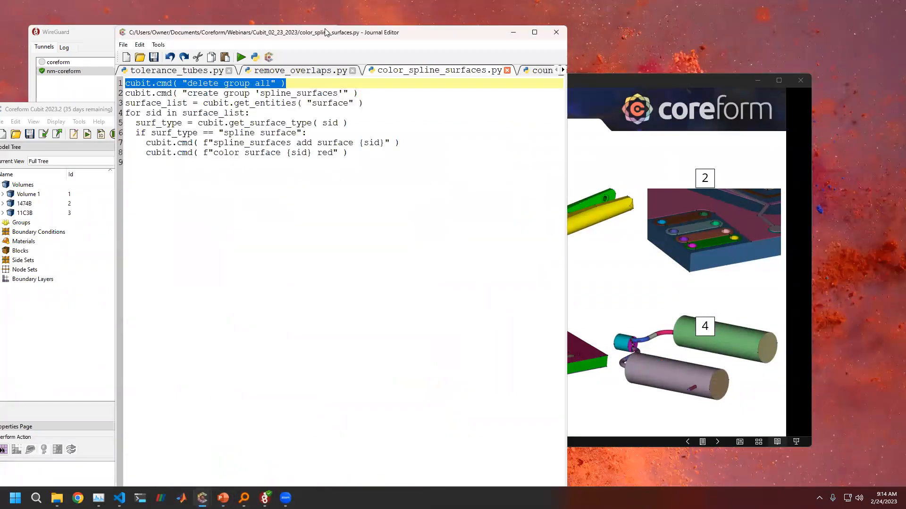
pyautogui.click(66, 111)
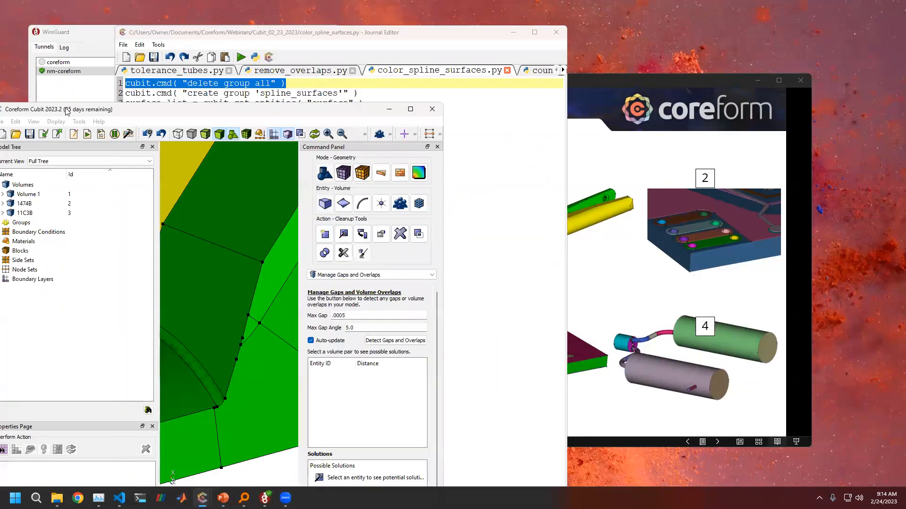
pyautogui.moveTo(67, 111); pyautogui.dragTo(903, 3)
pyautogui.click(295, 45)
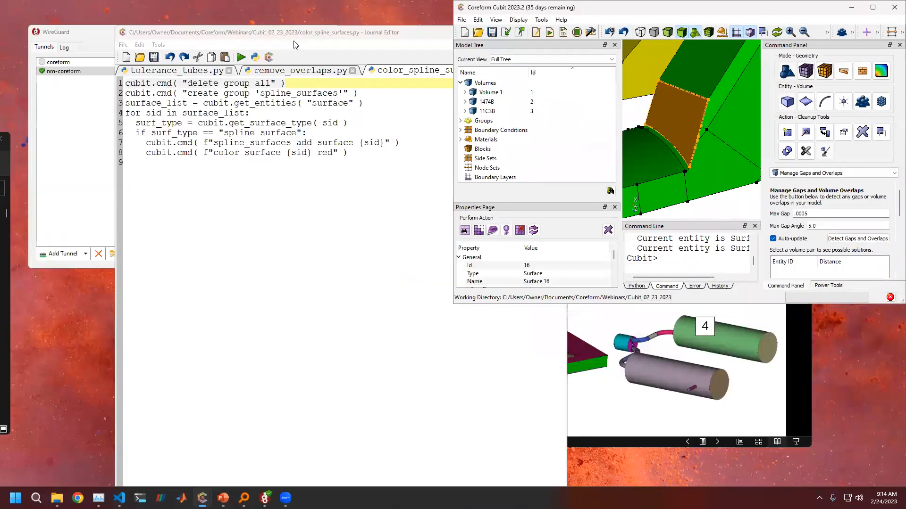
pyautogui.moveTo(295, 45); pyautogui.dragTo(1, 141)
pyautogui.click(646, 21)
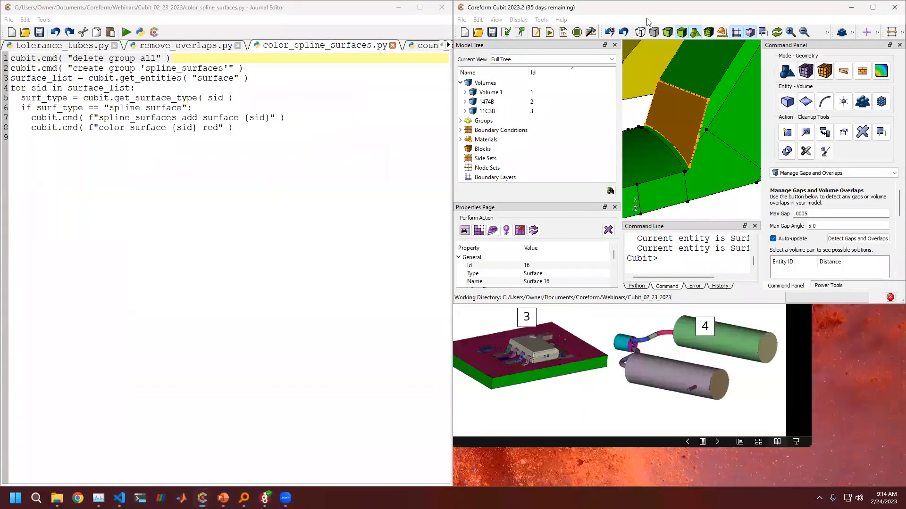
pyautogui.moveTo(648, 9); pyautogui.dragTo(905, 222)
pyautogui.scroll(-8, 700, 302)
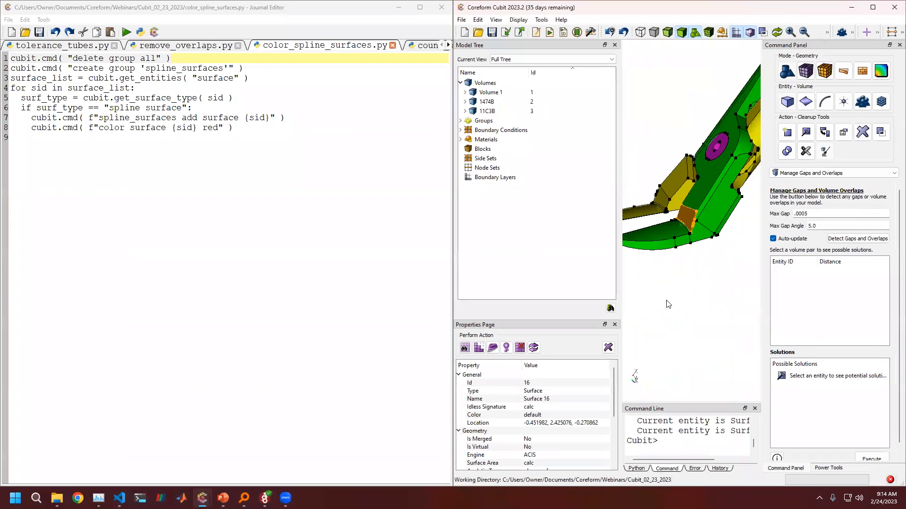
# Step: Review the script's group creation, get_surface_type call and "spline surface" condition
pyautogui.click(176, 83)
pyautogui.moveTo(73, 68); pyautogui.dragTo(184, 70)
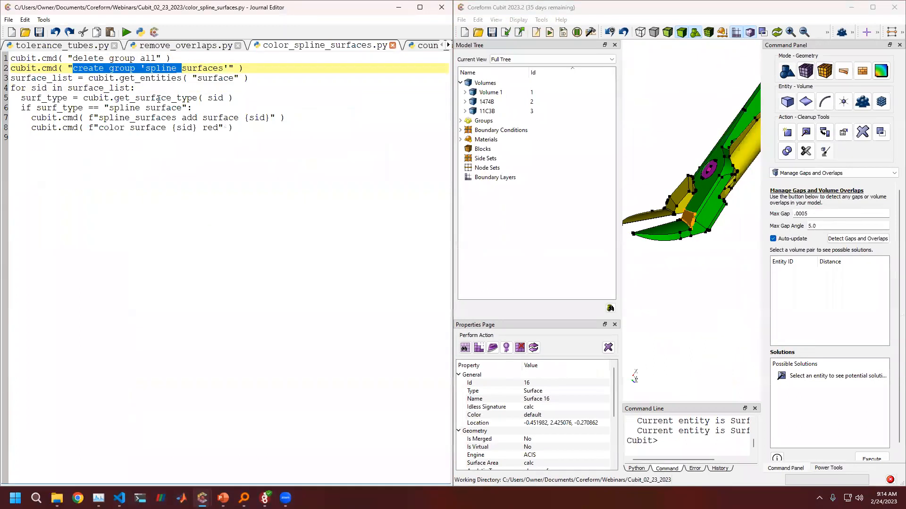
pyautogui.doubleClick(141, 99)
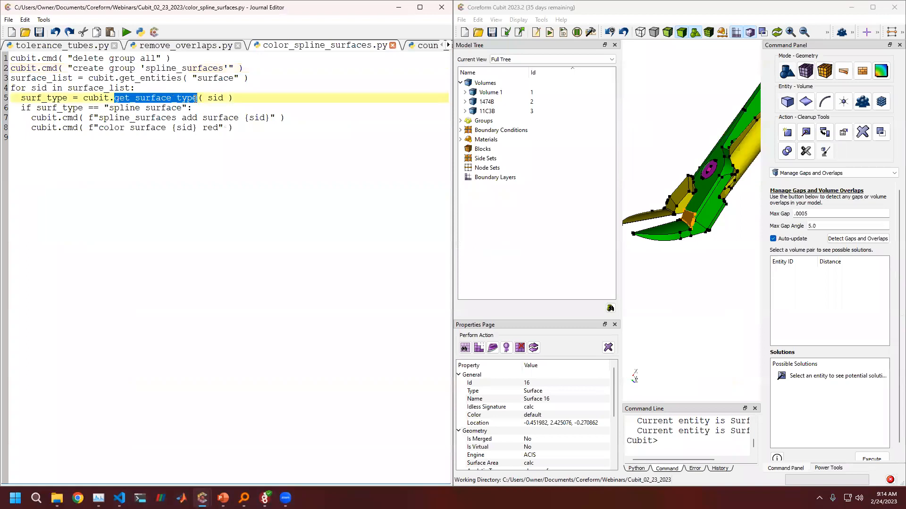
pyautogui.moveTo(111, 108); pyautogui.dragTo(183, 108)
# Step: Run the color_spline_surfaces.py script to collect spline surfaces in a group and color them red
pyautogui.hotkey('ctrl', 'End')
pyautogui.hotkey('shift', 'Up')
pyautogui.hotkey('shift', 'Up')
pyautogui.hotkey('shift', 'Up')
pyautogui.hotkey('shift', 'Up')
pyautogui.hotkey('shift', 'Up')
pyautogui.hotkey('shift', 'Up')
pyautogui.hotkey('shift', 'Up')
pyautogui.hotkey('shift', 'Up')
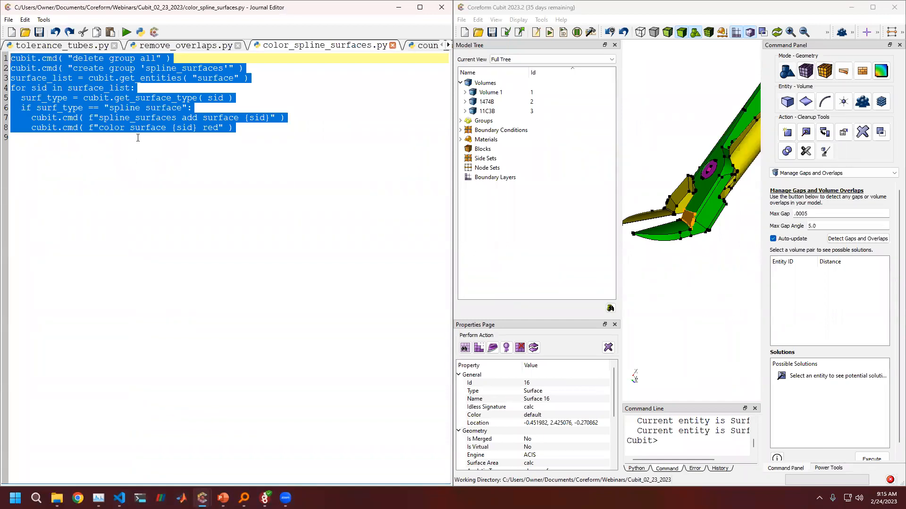
pyautogui.doubleClick(146, 98)
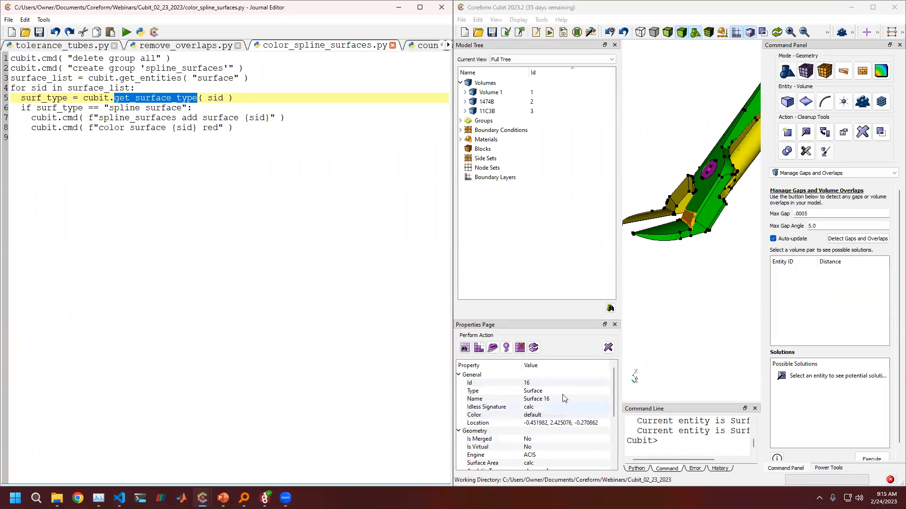
pyautogui.click(127, 32)
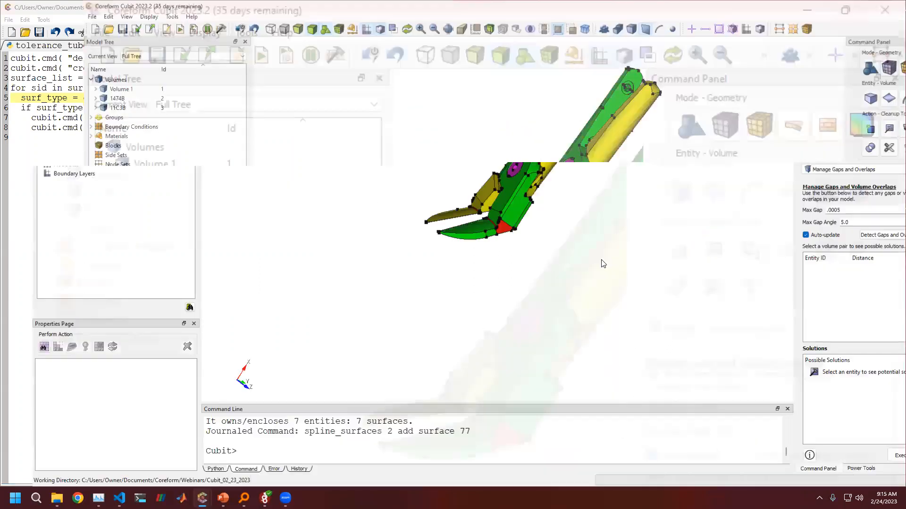
# Step: Examine the red spline surfaces around the fillet and corner of the green clipper blade
pyautogui.scroll(5, 576, 246)
pyautogui.moveTo(572, 244)
pyautogui.mouseDown(button='middle')
pyautogui.moveTo(491, 273)
pyautogui.moveTo(559, 238)
pyautogui.mouseUp(button='middle')
pyautogui.scroll(2, 491, 271)
pyautogui.scroll(4, 527, 272)
pyautogui.scroll(-2, 505, 279)
pyautogui.moveTo(389, 205); pyautogui.dragTo(313, 198)
pyautogui.scroll(4, 469, 245)
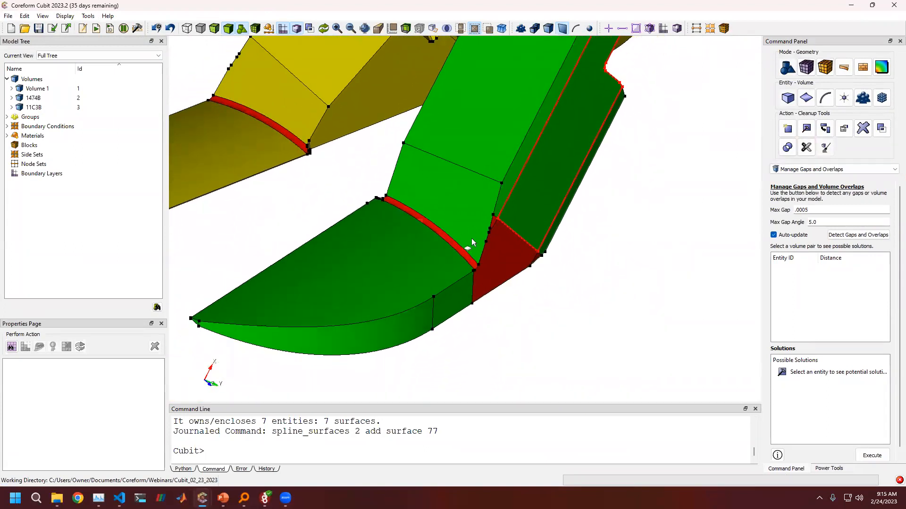
pyautogui.click(465, 279)
pyautogui.moveTo(466, 278); pyautogui.dragTo(400, 225)
pyautogui.click(561, 361)
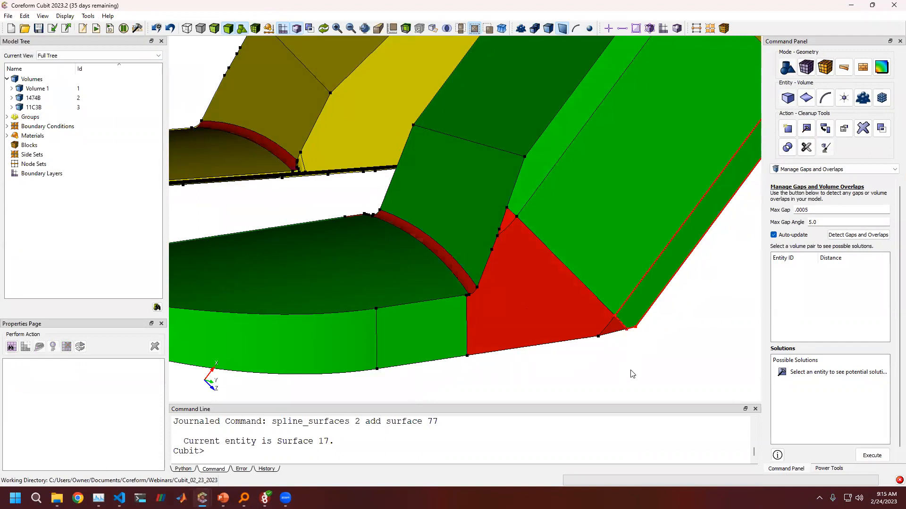
# Step: Run the Heal operation's Analyze option on all volumes
pyautogui.click(806, 135)
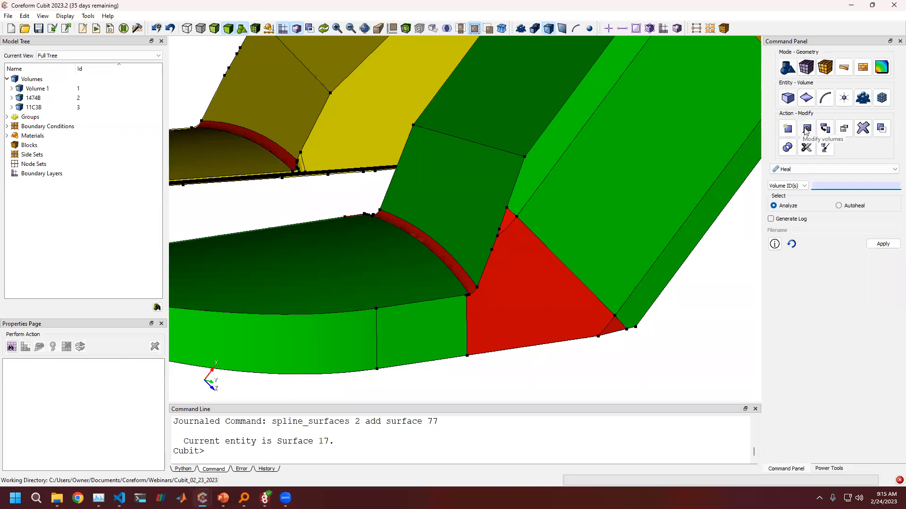
pyautogui.click(796, 173)
pyautogui.click(796, 174)
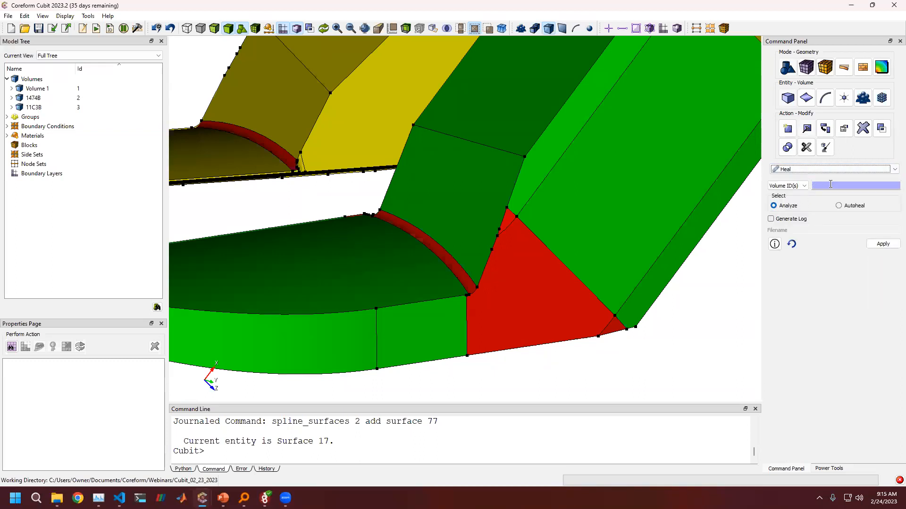
pyautogui.click(830, 184)
pyautogui.rightClick(831, 189)
pyautogui.click(831, 208)
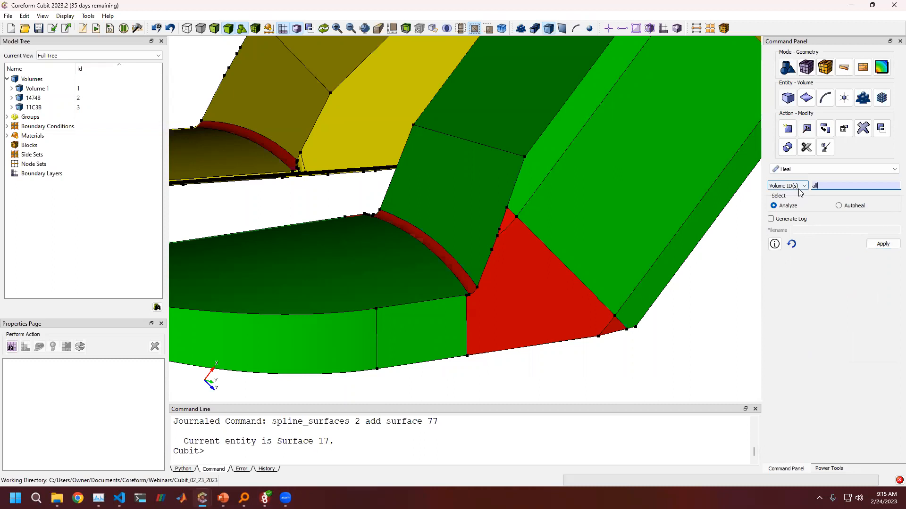
pyautogui.click(881, 244)
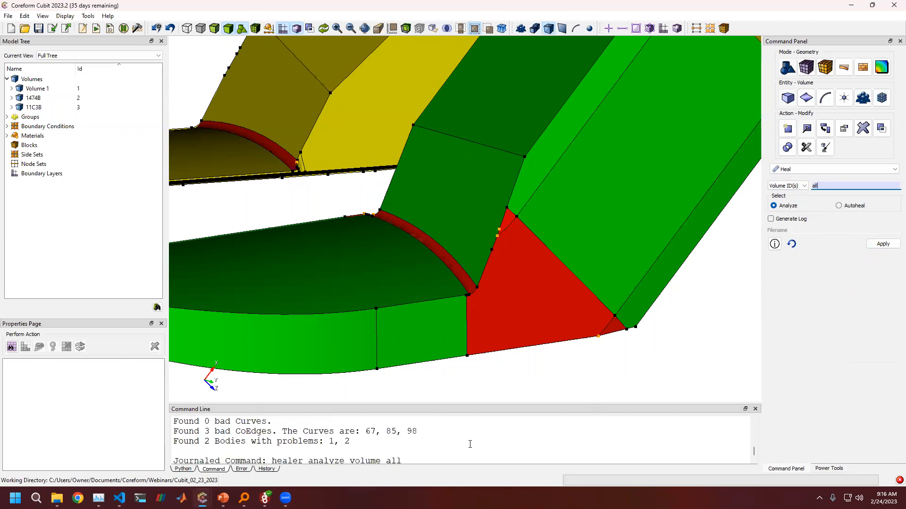
# Step: Enlarge the command output area and review the healer analysis summary for bad vertices, bad CoEdges and problem bodies
pyautogui.moveTo(400, 403); pyautogui.dragTo(402, 359)
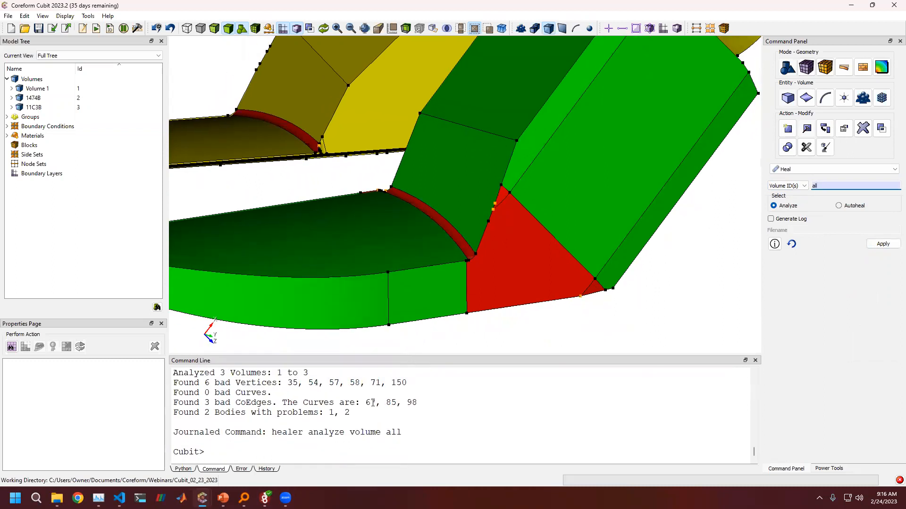
pyautogui.moveTo(207, 413); pyautogui.dragTo(263, 411)
pyautogui.moveTo(211, 432); pyautogui.dragTo(275, 433)
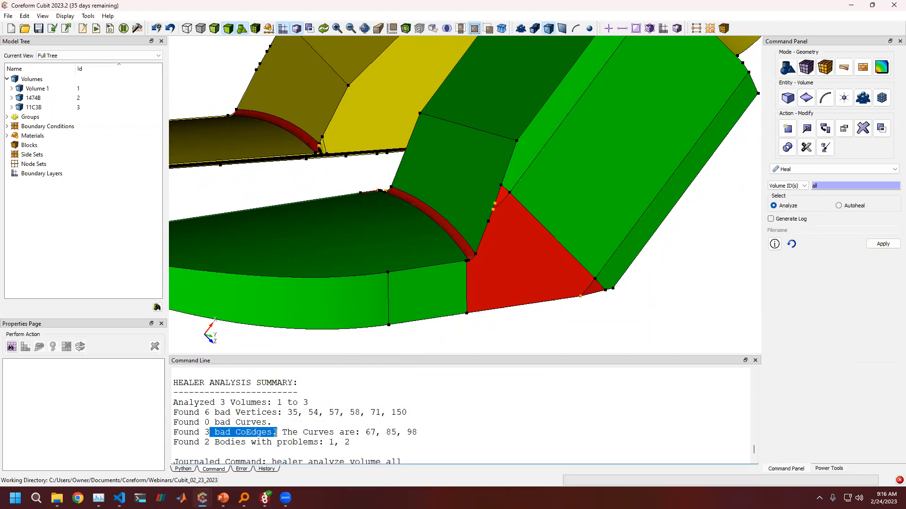
pyautogui.click(202, 442)
pyautogui.keyDown('shift'); pyautogui.click(223, 442); pyautogui.keyUp('shift')
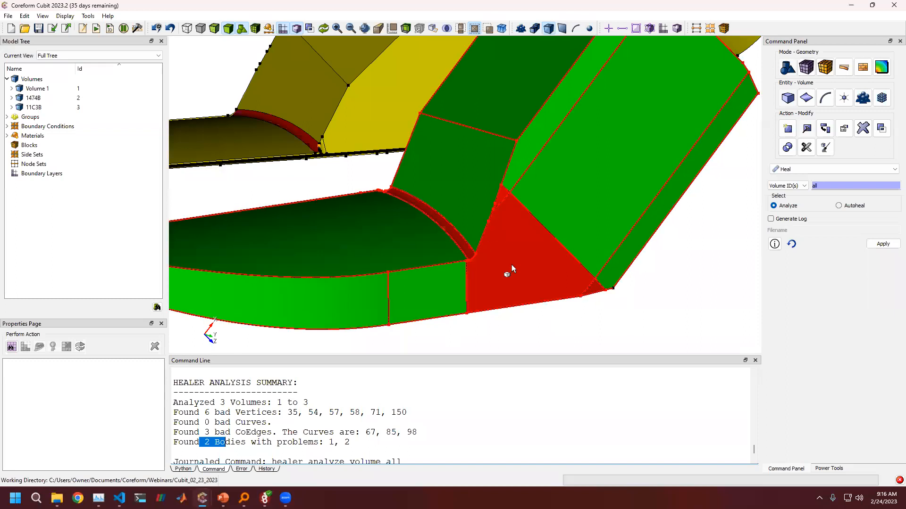
pyautogui.moveTo(209, 413); pyautogui.dragTo(256, 402)
pyautogui.click(257, 413)
# Step: Examine the whole clippers model, then the flagged vertices around the green blade's red corner surfaces
pyautogui.scroll(-5, 536, 254)
pyautogui.moveTo(697, 281); pyautogui.dragTo(522, 277)
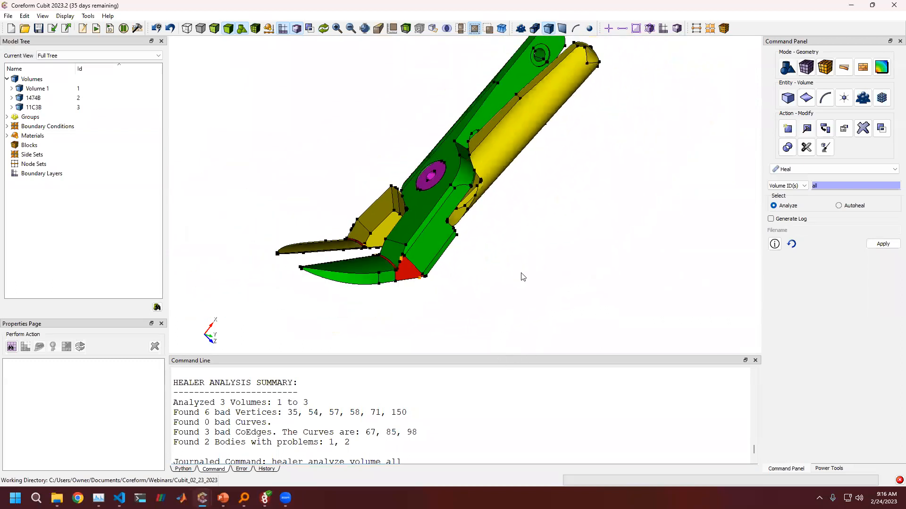
pyautogui.scroll(-1, 523, 277)
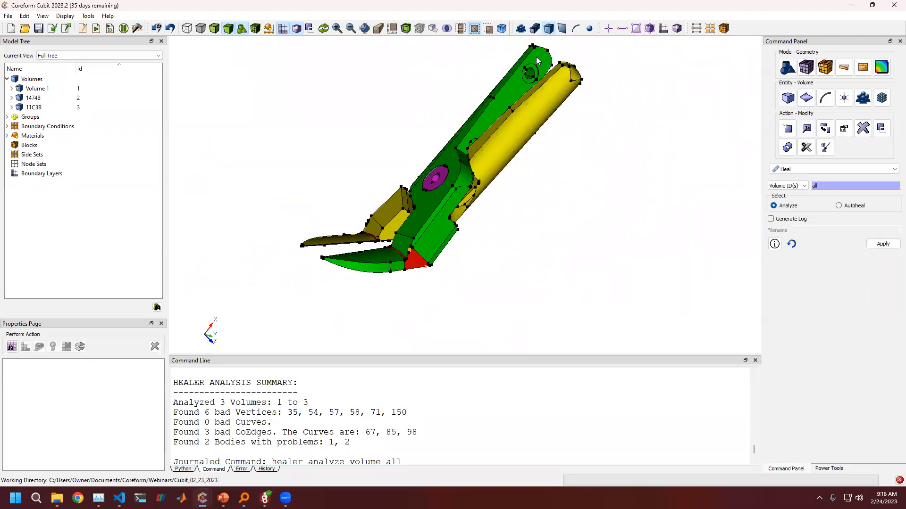
pyautogui.scroll(5, 443, 289)
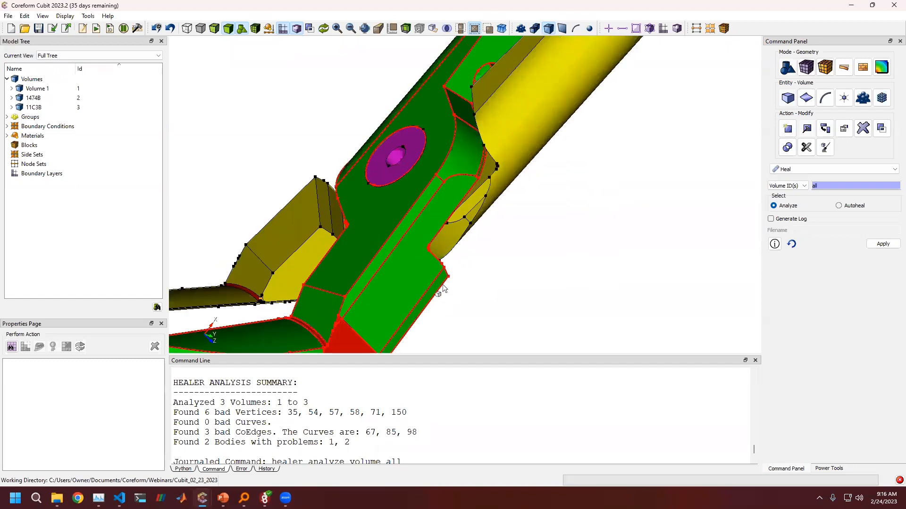
pyautogui.scroll(3, 444, 289)
pyautogui.moveTo(443, 288); pyautogui.dragTo(613, 50, button='right')
pyautogui.scroll(2, 640, 326)
pyautogui.moveTo(659, 324); pyautogui.dragTo(714, 253, button='right')
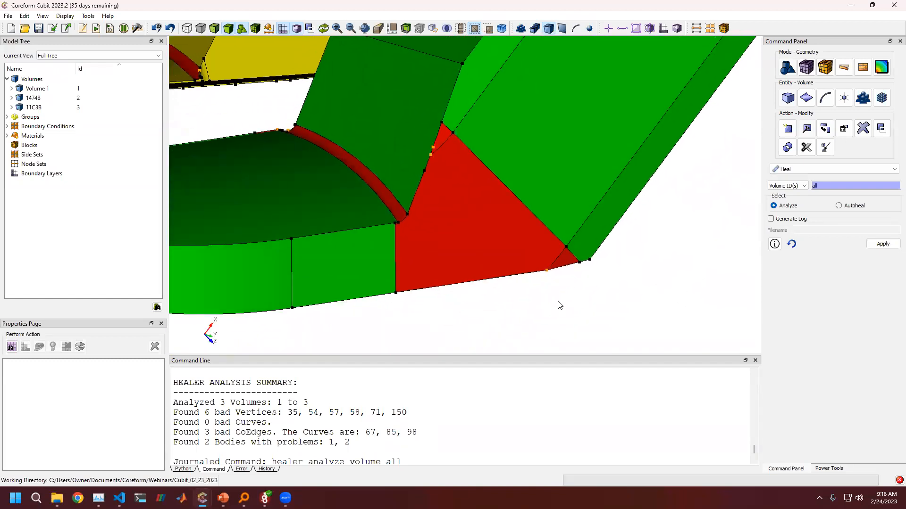
pyautogui.moveTo(496, 296); pyautogui.dragTo(560, 314, button='right')
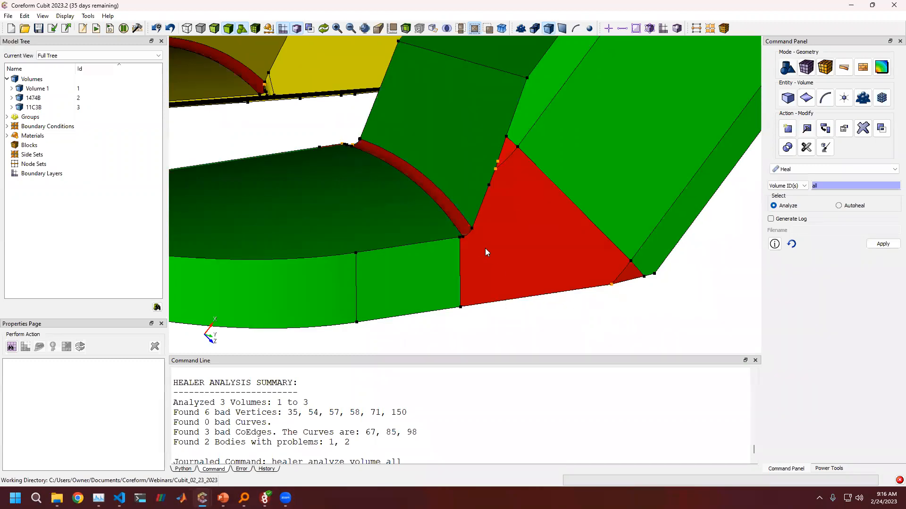
# Step: Preview a Plane from Curve webcut of volume 1, normal to curve 65 near vertex 56
pyautogui.click(823, 149)
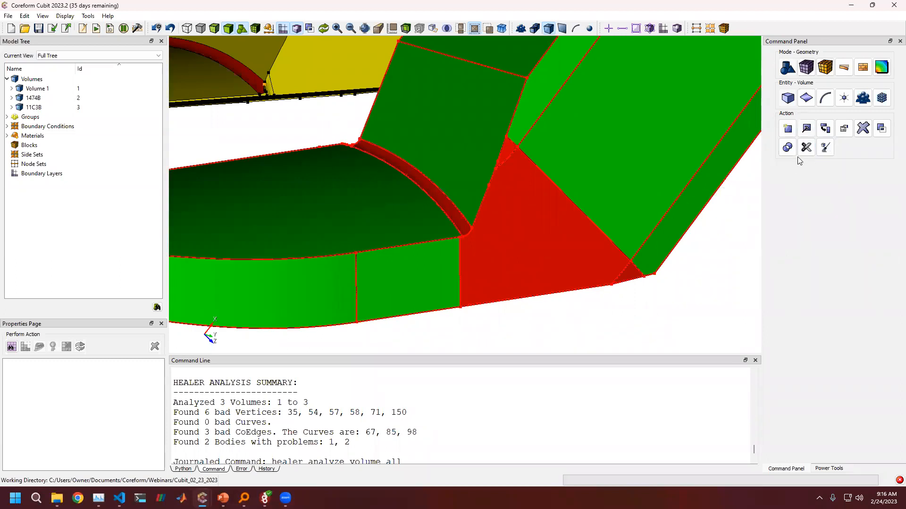
pyautogui.click(806, 148)
pyautogui.click(802, 169)
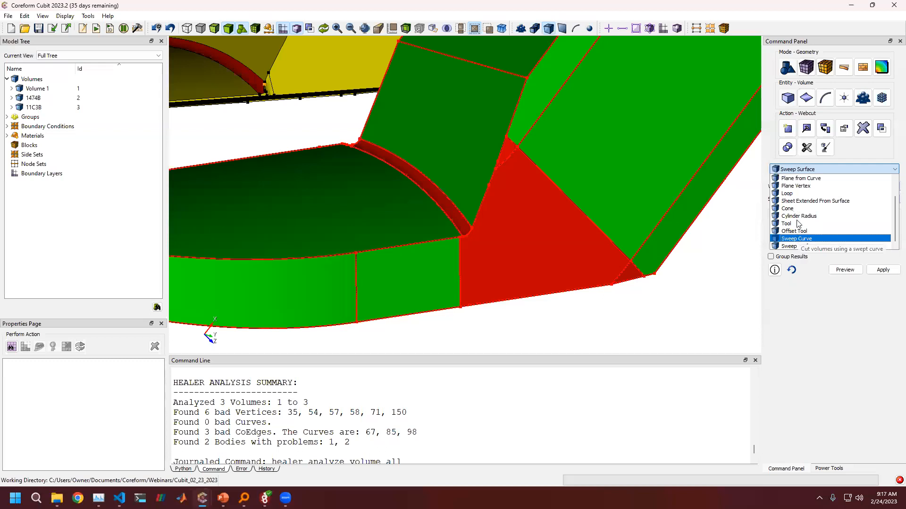
pyautogui.click(803, 179)
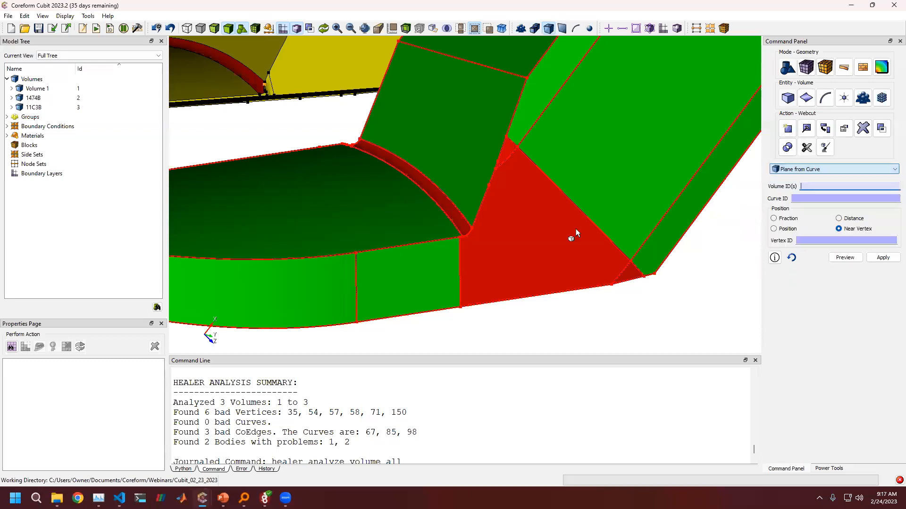
pyautogui.click(480, 210)
pyautogui.click(802, 198)
pyautogui.click(491, 185)
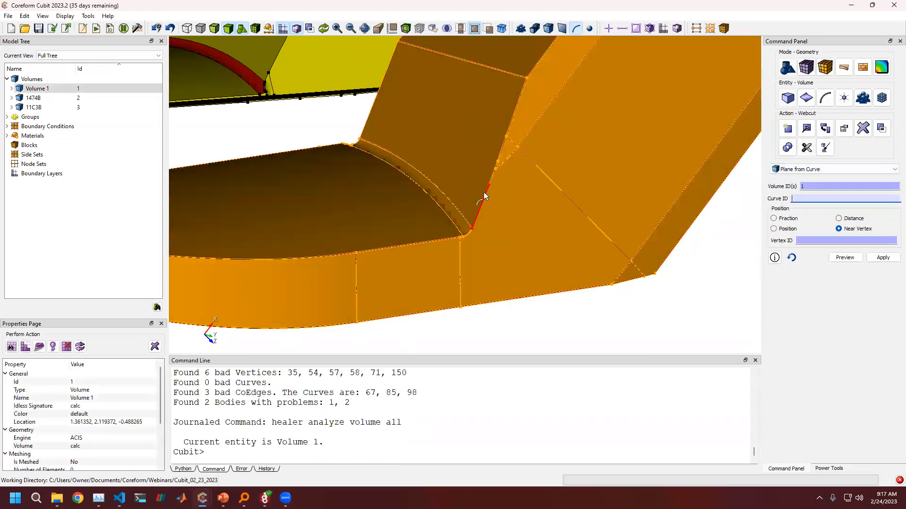
pyautogui.click(828, 238)
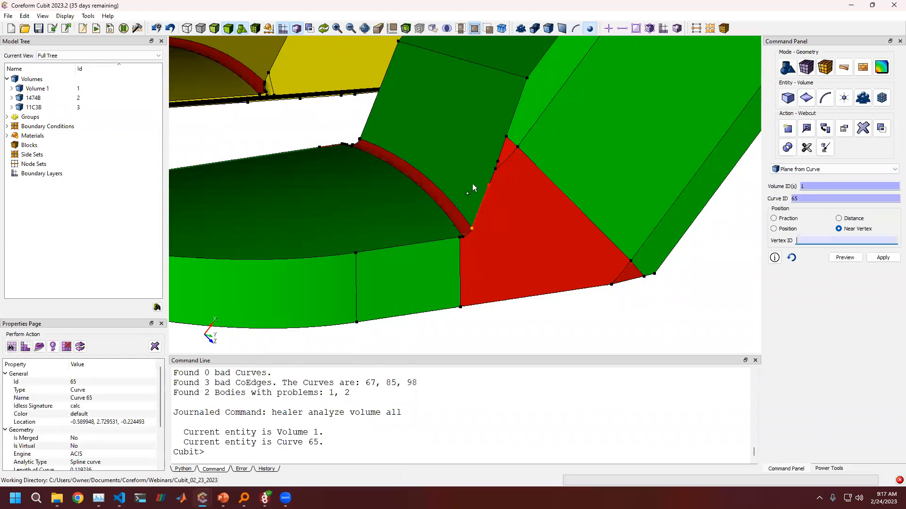
pyautogui.click(489, 185)
pyautogui.click(845, 257)
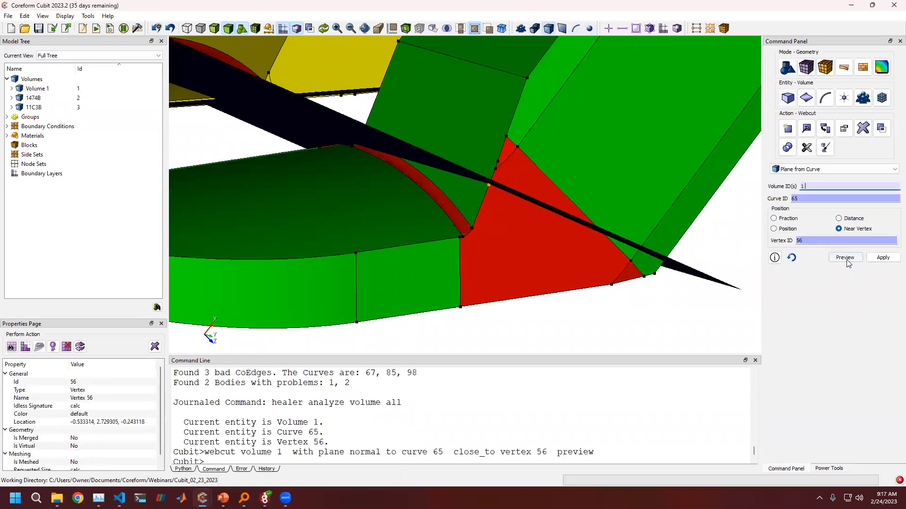
pyautogui.moveTo(623, 234); pyautogui.dragTo(540, 198)
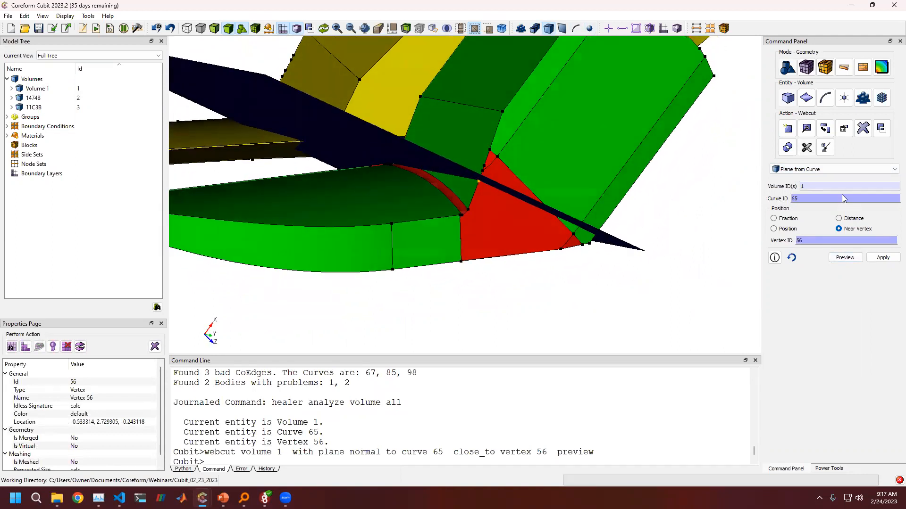
# Step: Preview a Plane Vertex webcut of volume 1 through vertices 59, 78 and 70 beside the red corner
pyautogui.click(833, 169)
pyautogui.click(802, 178)
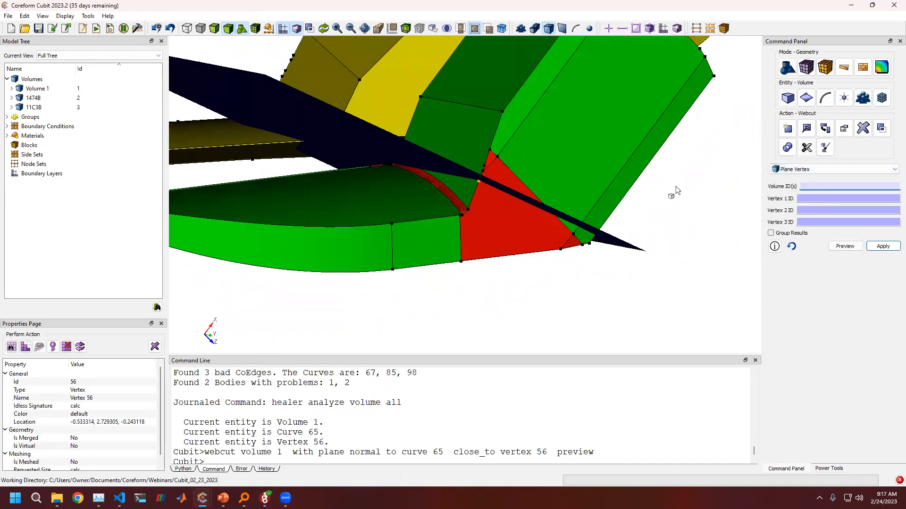
pyautogui.click(491, 159)
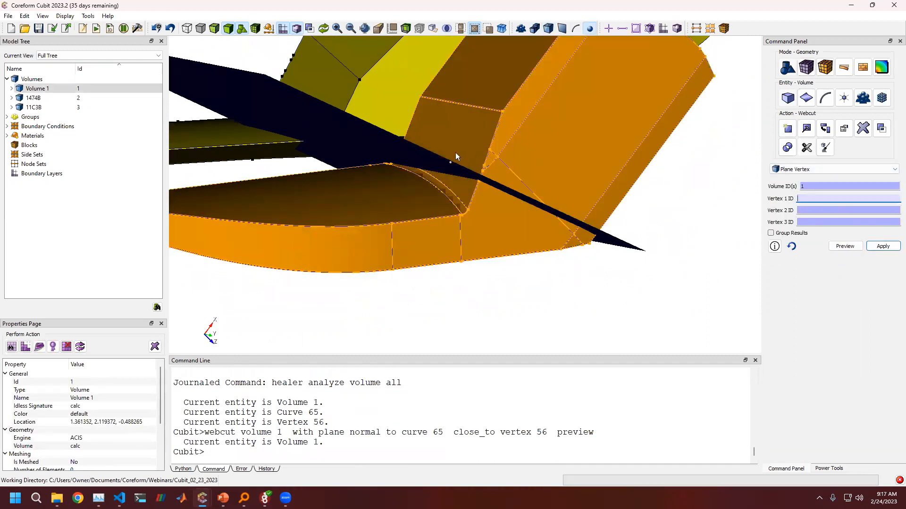
pyautogui.click(489, 150)
pyautogui.keyDown('ctrl'); pyautogui.click(498, 157); pyautogui.keyUp('ctrl')
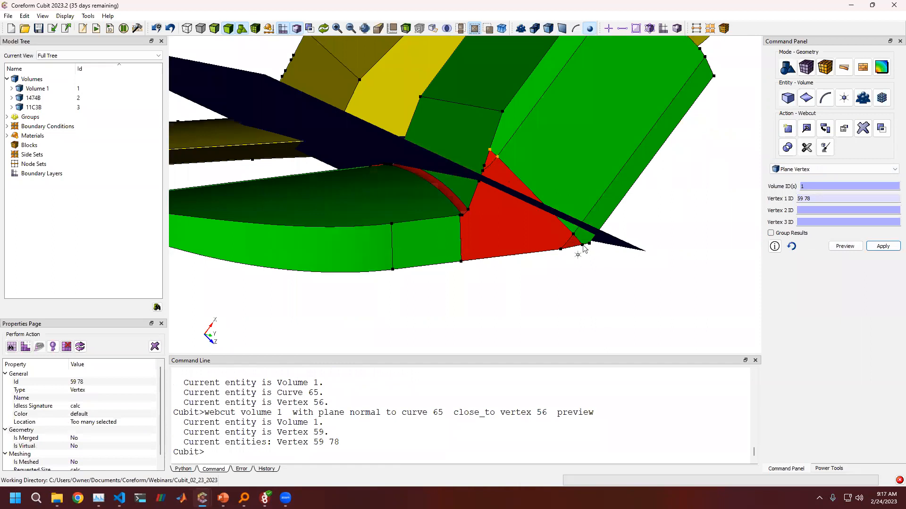
pyautogui.keyDown('ctrl'); pyautogui.click(582, 245); pyautogui.keyUp('ctrl')
pyautogui.click(845, 246)
pyautogui.moveTo(708, 249); pyautogui.dragTo(627, 233)
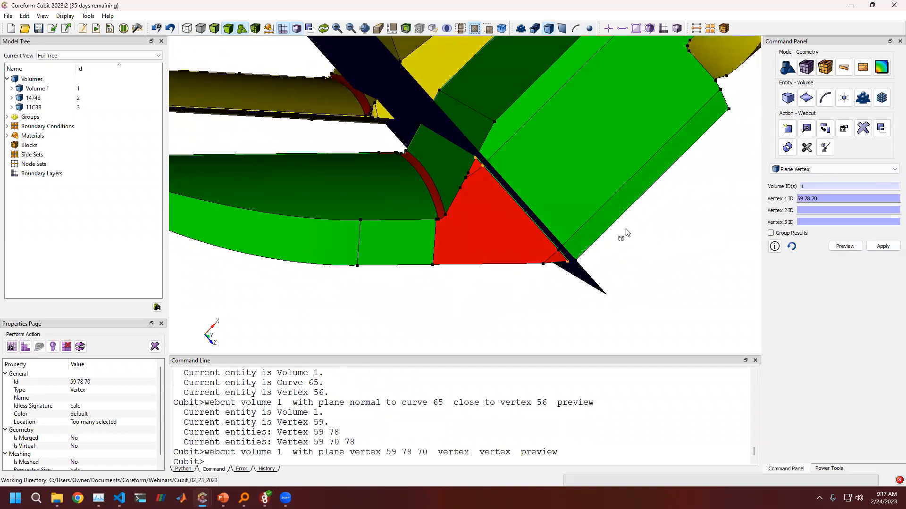
# Step: Preview a Plane from Curve webcut of volume 1, normal to curve 127 near vertex 60
pyautogui.click(523, 132)
pyautogui.click(824, 170)
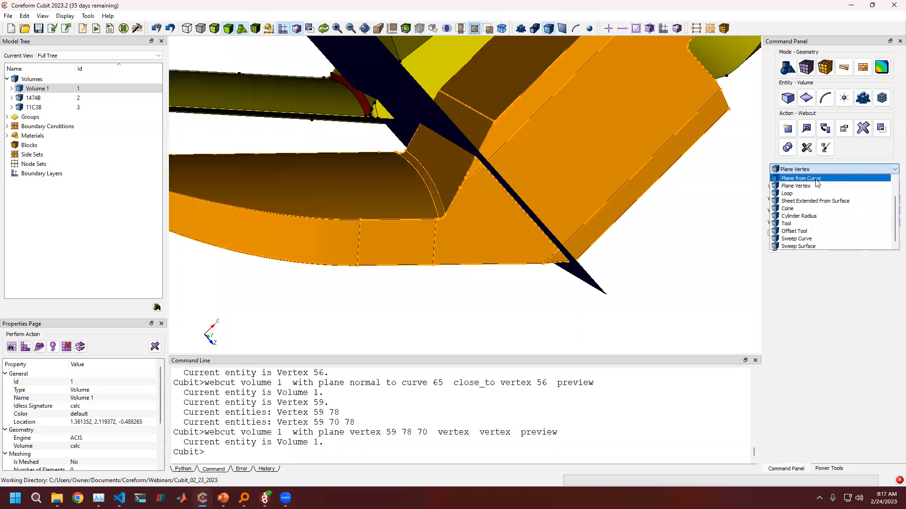
pyautogui.click(811, 179)
pyautogui.click(819, 198)
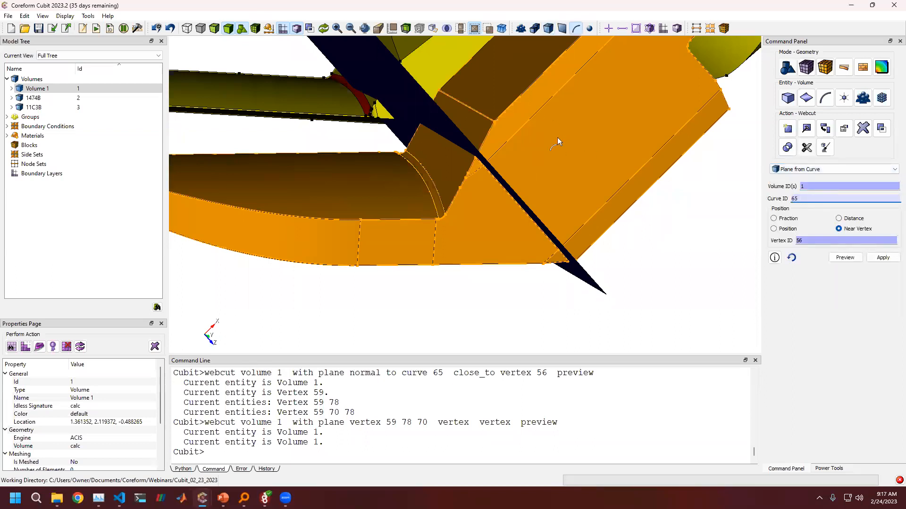
pyautogui.click(505, 112)
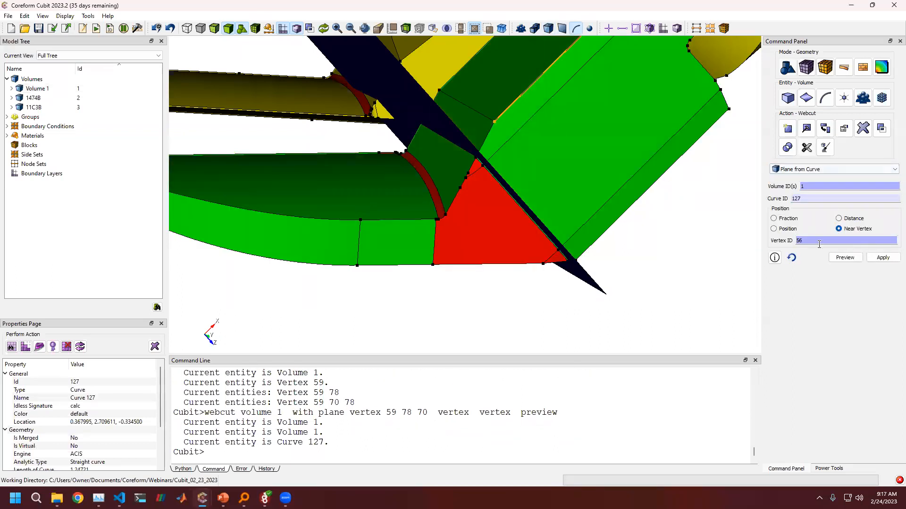
pyautogui.click(489, 127)
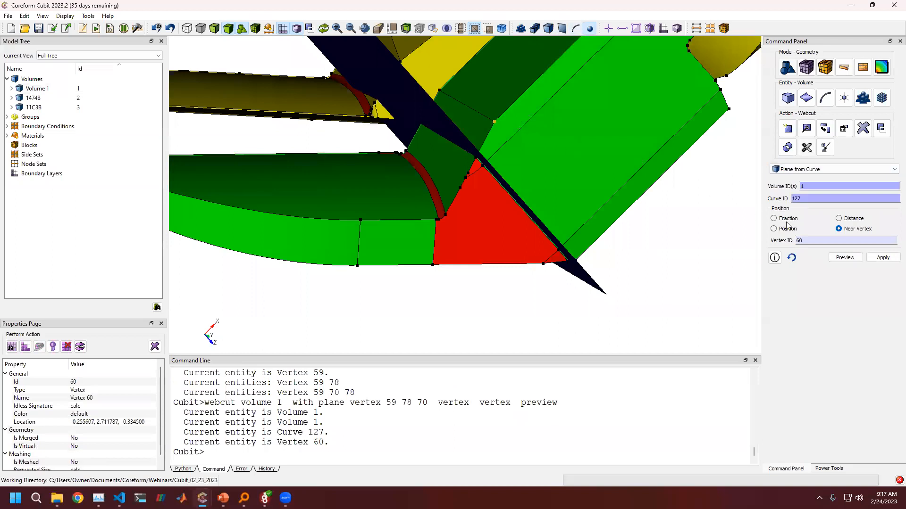
pyautogui.click(844, 258)
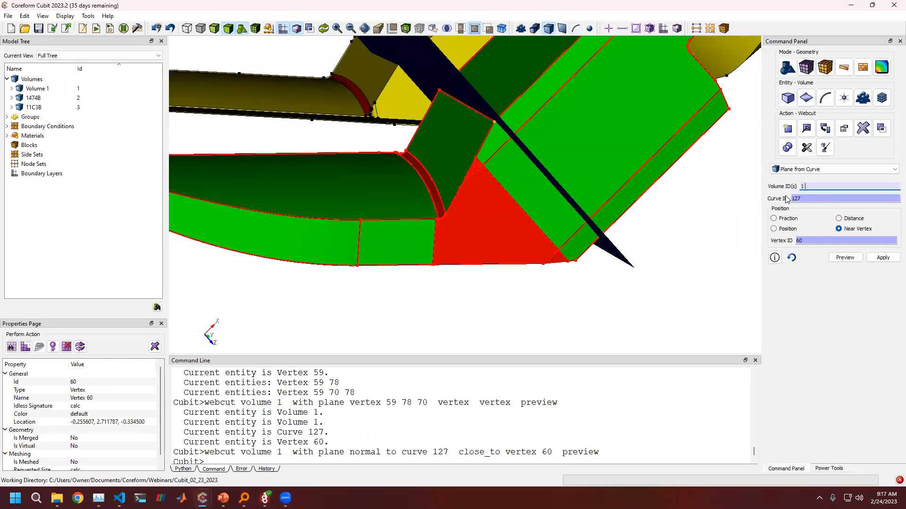
# Step: Preview the volume 1 webcut with a plane normal to curve 78 near vertex 67, and inspect where it crosses the blade
pyautogui.click(430, 213)
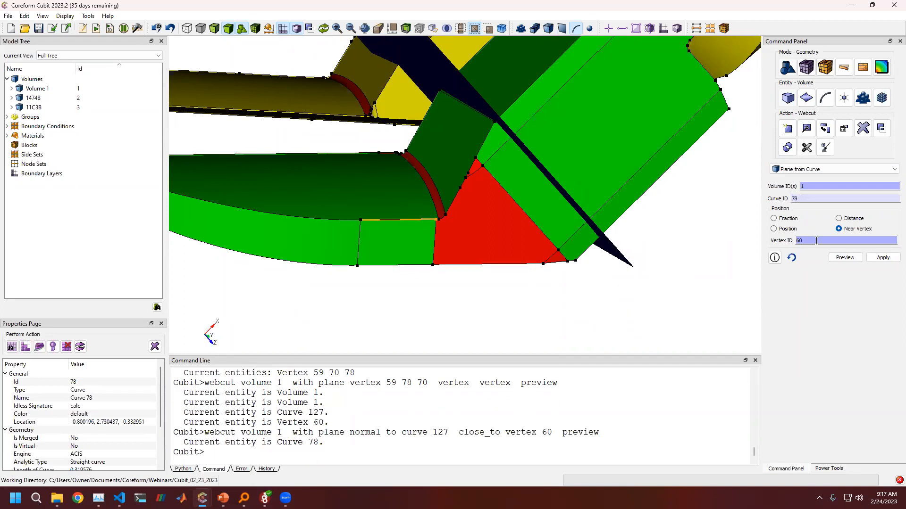
pyautogui.click(436, 221)
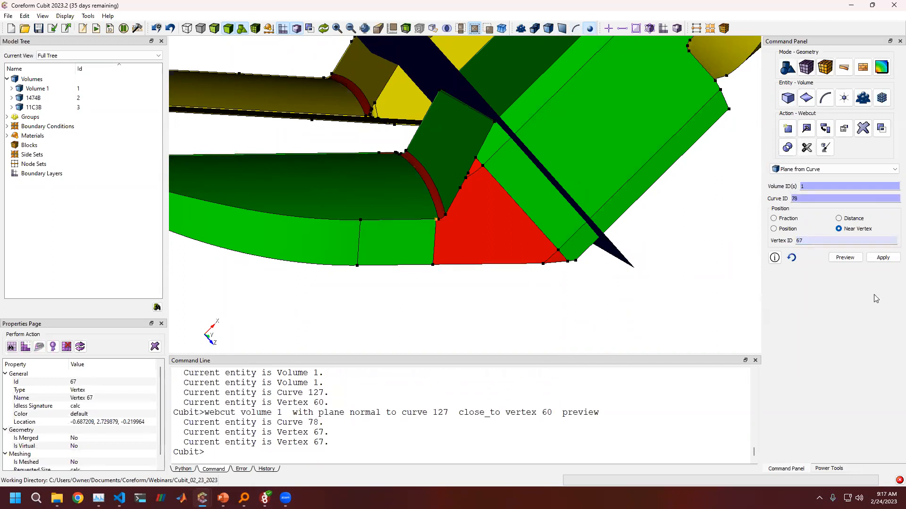
pyautogui.click(845, 257)
pyautogui.scroll(2, 505, 200)
pyautogui.moveTo(505, 200); pyautogui.dragTo(302, 274)
pyautogui.click(303, 270)
pyautogui.moveTo(304, 270); pyautogui.dragTo(562, 239, button='middle')
# Step: Preview the volume 1 webcut plane normal to curve 78 near vertex 66 and view it against both blades
pyautogui.click(821, 198)
pyautogui.click(580, 226)
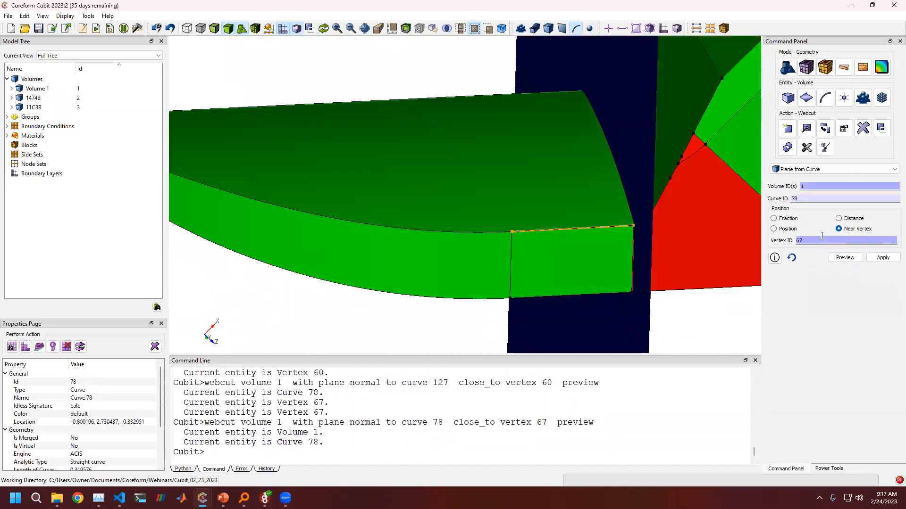
pyautogui.click(512, 232)
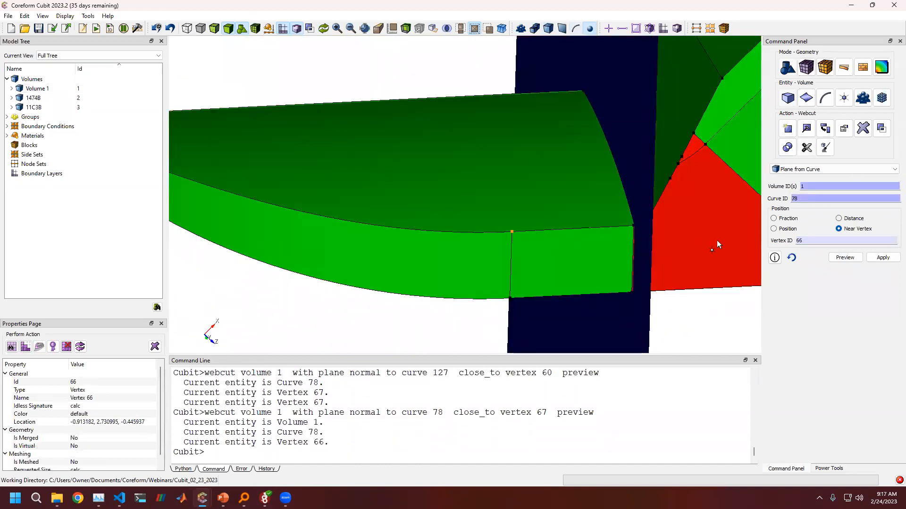
pyautogui.click(837, 260)
pyautogui.scroll(-4, 668, 241)
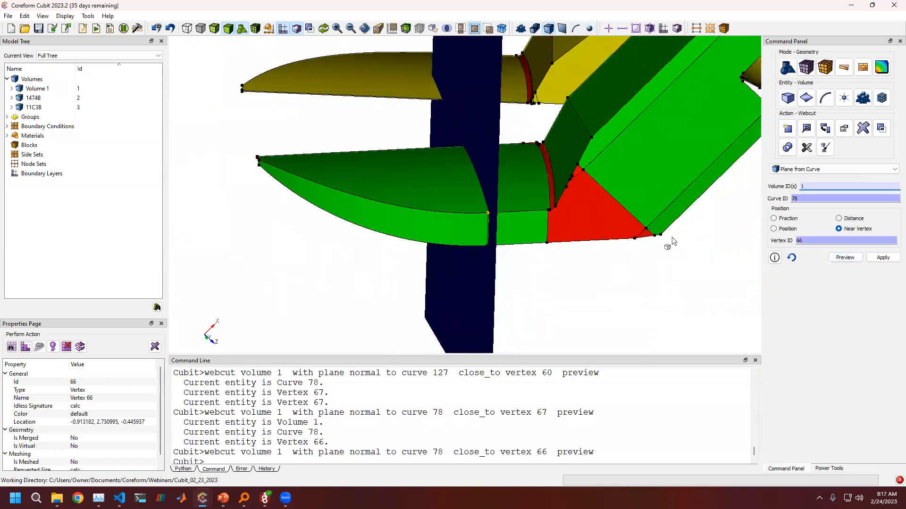
pyautogui.moveTo(646, 287); pyautogui.dragTo(511, 337, button='middle')
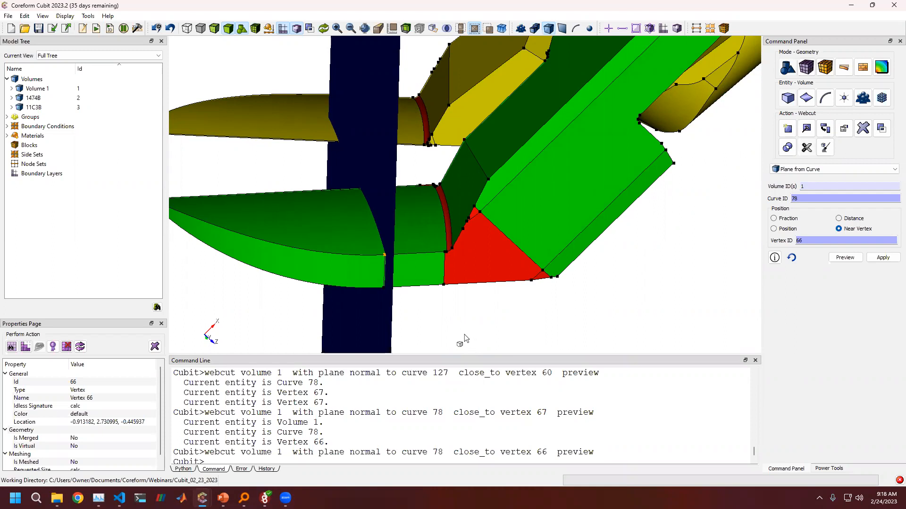
pyautogui.scroll(-3, 457, 308)
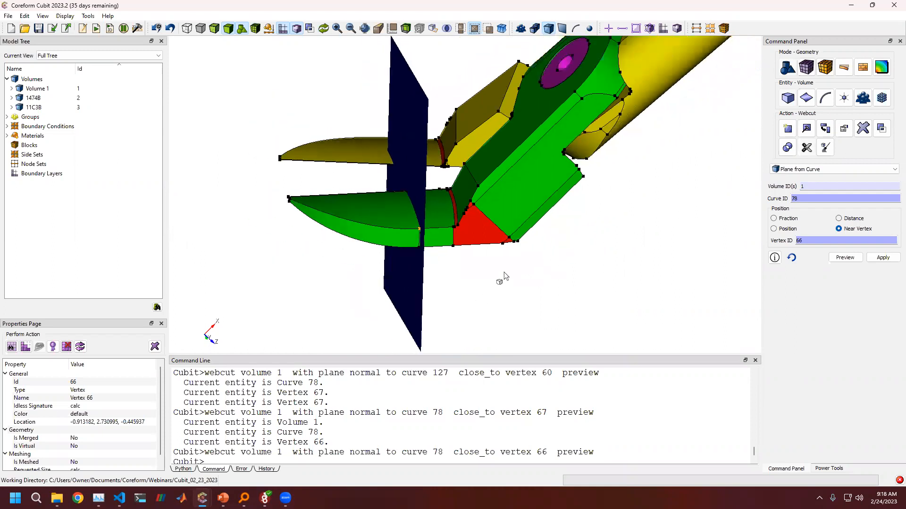
# Step: Reset to an empty model and import board.step from the circuit_a folder with the default STEP import options
pyautogui.moveTo(505, 276); pyautogui.dragTo(487, 290, button='middle')
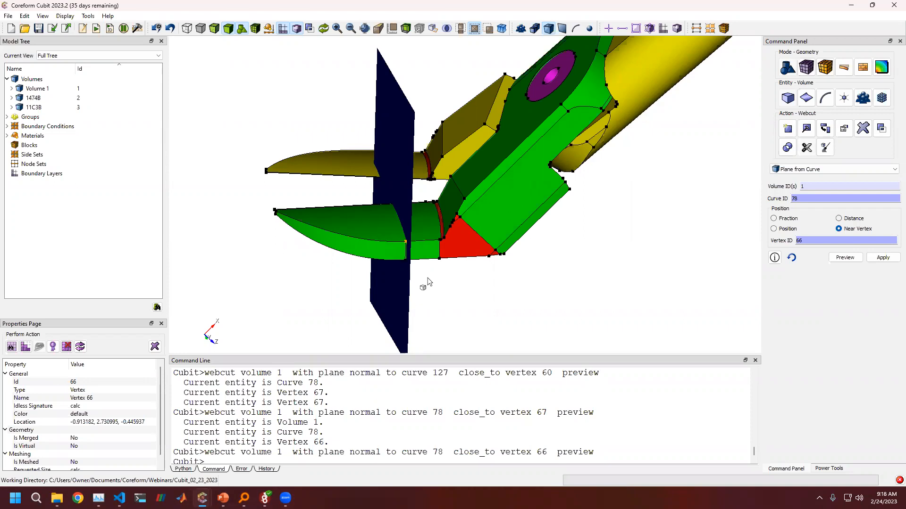
pyautogui.click(11, 28)
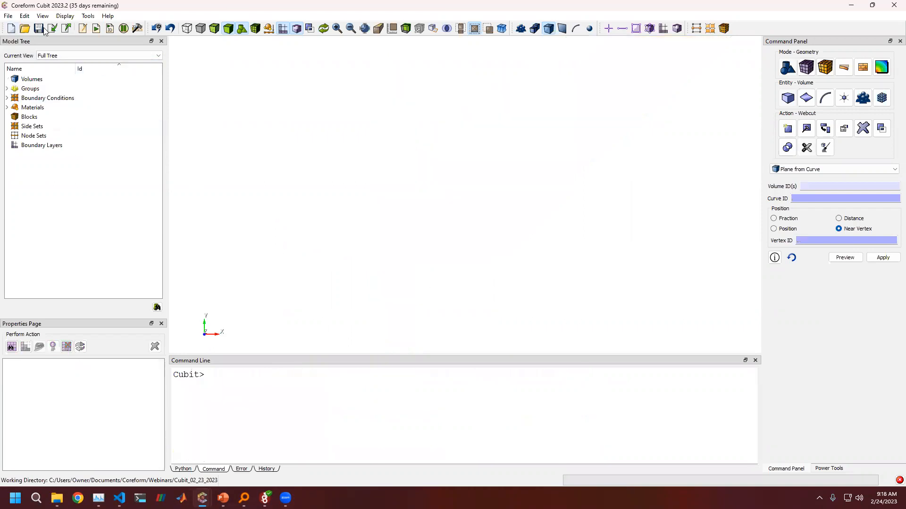
pyautogui.click(54, 29)
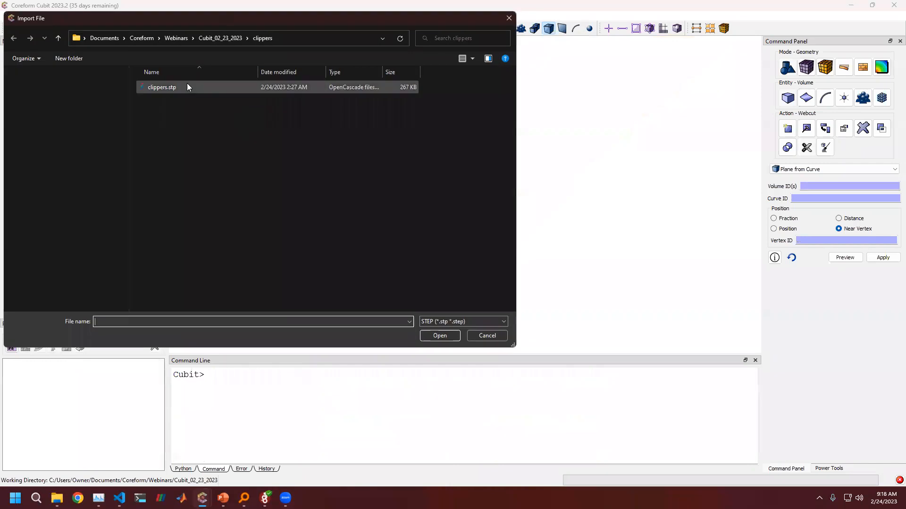
pyautogui.click(220, 37)
pyautogui.doubleClick(161, 87)
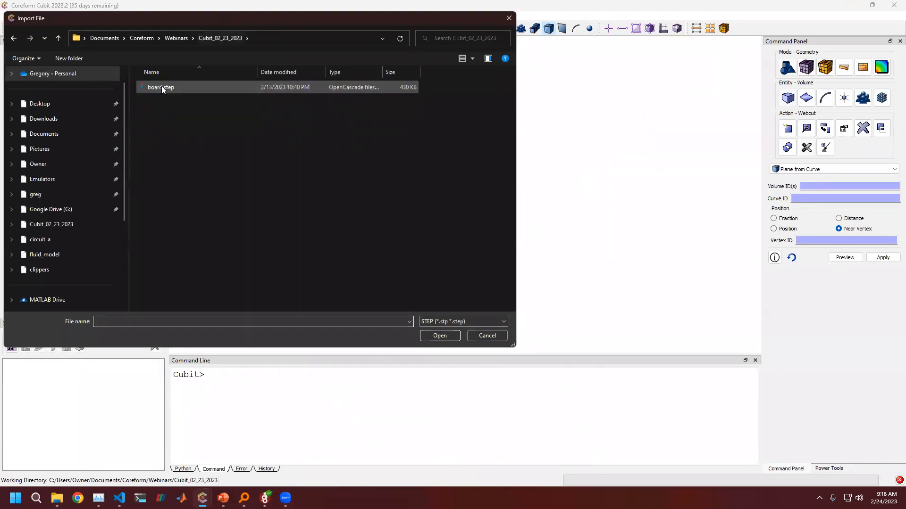
pyautogui.doubleClick(161, 86)
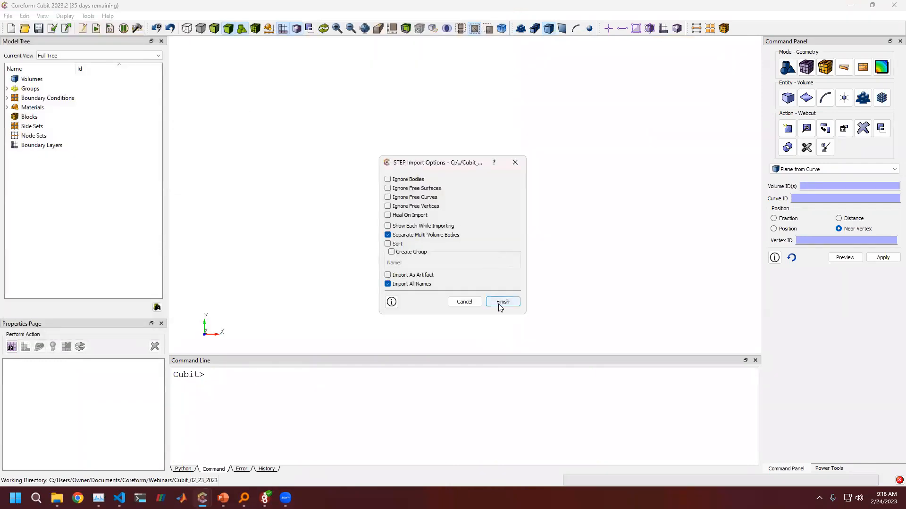
pyautogui.click(501, 301)
# Step: Examine the imported circuit board's traces, its top layer Body49 and the stacked layers at its near corner
pyautogui.scroll(4, 484, 220)
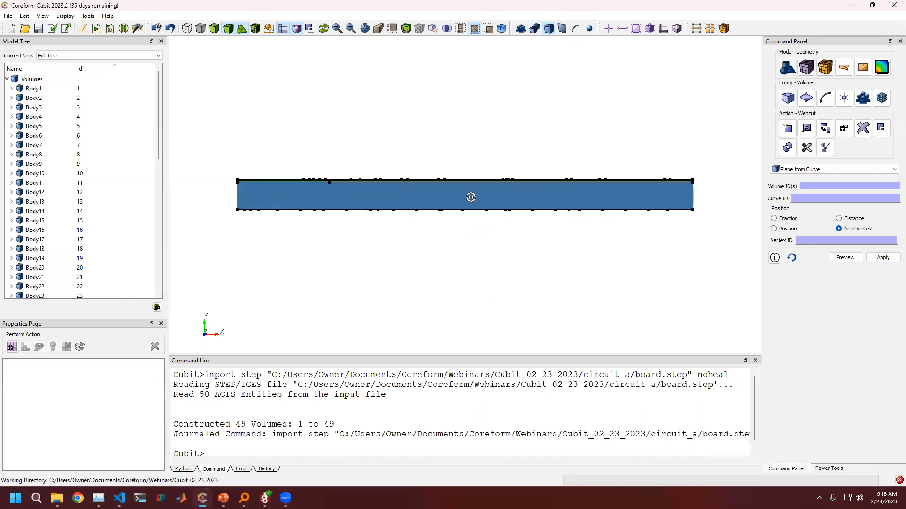
pyautogui.moveTo(471, 196); pyautogui.dragTo(472, 223)
pyautogui.moveTo(661, 249); pyautogui.dragTo(588, 256)
pyautogui.scroll(-3, 587, 255)
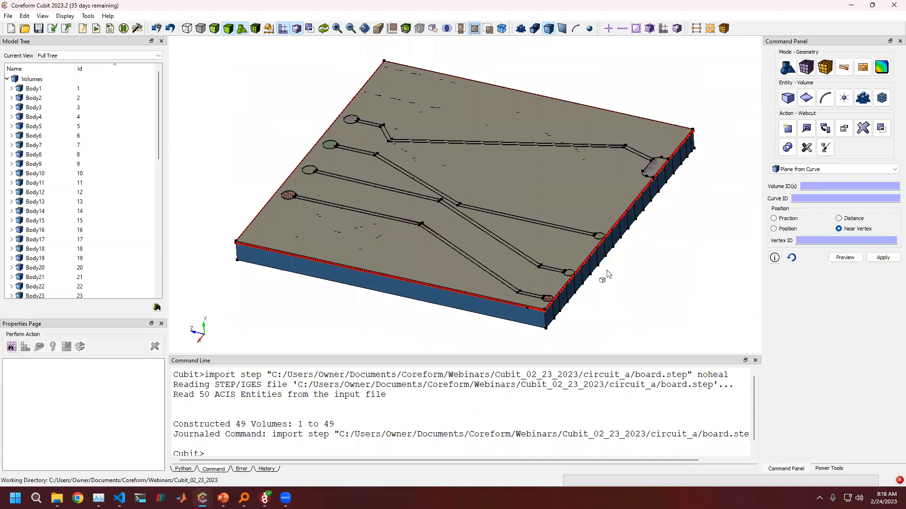
pyautogui.click(424, 261)
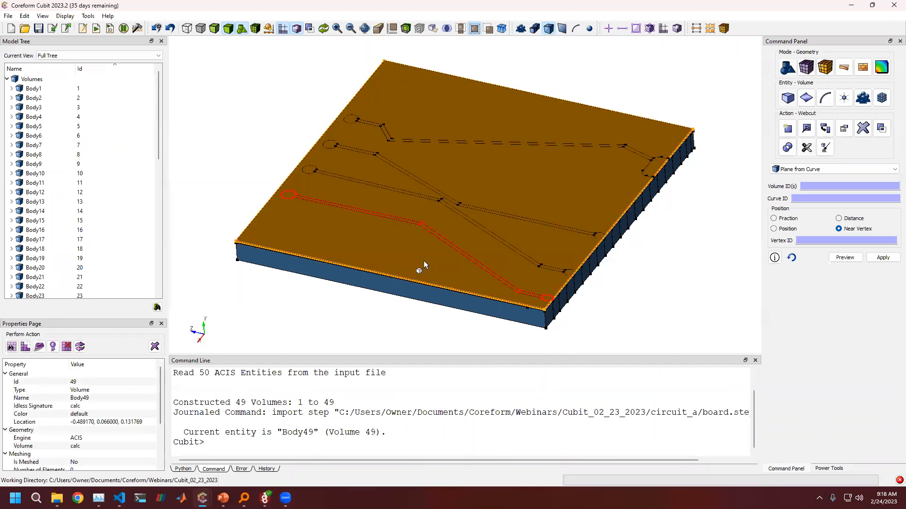
pyautogui.rightClick(425, 261)
pyautogui.click(366, 303)
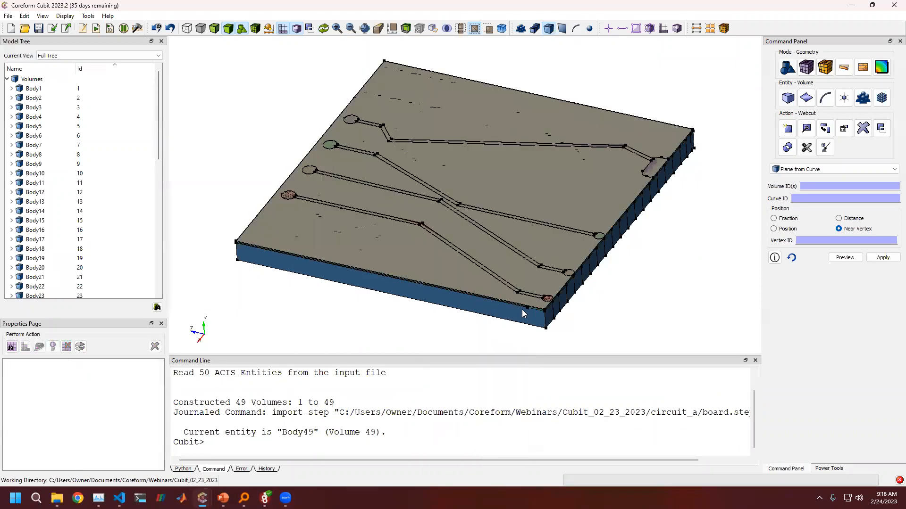
pyautogui.scroll(5, 522, 310)
pyautogui.scroll(1, 535, 273)
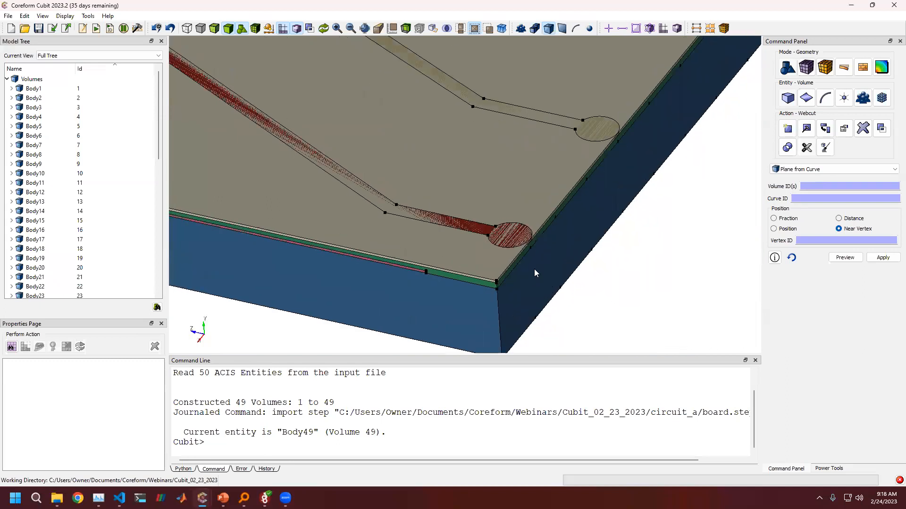
pyautogui.scroll(1, 510, 240)
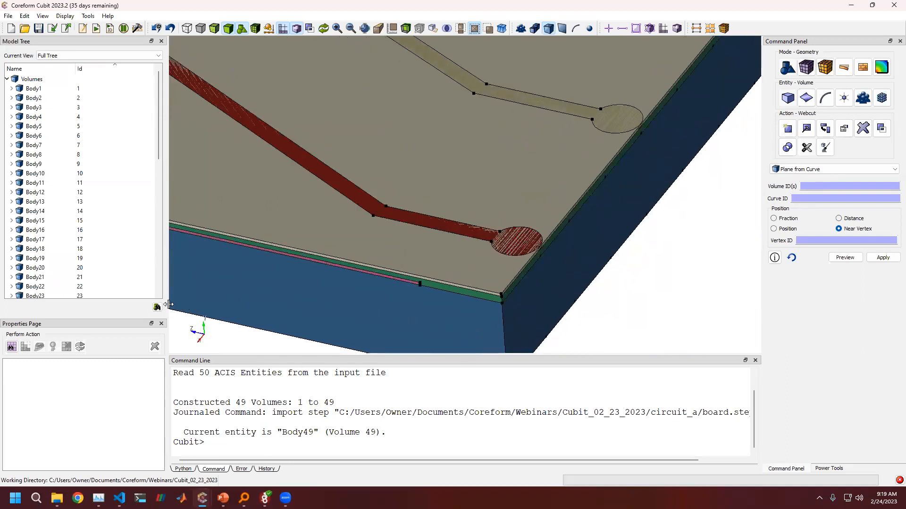
# Step: Widen the graphics area and draw only volume 49, the board's top layer, to inspect its face
pyautogui.moveTo(168, 304); pyautogui.dragTo(50, 287)
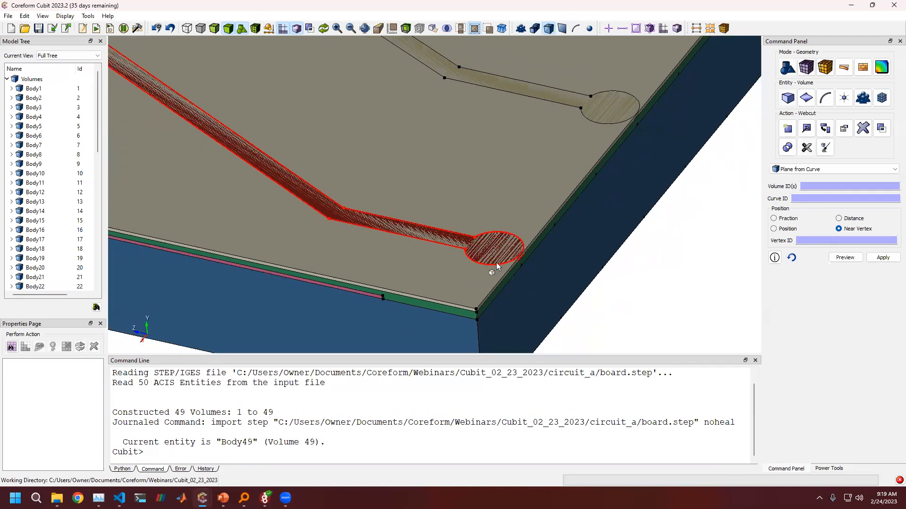
pyautogui.click(455, 263)
pyautogui.rightClick(451, 265)
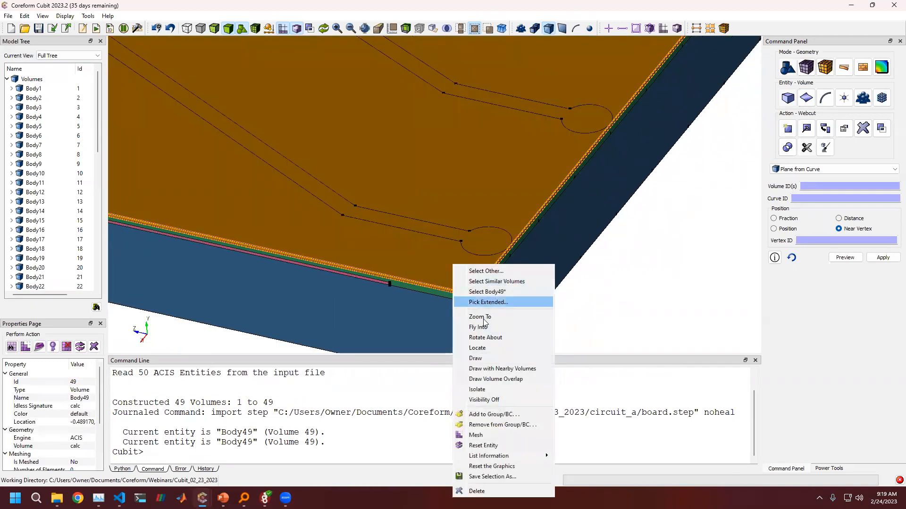
pyautogui.click(476, 358)
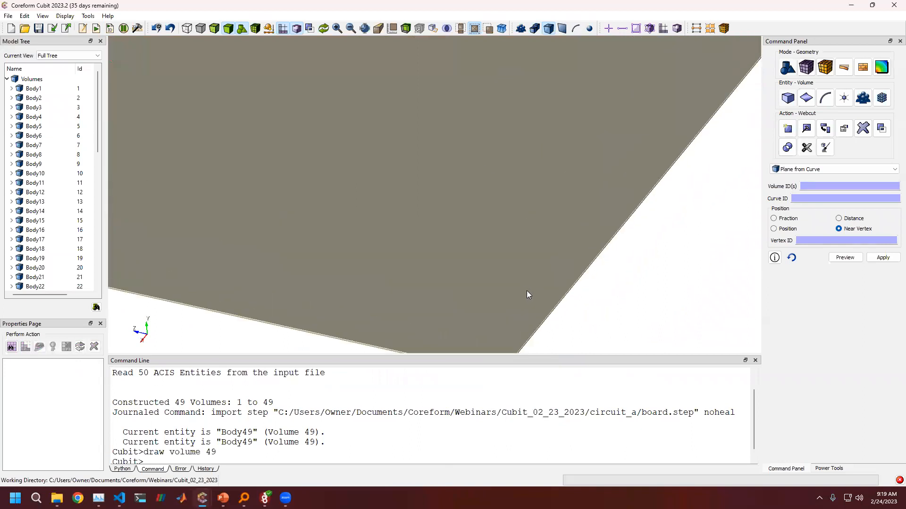
pyautogui.moveTo(464, 246); pyautogui.dragTo(432, 236)
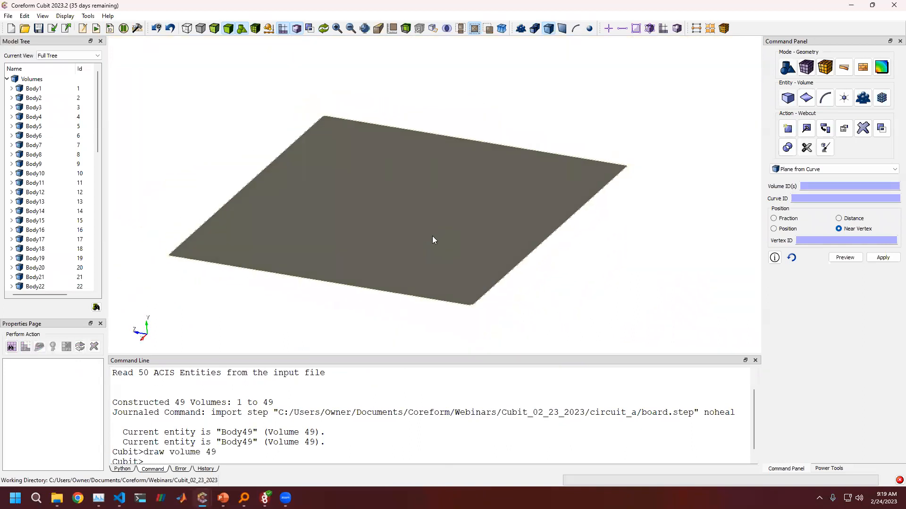
pyautogui.scroll(5, 485, 256)
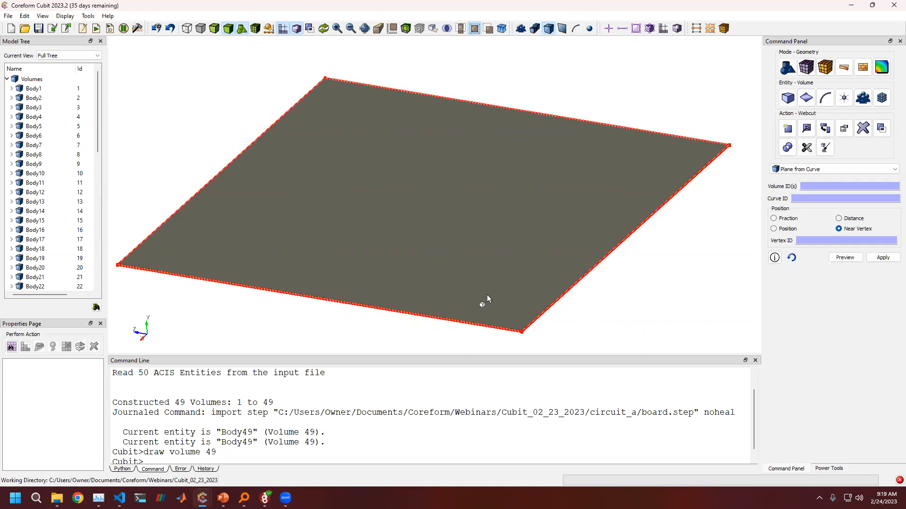
# Step: Refresh the display to redraw the whole board and inspect the traces embedded near the corner
pyautogui.rightClick(593, 268)
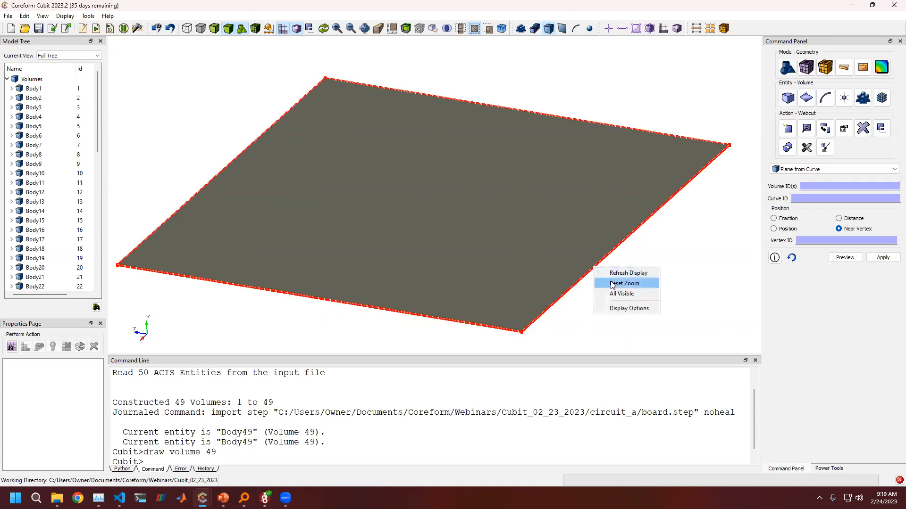
pyautogui.click(618, 272)
pyautogui.scroll(5, 527, 305)
pyautogui.moveTo(547, 303); pyautogui.dragTo(470, 245, button='middle')
pyautogui.scroll(5, 388, 259)
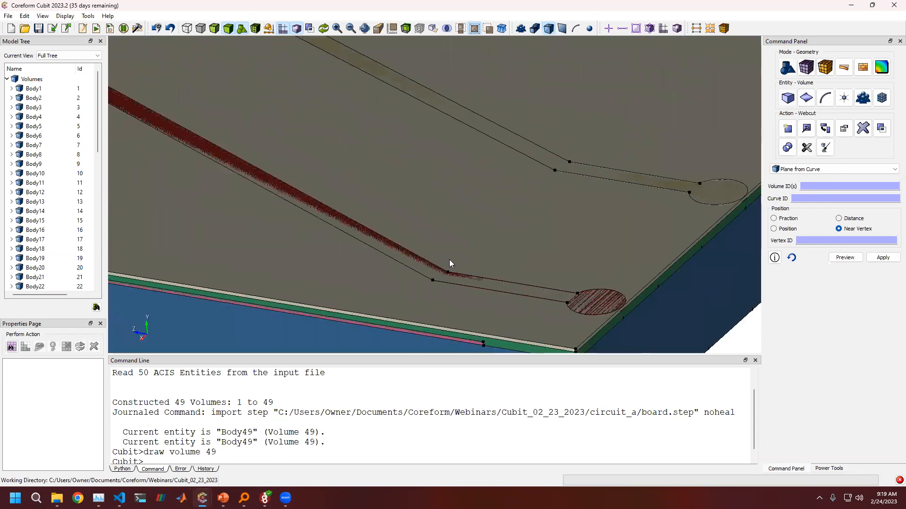
pyautogui.moveTo(615, 324); pyautogui.dragTo(576, 296, button='middle')
# Step: Run Detect Gaps and Overlaps on the board with a max gap of .0005 and a max gap angle of 5.0
pyautogui.click(822, 148)
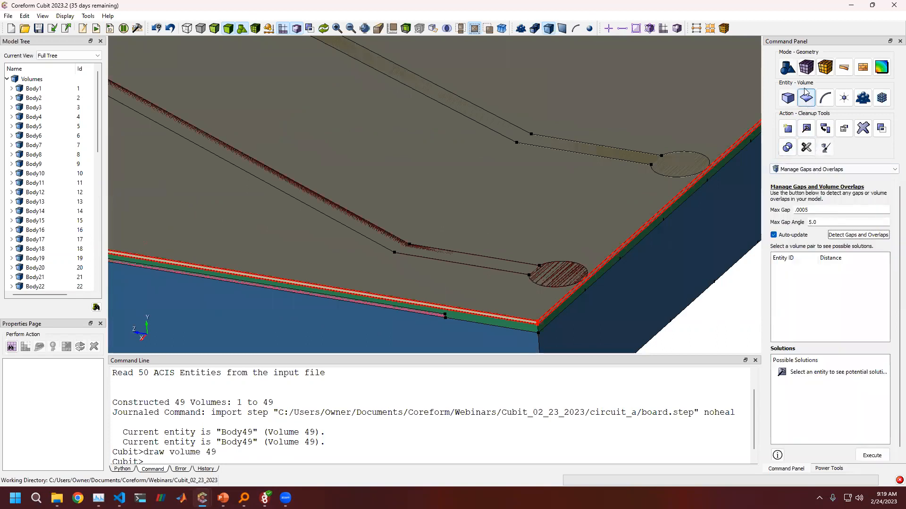
pyautogui.click(788, 99)
pyautogui.click(788, 99)
pyautogui.click(826, 152)
pyautogui.click(826, 151)
pyautogui.click(821, 170)
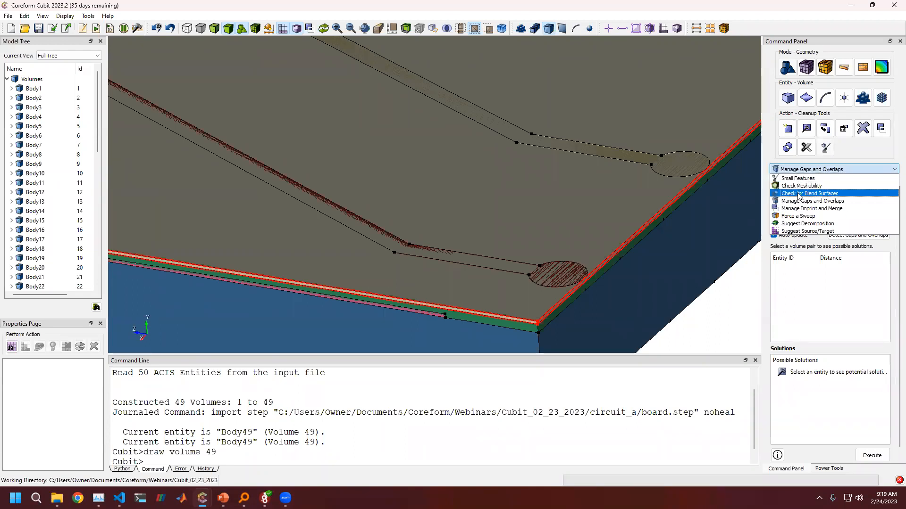
pyautogui.click(844, 204)
pyautogui.click(857, 236)
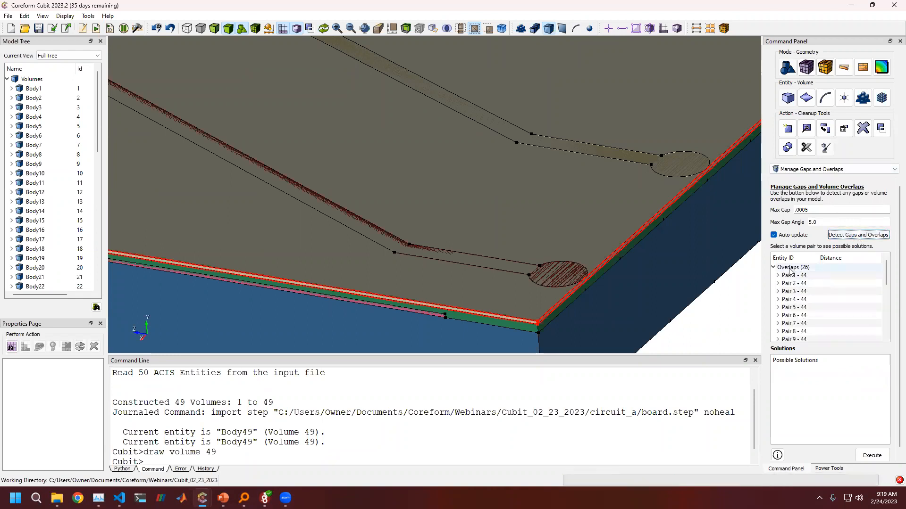
# Step: Review the overlap pairs and the solutions offered for pairs 1 - 44 and 43 - 44, including removing overlap from larger volume 44
pyautogui.click(773, 267)
pyautogui.click(774, 268)
pyautogui.click(789, 276)
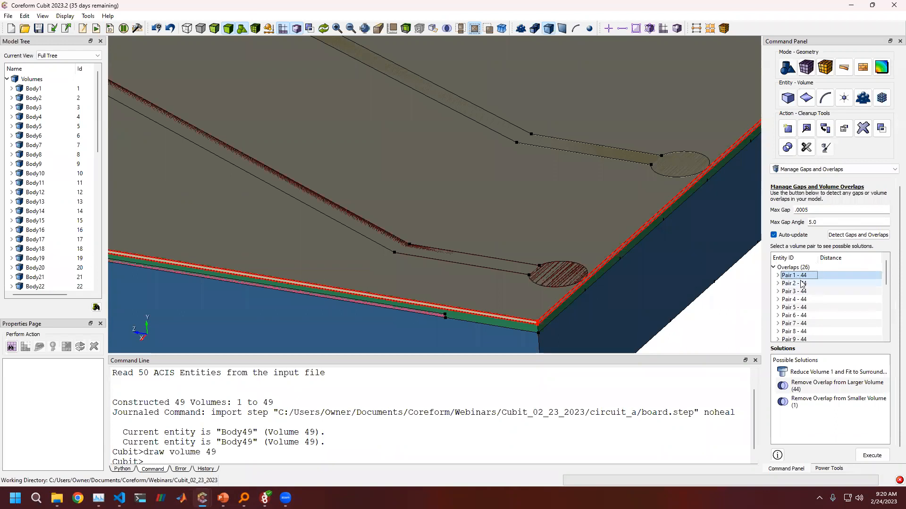
pyautogui.scroll(-4, 808, 292)
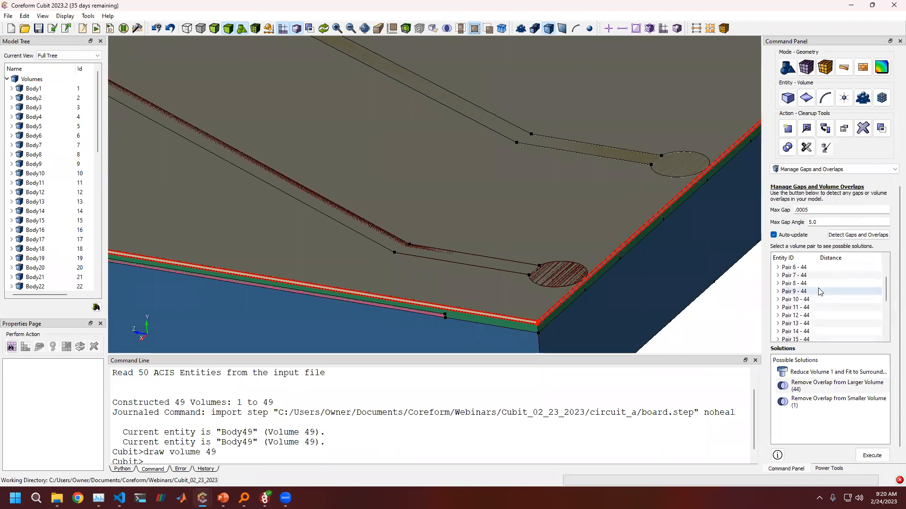
pyautogui.scroll(-3, 811, 295)
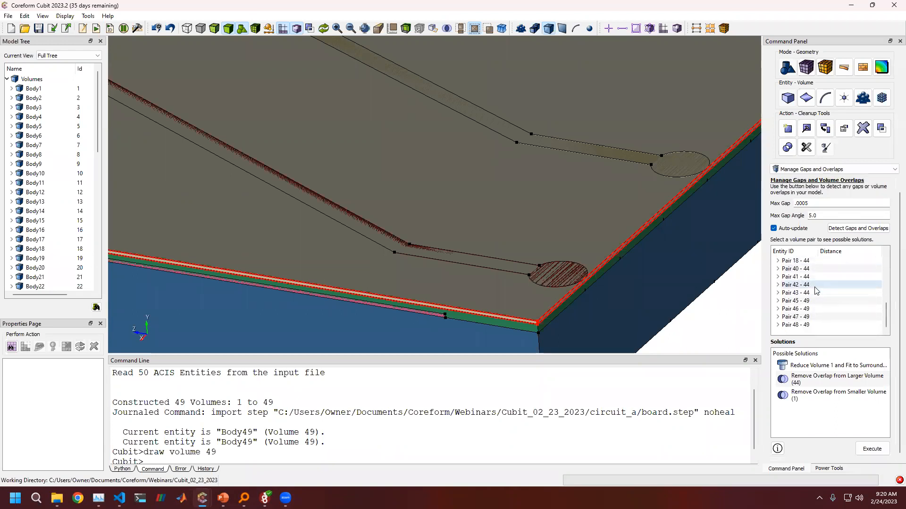
pyautogui.click(805, 293)
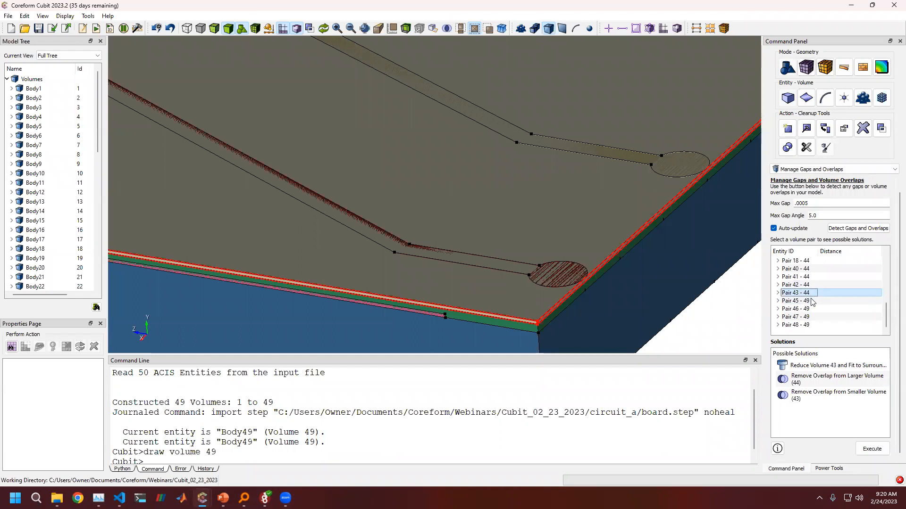
pyautogui.click(809, 383)
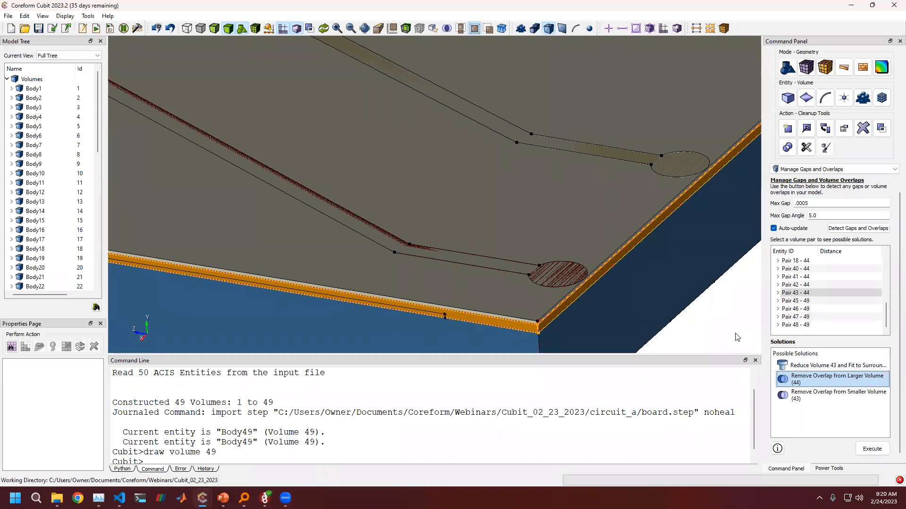
# Step: Identify the board's top layer Body49 in the overlap pairs and check the solutions offered for pair 45 - 49
pyautogui.click(575, 240)
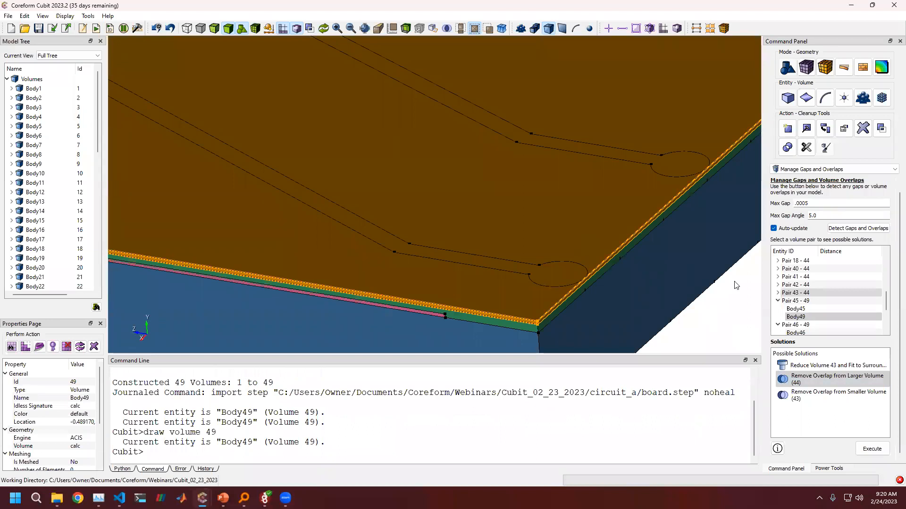
pyautogui.click(786, 300)
pyautogui.click(778, 300)
pyautogui.click(778, 309)
pyautogui.click(777, 317)
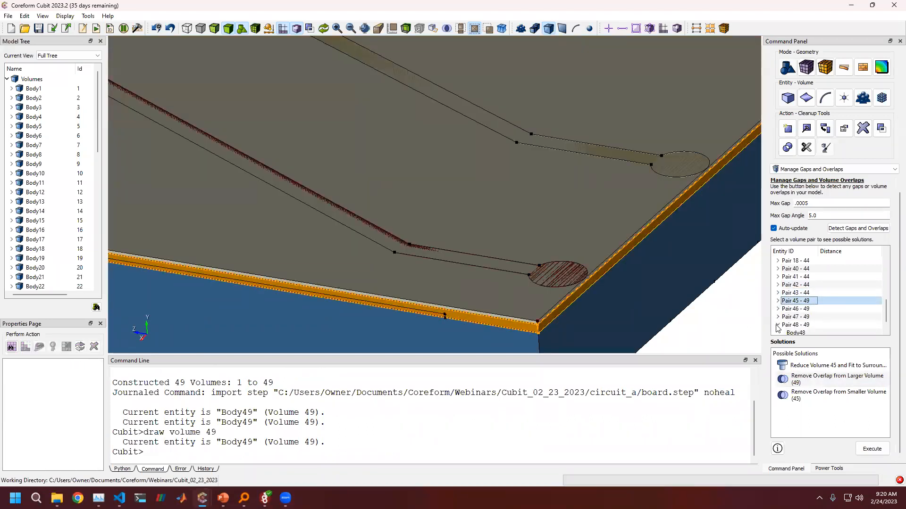
pyautogui.click(776, 325)
# Step: Resolve overlap pair 1 - 44 by removing the overlap from the larger volume, 44
pyautogui.scroll(7, 785, 286)
pyautogui.click(805, 274)
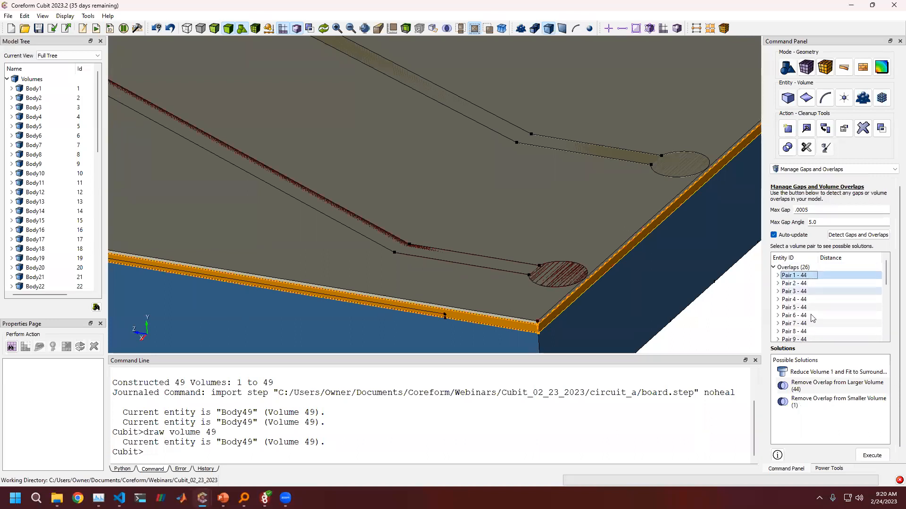
pyautogui.click(815, 384)
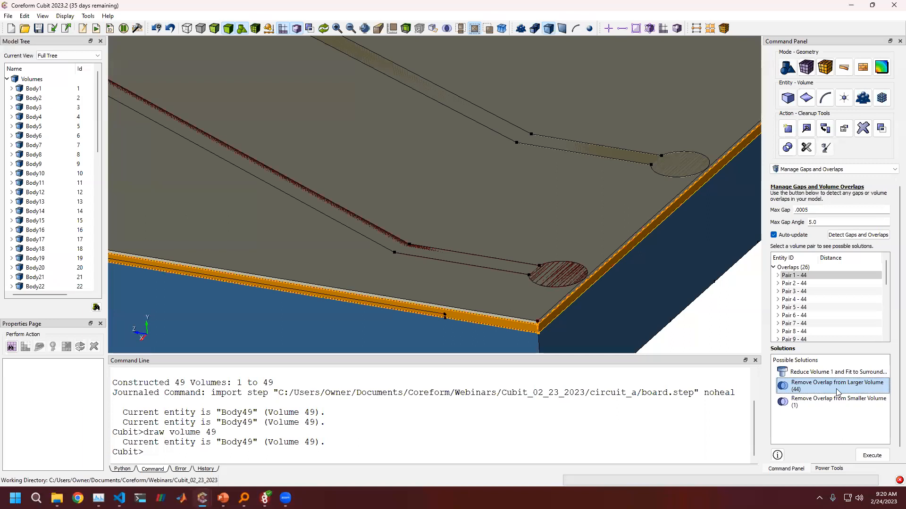
pyautogui.click(877, 457)
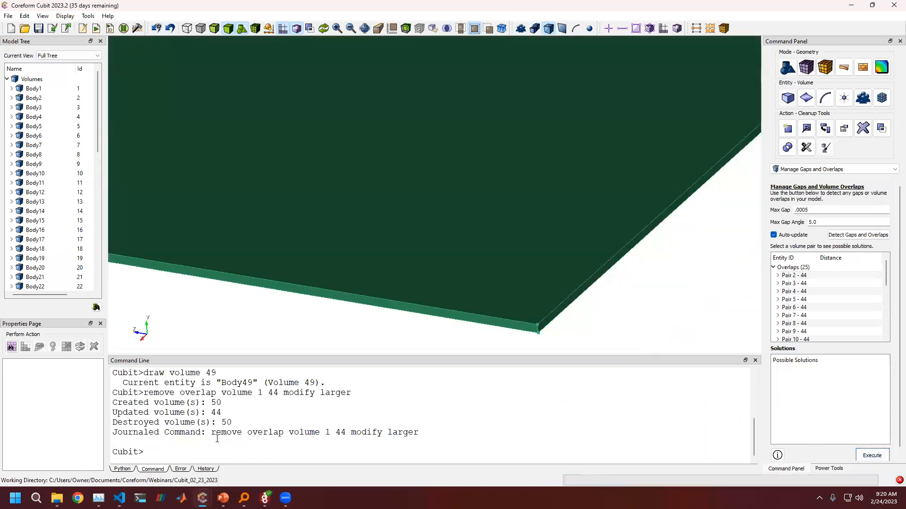
# Step: Highlight the journaled remove overlap command and set up a blank Python script in the Journal Editor, side by side with the main window
pyautogui.moveTo(211, 433); pyautogui.dragTo(452, 442)
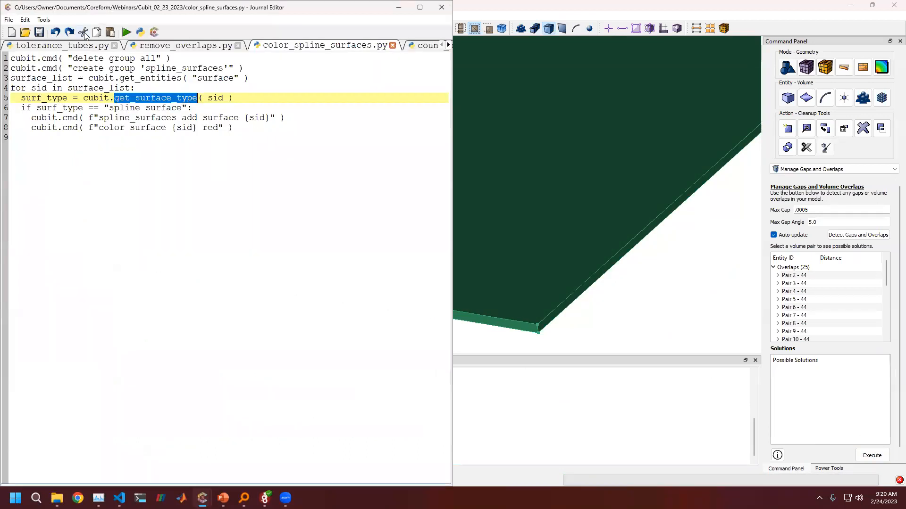
pyautogui.click(84, 31)
pyautogui.click(11, 32)
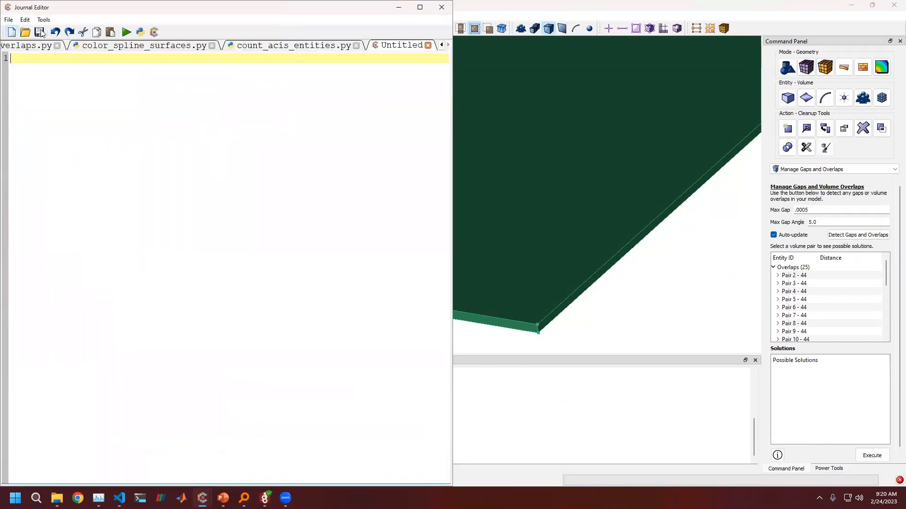
pyautogui.moveTo(491, 3); pyautogui.dragTo(905, 170)
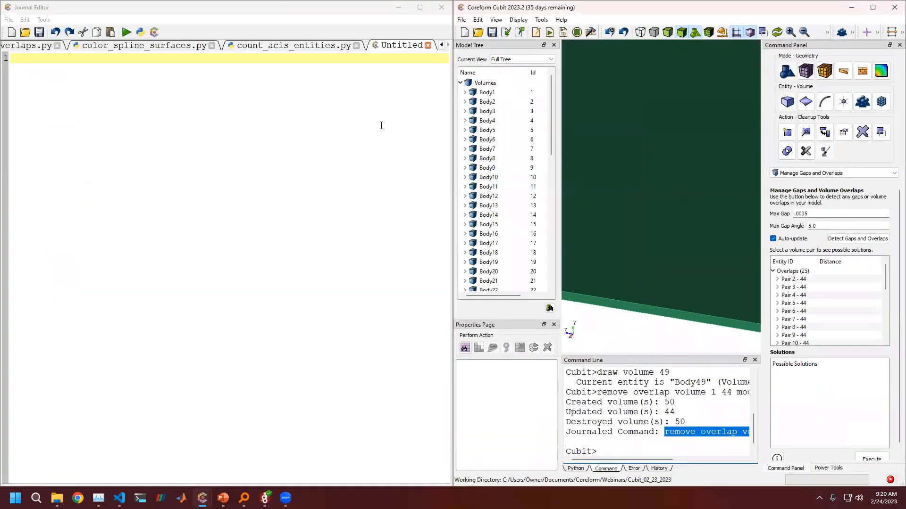
pyautogui.click(140, 39)
pyautogui.click(142, 31)
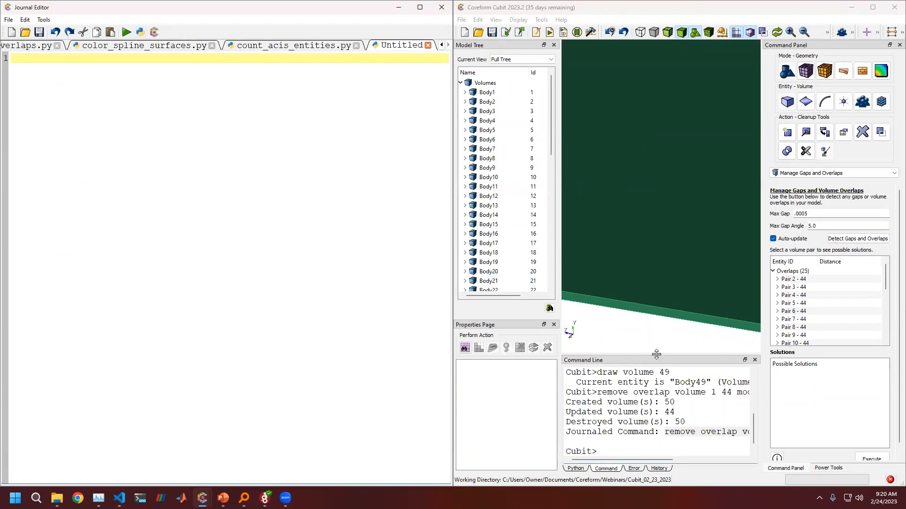
# Step: Define a list named large_volumes holding the volume IDs 44 and 49 in the blank script
pyautogui.scroll(-6, 810, 302)
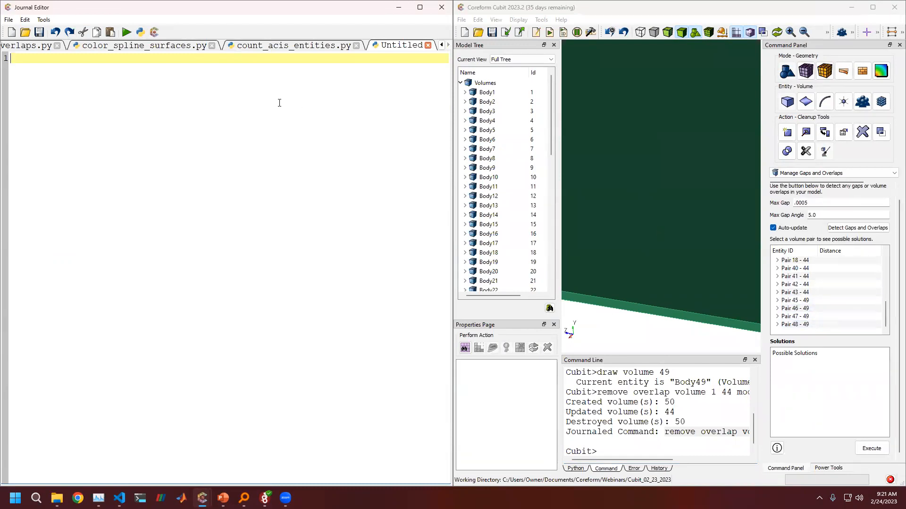
pyautogui.write('LARGE')
pyautogui.hotkey('shift', 'End')
pyautogui.press('BackSpace')
pyautogui.write('LAR')
pyautogui.press('BackSpace')
pyautogui.press('BackSpace')
pyautogui.press('BackSpace')
pyautogui.write('a')
pyautogui.press('BackSpace')
pyautogui.write('large_col')
pyautogui.press('BackSpace')
pyautogui.press('BackSpace')
pyautogui.press('BackSpace')
pyautogui.write('volumes = [ 44, 49')
pyautogui.press('End')
pyautogui.press('Return')
# Step: Add a for loop that iterates over large_volumes with lid as the loop variable
pyautogui.write('for lid')
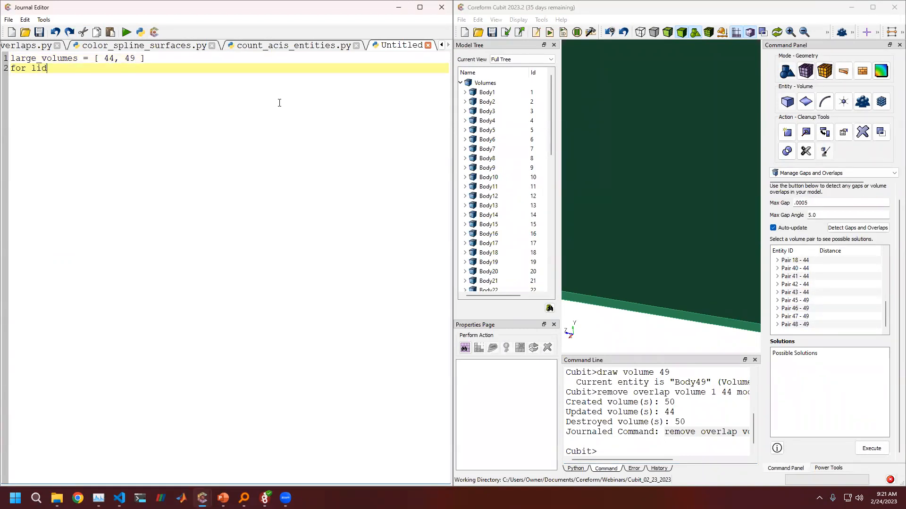
pyautogui.write(' in la')
pyautogui.press('BackSpace')
pyautogui.press('BackSpace')
pyautogui.write('rge_volumes:')
pyautogui.press('Return')
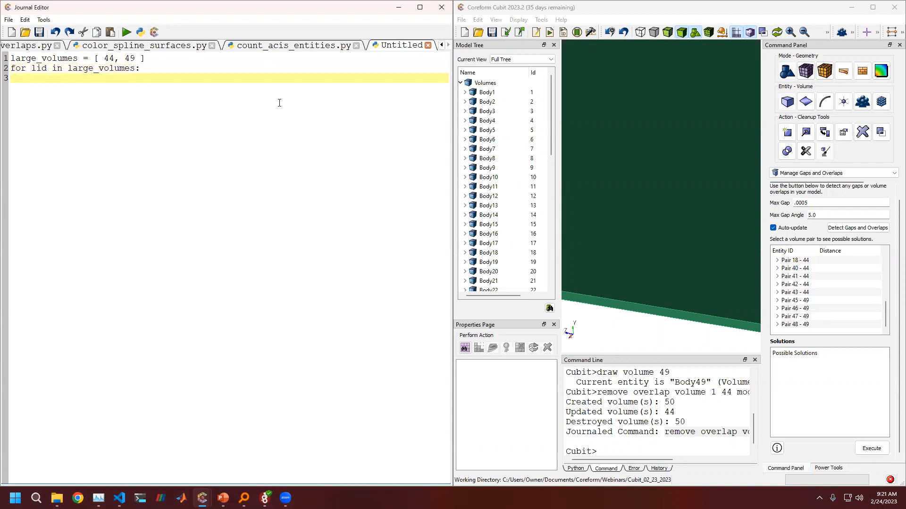
# Step: Inside the loop, assign cubit.get_entities( "volume" ) to V and add a nested loop "for vid in V:"
pyautogui.write('V = cubit.get_entities( "volume"')
pyautogui.press('Return')
pyautogui.write('for vid in V:')
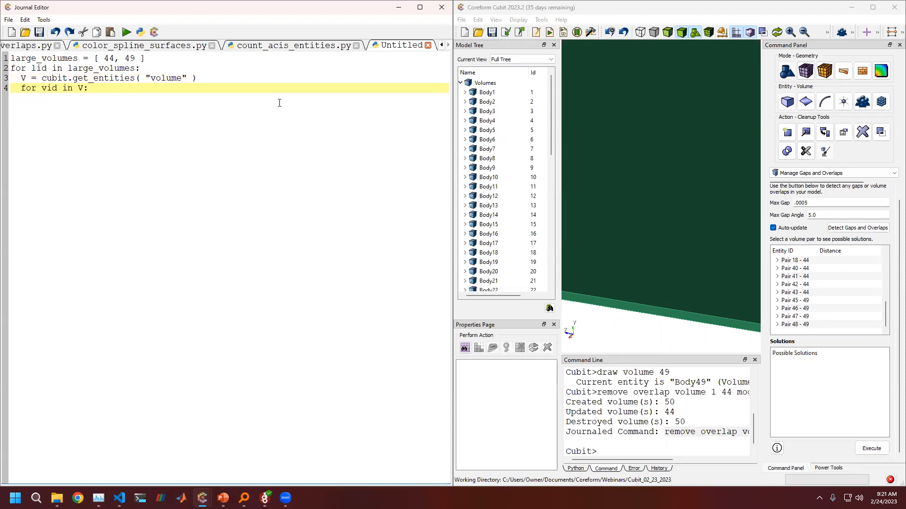
pyautogui.press('Return')
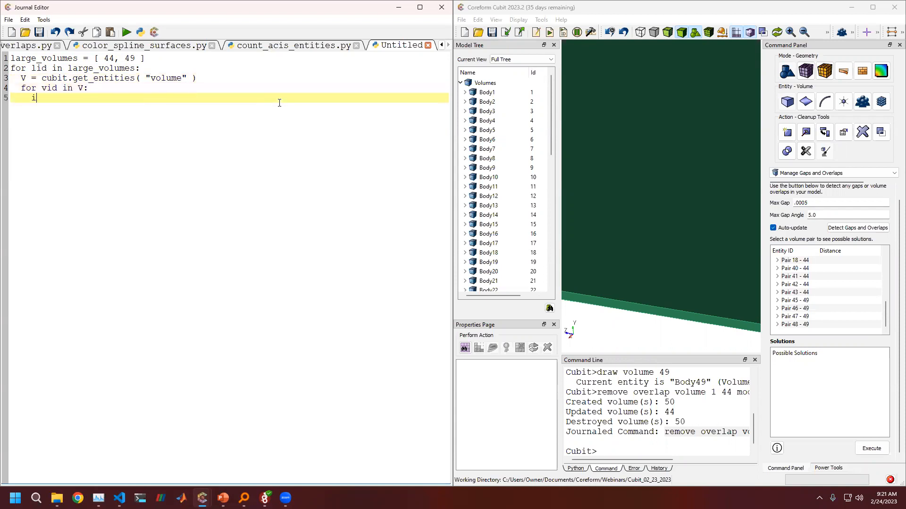
# Step: Add the condition "if vid not in lid:" with a cubit.cmd call containing an empty f-string below it
pyautogui.write('if vid in')
pyautogui.write('not in')
pyautogui.press('Return')
pyautogui.write('cubit.cmd')
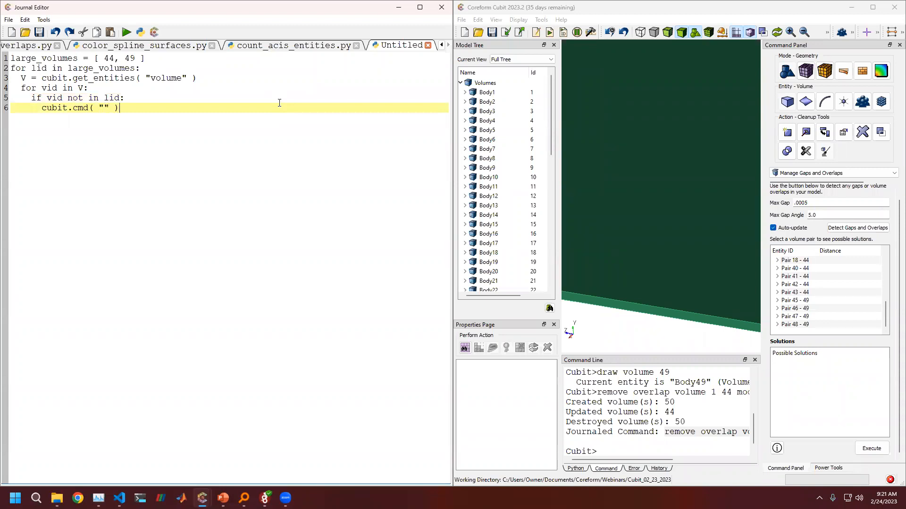
pyautogui.write('( f')
# Step: Copy the journaled command "remove overlap volume 1 44 modify larger" into the cubit.cmd f-string, keeping it on one line
pyautogui.moveTo(646, 459); pyautogui.dragTo(681, 460)
pyautogui.click(599, 433)
pyautogui.moveTo(599, 433); pyautogui.dragTo(750, 433)
pyautogui.hotkey('ctrl', 'c')
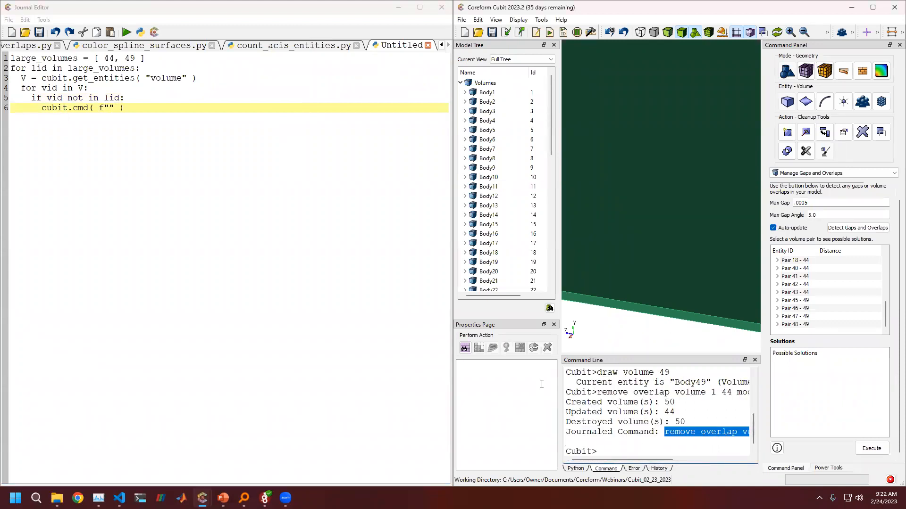
pyautogui.click(107, 104)
pyautogui.hotkey('ctrl', 'v')
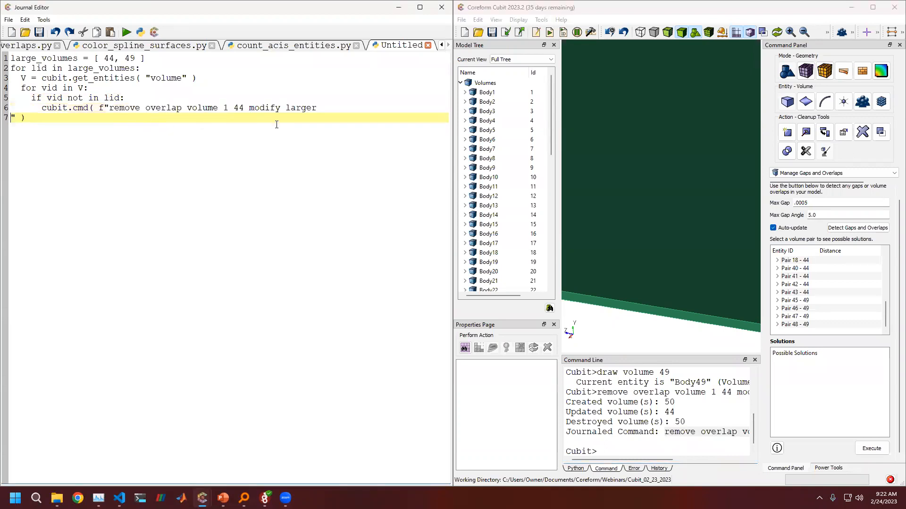
pyautogui.press('BackSpace')
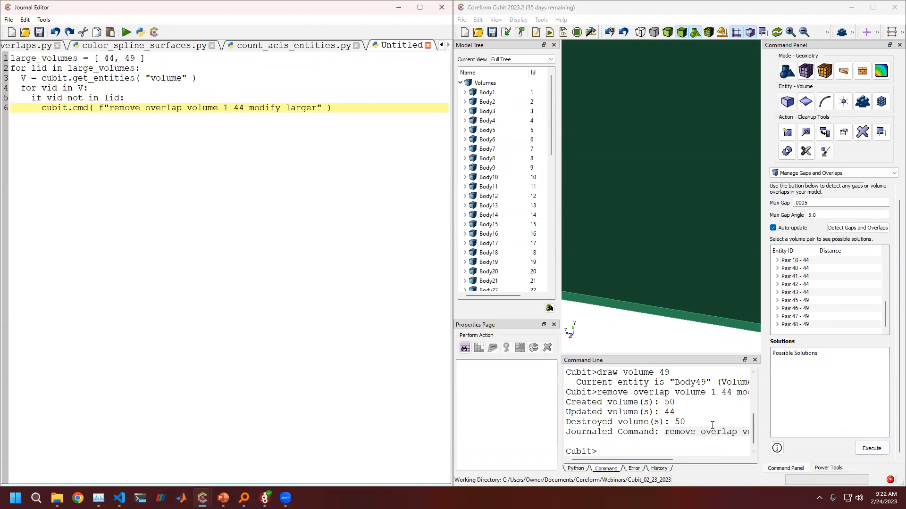
# Step: Apply the Remove Overlap operation to volumes 1 and 44, modifying by volume ID 44
pyautogui.moveTo(663, 460); pyautogui.dragTo(731, 460)
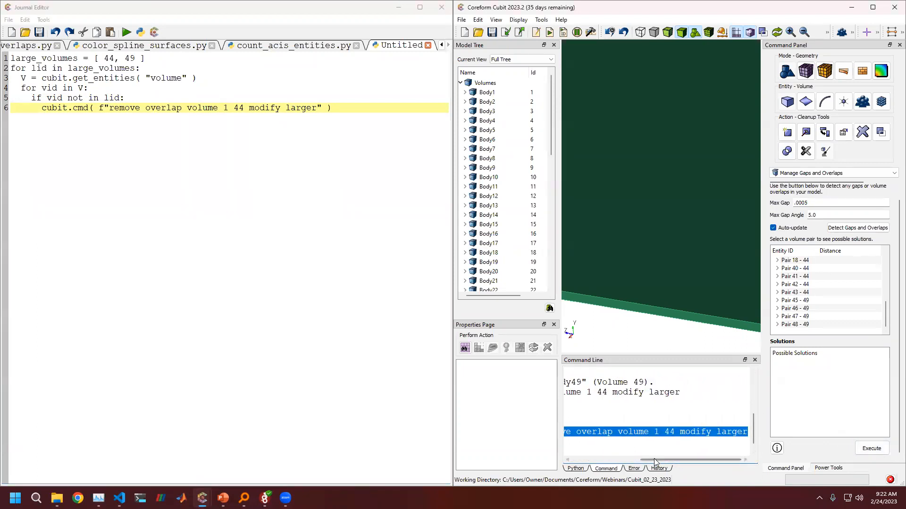
pyautogui.click(786, 152)
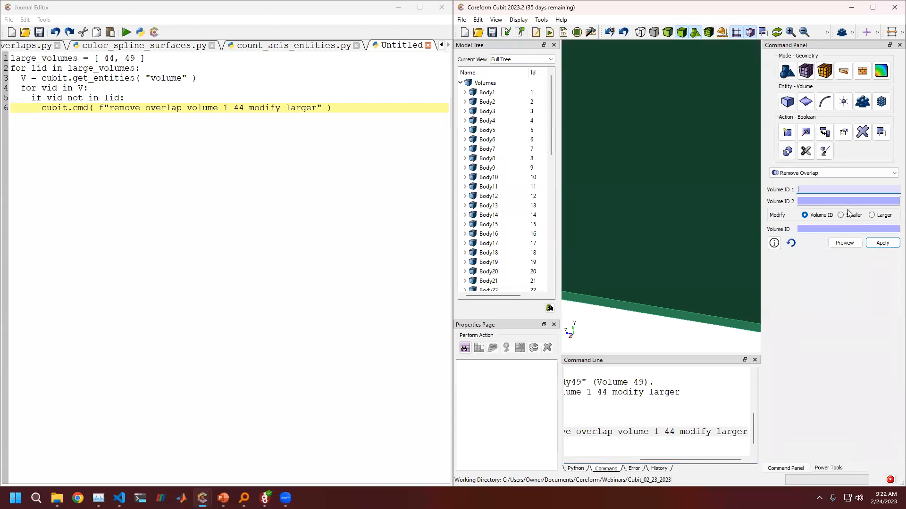
pyautogui.write('1')
pyautogui.click(808, 202)
pyautogui.write('4')
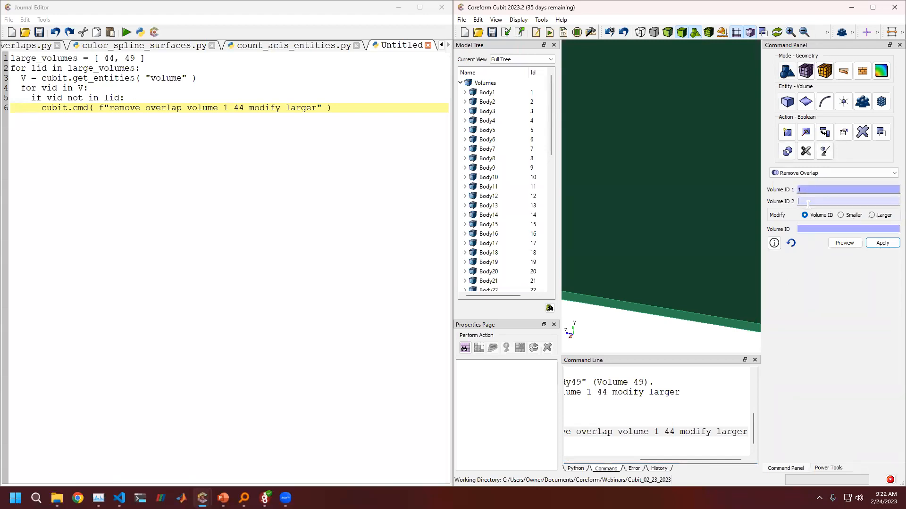
pyautogui.write('4')
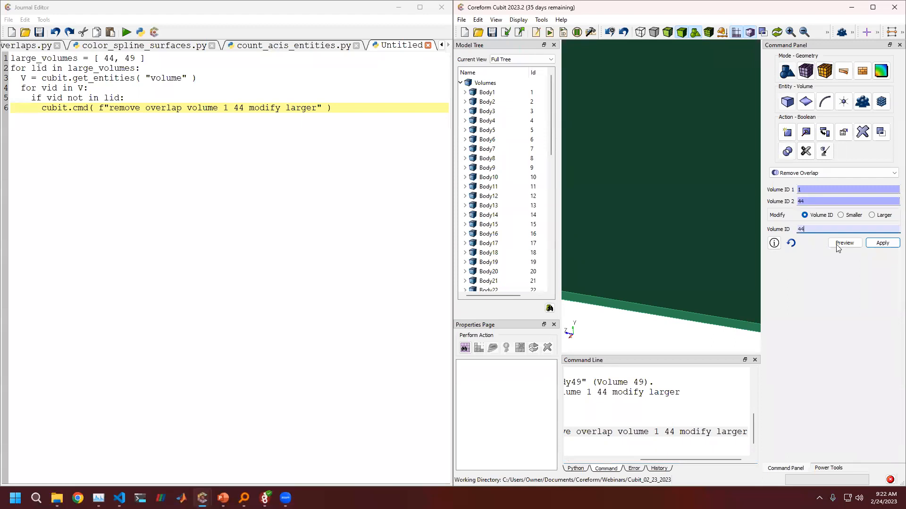
pyautogui.click(881, 243)
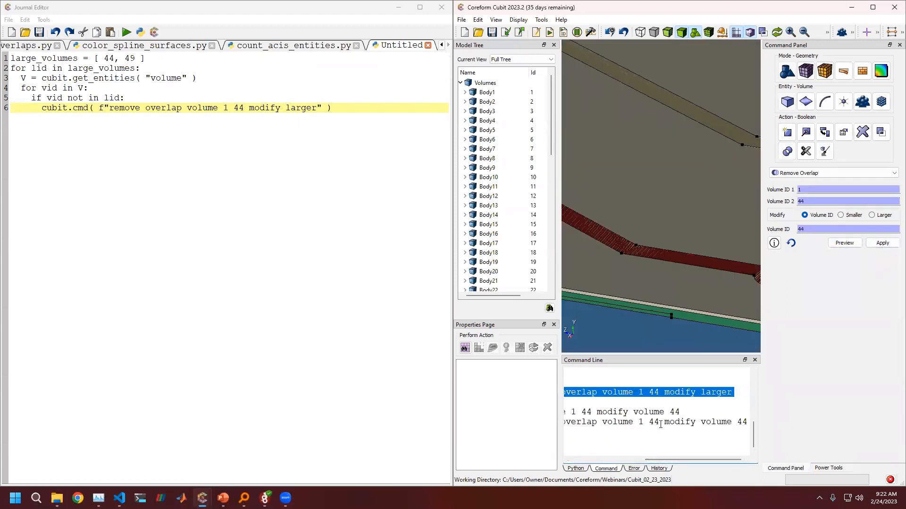
# Step: Replace "larger" in the script's command with "volume {lid}", following the newly journaled syntax
pyautogui.doubleClick(715, 392)
pyautogui.moveTo(701, 421); pyautogui.dragTo(749, 422)
pyautogui.doubleClick(292, 108)
pyautogui.write('volume')
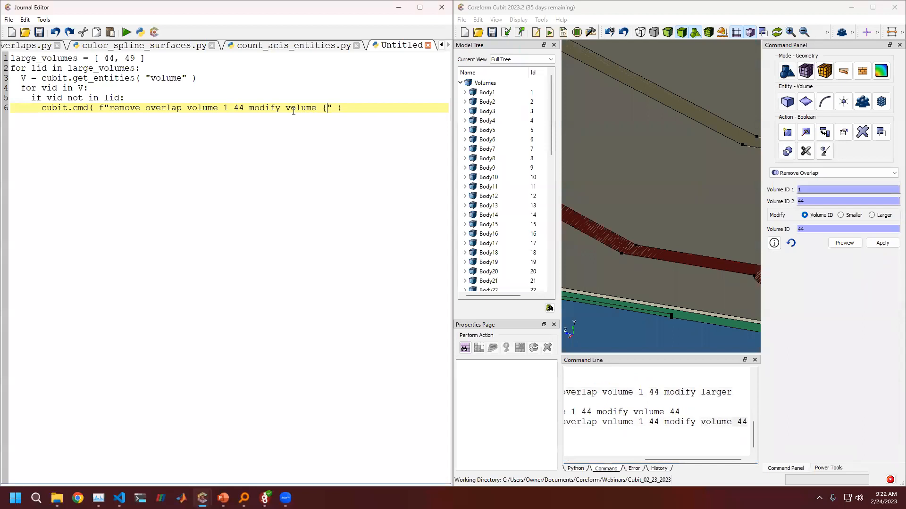
pyautogui.write(' {lid')
# Step: Replace the fixed volume IDs 1 and 44 in the script's command with {vid} and {lid}
pyautogui.moveTo(350, 110); pyautogui.dragTo(323, 108)
pyautogui.hotkey('ctrl', 'c')
pyautogui.doubleClick(239, 108)
pyautogui.hotkey('ctrl', 'v')
pyautogui.doubleClick(226, 108)
pyautogui.hotkey('ctrl', 'v')
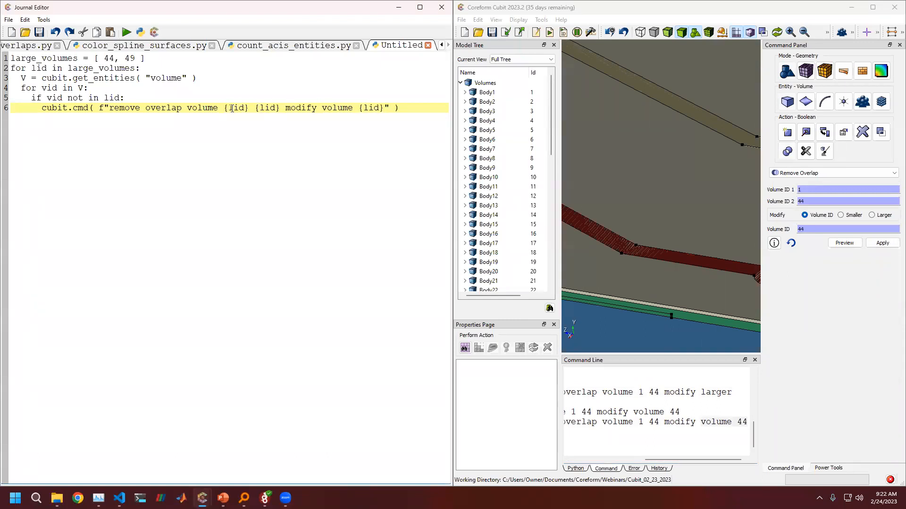
pyautogui.moveTo(230, 108); pyautogui.dragTo(235, 108)
pyautogui.write('v')
pyautogui.press('End')
pyautogui.press('Return')
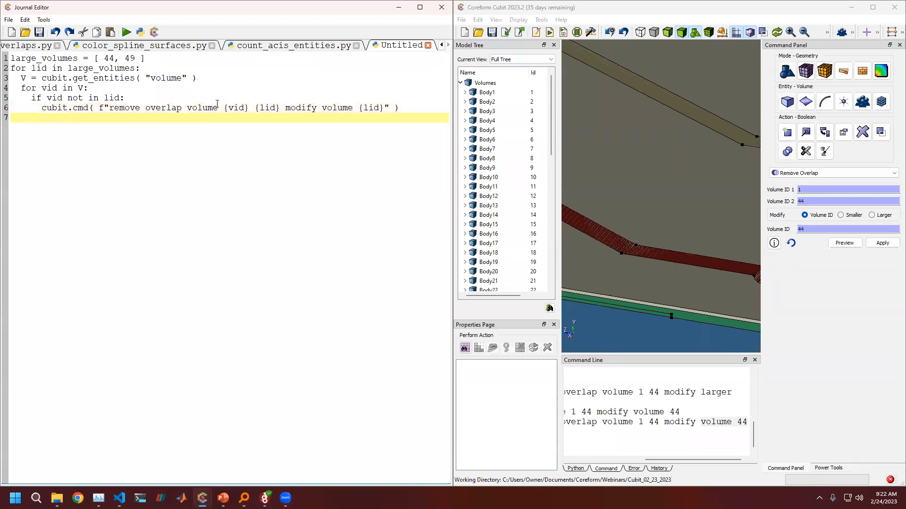
# Step: Run the script, read its output, and compare its code with the saved remove_overlaps.py script
pyautogui.click(126, 32)
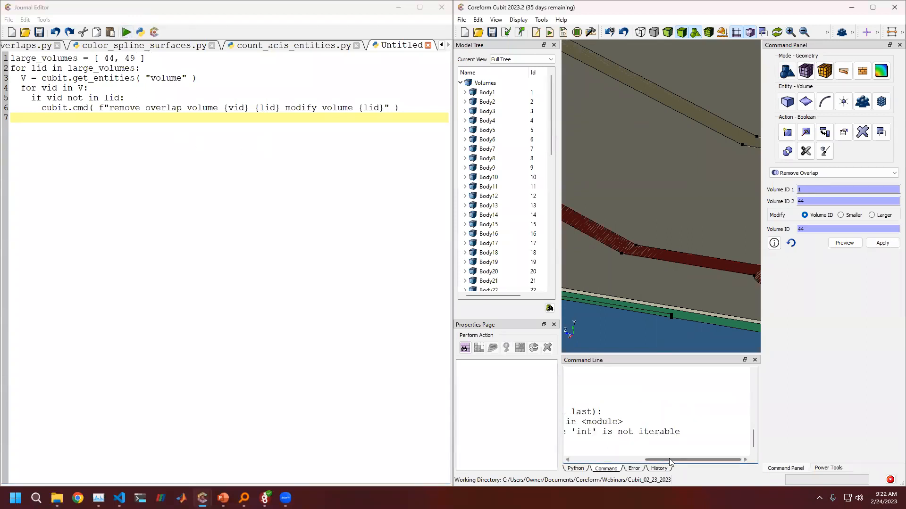
pyautogui.moveTo(694, 460); pyautogui.dragTo(620, 459)
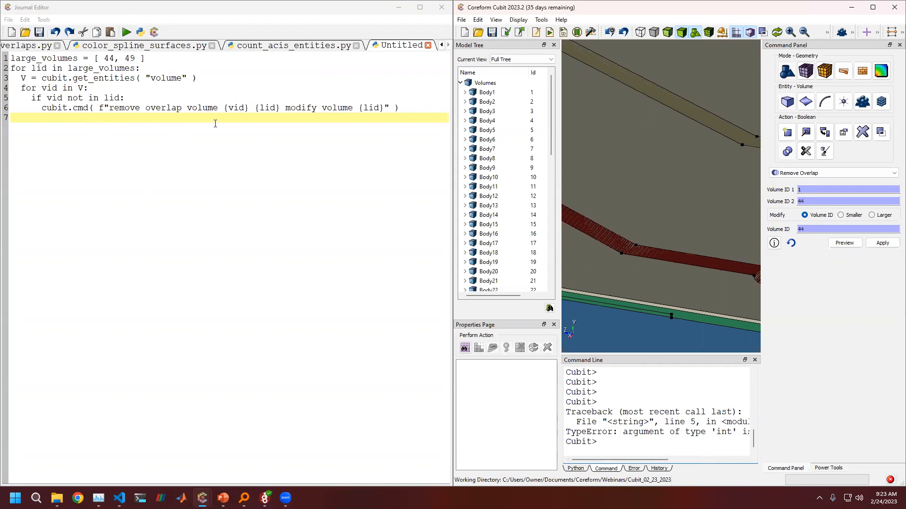
pyautogui.click(42, 48)
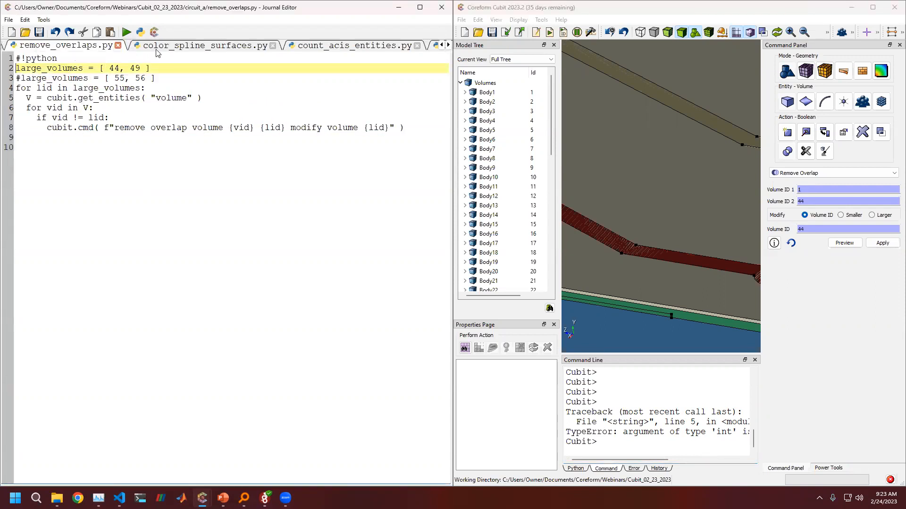
pyautogui.click(420, 7)
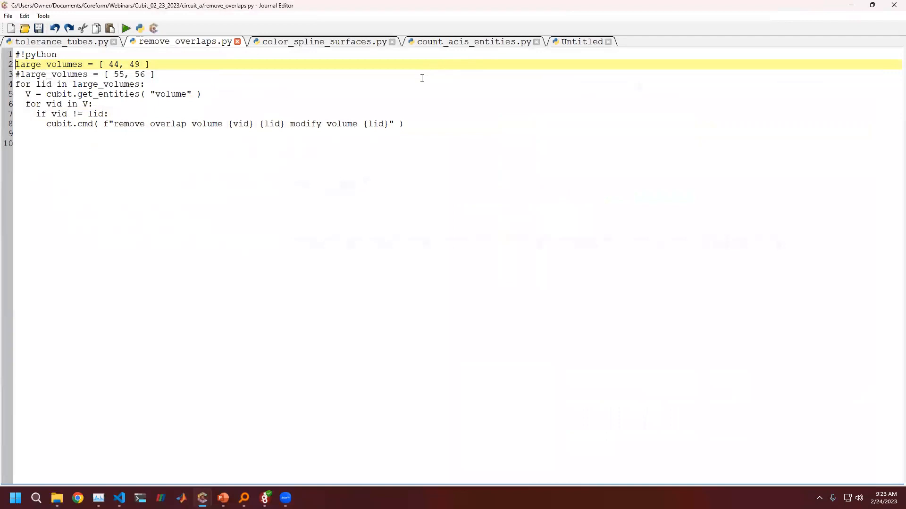
pyautogui.click(571, 41)
pyautogui.click(26, 47)
pyautogui.click(133, 46)
pyautogui.click(549, 44)
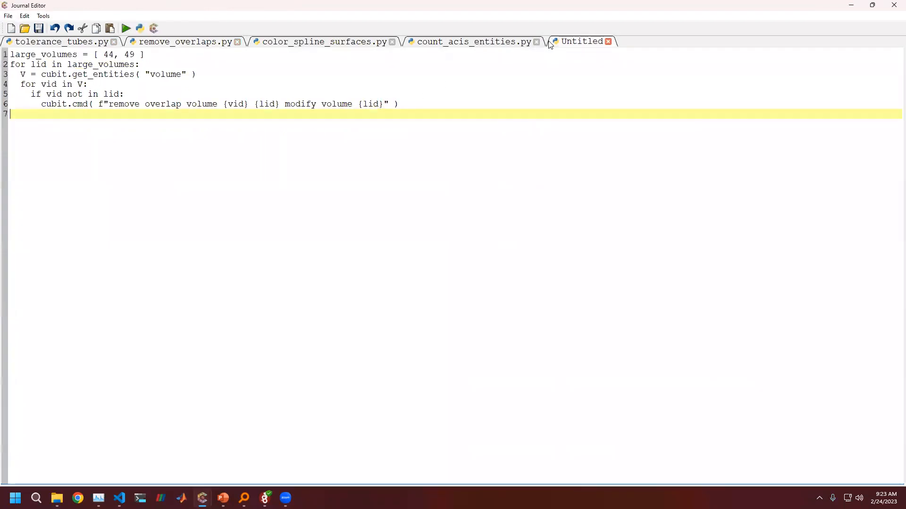
# Step: Change the condition in the untitled script to "if vid != lid:"
pyautogui.doubleClick(73, 94)
pyautogui.press('BackSpace')
pyautogui.write('~')
pyautogui.press('Delete')
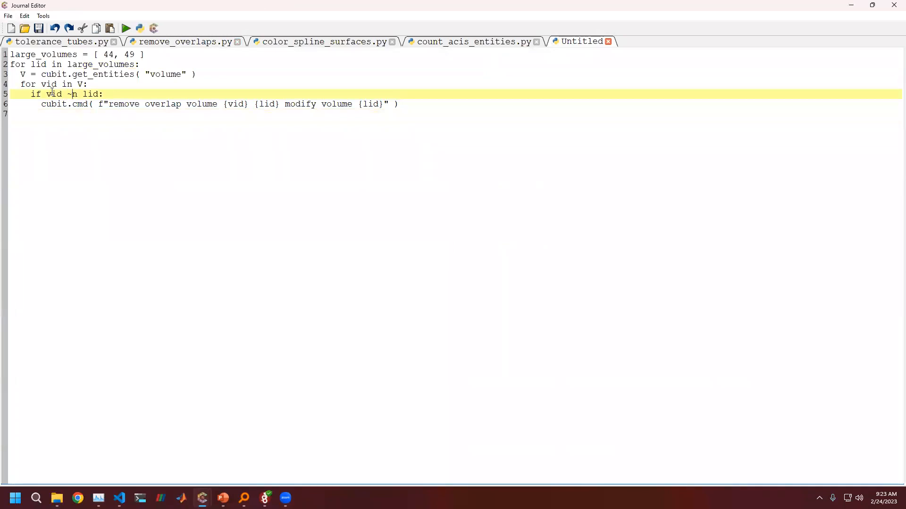
pyautogui.write('!')
pyautogui.press('BackSpace')
pyautogui.press('BackSpace')
pyautogui.press('BackSpace')
pyautogui.write('!=')
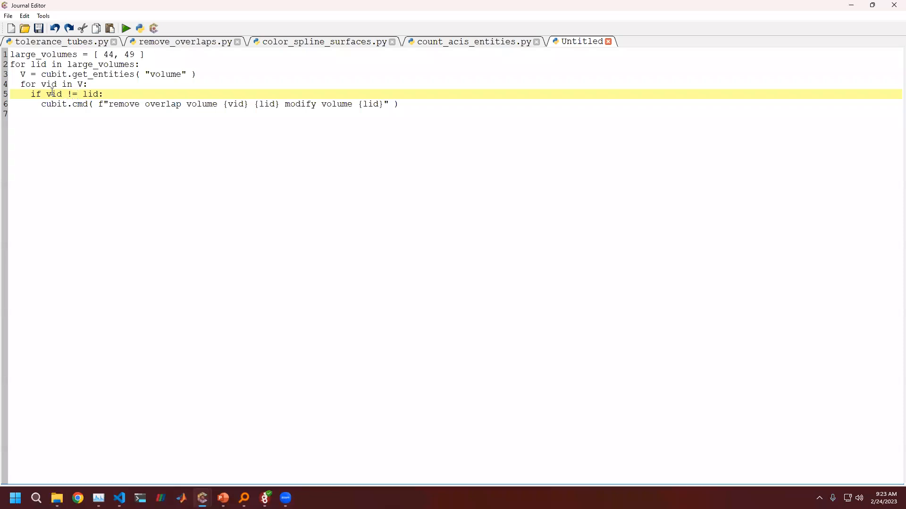
# Step: Run the corrected script and review the journaled remove overlap commands in the maximized main window
pyautogui.doubleClick(309, 6)
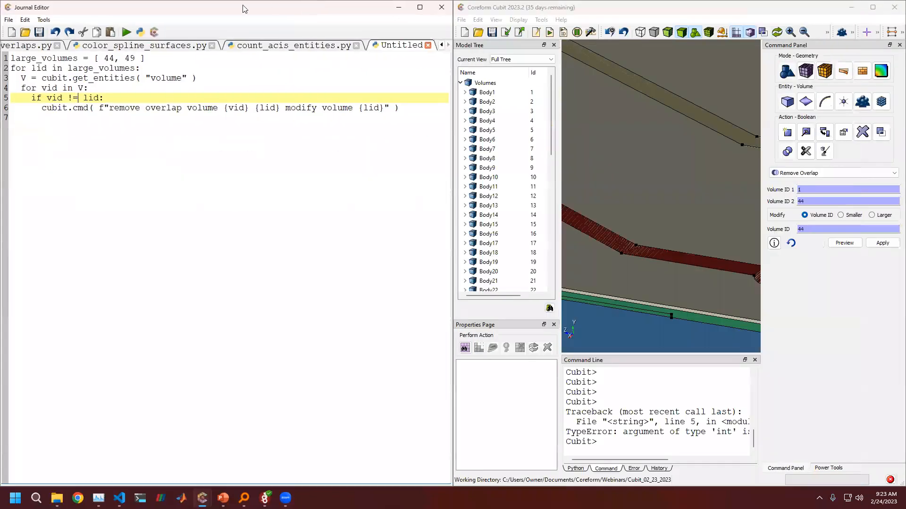
pyautogui.click(125, 31)
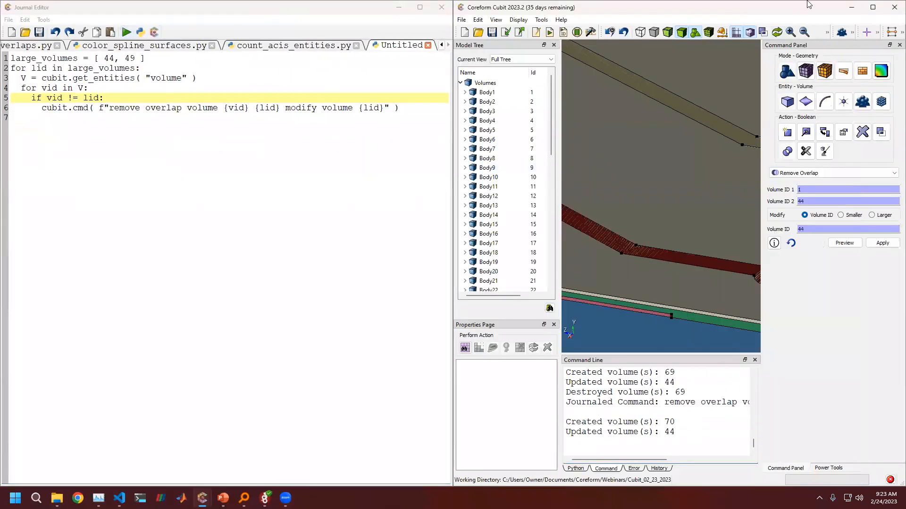
pyautogui.click(872, 7)
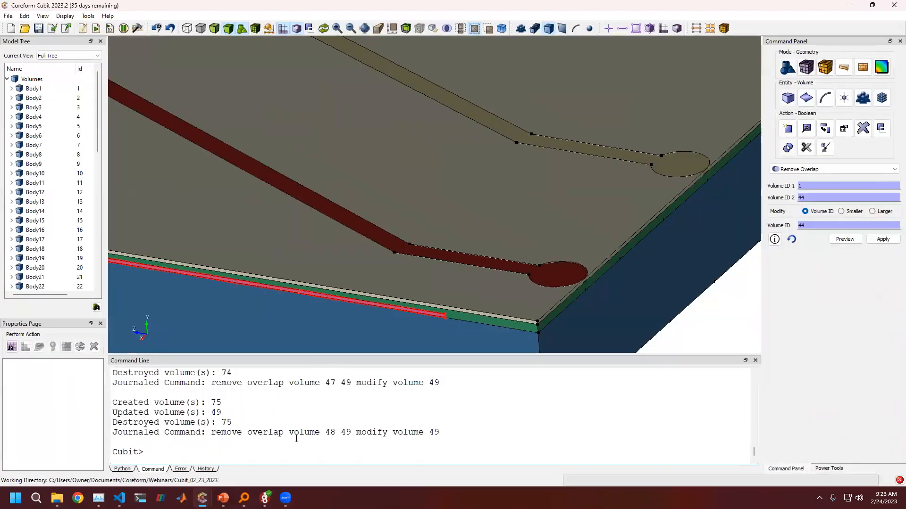
pyautogui.scroll(2, 259, 448)
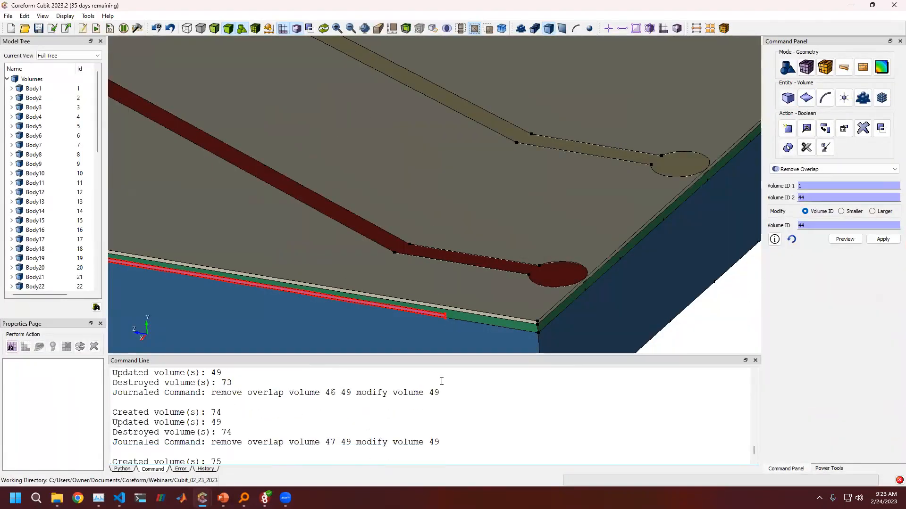
# Step: Draw only volume 49, the board's top layer, and examine its trace cutouts across the whole plate
pyautogui.moveTo(669, 310); pyautogui.dragTo(450, 179, button='middle')
pyautogui.moveTo(451, 228); pyautogui.dragTo(524, 269, button='middle')
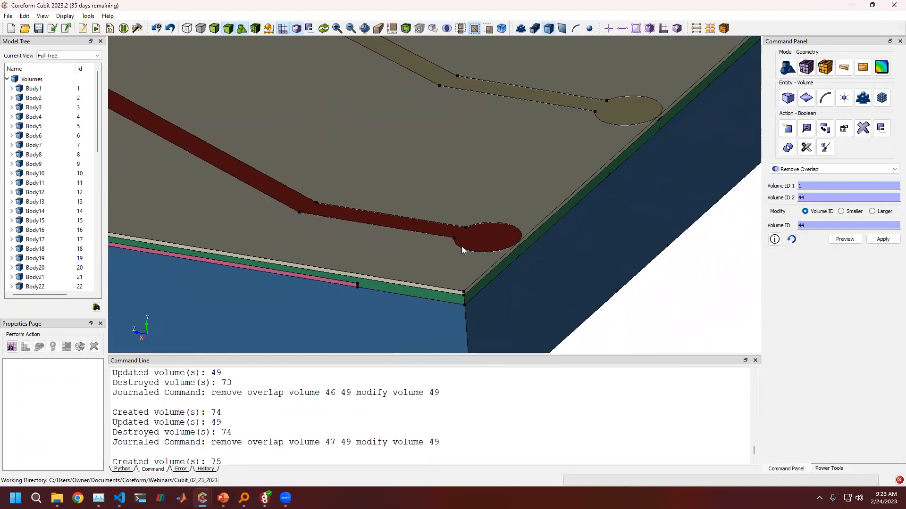
pyautogui.click(463, 249)
pyautogui.click(484, 231)
pyautogui.click(445, 268)
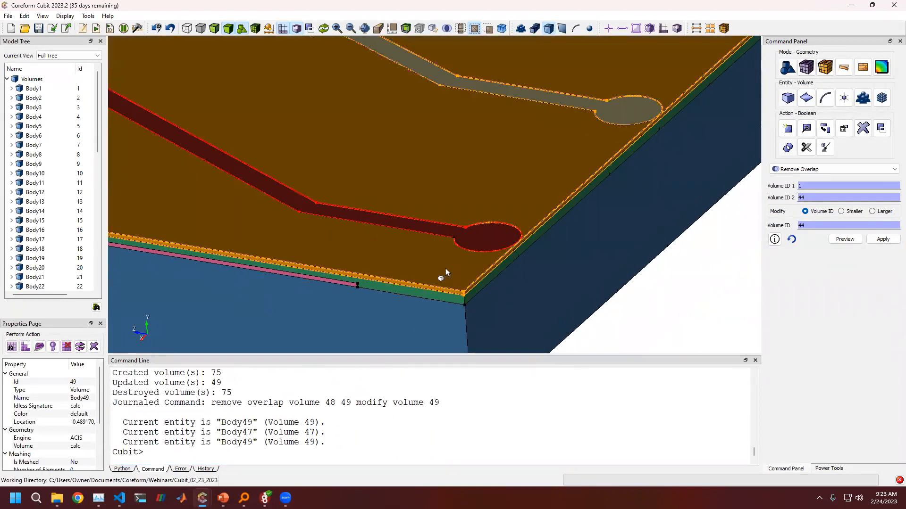
pyautogui.rightClick(446, 267)
pyautogui.click(470, 363)
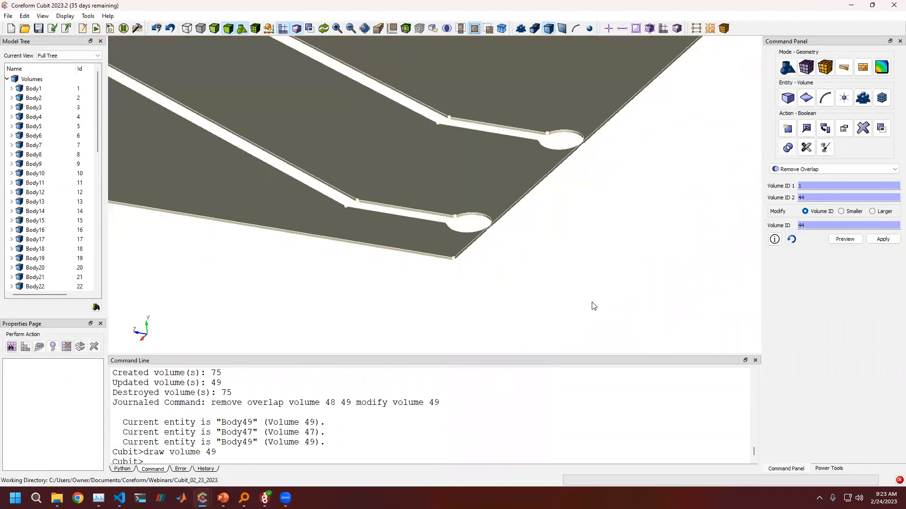
pyautogui.moveTo(422, 242); pyautogui.dragTo(417, 268, button='middle')
pyautogui.moveTo(371, 228); pyautogui.dragTo(406, 240)
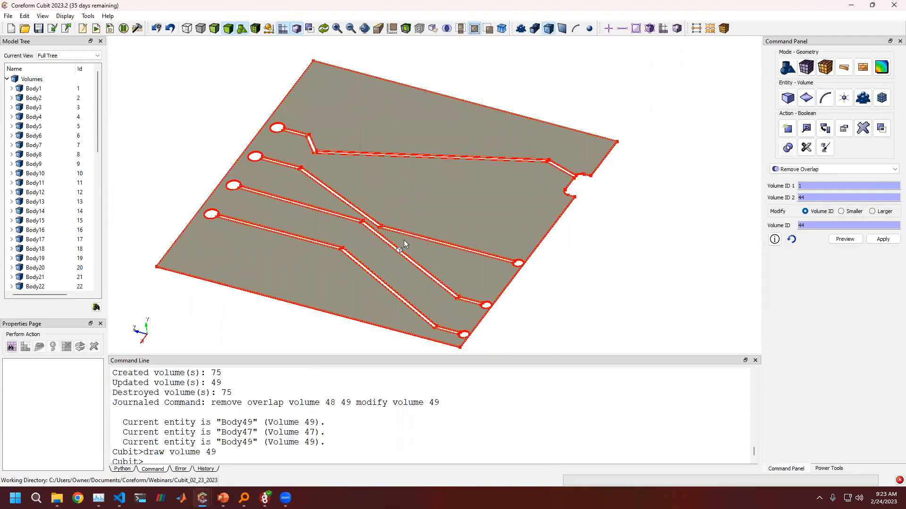
pyautogui.moveTo(407, 205); pyautogui.dragTo(475, 228)
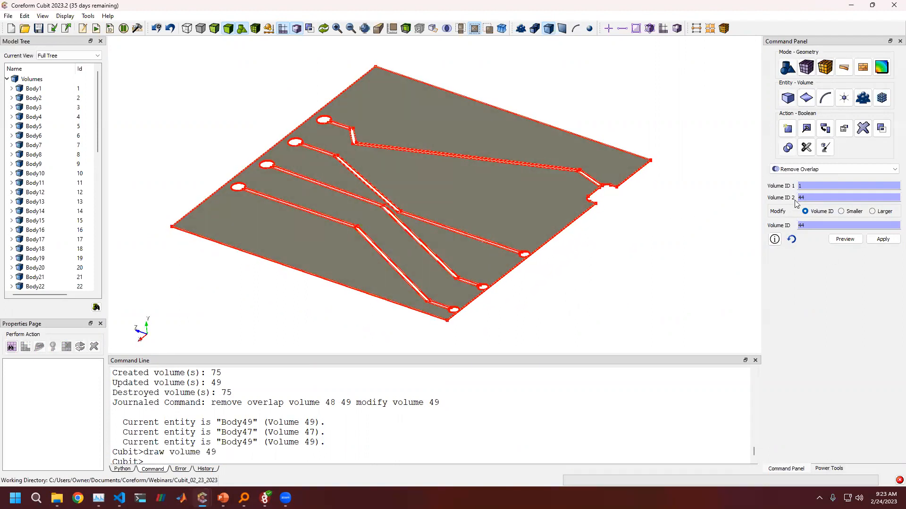
pyautogui.click(788, 149)
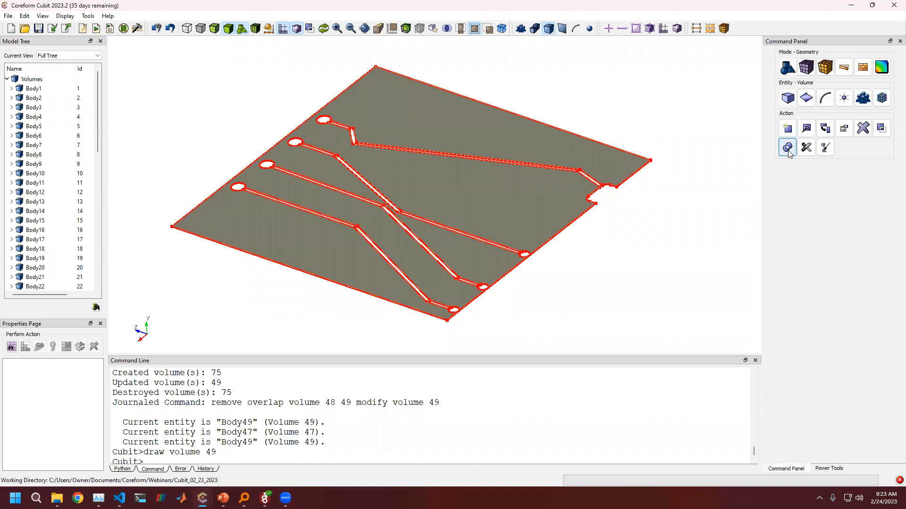
pyautogui.click(788, 148)
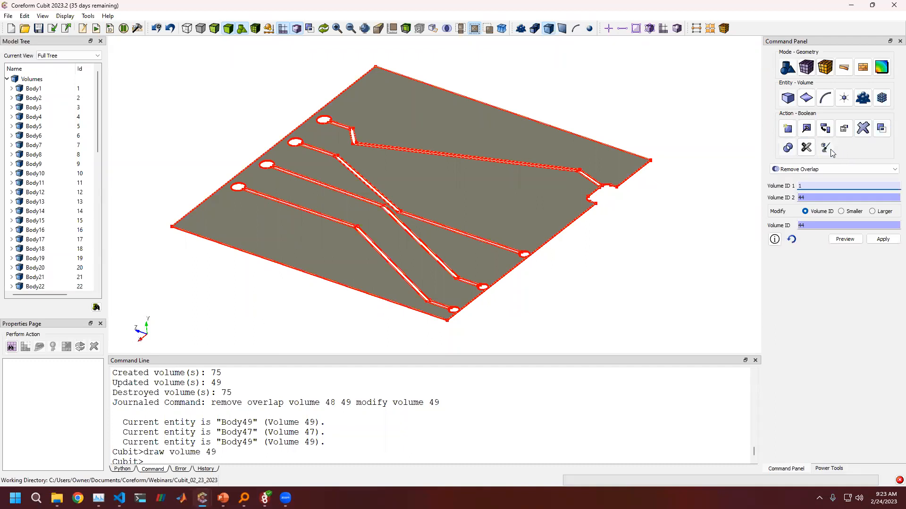
# Step: Detect gaps and overlaps across the model with a maximum gap of .0005 and list the solutions for gap pair 55 - 457
pyautogui.click(826, 149)
pyautogui.click(858, 234)
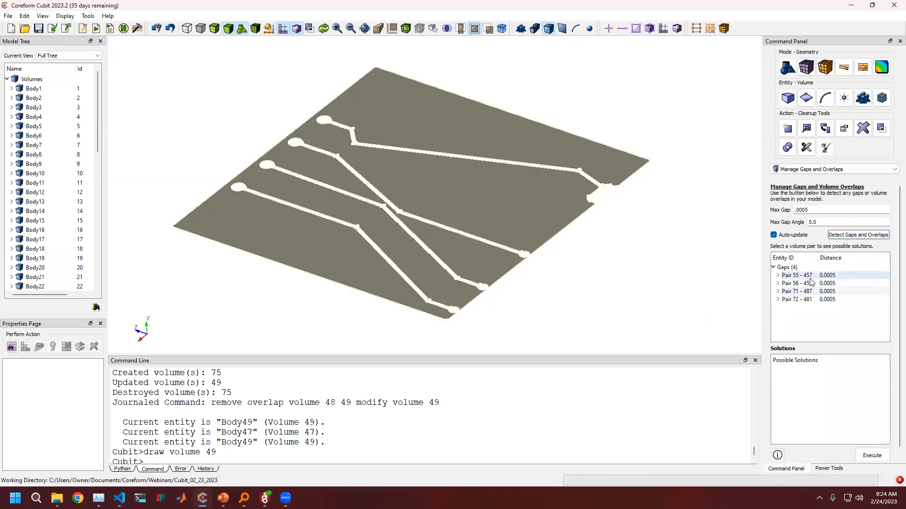
pyautogui.click(831, 276)
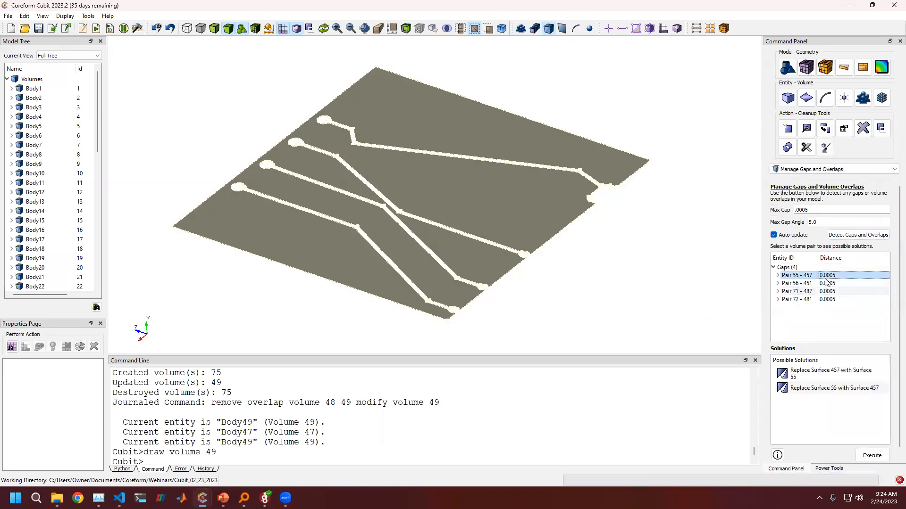
pyautogui.moveTo(813, 211); pyautogui.dragTo(748, 211)
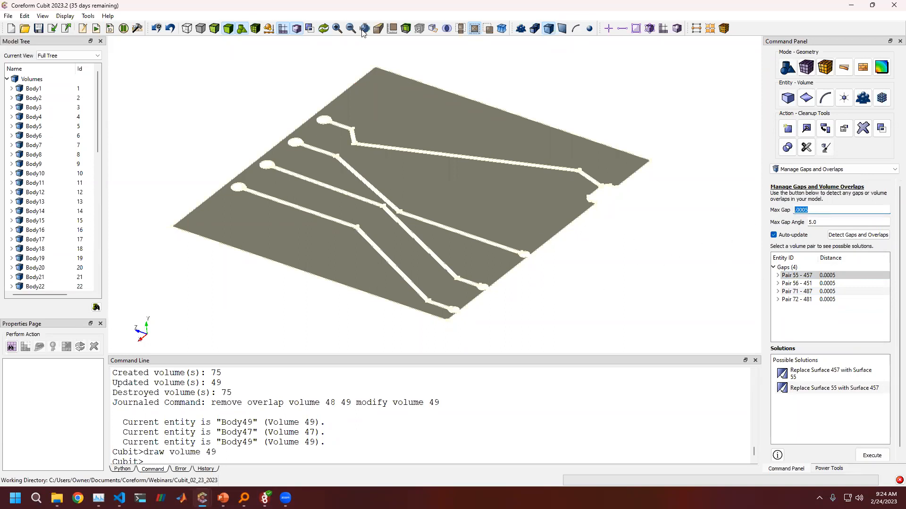
# Step: Draw only the volumes in surfaces 55 and 457, the surfaces of the first gap pair
pyautogui.click(324, 28)
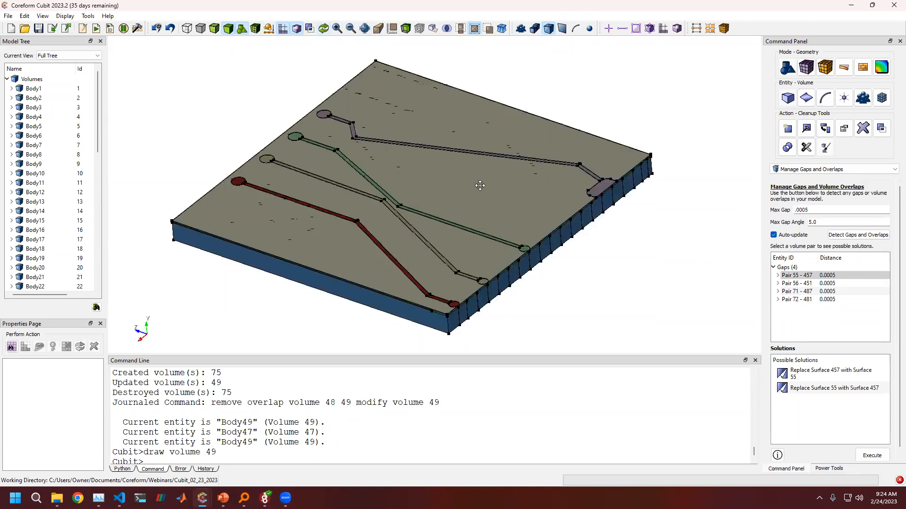
pyautogui.moveTo(480, 186); pyautogui.dragTo(480, 121)
pyautogui.click(831, 275)
pyautogui.click(777, 275)
pyautogui.click(454, 411)
pyautogui.write('draw volume in surface 55 ')
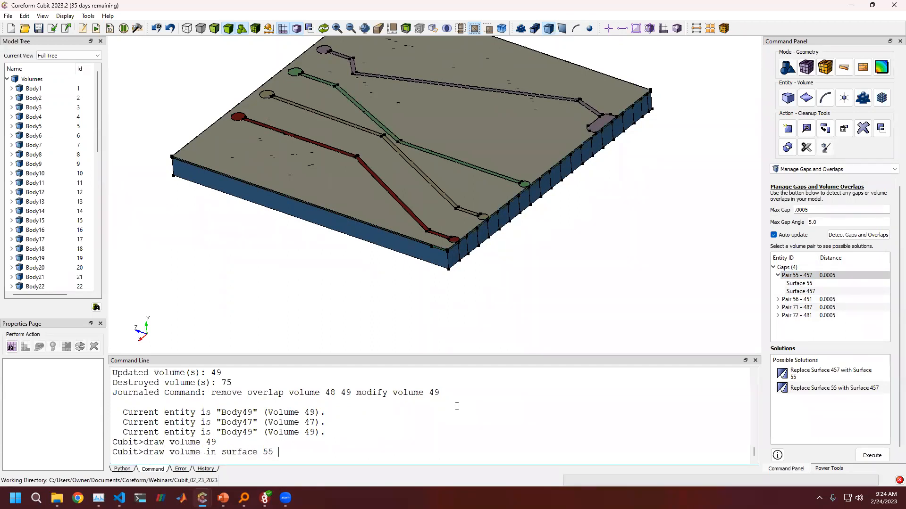
pyautogui.write('457')
pyautogui.press('Return')
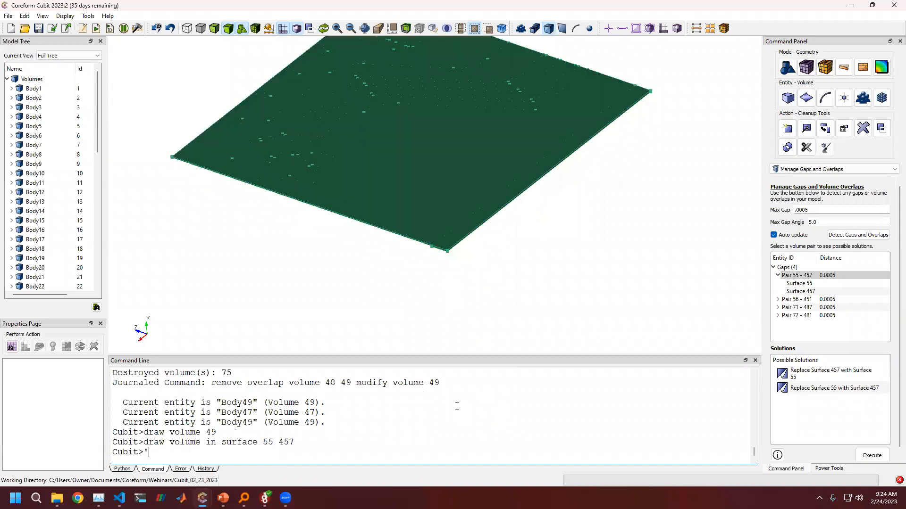
# Step: Select volumes 10 and 44 at the pad's ring-shaped hole and draw them with their nearby volumes
pyautogui.moveTo(438, 65); pyautogui.dragTo(419, 43, button='middle')
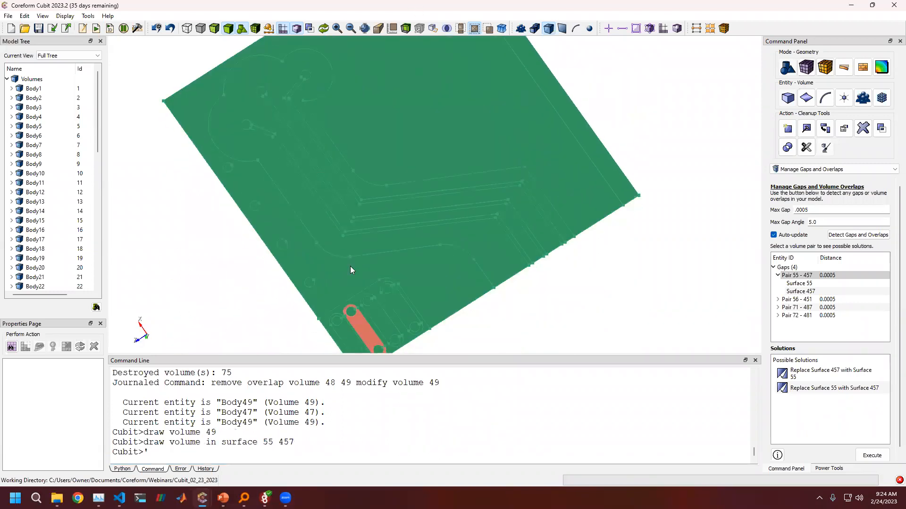
pyautogui.moveTo(350, 266); pyautogui.dragTo(428, 131, button='middle')
pyautogui.scroll(7, 550, 270)
pyautogui.moveTo(550, 271); pyautogui.dragTo(433, 128, button='middle')
pyautogui.scroll(5, 511, 188)
pyautogui.scroll(5, 453, 213)
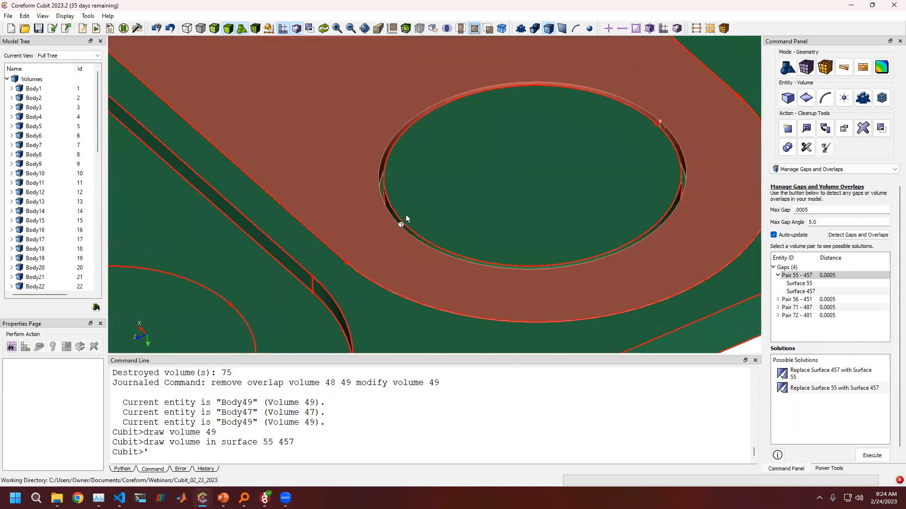
pyautogui.click(367, 206)
pyautogui.keyDown('ctrl'); pyautogui.click(439, 183); pyautogui.keyUp('ctrl')
pyautogui.rightClick(440, 183)
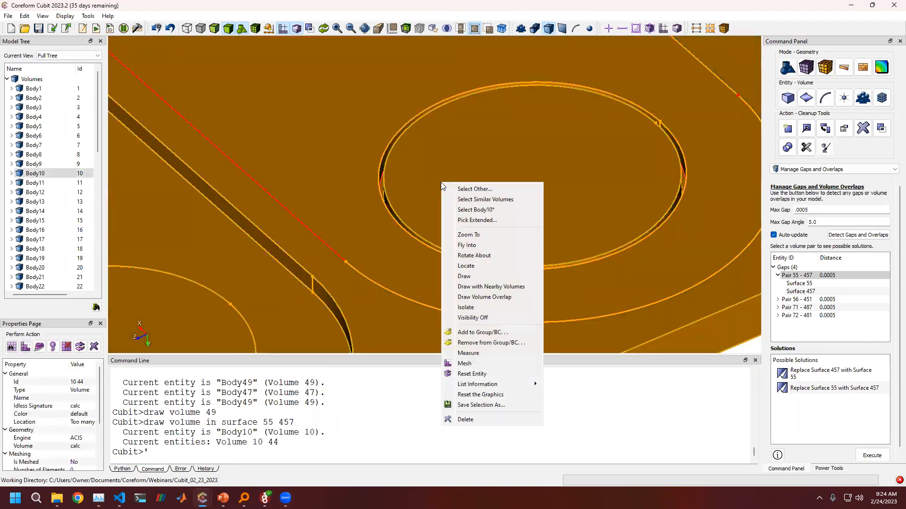
pyautogui.click(484, 296)
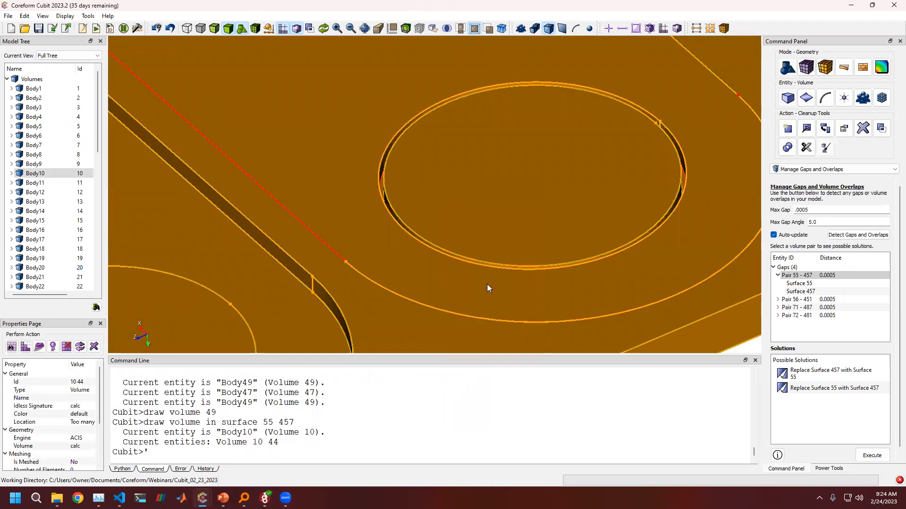
# Step: Hide the large block Body39 that covers the pins and pads
pyautogui.scroll(-5, 477, 252)
pyautogui.click(460, 183)
pyautogui.rightClick(460, 183)
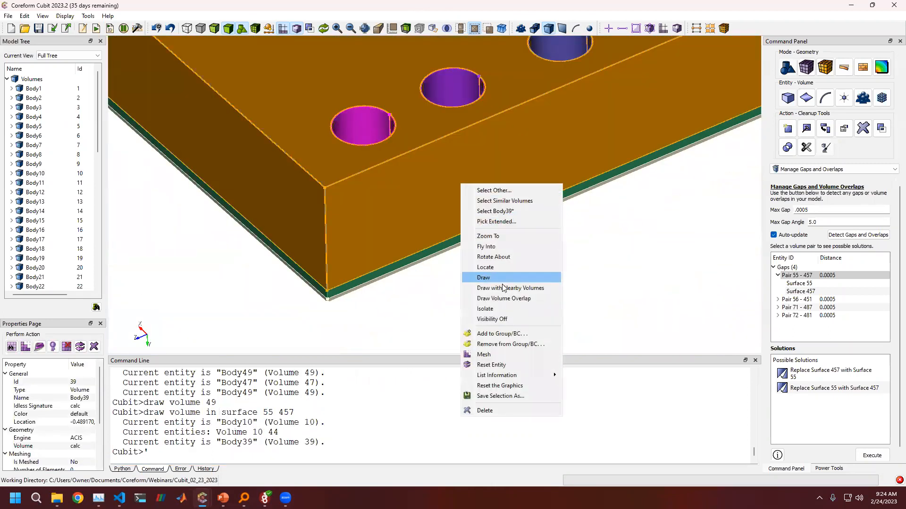
pyautogui.click(501, 319)
# Step: Examine how the hollow purple pin fits through the hole of its pad, from the side and along its axis
pyautogui.scroll(5, 456, 212)
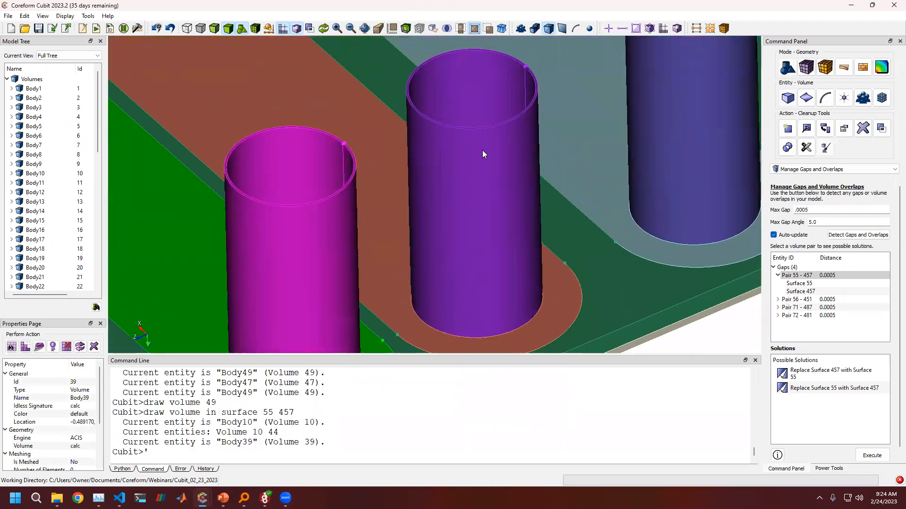
pyautogui.scroll(1, 511, 137)
pyautogui.scroll(-4, 506, 152)
pyautogui.moveTo(504, 160); pyautogui.dragTo(488, 182, button='middle')
pyautogui.moveTo(461, 252); pyautogui.dragTo(457, 113, button='middle')
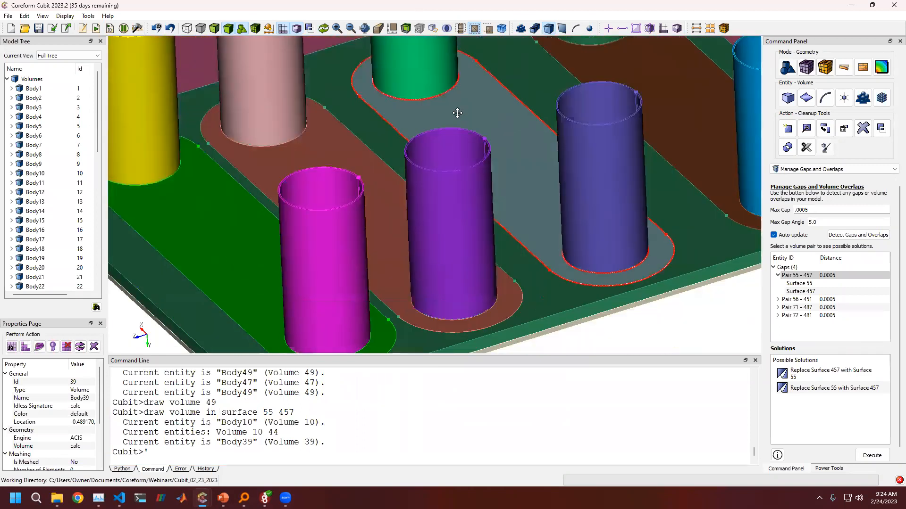
pyautogui.scroll(3, 464, 296)
pyautogui.scroll(-2, 464, 296)
pyautogui.scroll(3, 427, 247)
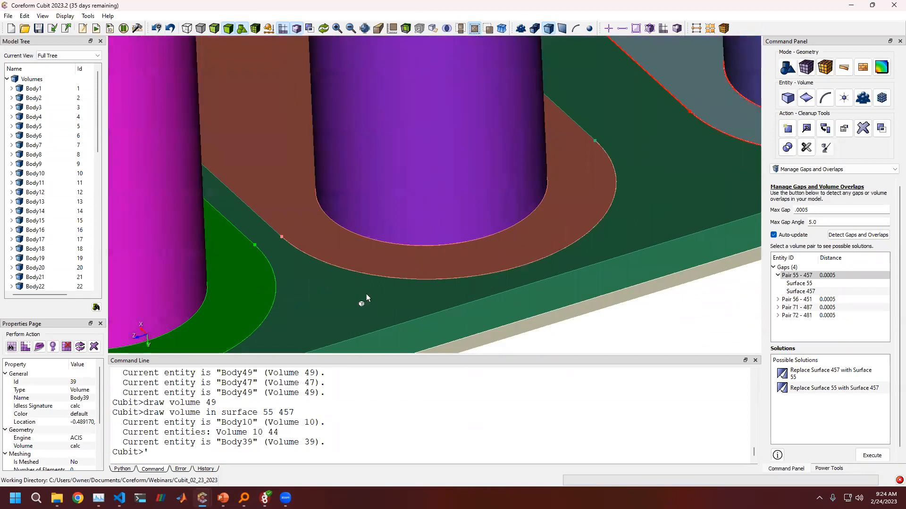
pyautogui.moveTo(440, 155); pyautogui.dragTo(438, 269, button='middle')
pyautogui.moveTo(413, 108); pyautogui.dragTo(556, 188, button='middle')
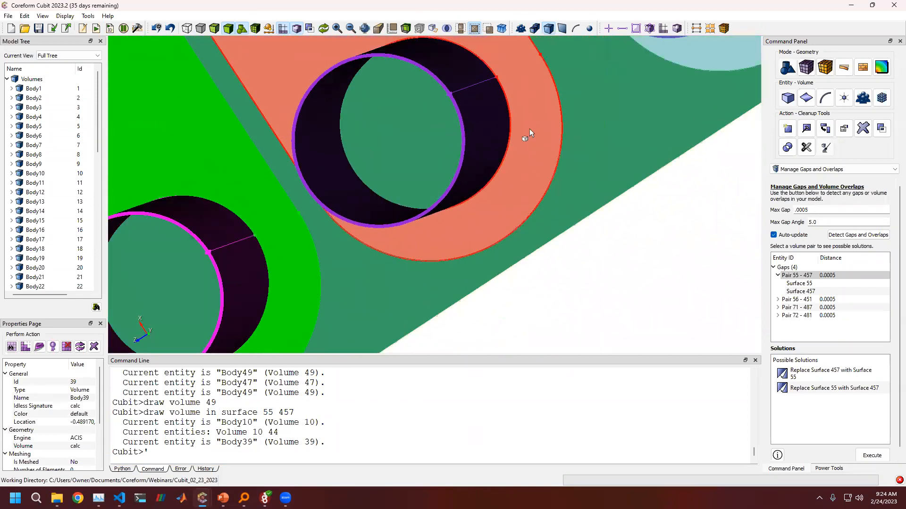
pyautogui.keyDown('shift'); pyautogui.moveTo(529, 129); pyautogui.dragTo(526, 220, button='middle'); pyautogui.keyUp('shift')
pyautogui.scroll(-3, 526, 221)
pyautogui.keyDown('shift'); pyautogui.moveTo(475, 194); pyautogui.dragTo(519, 297, button='middle'); pyautogui.keyUp('shift')
pyautogui.scroll(-2, 518, 297)
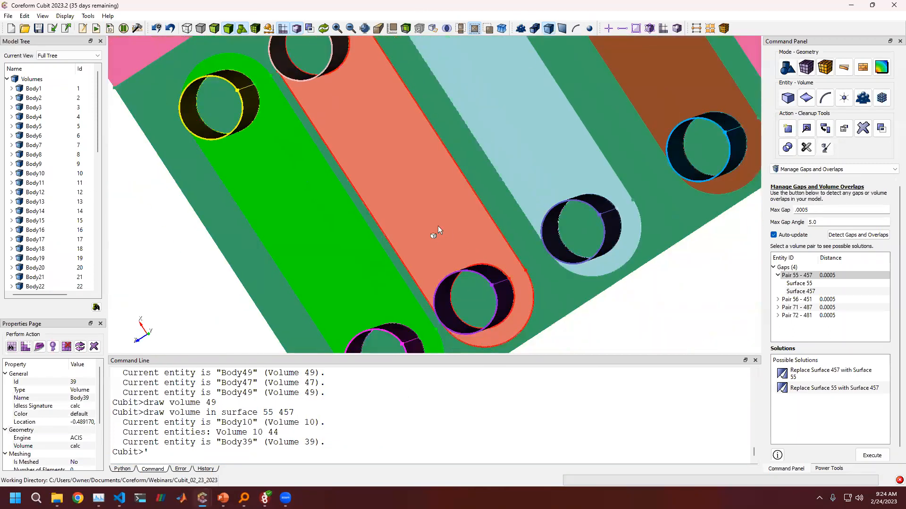
pyautogui.scroll(-3, 427, 207)
pyautogui.scroll(5, 429, 222)
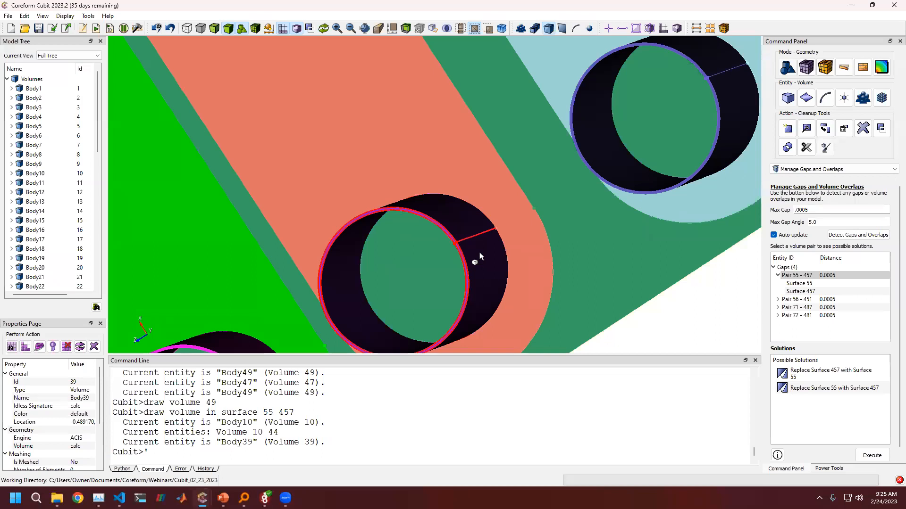
pyautogui.moveTo(476, 239); pyautogui.dragTo(478, 216, button='middle')
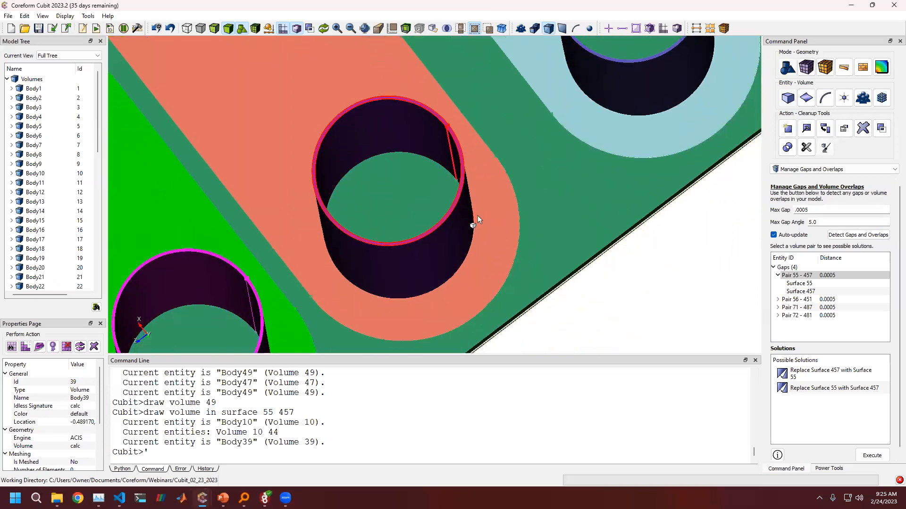
# Step: Draw only volumes 10 and 44 and bring the gap around the pad's hole into close view
pyautogui.click(477, 250)
pyautogui.rightClick(409, 197)
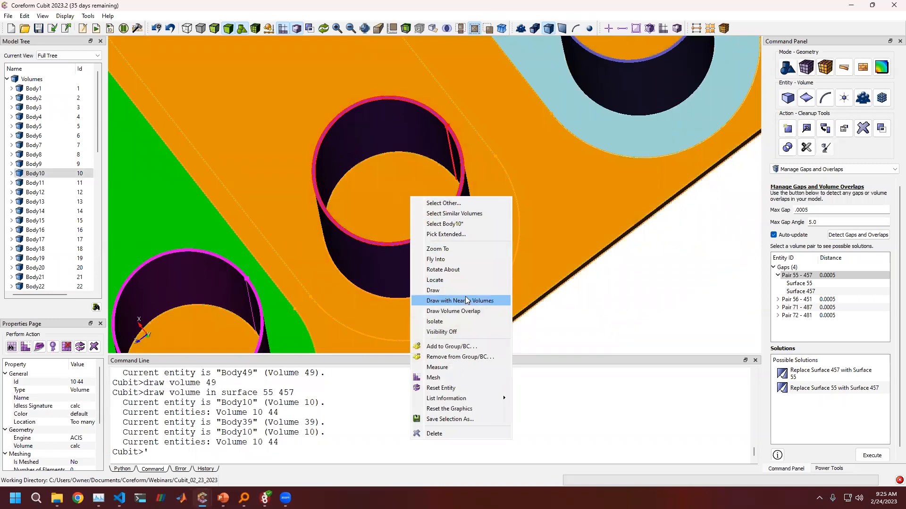
pyautogui.click(465, 290)
pyautogui.scroll(3, 476, 285)
pyautogui.scroll(1, 492, 282)
pyautogui.moveTo(492, 281); pyautogui.dragTo(455, 204, button='middle')
pyautogui.keyDown('shift'); pyautogui.moveTo(477, 246); pyautogui.dragTo(428, 162, button='middle'); pyautogui.keyUp('shift')
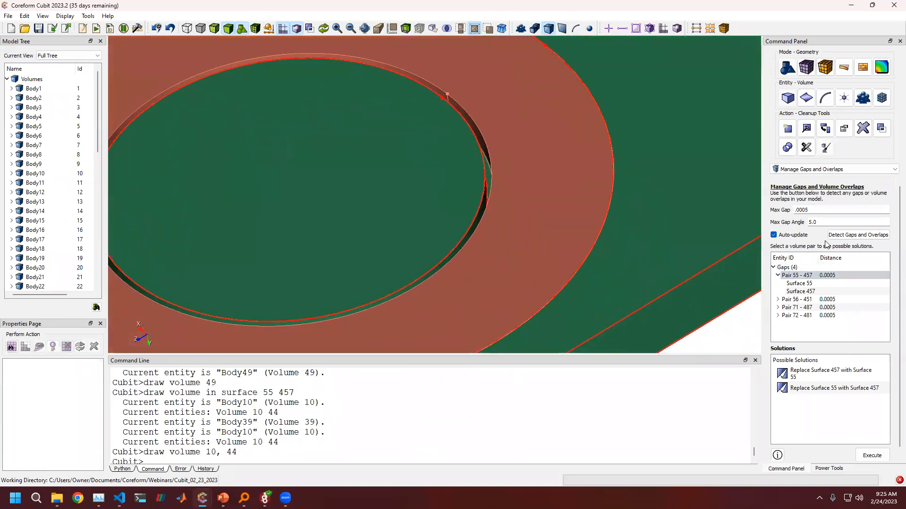
# Step: Preview replacing surface 457 with surface 55, and select both hole-wall surfaces to compare them
pyautogui.doubleClick(796, 211)
pyautogui.tripleClick(796, 211)
pyautogui.click(867, 373)
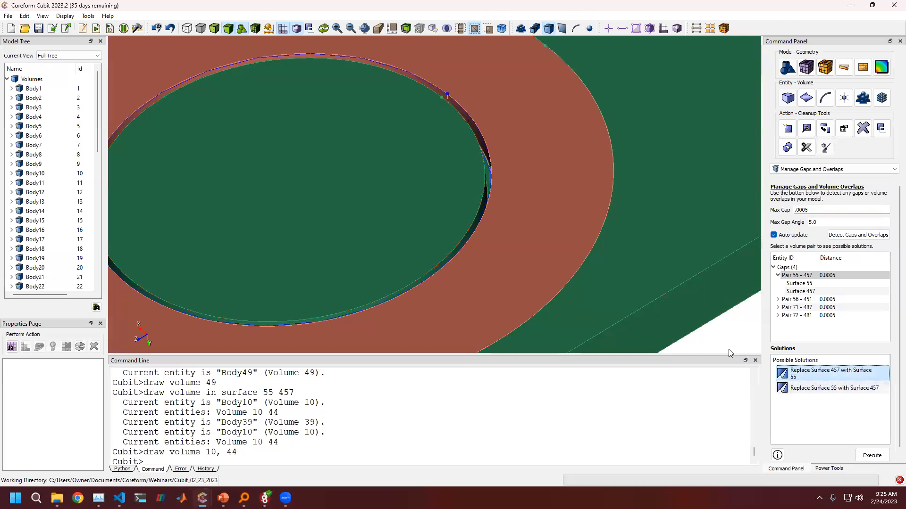
pyautogui.scroll(2, 490, 246)
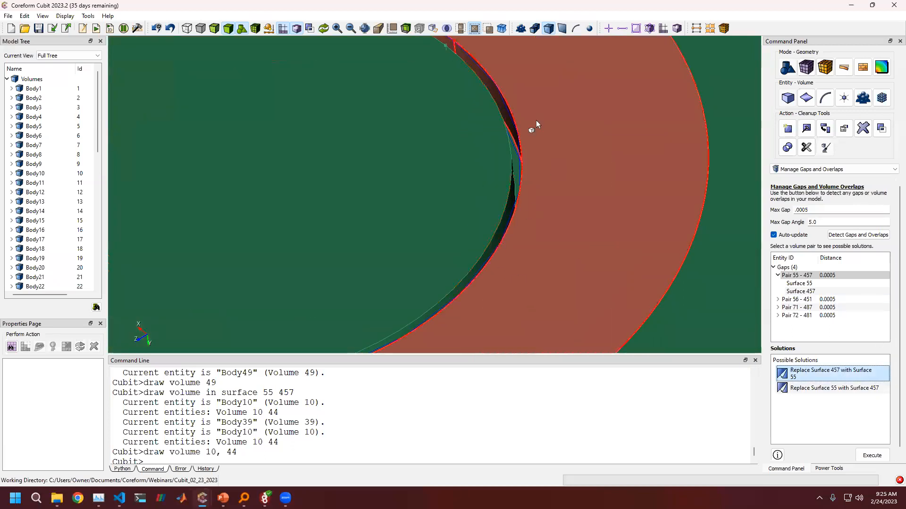
pyautogui.click(562, 29)
pyautogui.scroll(-2, 493, 234)
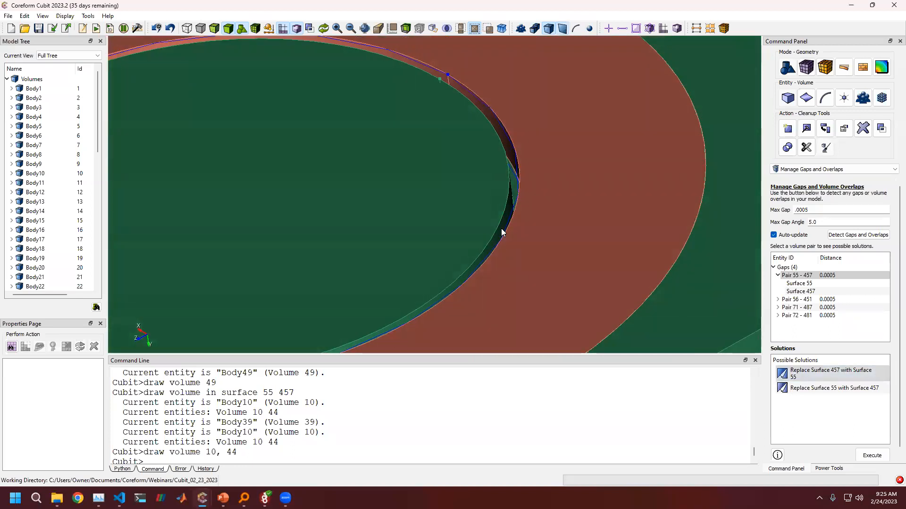
pyautogui.click(501, 231)
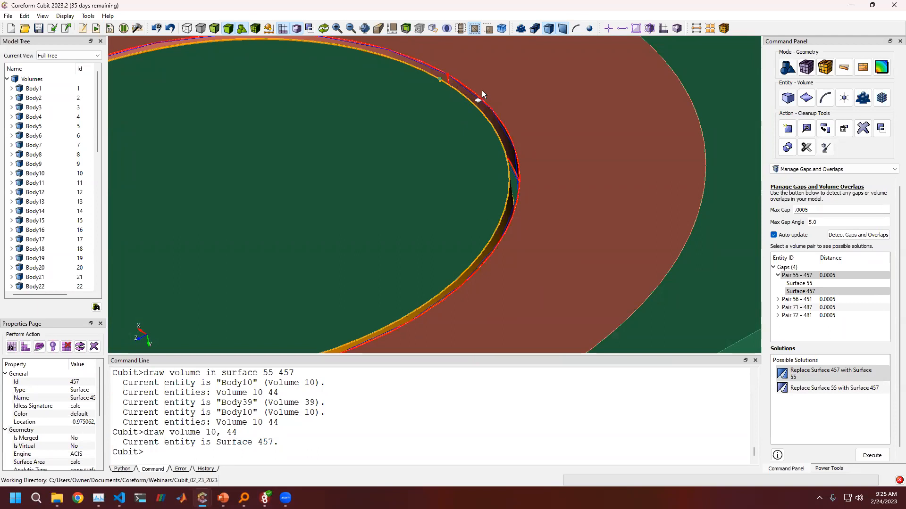
pyautogui.keyDown('ctrl'); pyautogui.click(498, 135); pyautogui.keyUp('ctrl')
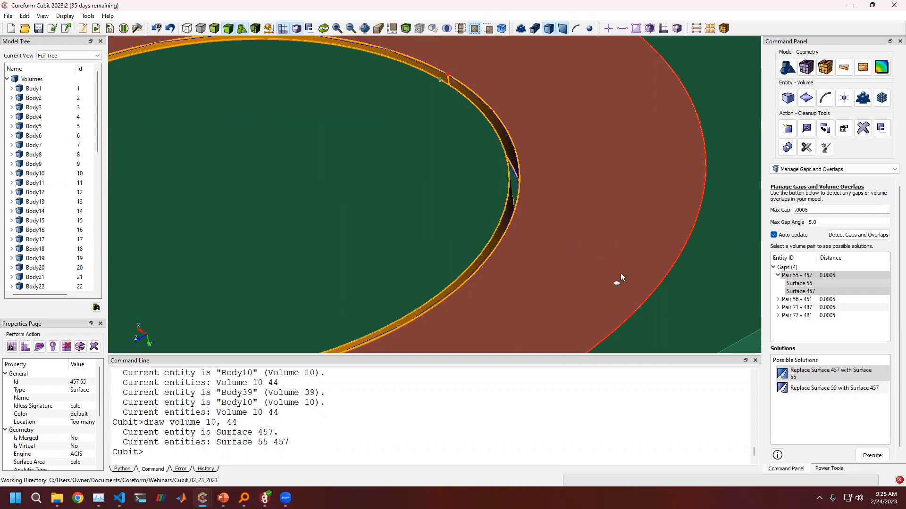
# Step: Close the gap of pair 55 - 457 by replacing surface 55 with surface 457
pyautogui.click(810, 388)
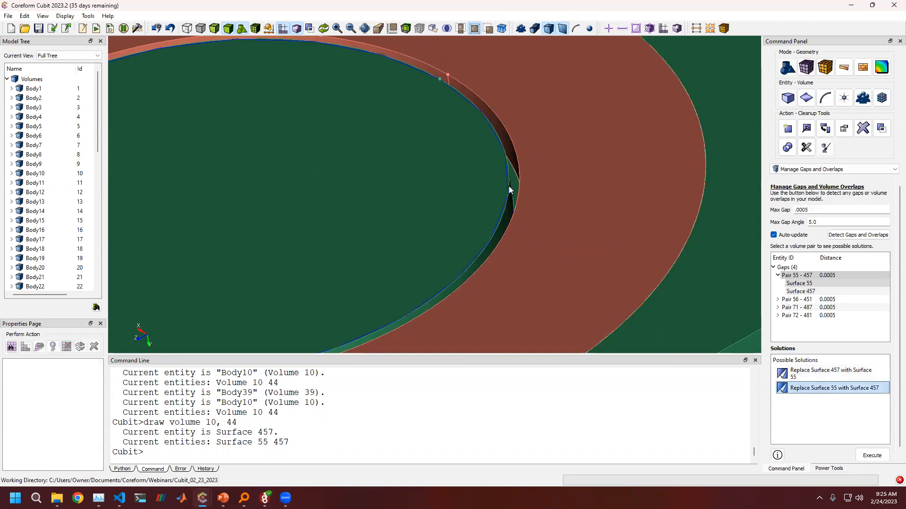
pyautogui.click(872, 455)
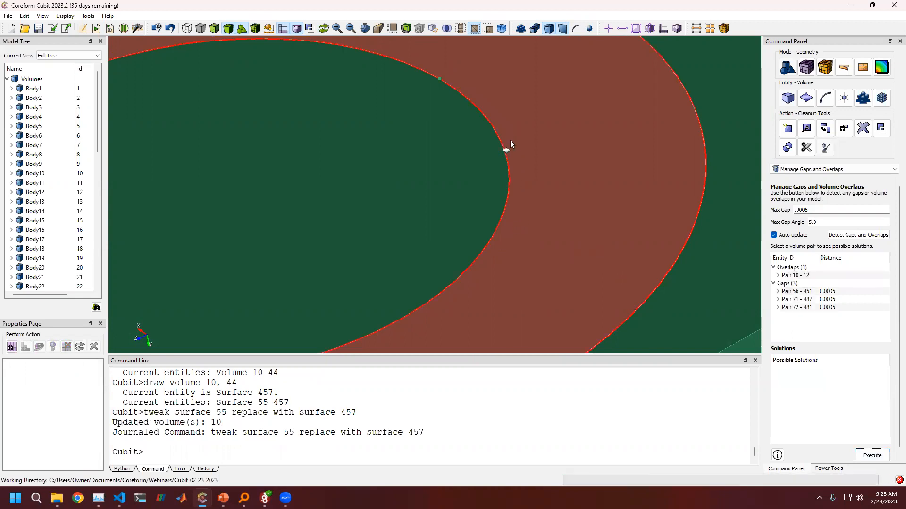
pyautogui.scroll(-5, 465, 135)
# Step: Reselect volumes 10 and 44 at the repaired pad hole and draw their nearby volumes again
pyautogui.rightClick(472, 245)
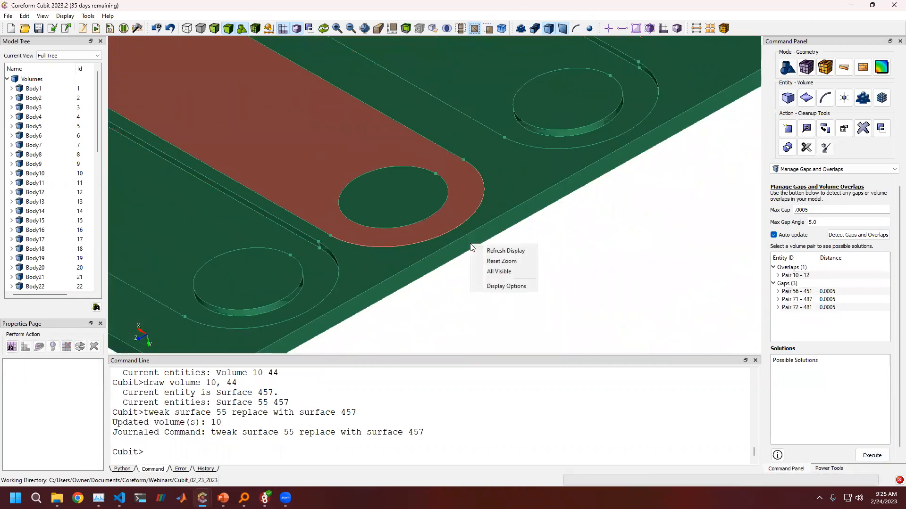
pyautogui.click(428, 208)
pyautogui.keyDown('ctrl'); pyautogui.click(462, 221); pyautogui.keyUp('ctrl')
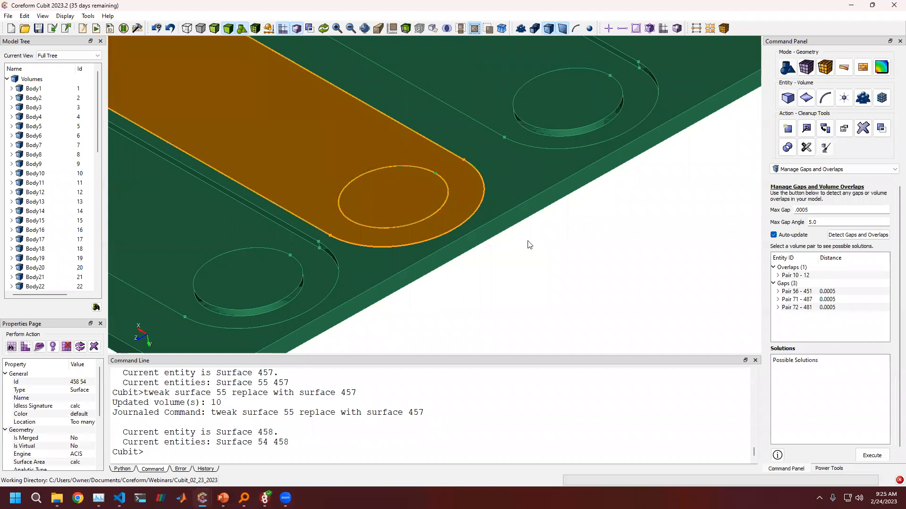
pyautogui.moveTo(527, 241); pyautogui.dragTo(576, 135, button='middle')
pyautogui.click(563, 33)
pyautogui.click(552, 32)
pyautogui.moveTo(538, 157); pyautogui.dragTo(554, 336, button='middle')
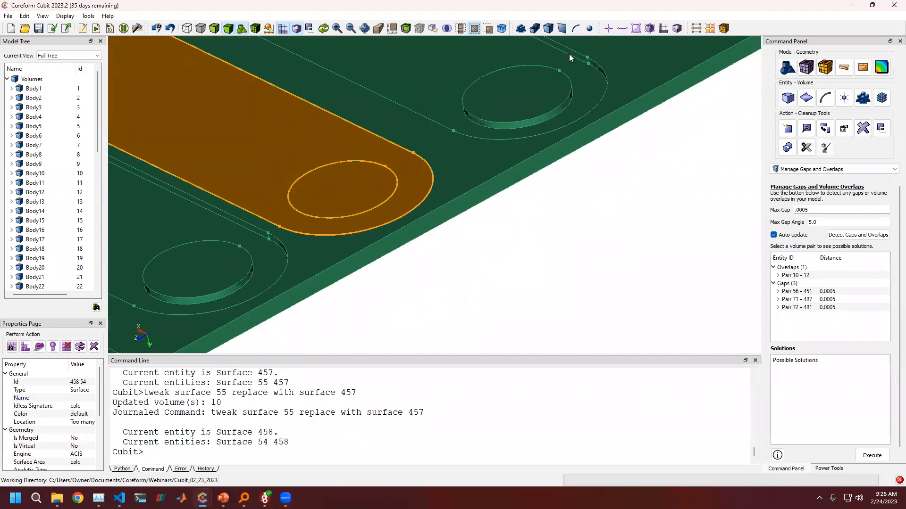
pyautogui.click(401, 194)
pyautogui.keyDown('ctrl'); pyautogui.click(450, 163); pyautogui.keyUp('ctrl')
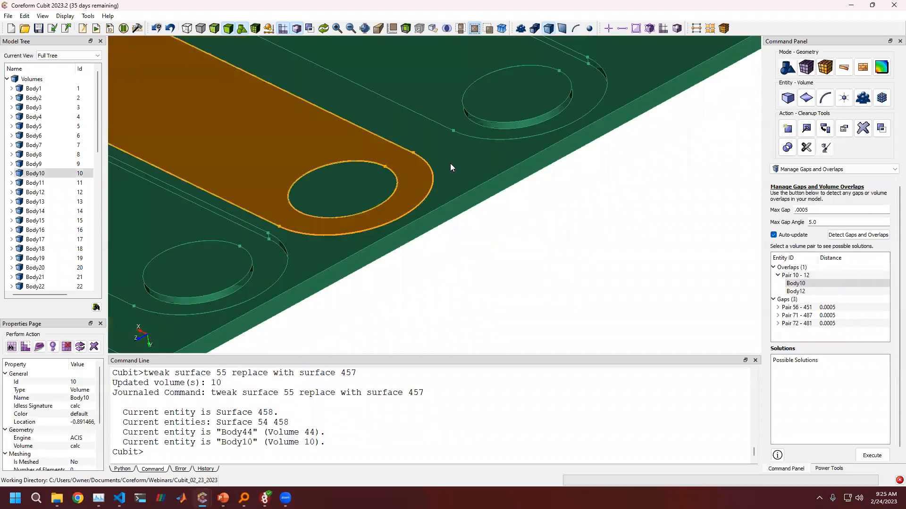
pyautogui.rightClick(459, 157)
pyautogui.click(491, 267)
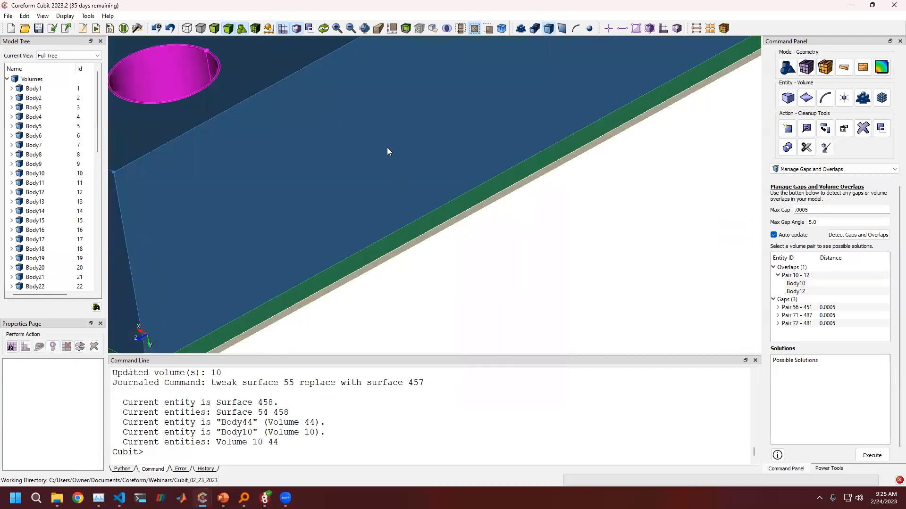
# Step: Hide the Body39 block again, select the pin Body12 from overlap pair 10 - 12, and view it within the whole board
pyautogui.rightClick(489, 195)
pyautogui.click(537, 319)
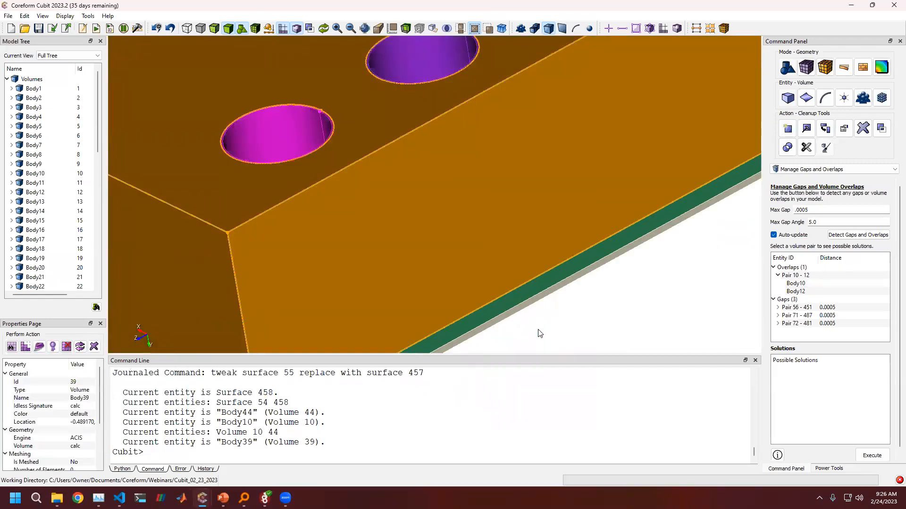
pyautogui.moveTo(471, 196); pyautogui.dragTo(441, 262, button='middle')
pyautogui.moveTo(424, 168); pyautogui.dragTo(453, 142, button='middle')
pyautogui.click(453, 143)
pyautogui.scroll(-5, 492, 200)
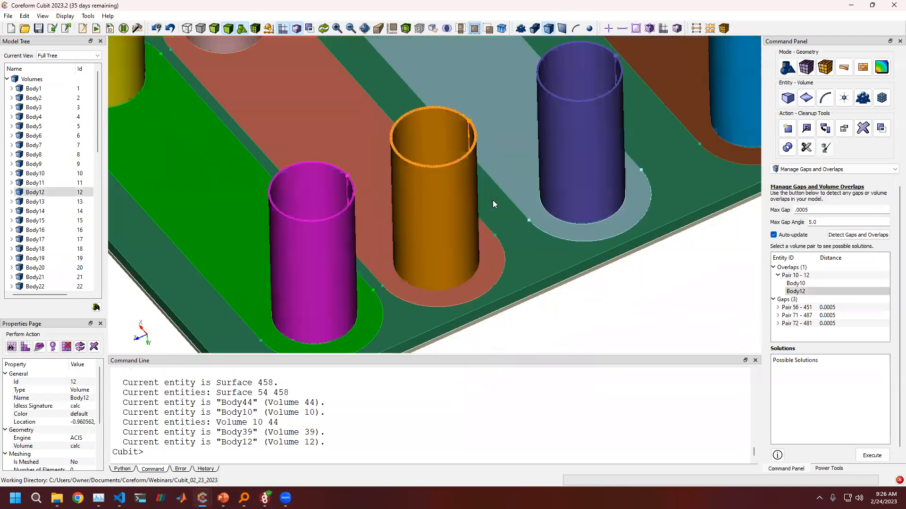
pyautogui.scroll(-10, 494, 200)
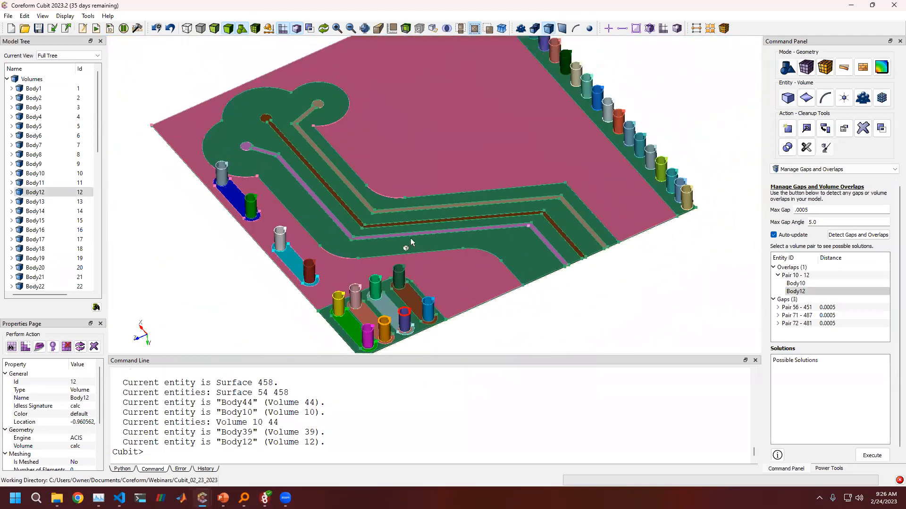
# Step: Turn on the dimension scale around the model and make all surfaces, volumes and bodies visible
pyautogui.click(391, 29)
pyautogui.click(364, 28)
pyautogui.click(325, 29)
pyautogui.scroll(3, 404, 111)
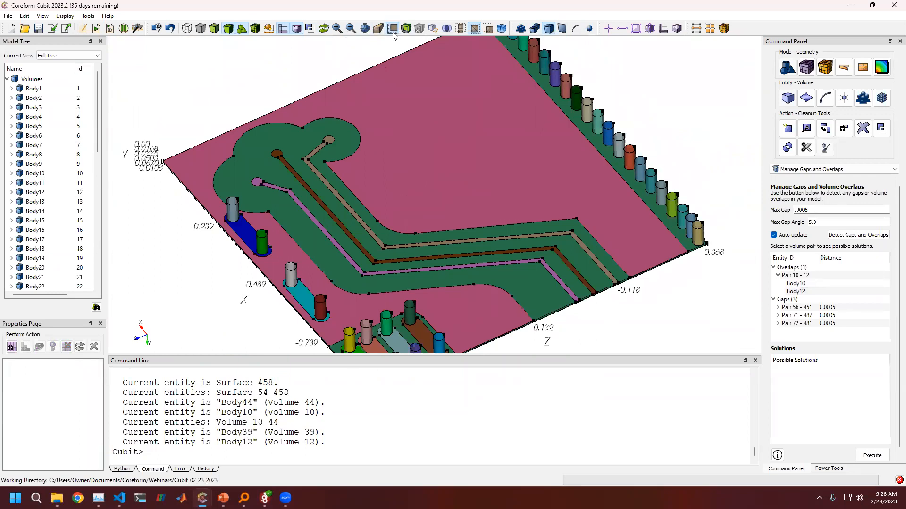
pyautogui.moveTo(451, 176); pyautogui.dragTo(398, 125)
pyautogui.rightClick(398, 125)
pyautogui.click(359, 148)
pyautogui.moveTo(383, 198); pyautogui.dragTo(392, 179)
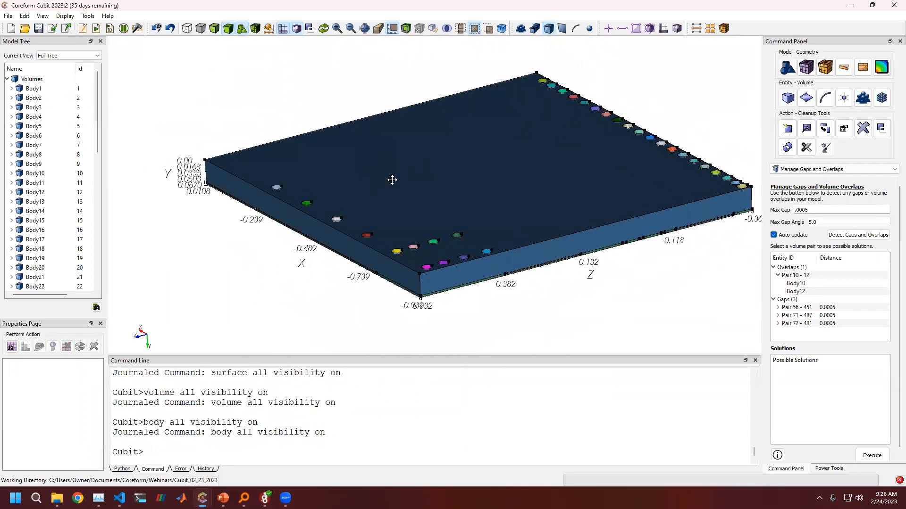
# Step: Examine the thin layers at the board's corner against the Y-axis dimension scale
pyautogui.moveTo(392, 179); pyautogui.dragTo(431, 176, button='middle')
pyautogui.moveTo(378, 185)
pyautogui.mouseDown()
pyautogui.moveTo(397, 161)
pyautogui.moveTo(362, 192)
pyautogui.moveTo(388, 193)
pyautogui.mouseUp()
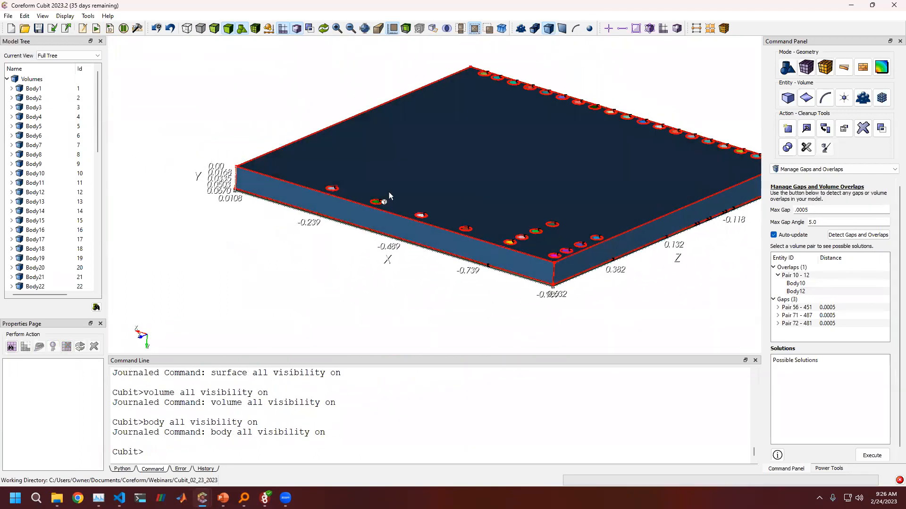
pyautogui.moveTo(413, 182); pyautogui.dragTo(436, 157, button='middle')
pyautogui.scroll(3, 382, 174)
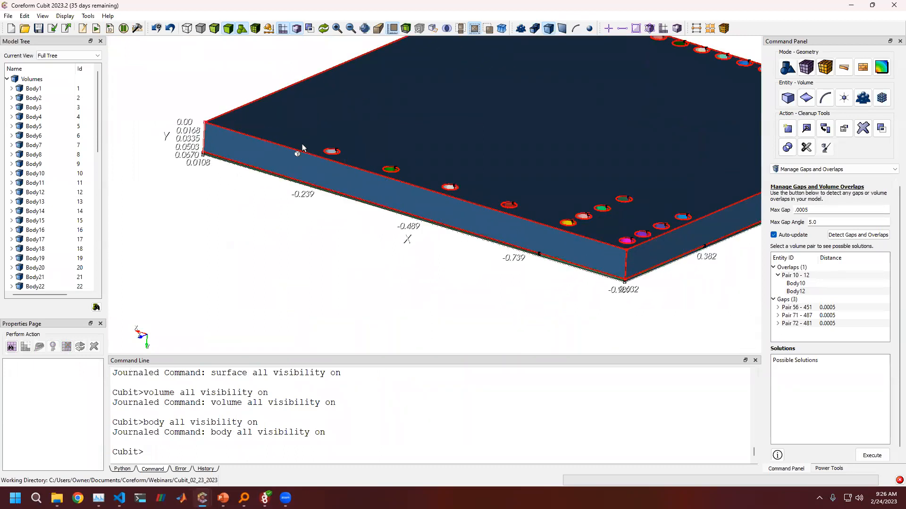
pyautogui.moveTo(381, 164); pyautogui.dragTo(245, 155, button='middle')
pyautogui.moveTo(574, 189); pyautogui.dragTo(687, 204, button='middle')
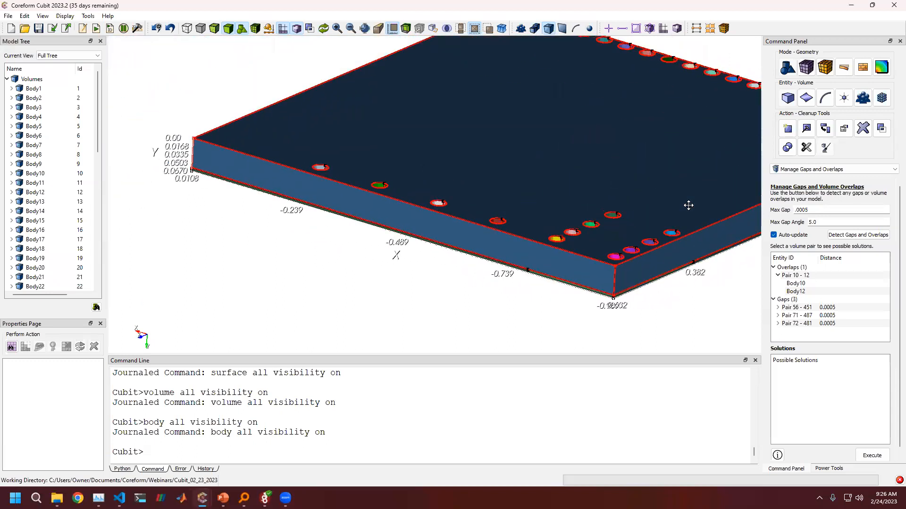
pyautogui.scroll(3, 314, 150)
pyautogui.moveTo(245, 155); pyautogui.dragTo(564, 205, button='middle')
pyautogui.scroll(2, 419, 181)
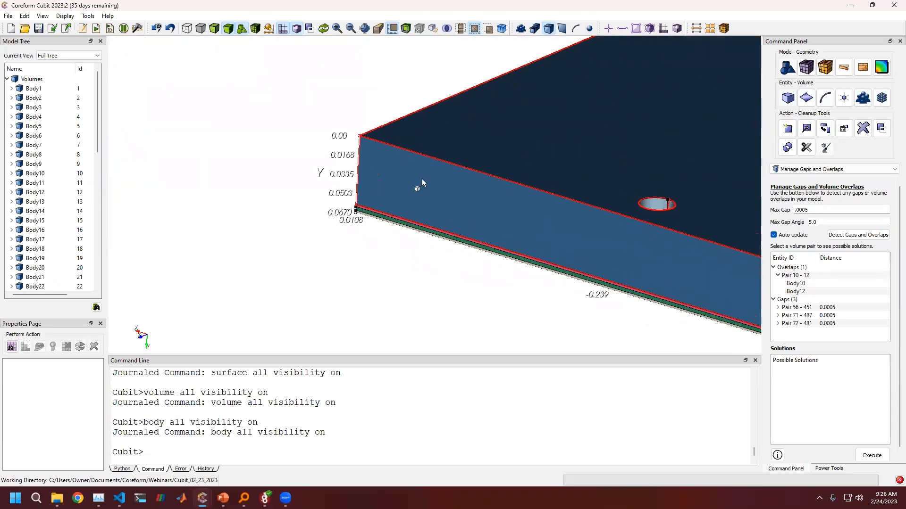
pyautogui.moveTo(424, 184); pyautogui.dragTo(291, 153, button='middle')
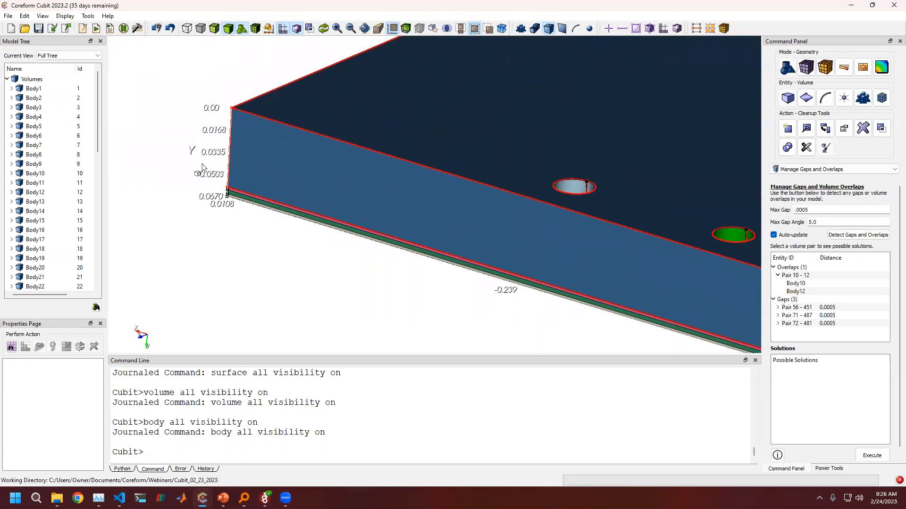
pyautogui.scroll(2, 246, 191)
pyautogui.moveTo(226, 183); pyautogui.dragTo(348, 204, button='middle')
pyautogui.scroll(2, 238, 225)
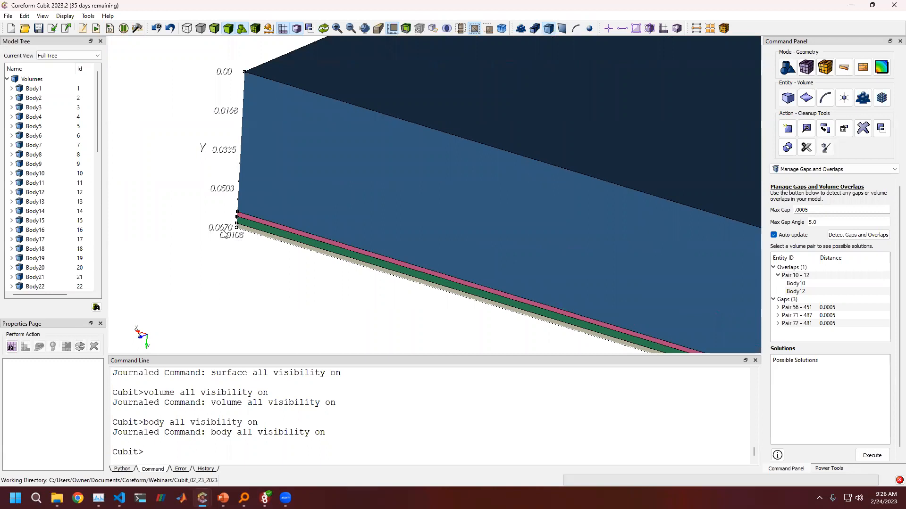
# Step: Query the geometry accuracy tolerance with the command "set geometry accuracy" and highlight the reported value
pyautogui.click(233, 452)
pyautogui.write('set geometry')
pyautogui.press('Tab')
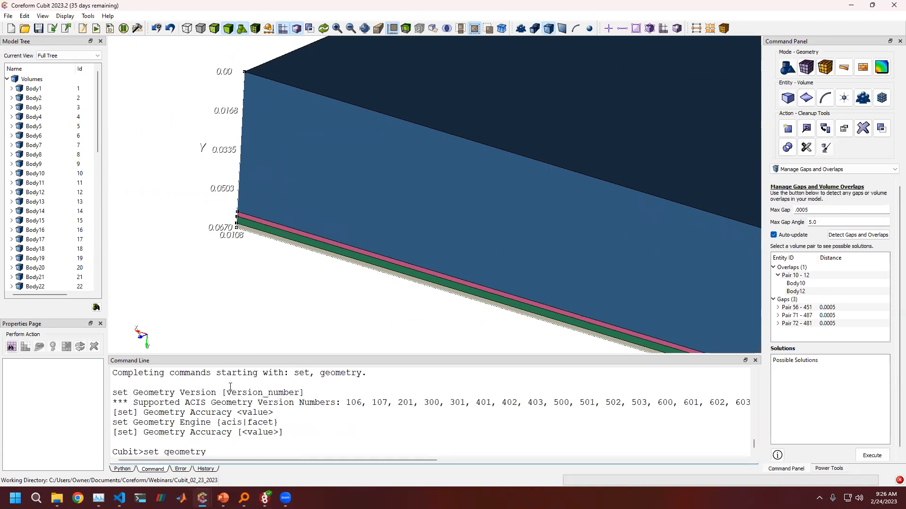
pyautogui.write('acc')
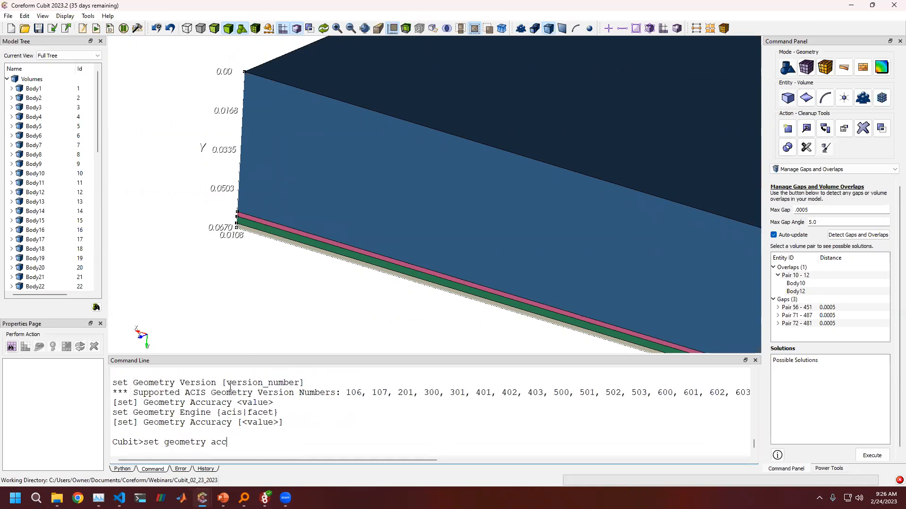
pyautogui.write('uracy')
pyautogui.press('Return')
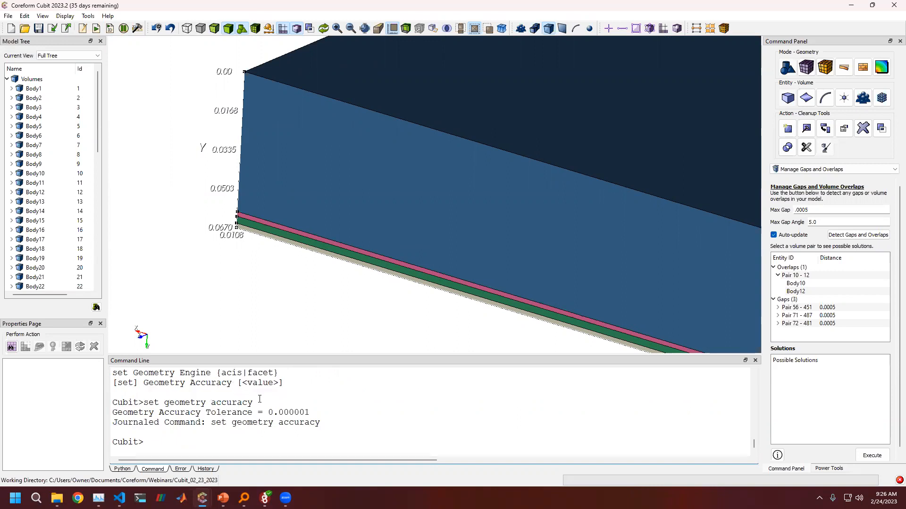
pyautogui.moveTo(311, 411)
pyautogui.mouseDown()
pyautogui.moveTo(264, 414)
pyautogui.moveTo(308, 413)
pyautogui.mouseUp()
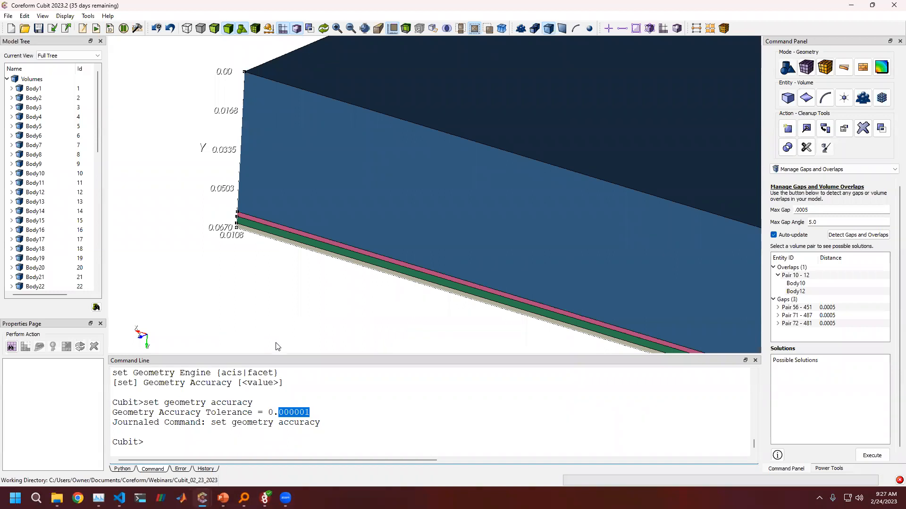
pyautogui.moveTo(322, 415); pyautogui.dragTo(267, 413)
pyautogui.scroll(-1, 285, 326)
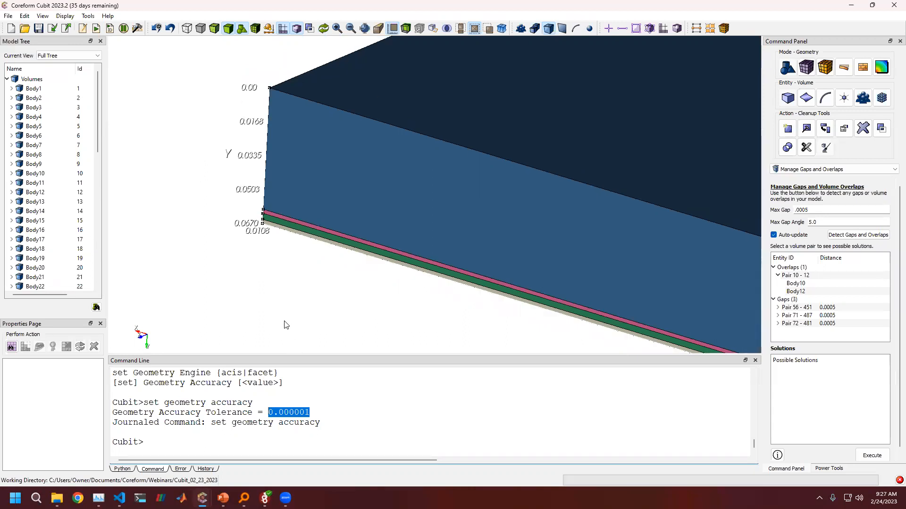
pyautogui.scroll(1, 285, 326)
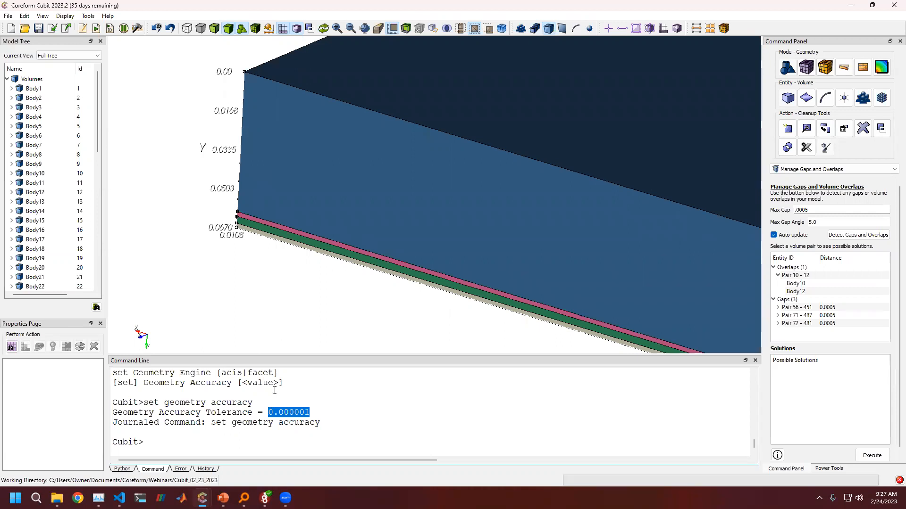
# Step: Inspect the thin layers along the board's edge and detect the small features in all volumes
pyautogui.scroll(-3, 255, 324)
pyautogui.scroll(-2, 255, 324)
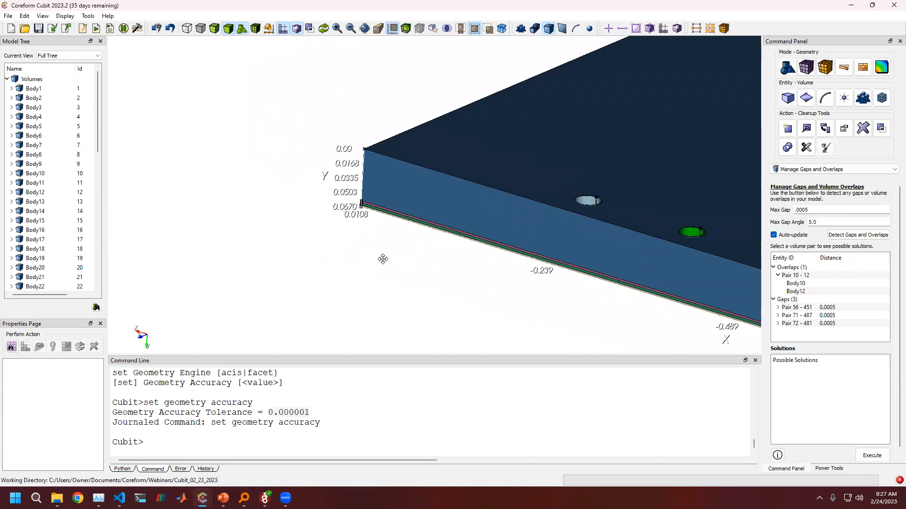
pyautogui.moveTo(382, 258); pyautogui.dragTo(338, 249, button='middle')
pyautogui.moveTo(561, 254); pyautogui.dragTo(325, 158, button='middle')
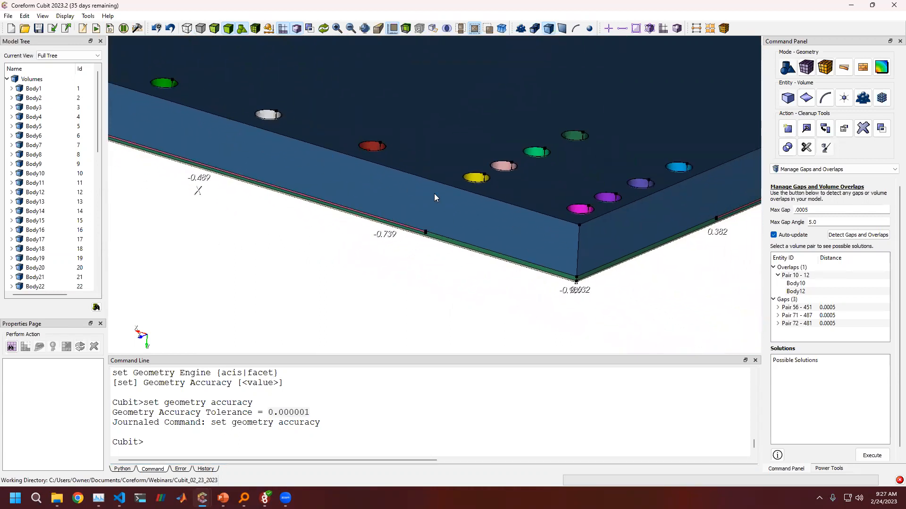
pyautogui.scroll(2, 424, 207)
pyautogui.scroll(4, 406, 285)
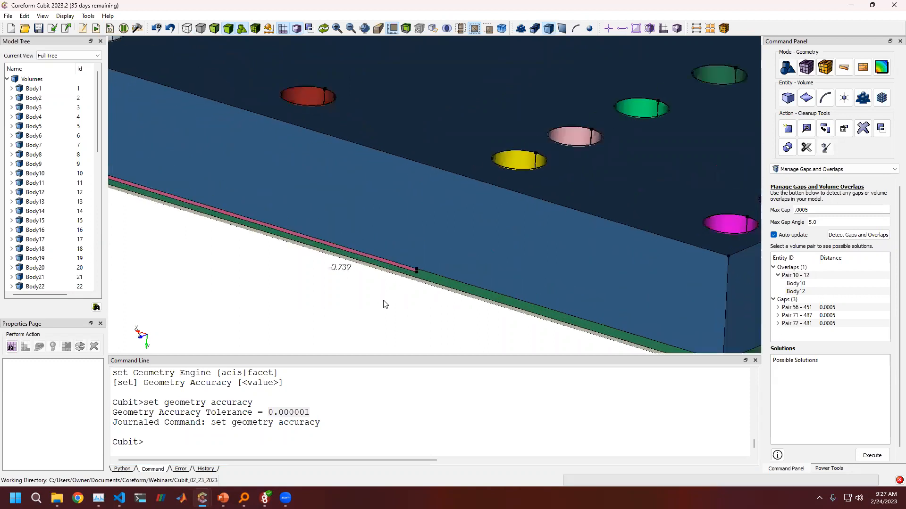
pyautogui.scroll(-3, 342, 321)
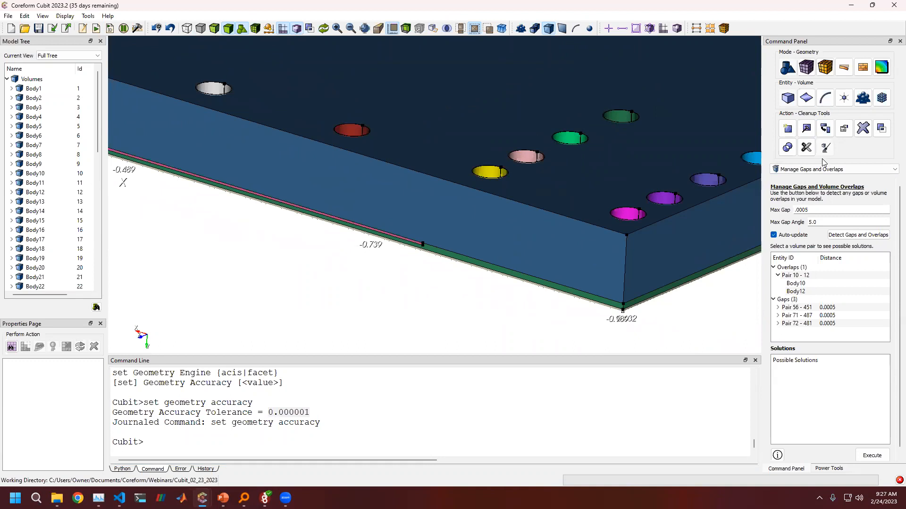
pyautogui.click(834, 169)
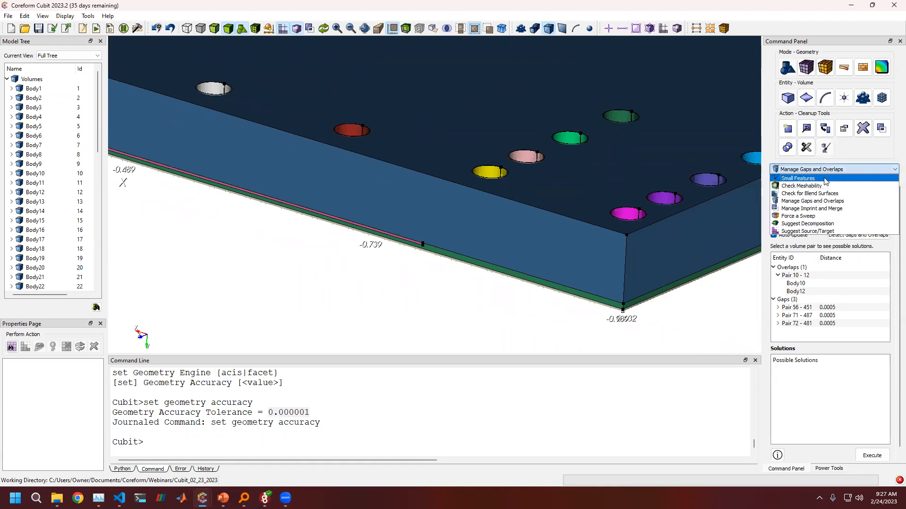
pyautogui.click(826, 182)
pyautogui.click(852, 241)
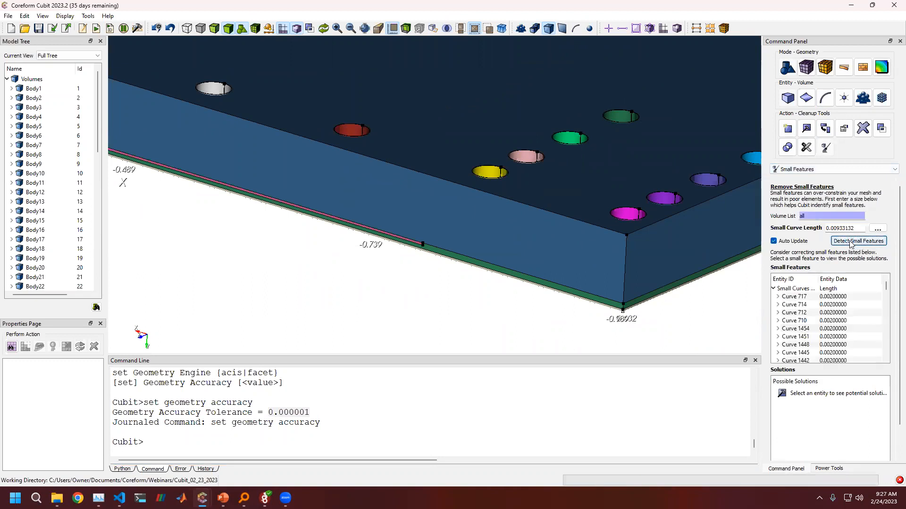
# Step: Select small curve 717 from the detected features and inspect it at the board's corner
pyautogui.click(826, 297)
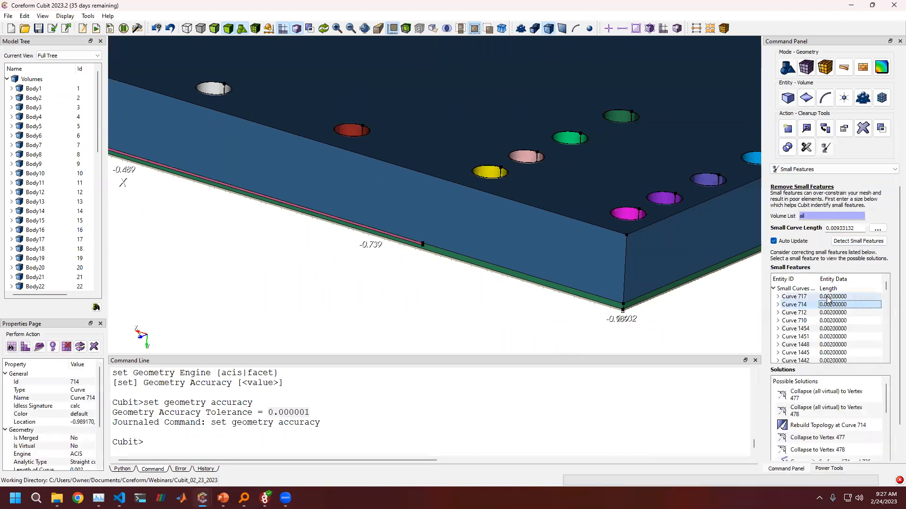
pyautogui.moveTo(538, 257); pyautogui.dragTo(432, 193, button='middle')
pyautogui.scroll(6, 562, 307)
pyautogui.moveTo(500, 163); pyautogui.dragTo(377, 43, button='middle')
pyautogui.scroll(3, 646, 282)
pyautogui.moveTo(643, 285); pyautogui.dragTo(445, 204, button='middle')
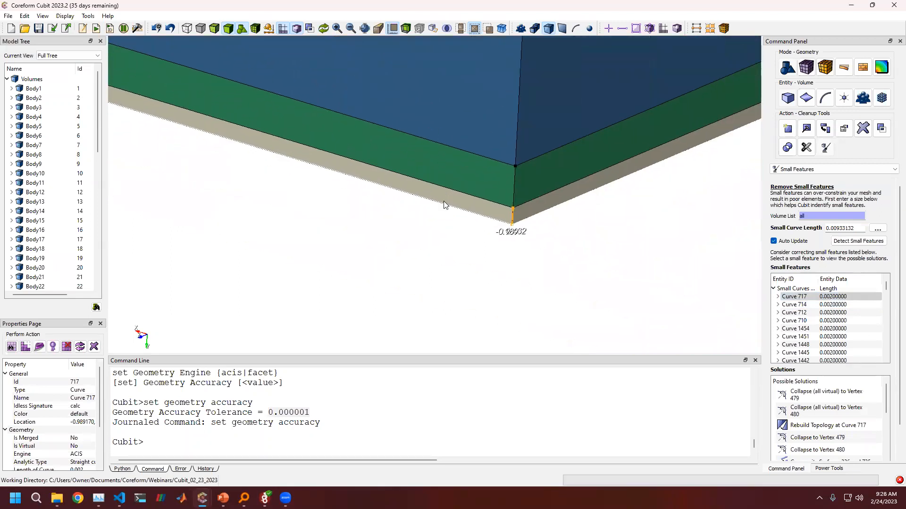
pyautogui.scroll(-4, 514, 200)
pyautogui.scroll(-5, 508, 188)
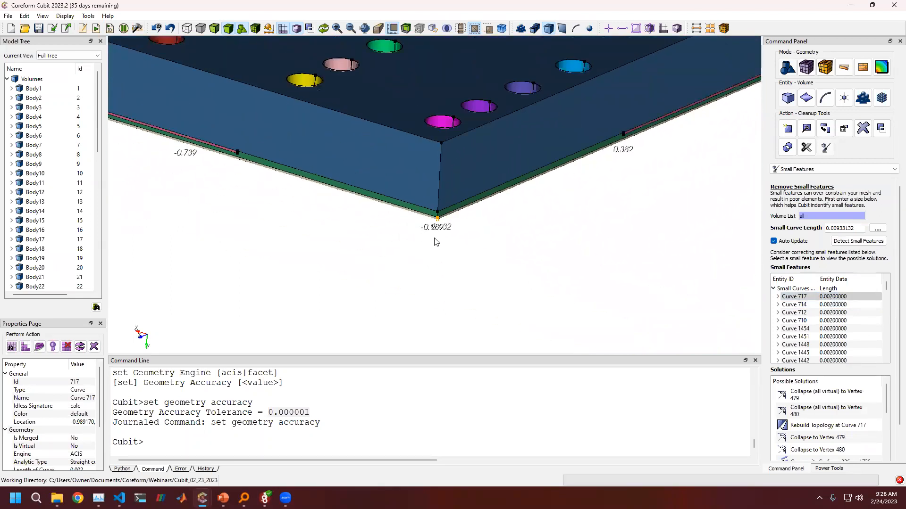
# Step: Draw only the thin bottom layer Body49 and inspect its thickness and trace cutouts
pyautogui.moveTo(510, 131)
pyautogui.mouseDown()
pyautogui.moveTo(485, 131)
pyautogui.moveTo(449, 221)
pyautogui.mouseUp()
pyautogui.click(385, 246)
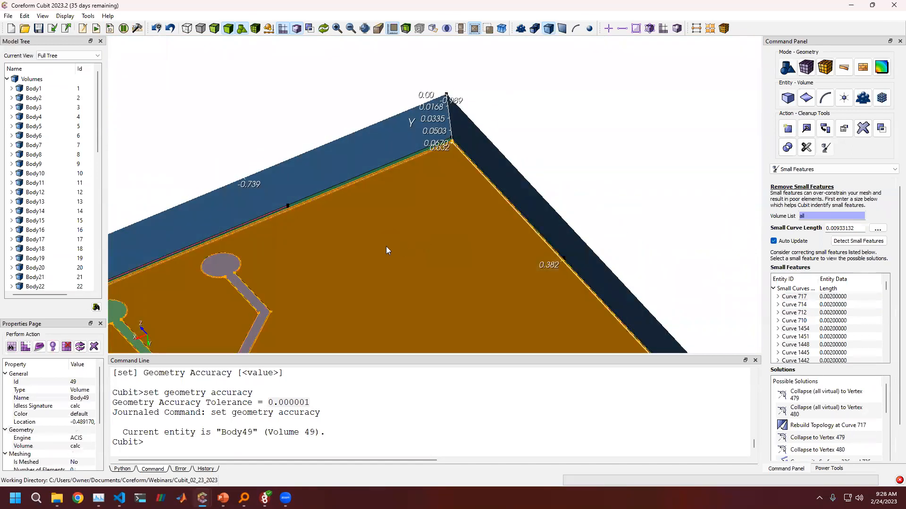
pyautogui.rightClick(386, 247)
pyautogui.click(419, 341)
pyautogui.moveTo(440, 147); pyautogui.dragTo(449, 250)
pyautogui.scroll(3, 453, 176)
pyautogui.moveTo(437, 196); pyautogui.dragTo(363, 272)
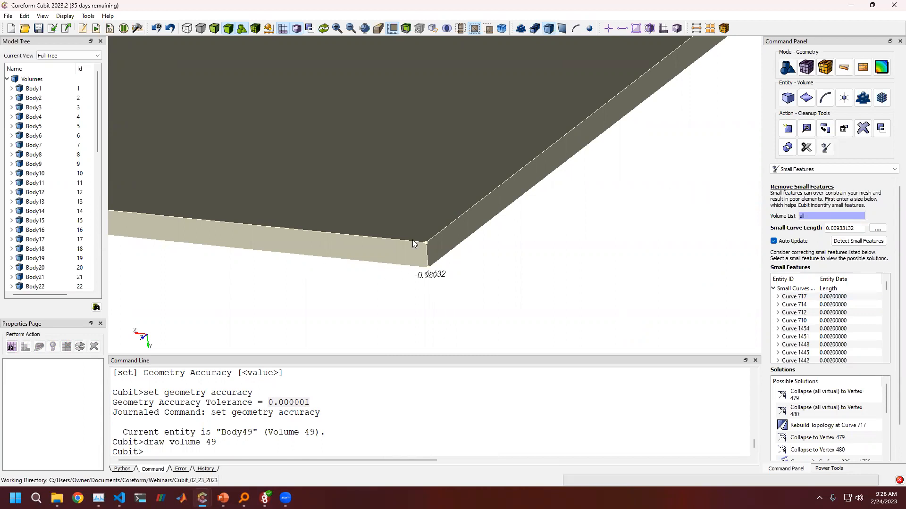
pyautogui.moveTo(535, 214); pyautogui.dragTo(492, 296)
pyautogui.scroll(-5, 494, 272)
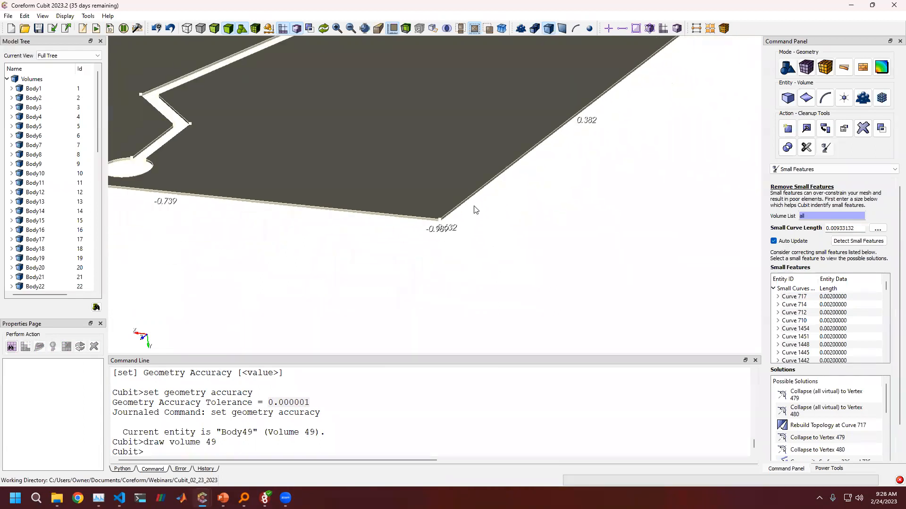
pyautogui.moveTo(475, 206); pyautogui.dragTo(545, 304, button='middle')
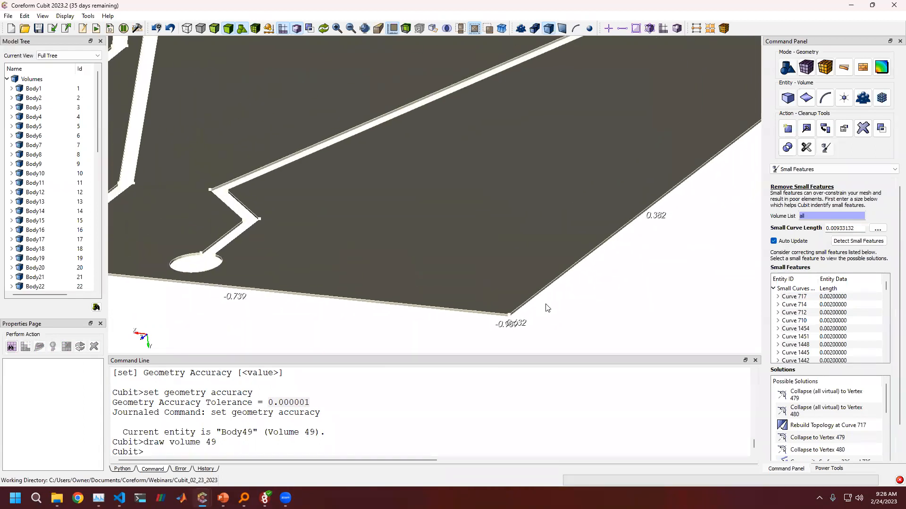
# Step: Scale all volumes uniformly by a factor of 1000 without a reference point
pyautogui.click(786, 99)
pyautogui.click(787, 100)
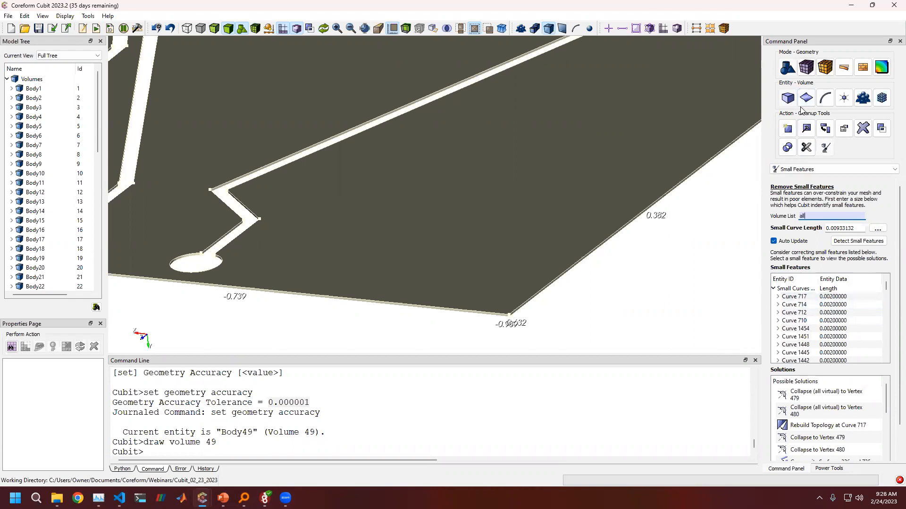
pyautogui.click(825, 128)
pyautogui.click(815, 168)
pyautogui.click(811, 175)
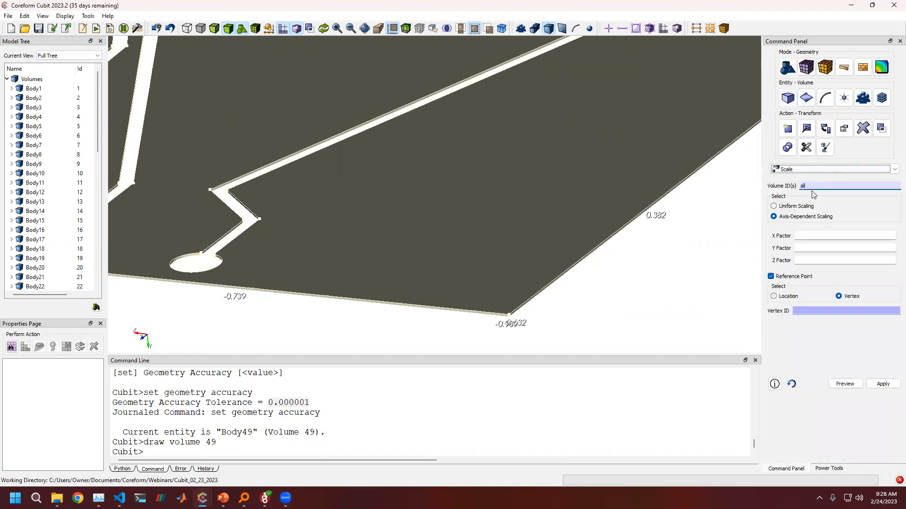
pyautogui.click(796, 207)
pyautogui.click(813, 234)
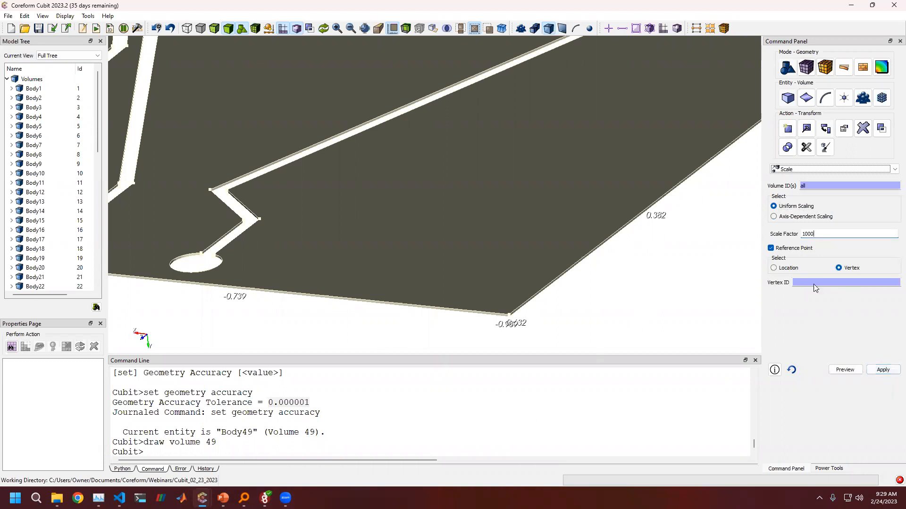
pyautogui.click(771, 248)
pyautogui.click(878, 265)
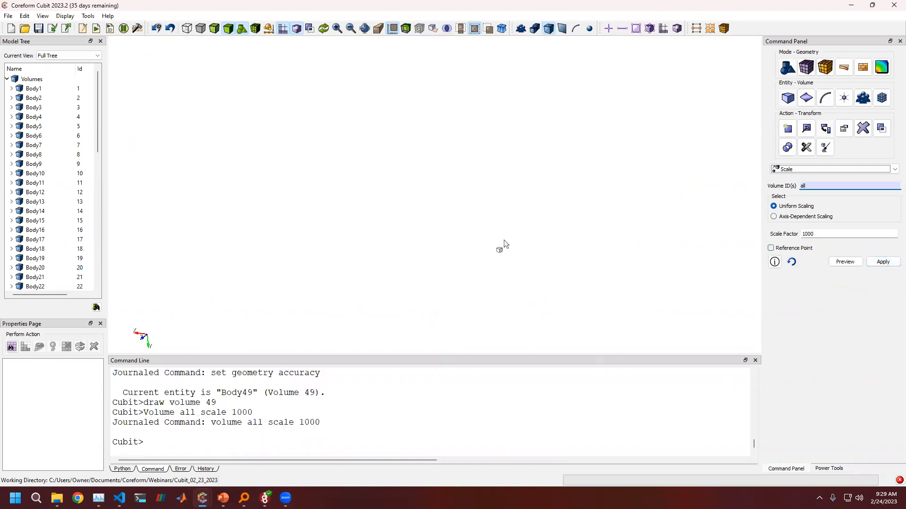
# Step: Fit the scaled model in view, redisplay all volumes, and examine the layered corner against the dimension scale
pyautogui.click(364, 29)
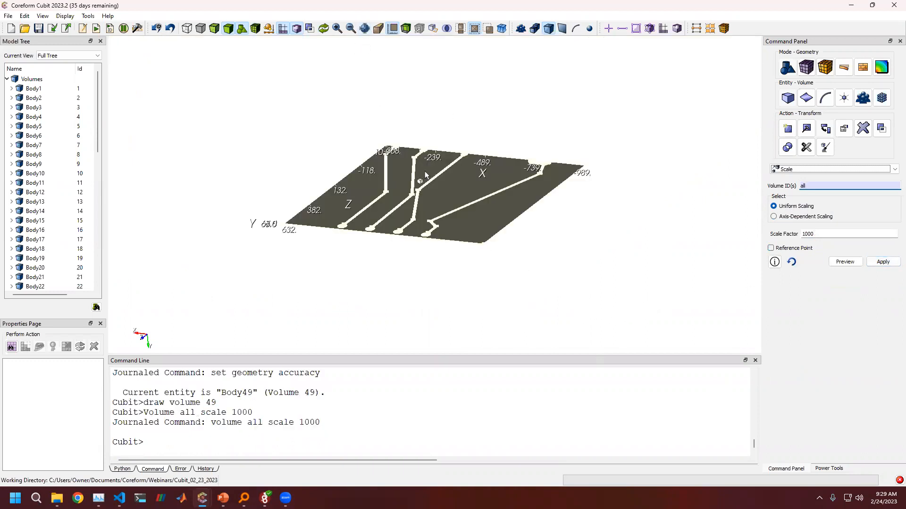
pyautogui.rightClick(311, 56)
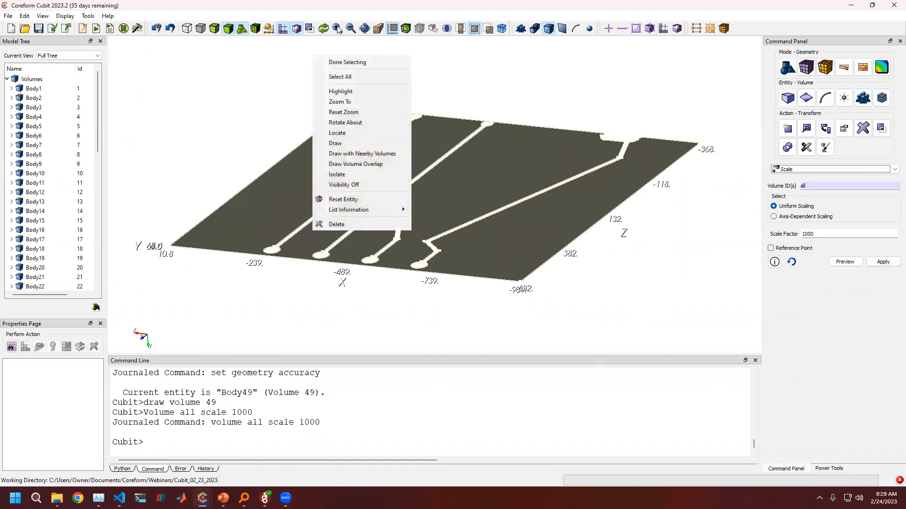
pyautogui.click(325, 28)
pyautogui.moveTo(377, 199); pyautogui.dragTo(421, 167)
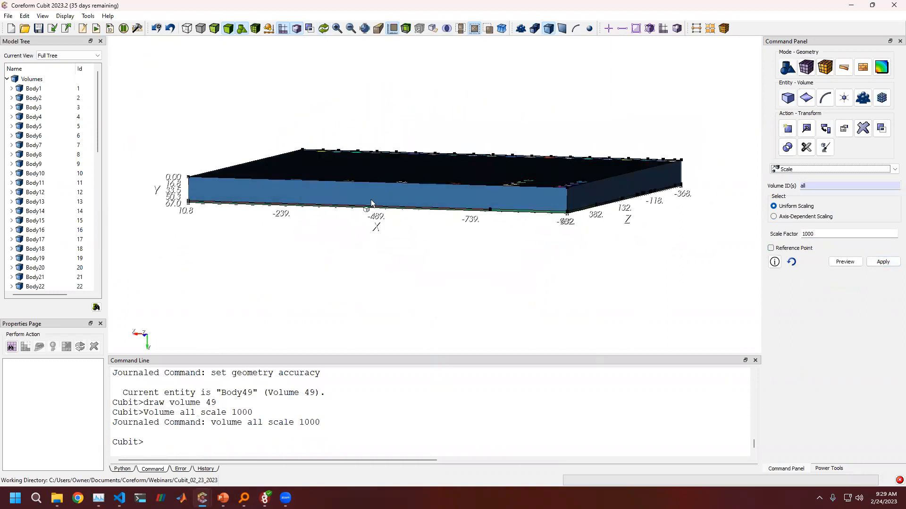
pyautogui.moveTo(363, 197); pyautogui.dragTo(512, 188, button='middle')
pyautogui.scroll(4, 286, 186)
pyautogui.scroll(3, 286, 189)
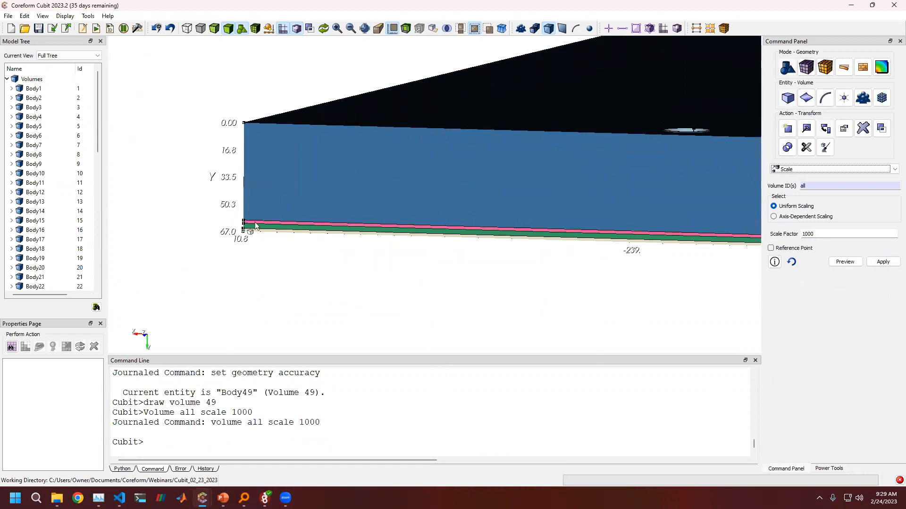
# Step: Pick the bottom layer's short vertical edge at the board corner, check its curve length, and review the whole scaled board
pyautogui.moveTo(250, 231); pyautogui.dragTo(283, 191, button='middle')
pyautogui.scroll(5, 458, 189)
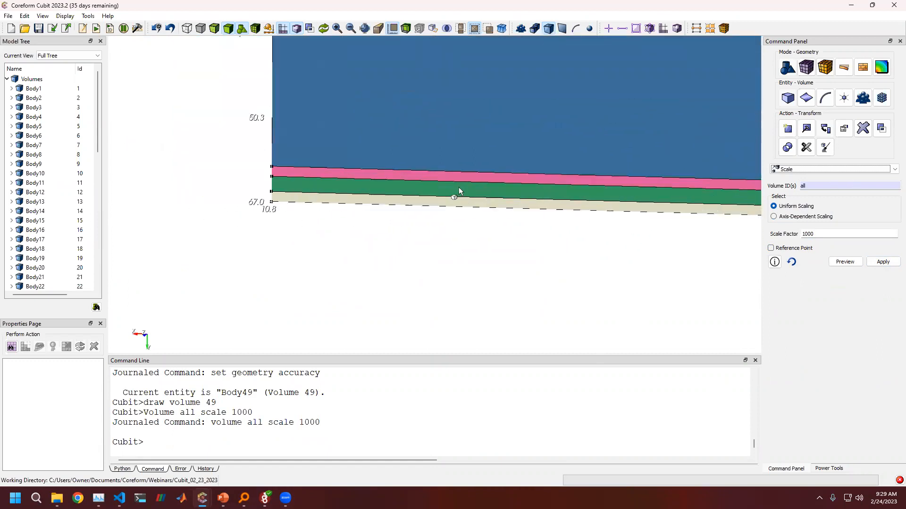
pyautogui.click(572, 25)
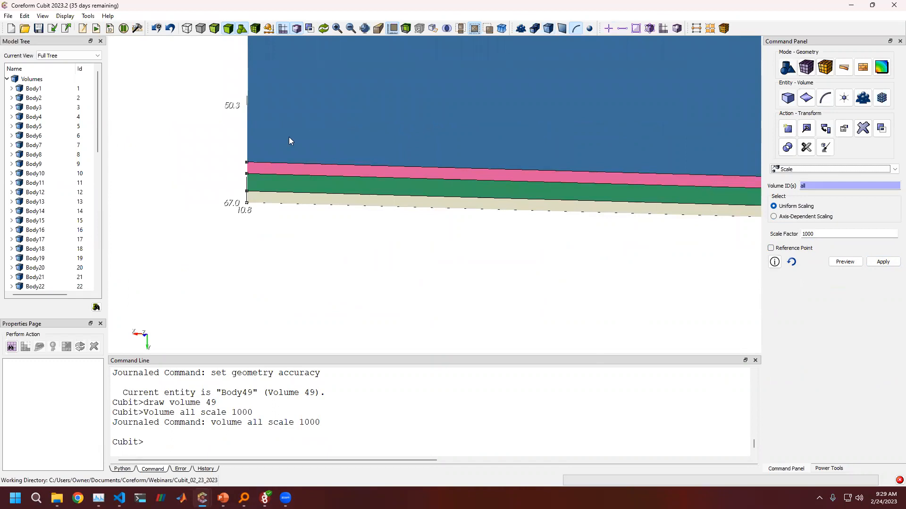
pyautogui.scroll(2, 288, 140)
pyautogui.click(285, 205)
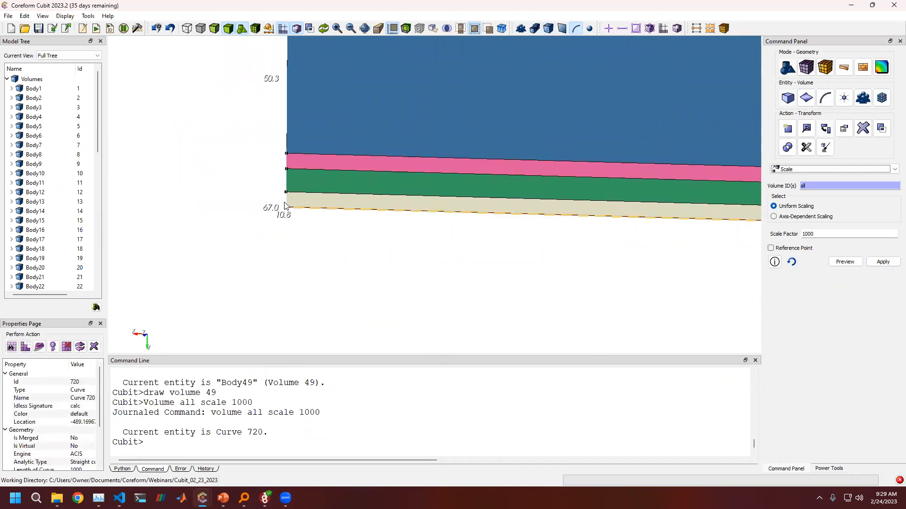
pyautogui.click(286, 203)
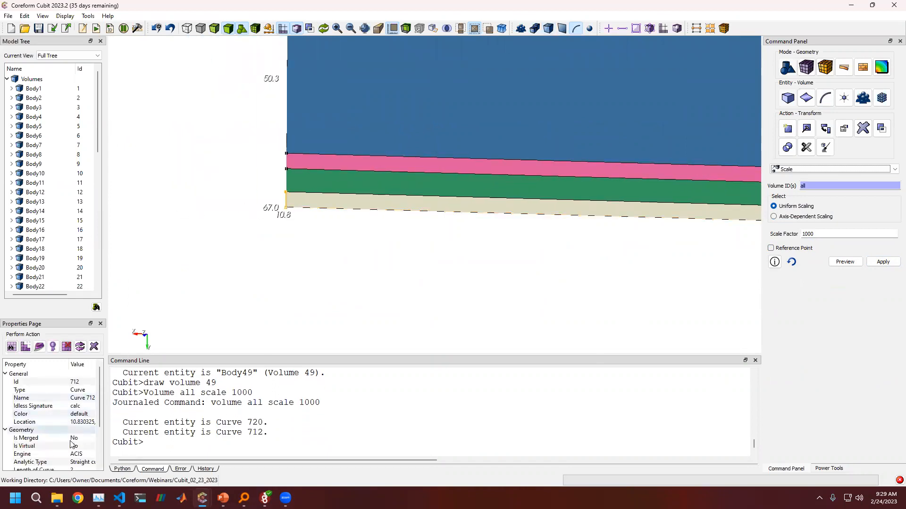
pyautogui.scroll(-2, 73, 428)
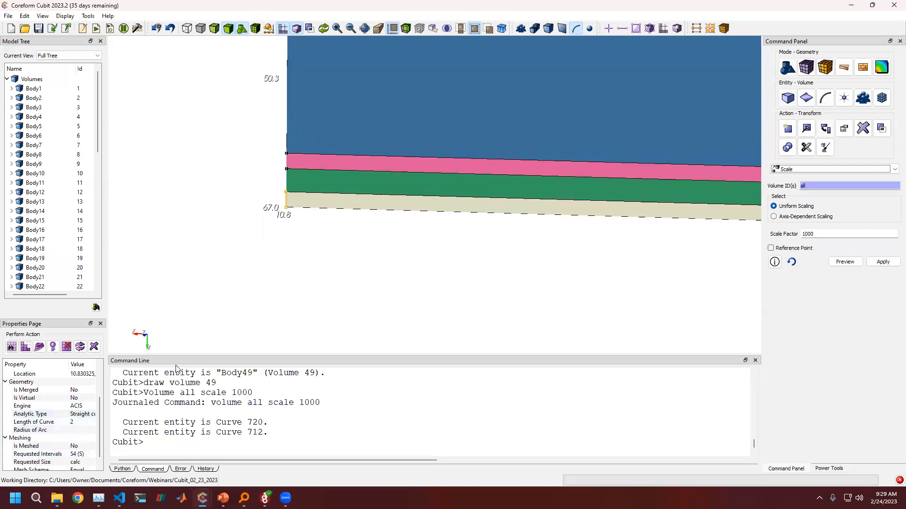
pyautogui.scroll(-12, 239, 322)
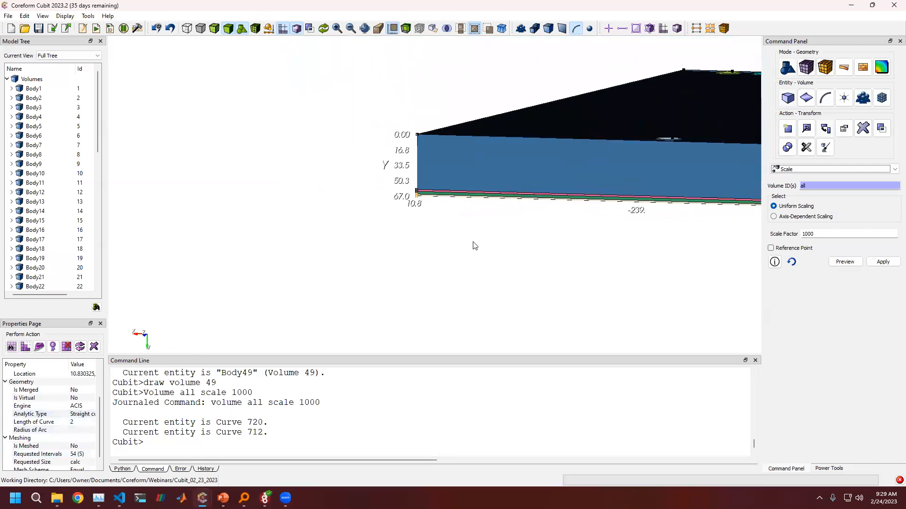
pyautogui.moveTo(533, 181); pyautogui.dragTo(330, 202, button='middle')
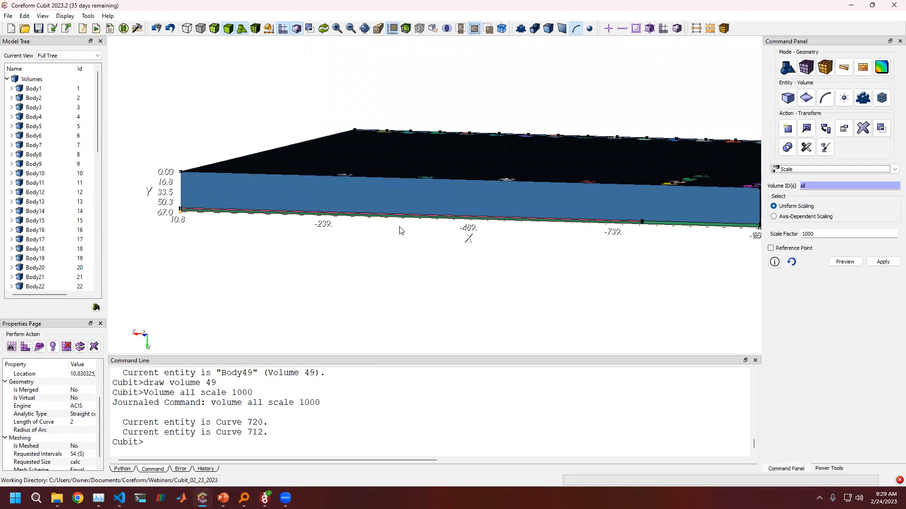
pyautogui.moveTo(578, 200); pyautogui.dragTo(524, 213, button='middle')
pyautogui.moveTo(403, 150); pyautogui.dragTo(400, 152, button='middle')
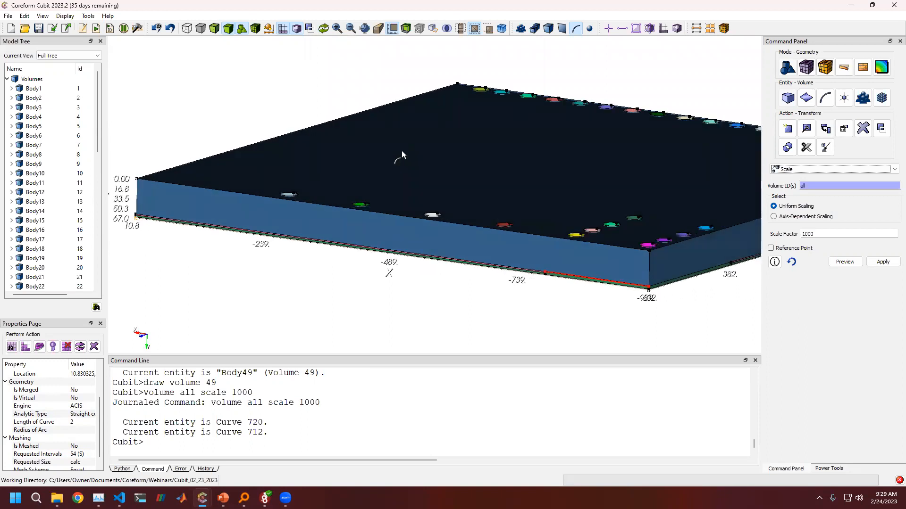
pyautogui.scroll(-3, 392, 172)
pyautogui.moveTo(506, 168); pyautogui.dragTo(445, 179, button='middle')
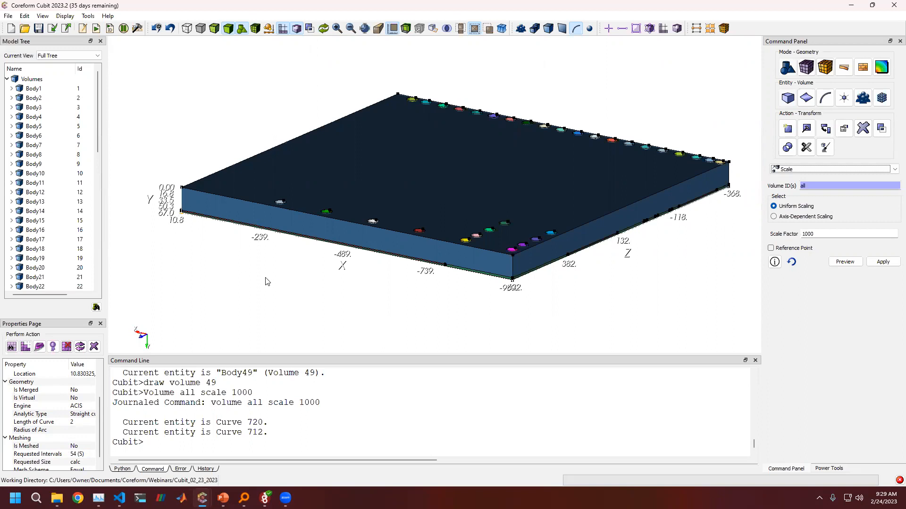
pyautogui.click(806, 70)
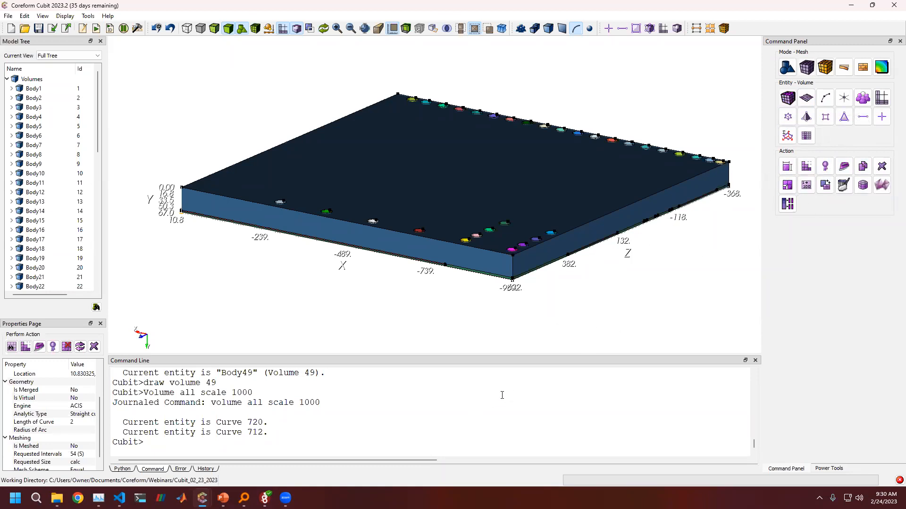
pyautogui.click(825, 188)
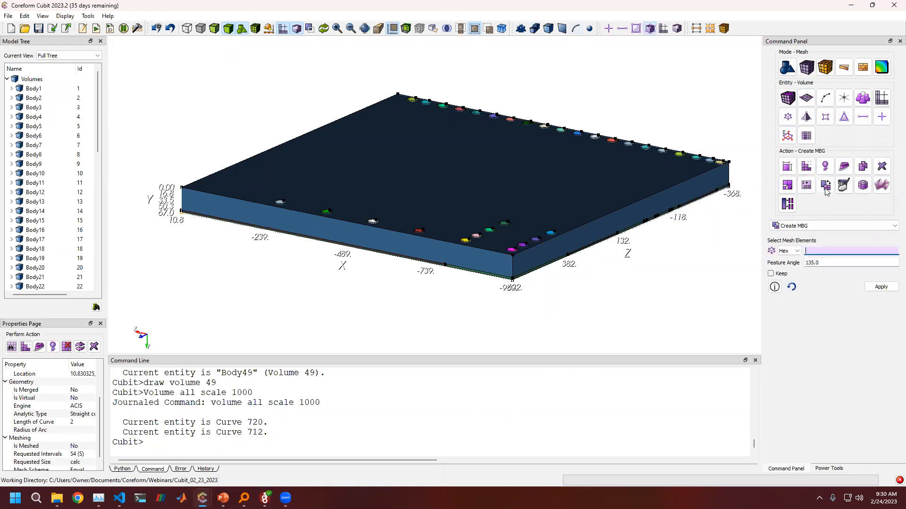
pyautogui.click(804, 227)
pyautogui.click(807, 219)
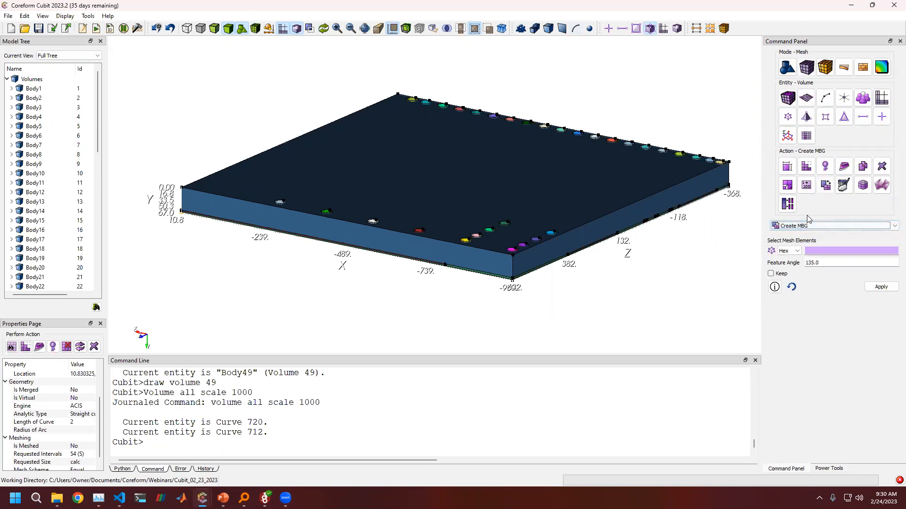
# Step: List the syntax of the "transform mesh" command and examine its Output and Scale options
pyautogui.click(300, 428)
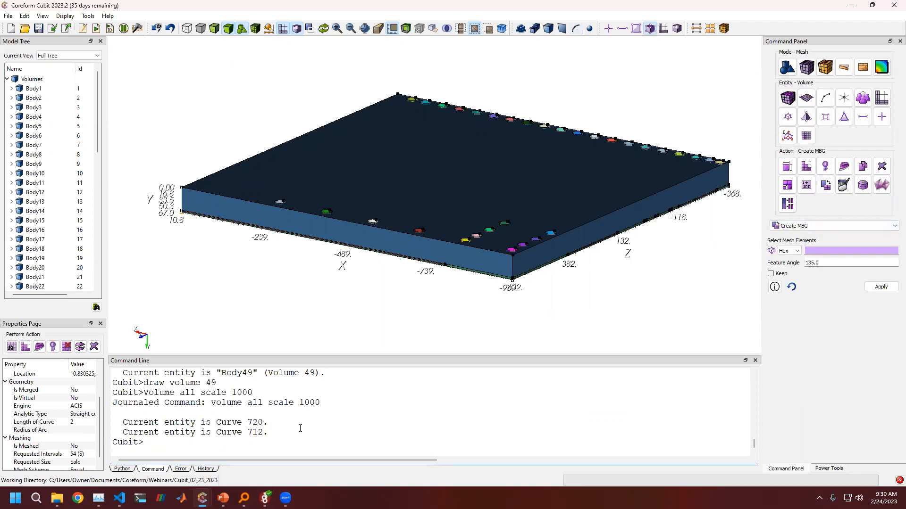
pyautogui.write('transform mesh')
pyautogui.press('?')
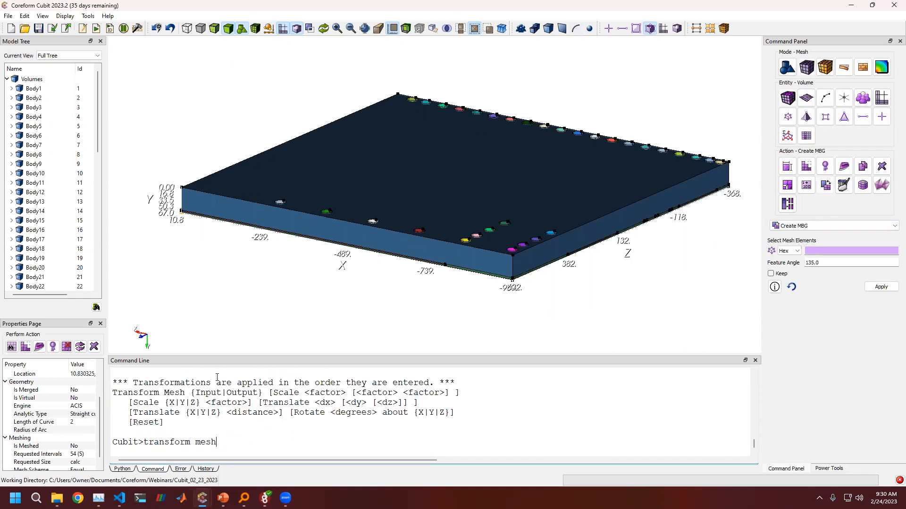
pyautogui.moveTo(117, 393); pyautogui.dragTo(185, 392)
pyautogui.doubleClick(244, 392)
pyautogui.click(285, 395)
pyautogui.doubleClick(285, 394)
# Step: Complete and run the command "transform mesh output scale 0.001" to scale the exported mesh down
pyautogui.click(259, 448)
pyautogui.write('output scale {1/1000}')
pyautogui.hotkey('shift', 'Left')
pyautogui.hotkey('shift', 'Left')
pyautogui.hotkey('shift', 'Left')
pyautogui.hotkey('shift', 'Left')
pyautogui.hotkey('shift', 'Left')
pyautogui.hotkey('shift', 'Left')
pyautogui.hotkey('shift', 'Left')
pyautogui.hotkey('shift', 'Left')
pyautogui.write('0.001')
pyautogui.press('Return')
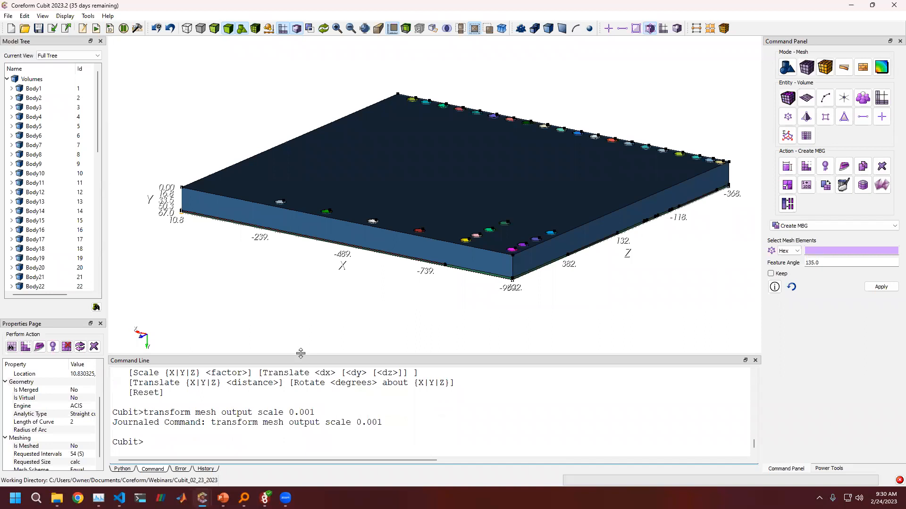
pyautogui.moveTo(301, 353); pyautogui.dragTo(301, 343)
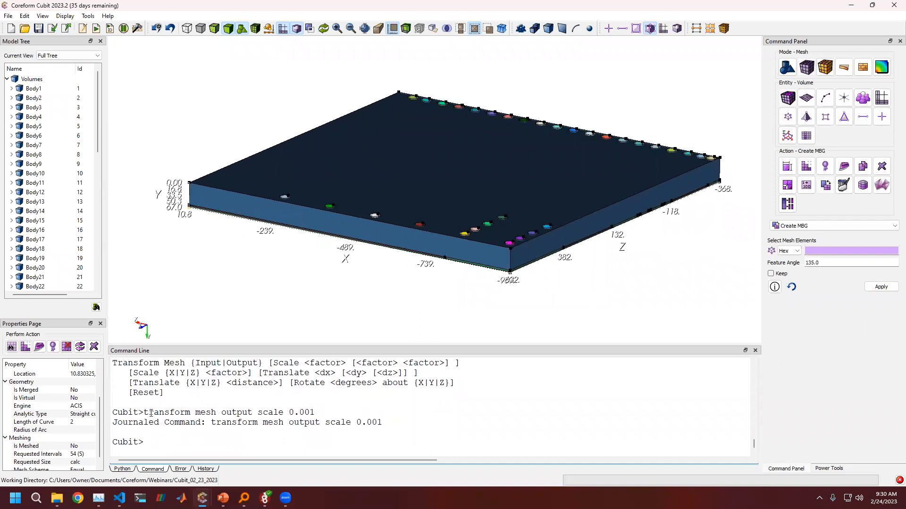
pyautogui.click(66, 28)
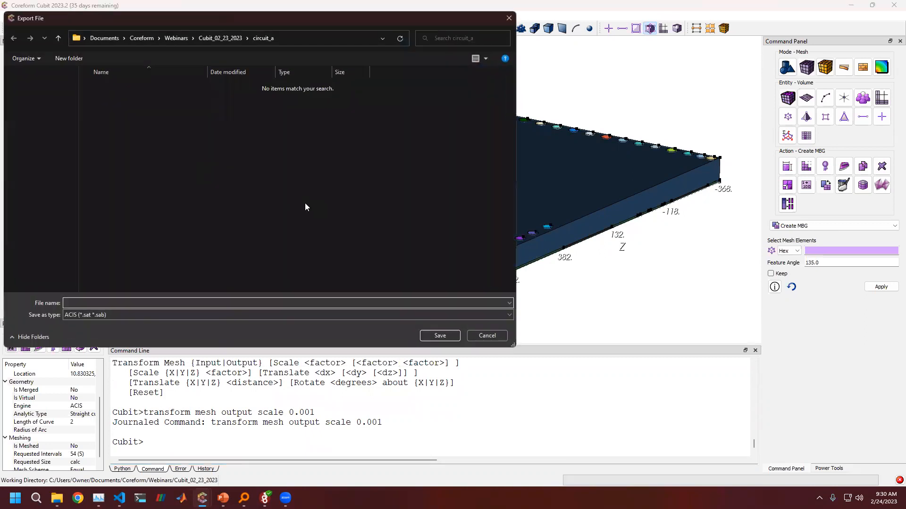
pyautogui.click(479, 334)
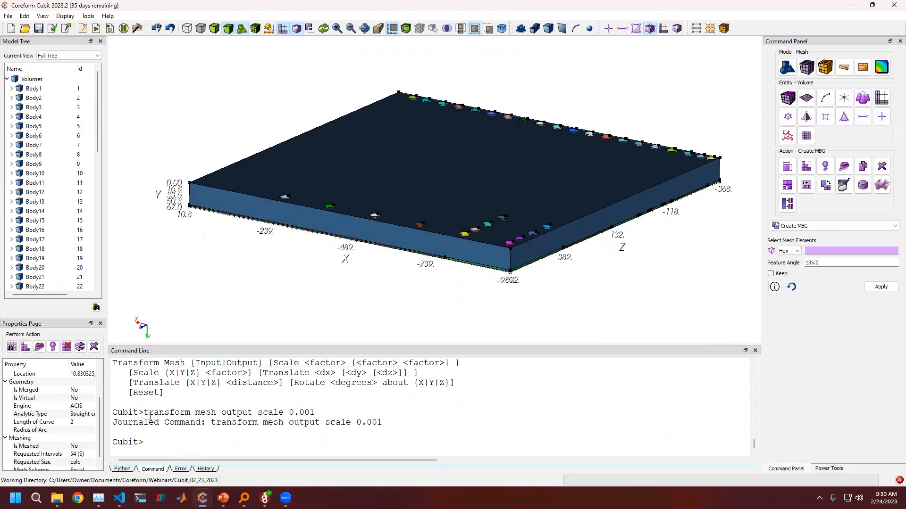
# Step: Reuse the previous mesh output command with a factor of 0.1, running "transform mesh output scale 0.1"
pyautogui.moveTo(144, 414); pyautogui.dragTo(318, 408)
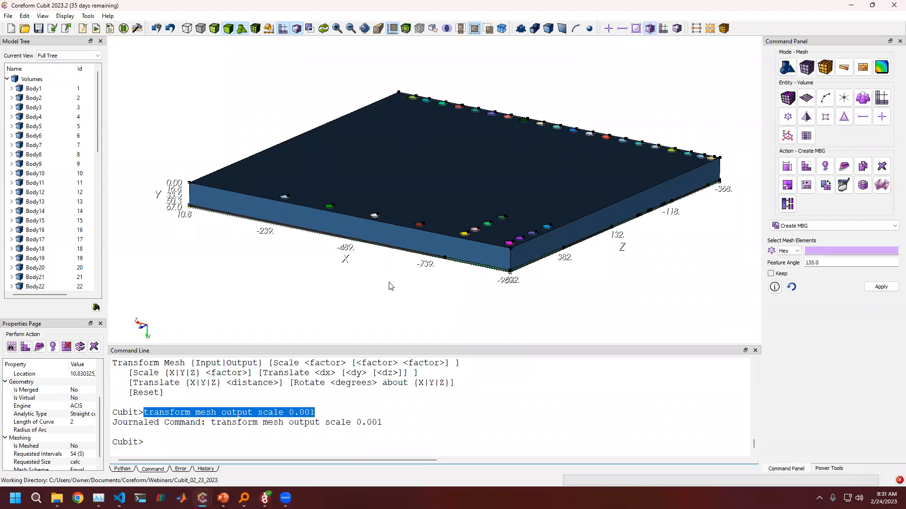
pyautogui.moveTo(357, 421); pyautogui.dragTo(386, 424)
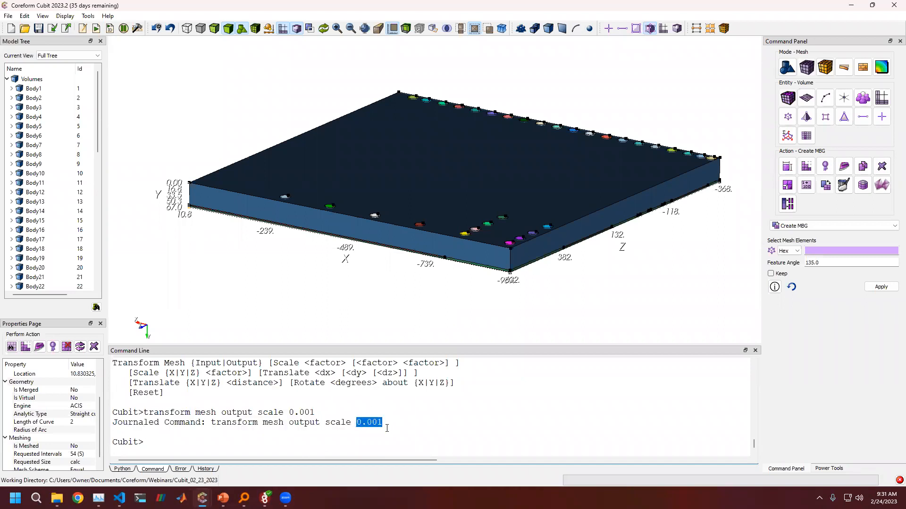
pyautogui.moveTo(143, 416); pyautogui.dragTo(332, 410)
pyautogui.hotkey('ctrl', 'c')
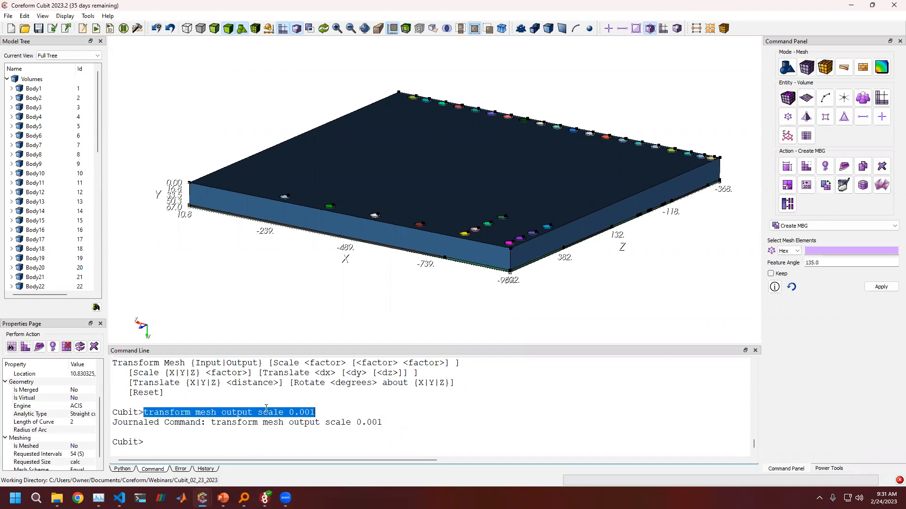
pyautogui.click(273, 453)
pyautogui.hotkey('ctrl', 'v')
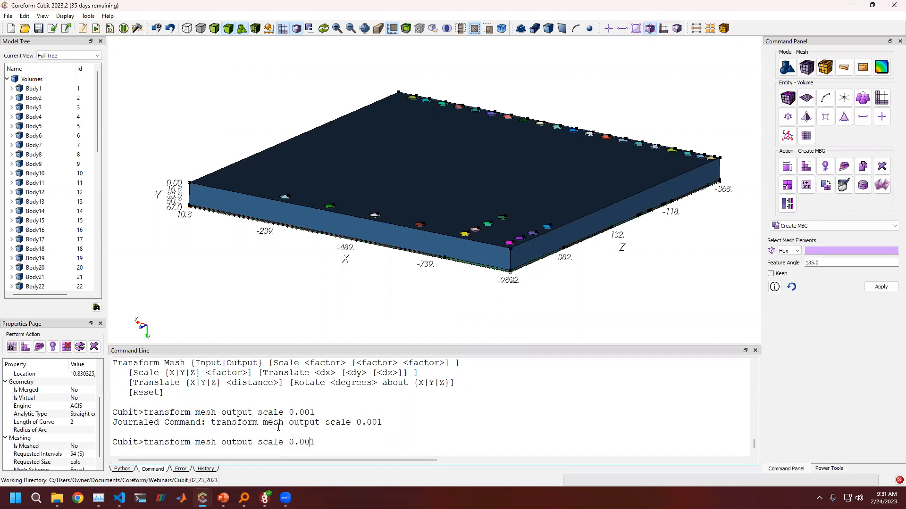
pyautogui.press('BackSpace')
pyautogui.press('BackSpace')
pyautogui.press('BackSpace')
pyautogui.write('1')
pyautogui.press('Return')
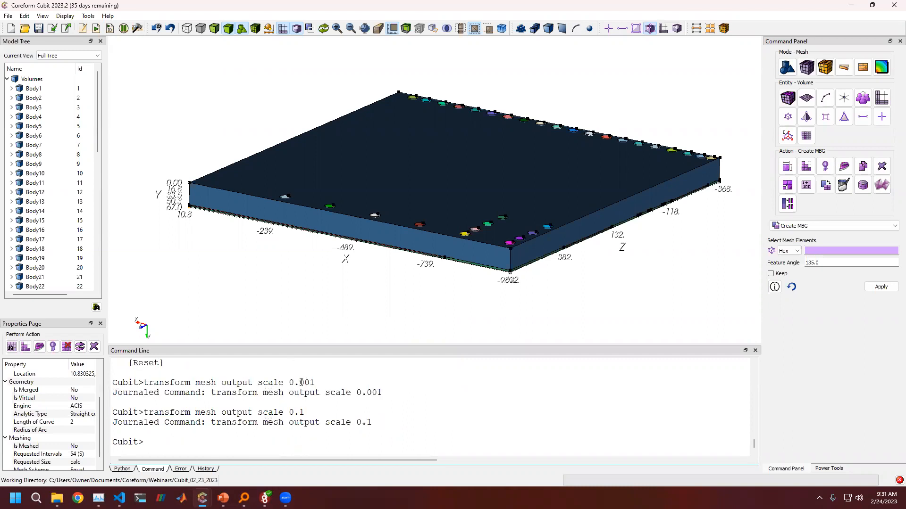
# Step: Clear the mesh output scaling by running "transform mesh output reset"
pyautogui.moveTo(328, 344); pyautogui.dragTo(332, 277)
pyautogui.doubleClick(151, 365)
pyautogui.click(183, 432)
pyautogui.write('tra')
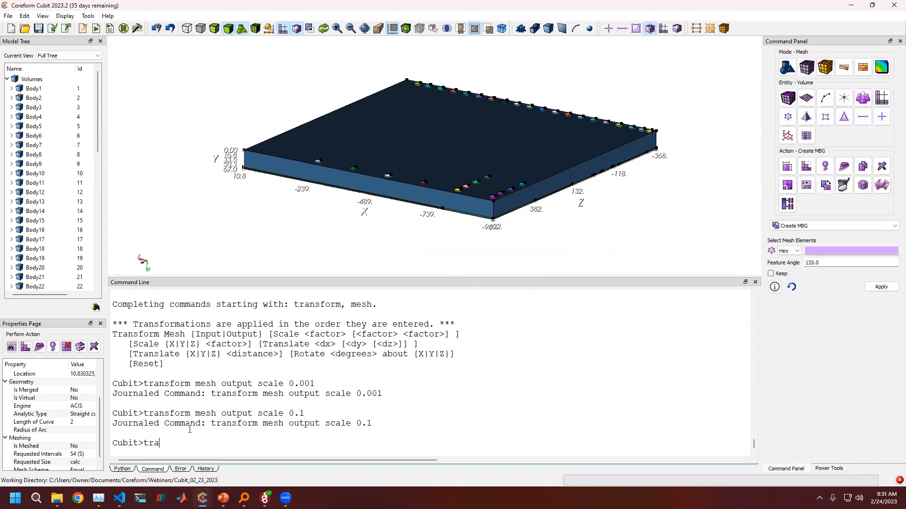
pyautogui.write('nsform mesh output rese')
pyautogui.write('t')
pyautogui.press('Return')
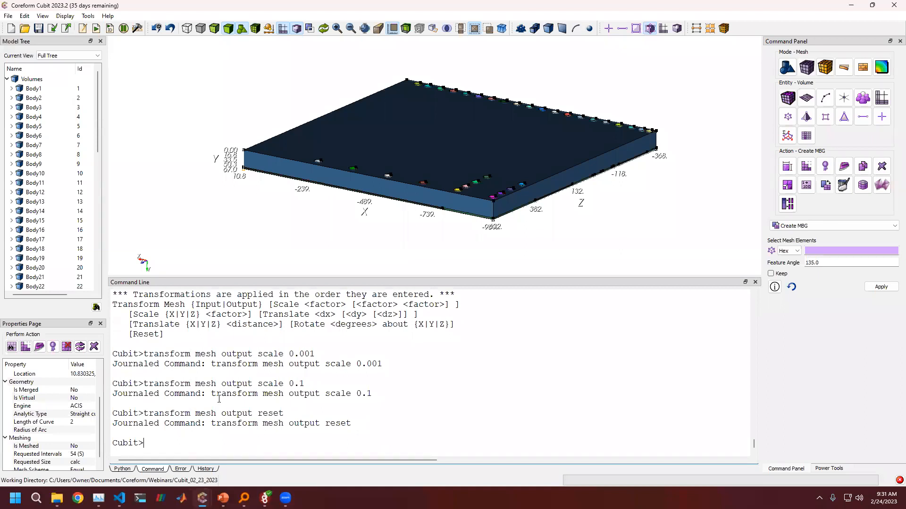
pyautogui.moveTo(399, 276); pyautogui.dragTo(392, 346)
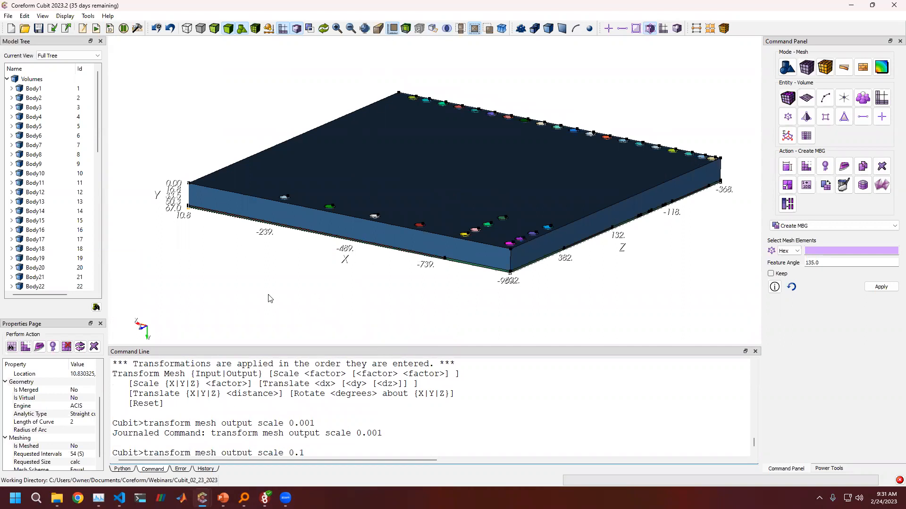
# Step: Detect gaps and overlaps on the scaled board again and select overlap Pair 10 - 12 to see its possible solutions
pyautogui.moveTo(389, 196); pyautogui.dragTo(415, 66, button='middle')
pyautogui.moveTo(423, 234)
pyautogui.mouseDown(button='middle')
pyautogui.moveTo(444, 126)
pyautogui.moveTo(467, 241)
pyautogui.moveTo(515, 236)
pyautogui.mouseUp(button='middle')
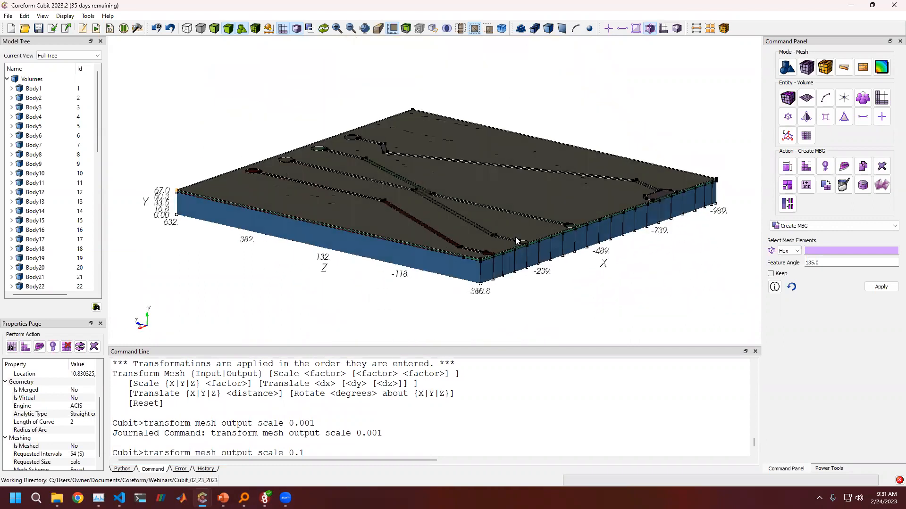
pyautogui.moveTo(459, 234)
pyautogui.mouseDown(button='middle')
pyautogui.moveTo(431, 256)
pyautogui.moveTo(435, 247)
pyautogui.mouseUp(button='middle')
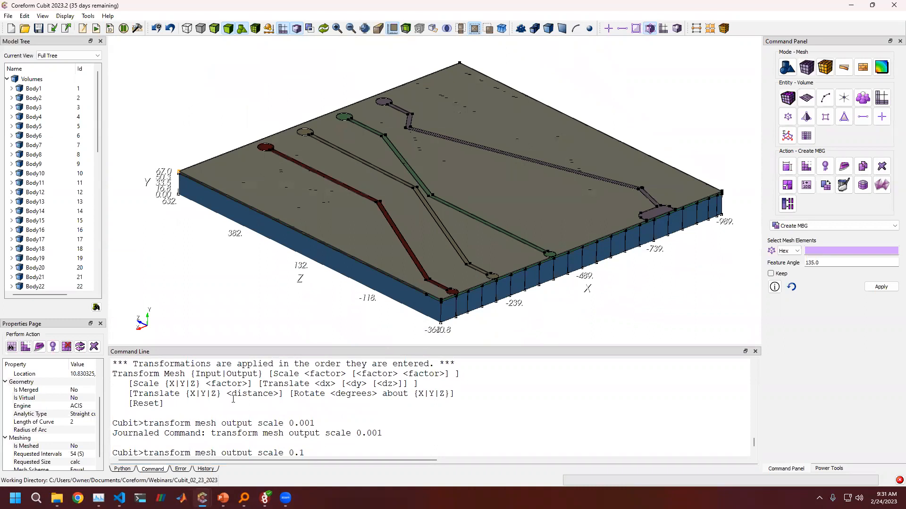
pyautogui.scroll(3, 233, 399)
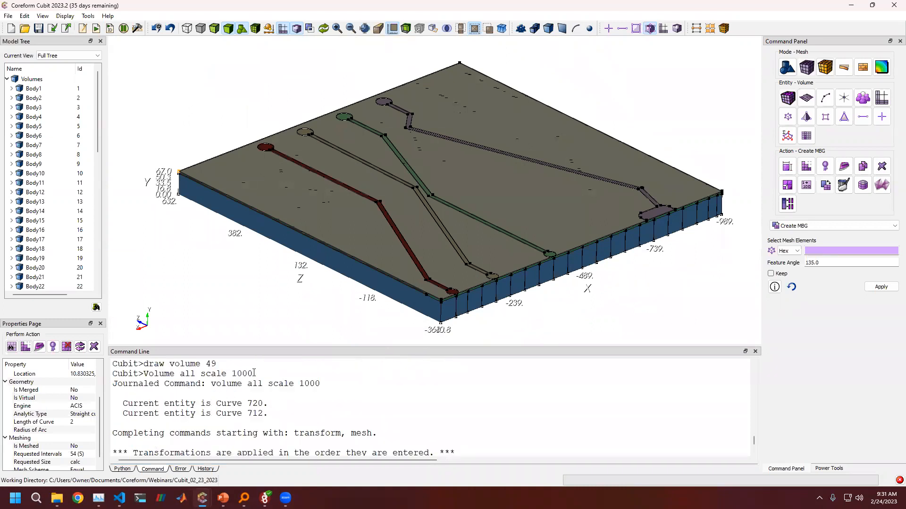
pyautogui.scroll(-4, 245, 392)
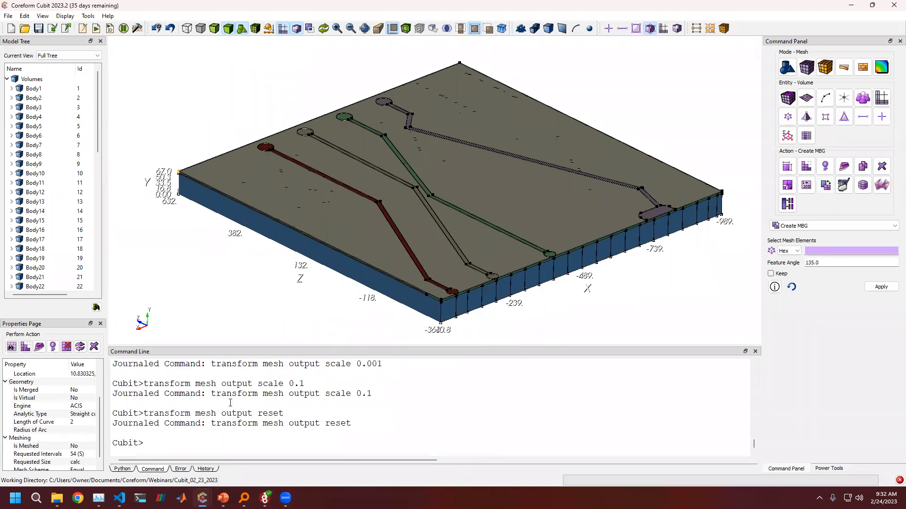
pyautogui.click(787, 67)
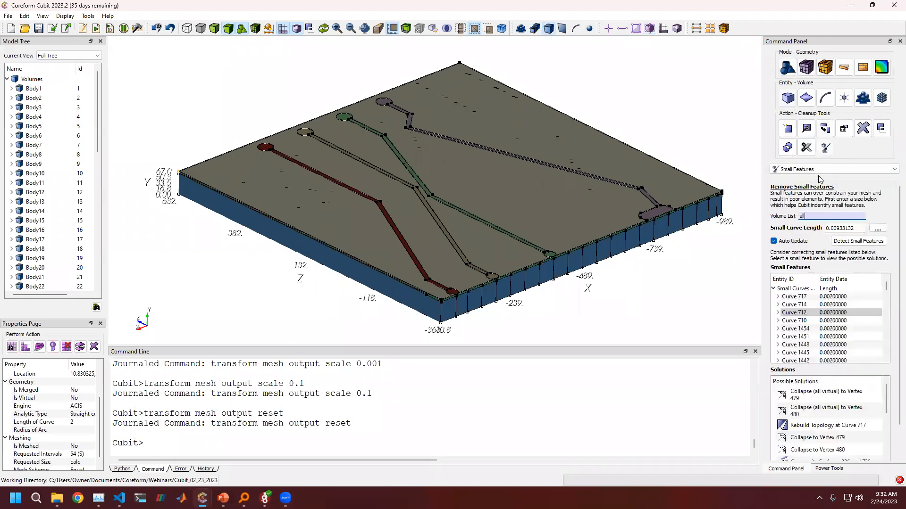
pyautogui.click(820, 169)
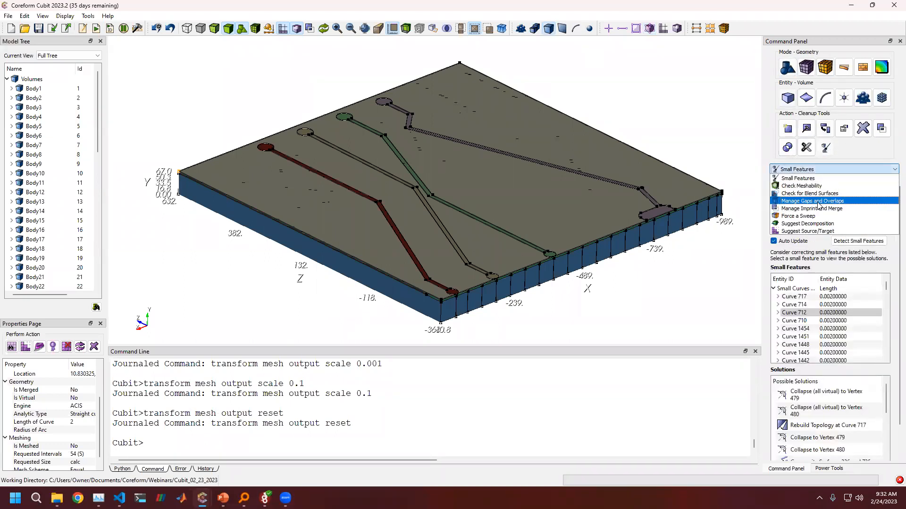
pyautogui.click(819, 201)
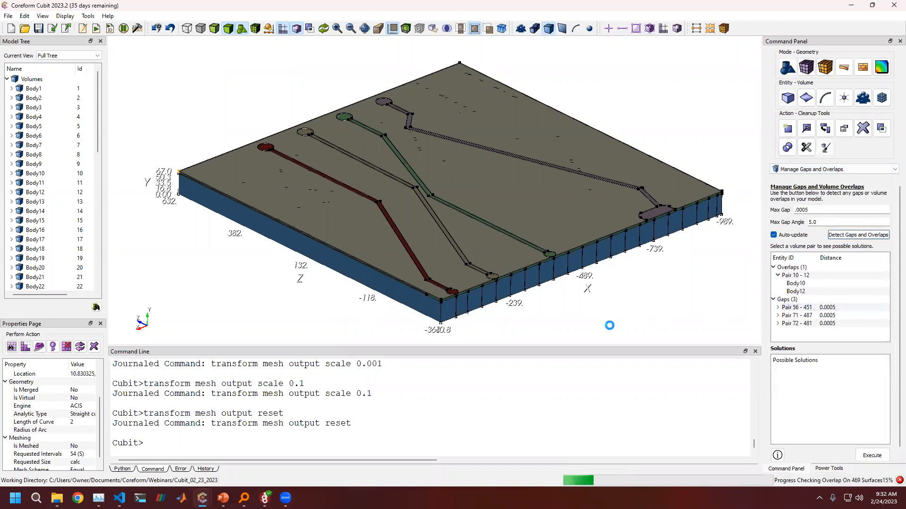
pyautogui.click(778, 276)
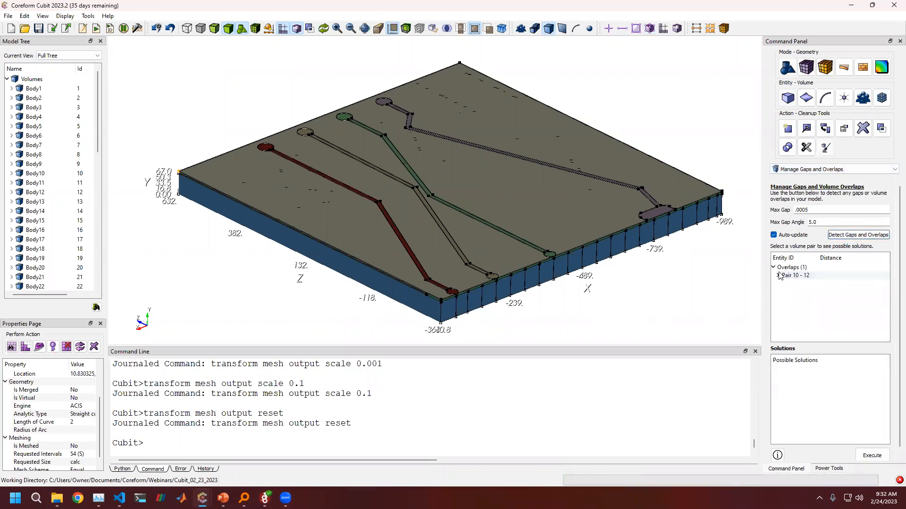
pyautogui.click(784, 277)
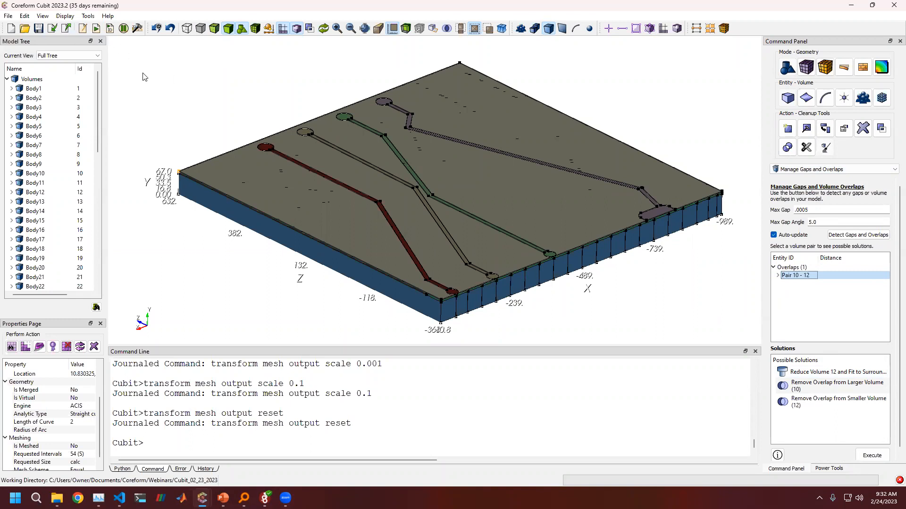
# Step: Start a new model and import Circuit_mm.cub5 from the circuit_b folder as a Cubit HDF5 file with the default options
pyautogui.click(11, 30)
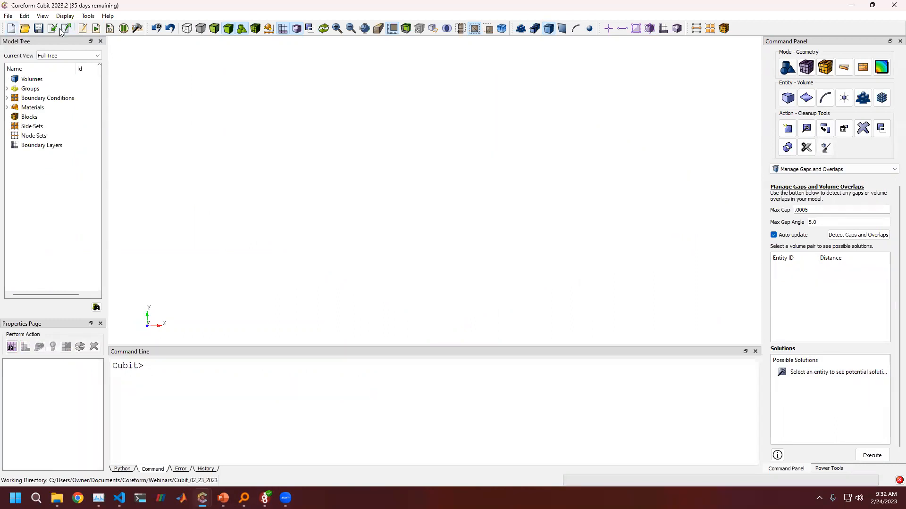
pyautogui.click(52, 30)
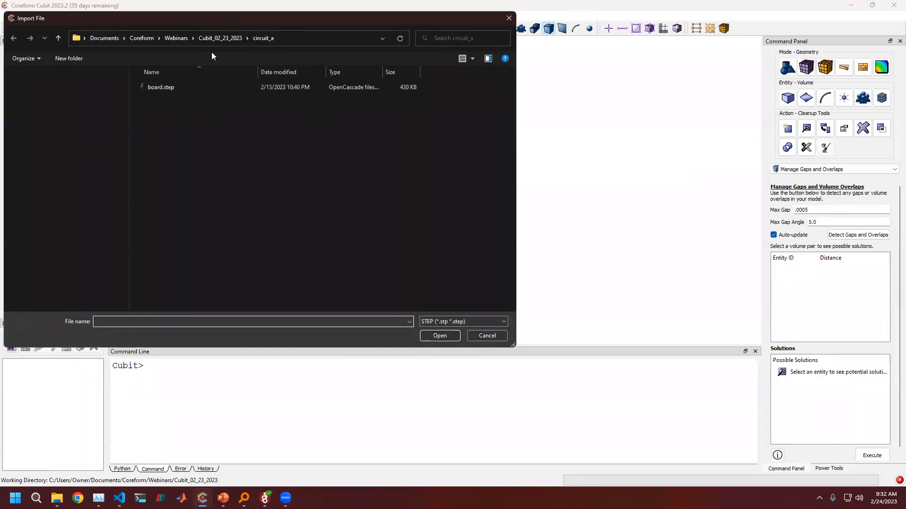
pyautogui.doubleClick(184, 103)
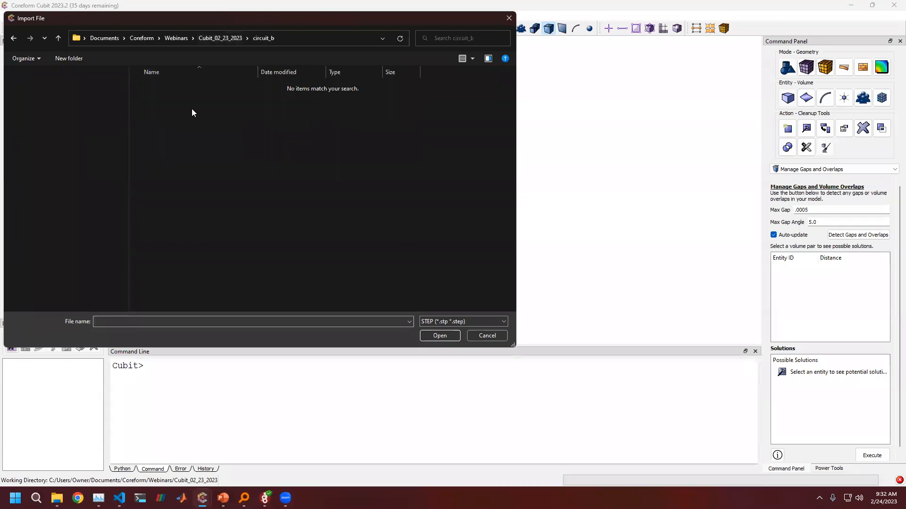
pyautogui.click(453, 322)
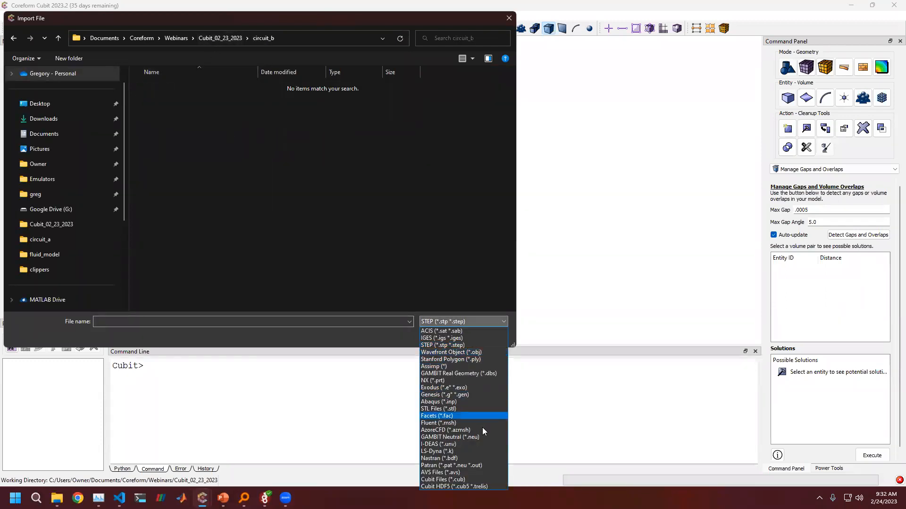
pyautogui.click(480, 486)
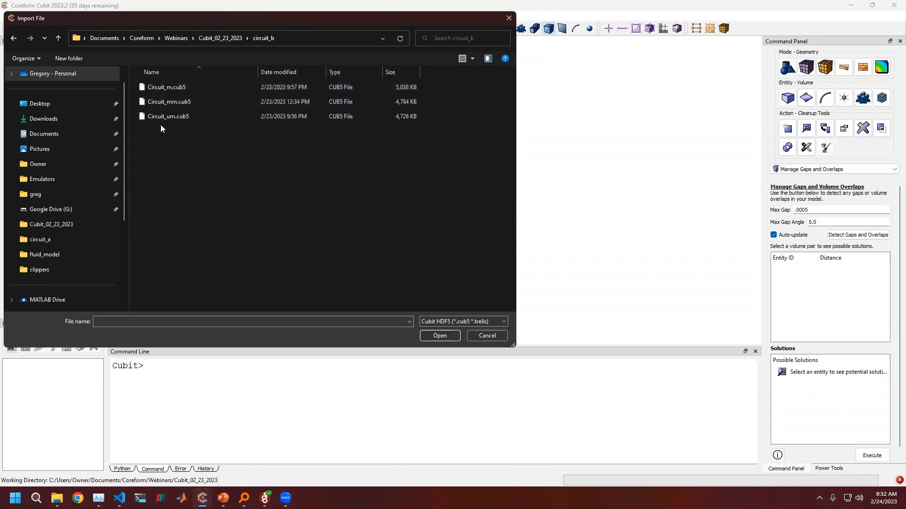
pyautogui.click(161, 102)
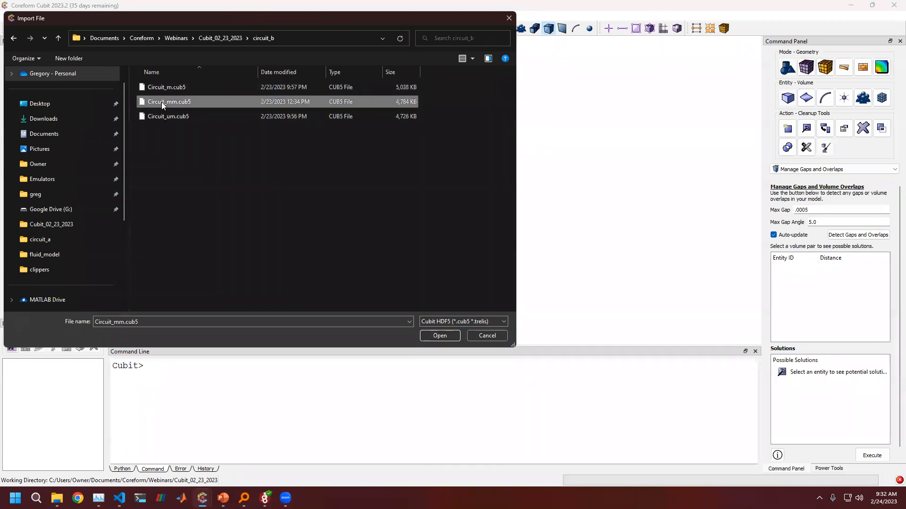
pyautogui.doubleClick(166, 103)
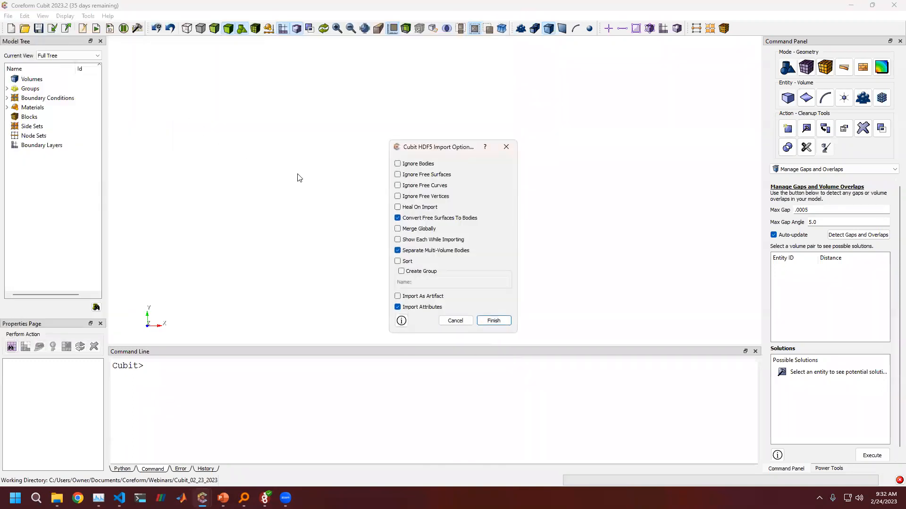
pyautogui.click(483, 320)
pyautogui.scroll(-5, 361, 242)
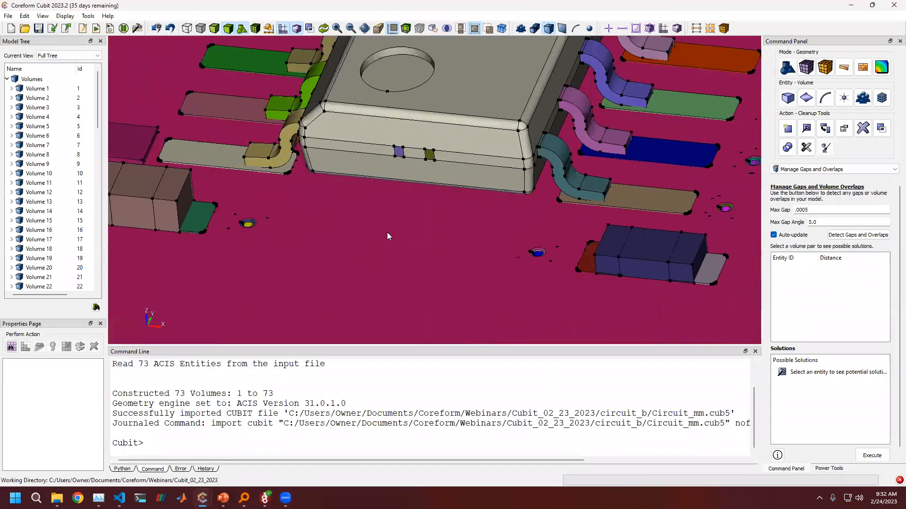
pyautogui.scroll(3, 354, 204)
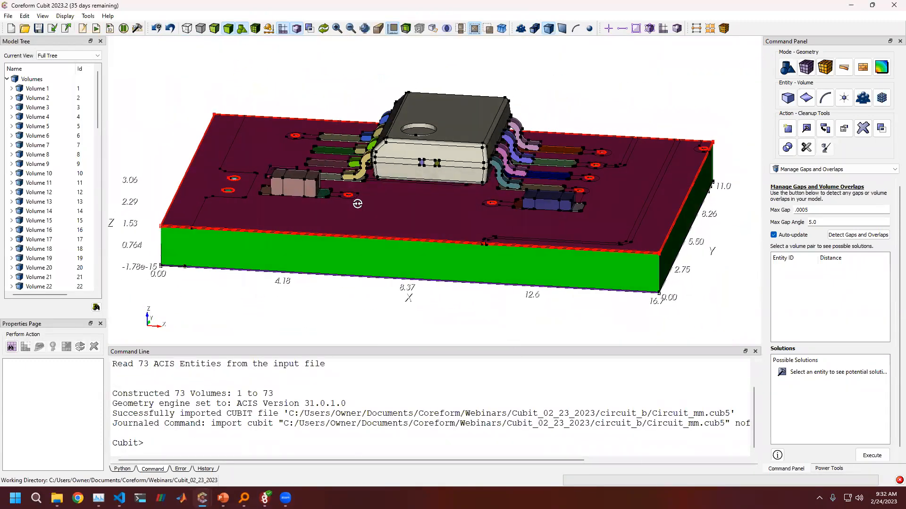
pyautogui.scroll(3, 391, 211)
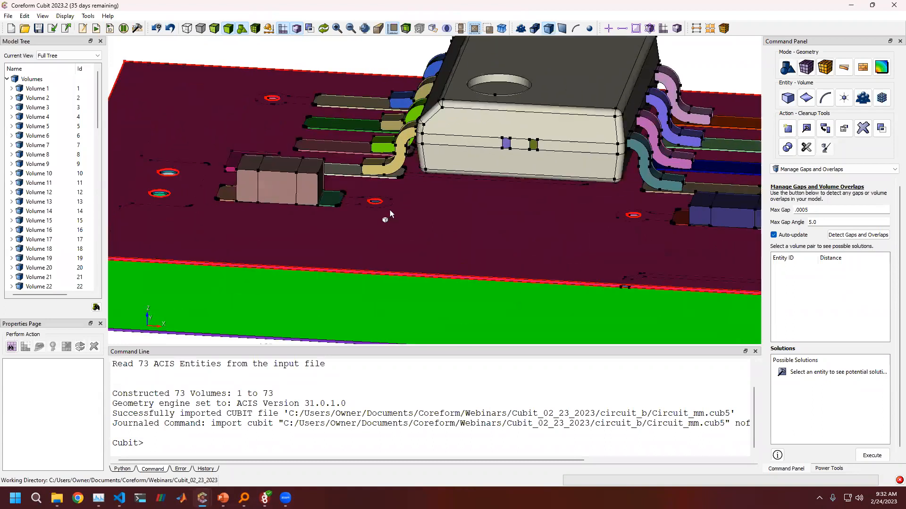
# Step: Start a new model and import the micrometre version, Circuit_um.cub5, with the default import options
pyautogui.click(12, 31)
pyautogui.click(53, 29)
pyautogui.doubleClick(178, 117)
pyautogui.click(493, 320)
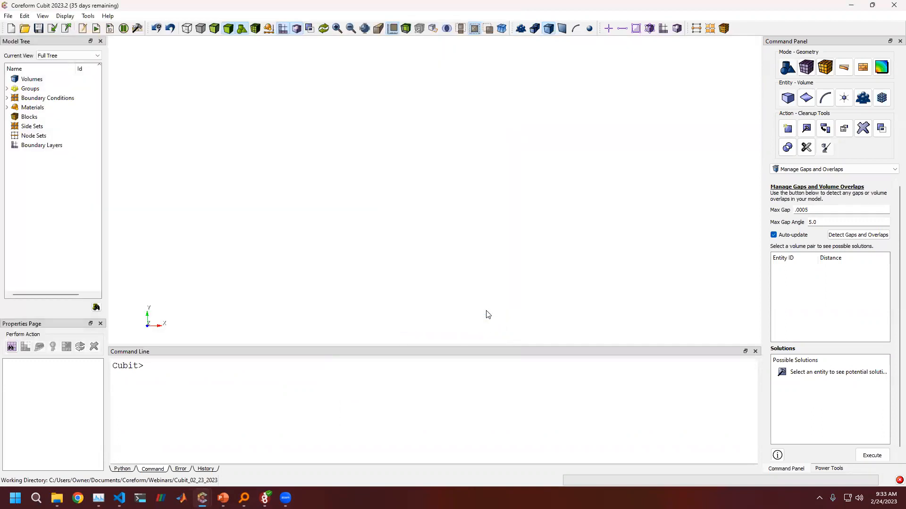
# Step: Examine how the chip's bent leads and the neighbouring component sit on the pads of the imported board
pyautogui.moveTo(236, 194); pyautogui.dragTo(375, 210)
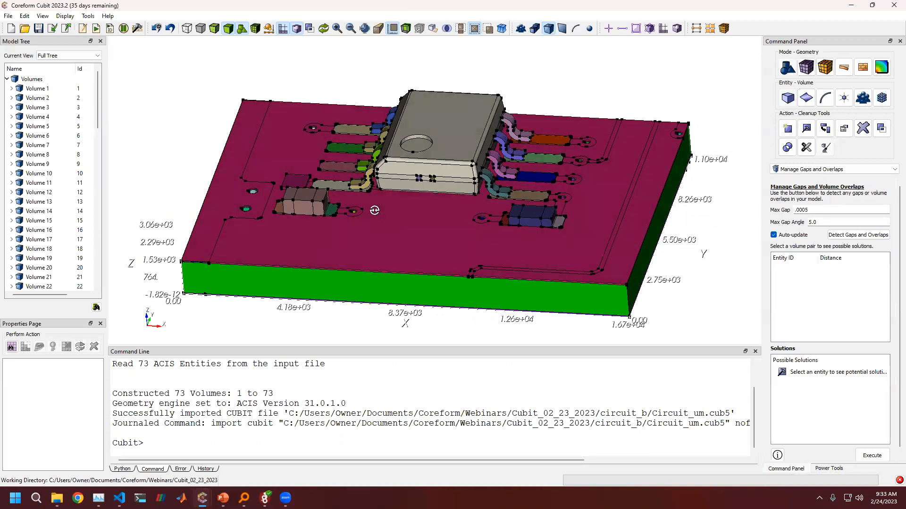
pyautogui.scroll(10, 352, 210)
pyautogui.moveTo(410, 148); pyautogui.dragTo(407, 199, button='middle')
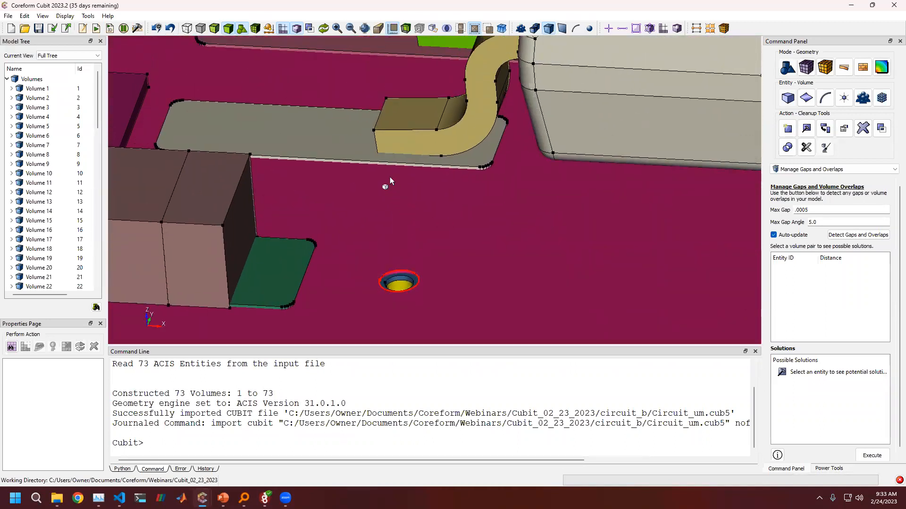
pyautogui.scroll(-4, 389, 179)
pyautogui.scroll(-2, 368, 242)
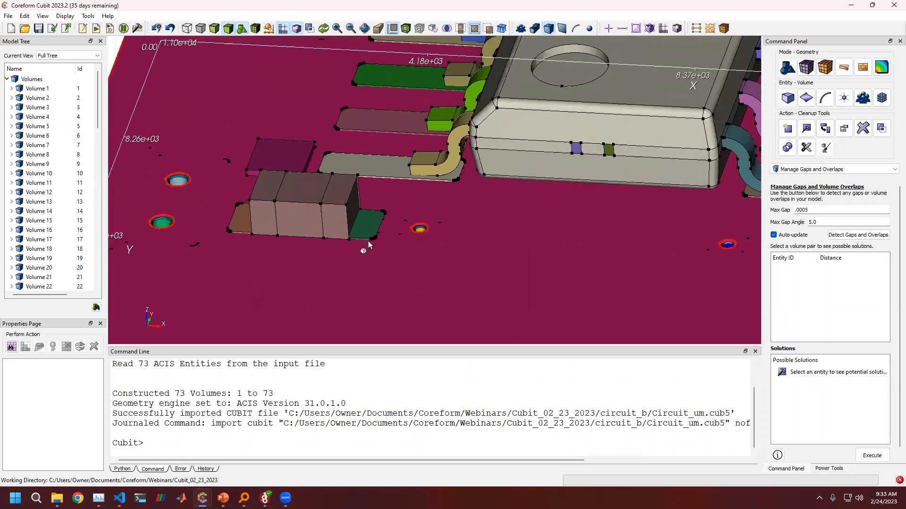
pyautogui.moveTo(435, 204); pyautogui.dragTo(323, 261, button='middle')
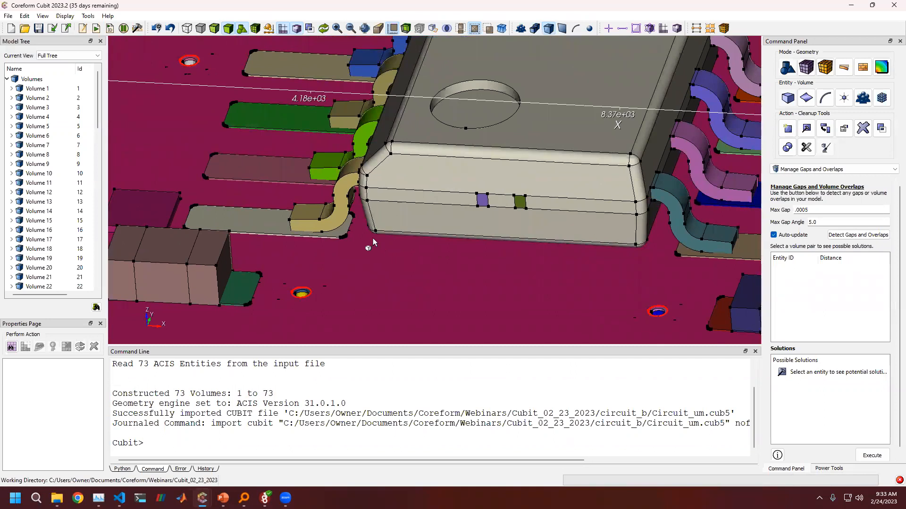
pyautogui.scroll(-2, 317, 239)
pyautogui.moveTo(370, 236); pyautogui.dragTo(422, 200, button='middle')
pyautogui.scroll(10, 423, 200)
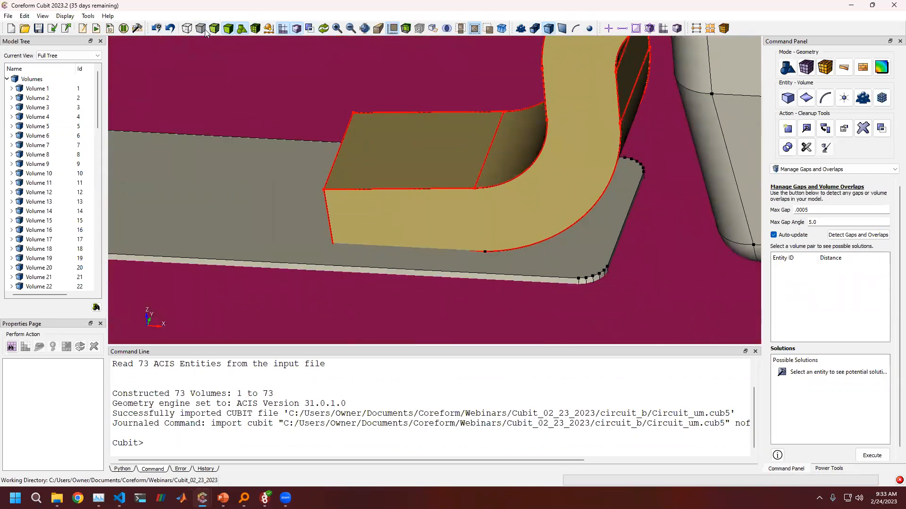
# Step: Switch the model display to transparent and inspect how the leads, pads, vias and board layers intersect
pyautogui.click(210, 32)
pyautogui.moveTo(382, 192)
pyautogui.mouseDown()
pyautogui.moveTo(393, 155)
pyautogui.moveTo(430, 156)
pyautogui.moveTo(427, 185)
pyautogui.moveTo(330, 257)
pyautogui.mouseUp()
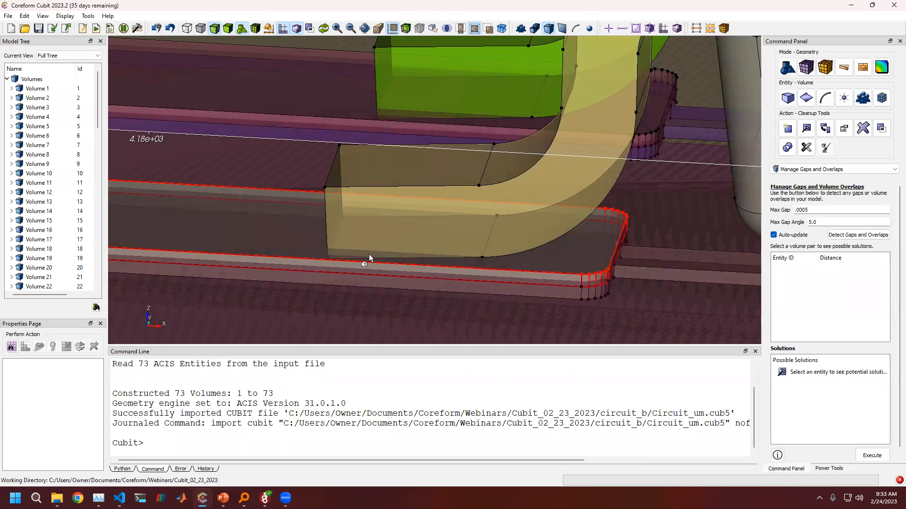
pyautogui.scroll(-10, 388, 224)
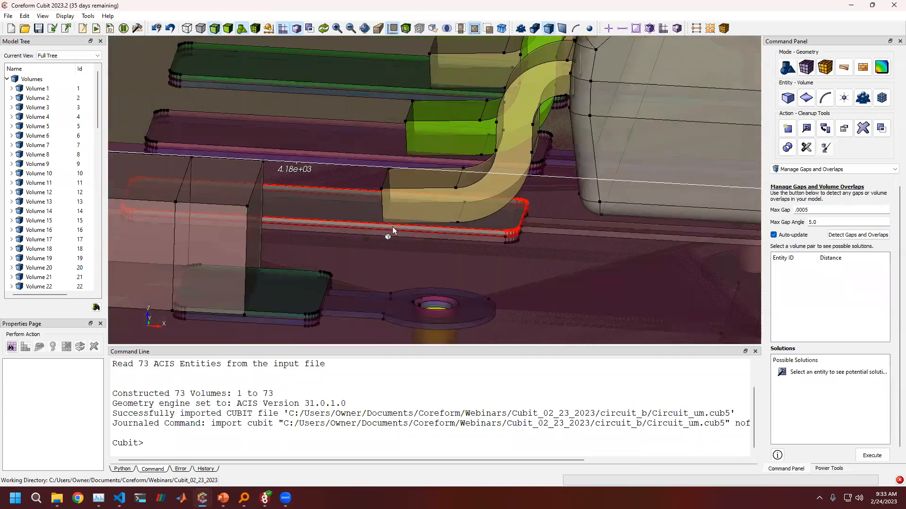
pyautogui.scroll(-3, 393, 227)
pyautogui.moveTo(345, 236); pyautogui.dragTo(353, 236)
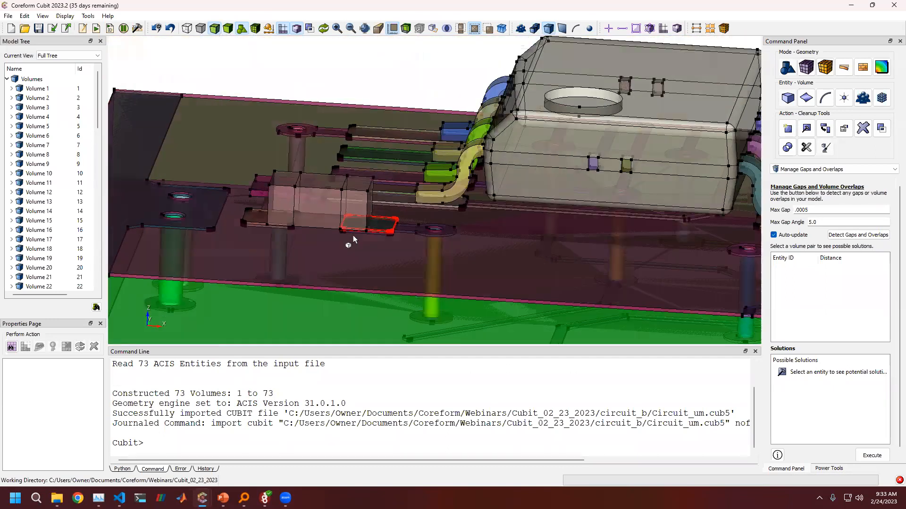
pyautogui.moveTo(353, 236); pyautogui.dragTo(565, 169, button='right')
pyautogui.scroll(3, 358, 230)
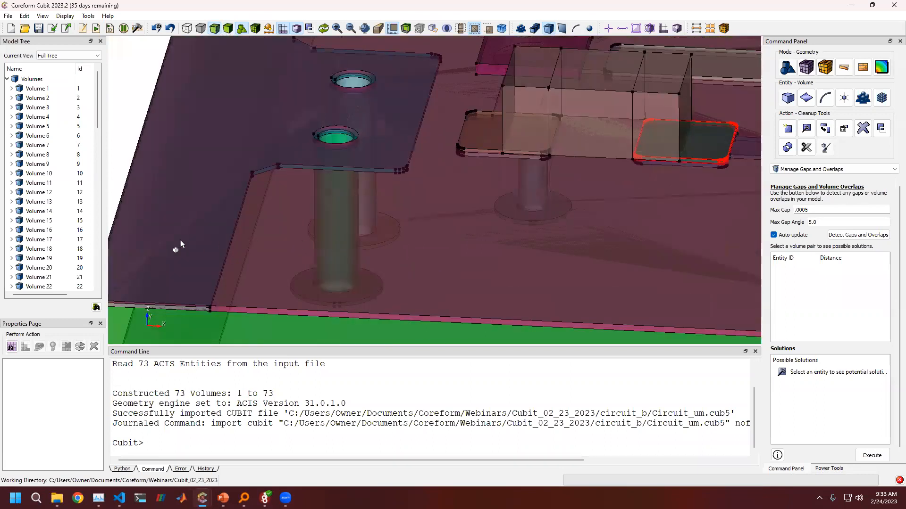
pyautogui.scroll(-3, 451, 180)
pyautogui.moveTo(698, 156); pyautogui.dragTo(454, 193, button='right')
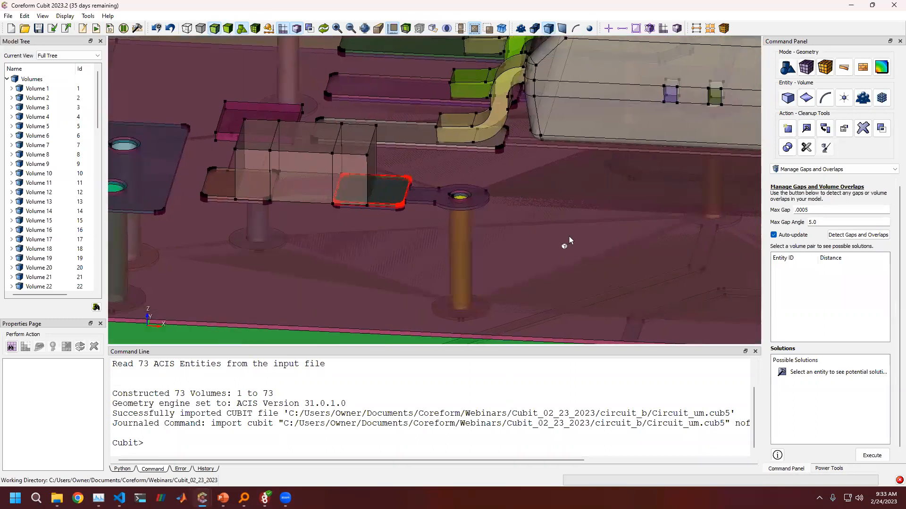
pyautogui.moveTo(466, 232); pyautogui.dragTo(298, 189, button='right')
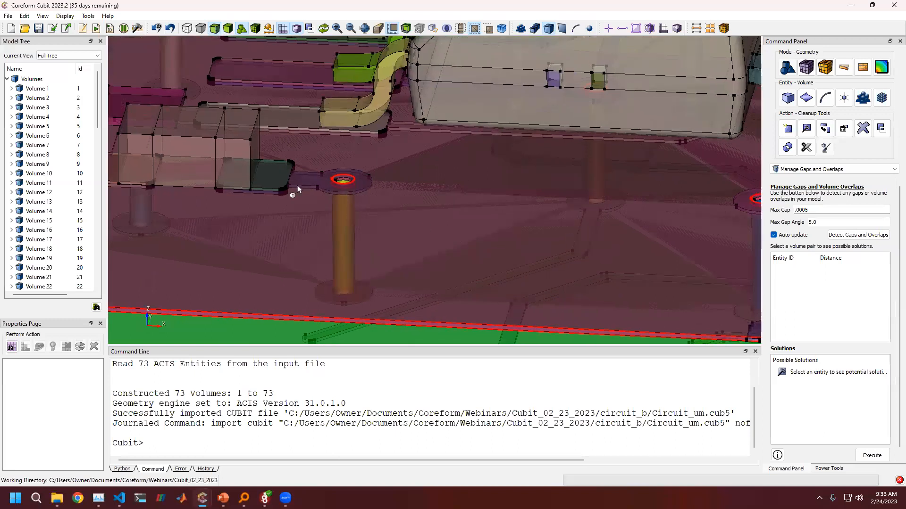
# Step: Switch to the Journal Editor and open the remove_overlaps.py script at its large_volumes lines
pyautogui.moveTo(202, 499)
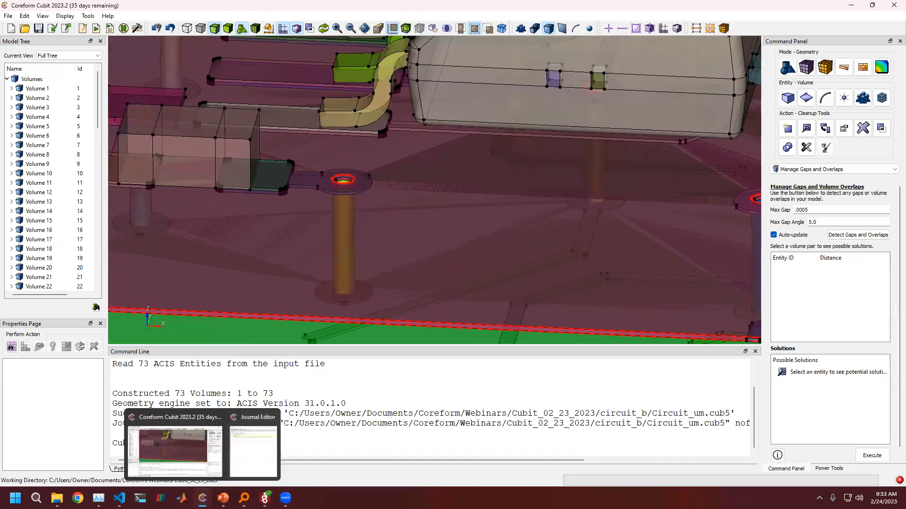
pyautogui.click(246, 450)
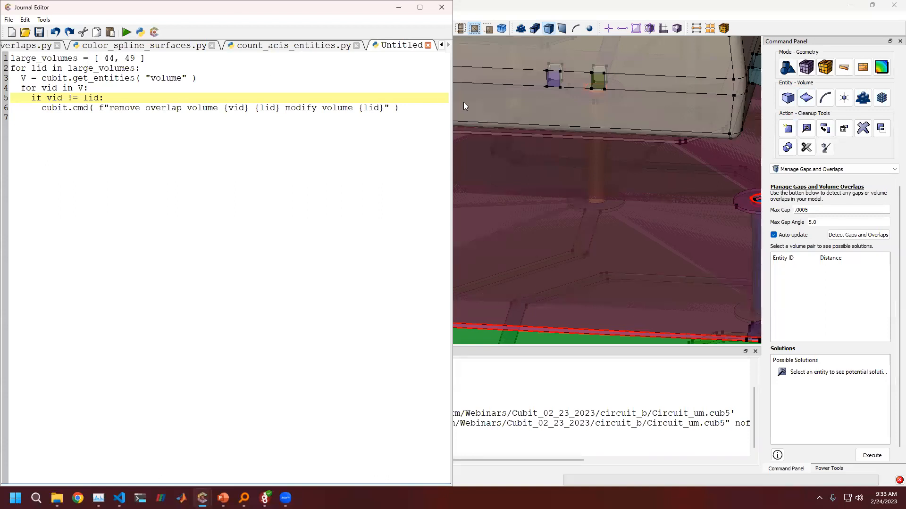
pyautogui.click(19, 47)
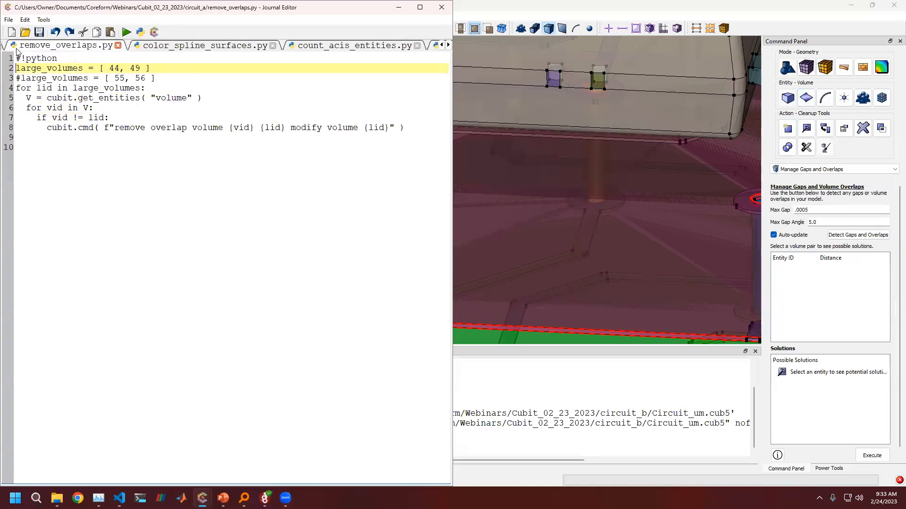
pyautogui.click(112, 78)
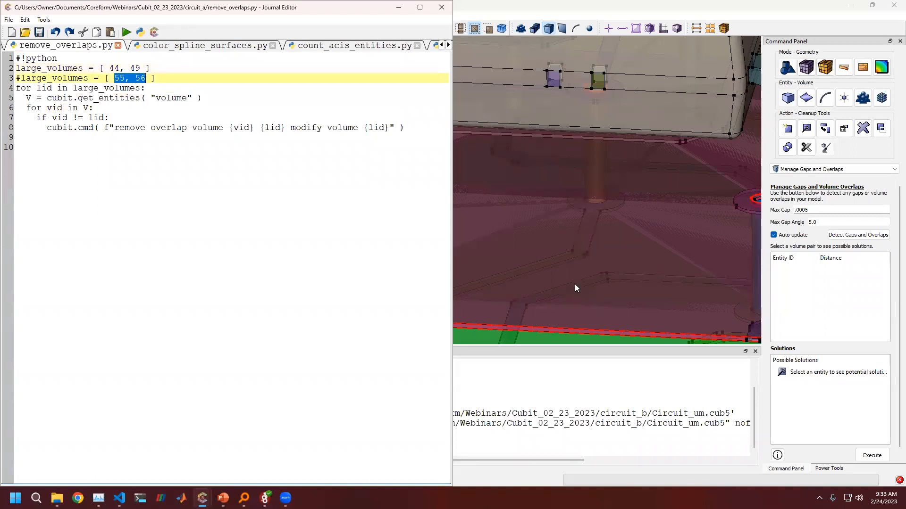
# Step: Comment out the large_volumes line with 44 and 49, activate the one with 55 and 56, and run the script
pyautogui.click(200, 69)
pyautogui.press('Home')
pyautogui.write('#')
pyautogui.press('Down')
pyautogui.press('BackSpace')
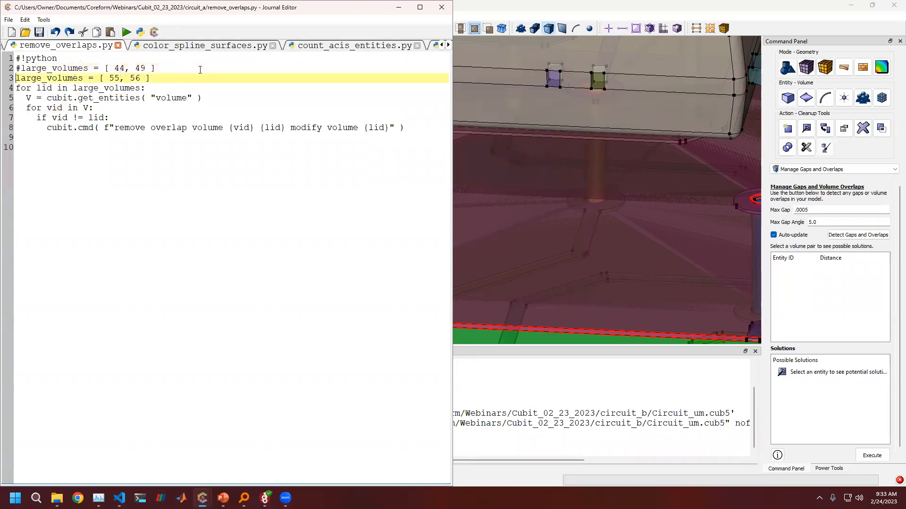
pyautogui.click(126, 33)
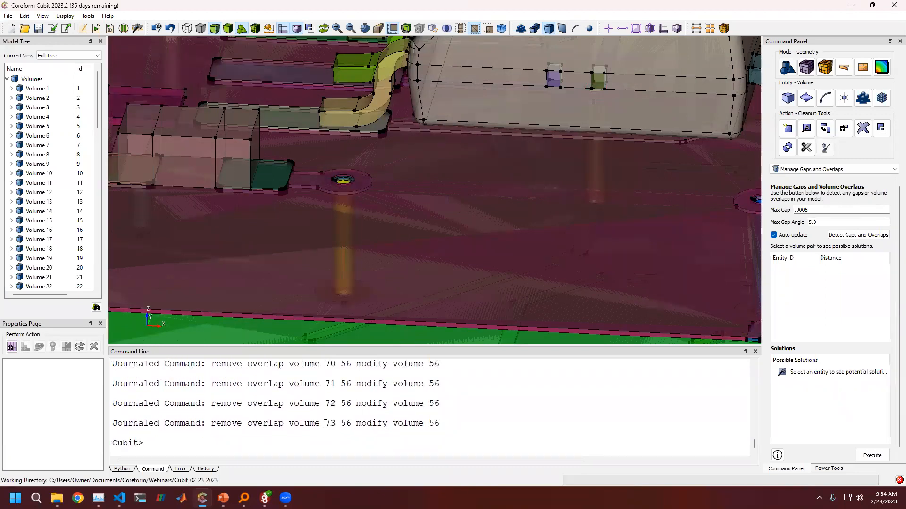
# Step: Draw the board's top layer, volume 56, on its own to inspect its cutouts, and redisplay the whole model
pyautogui.scroll(-10, 348, 186)
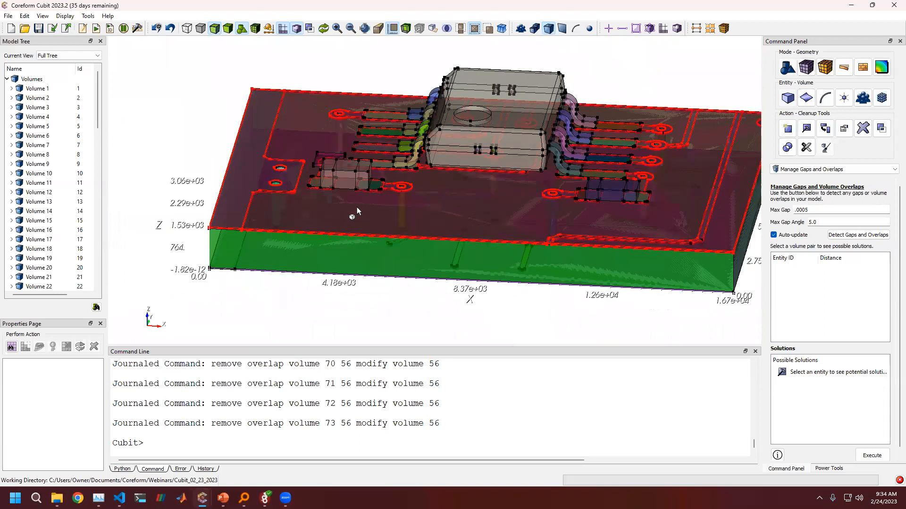
pyautogui.rightClick(358, 208)
pyautogui.click(381, 290)
pyautogui.moveTo(422, 196)
pyautogui.mouseDown()
pyautogui.moveTo(418, 271)
pyautogui.moveTo(426, 185)
pyautogui.moveTo(424, 283)
pyautogui.moveTo(425, 228)
pyautogui.moveTo(370, 218)
pyautogui.mouseUp()
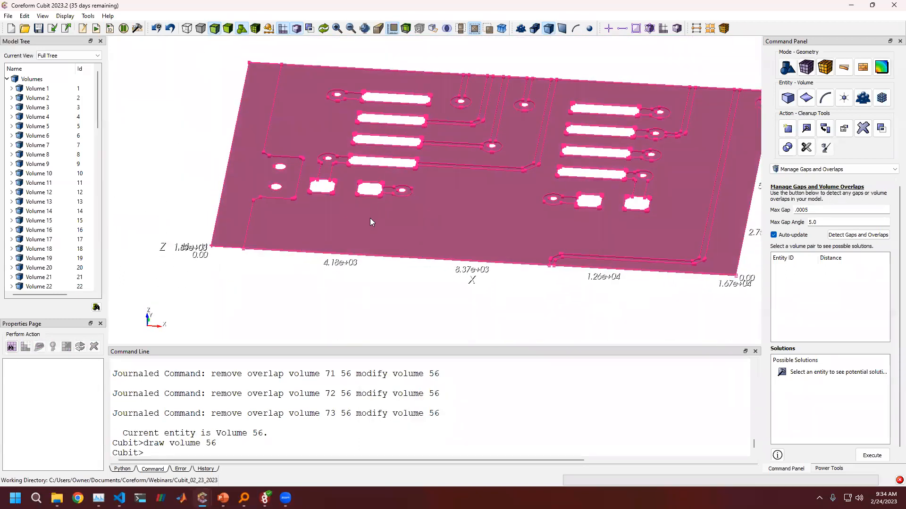
pyautogui.rightClick(197, 85)
pyautogui.click(210, 87)
# Step: Detect gaps and overlaps in the circuit model and draw only overlap Pair 43 - 65
pyautogui.scroll(5, 333, 157)
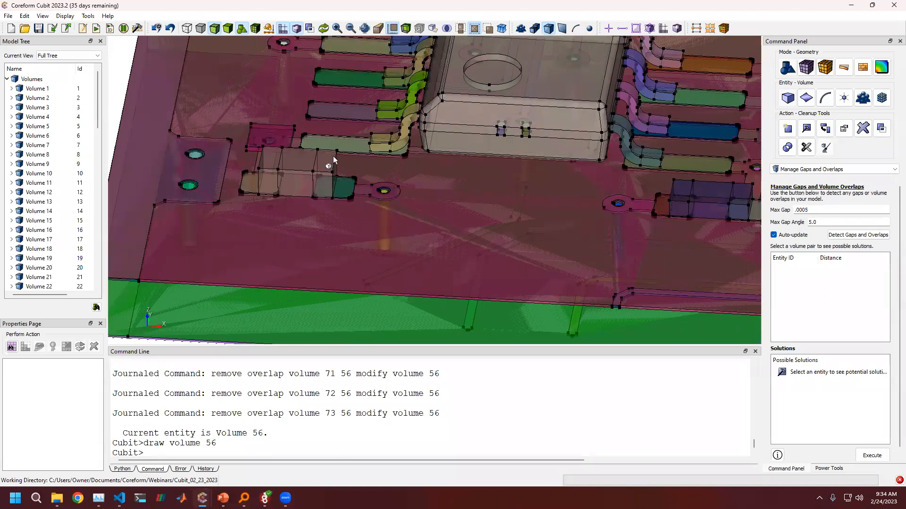
pyautogui.scroll(3, 333, 157)
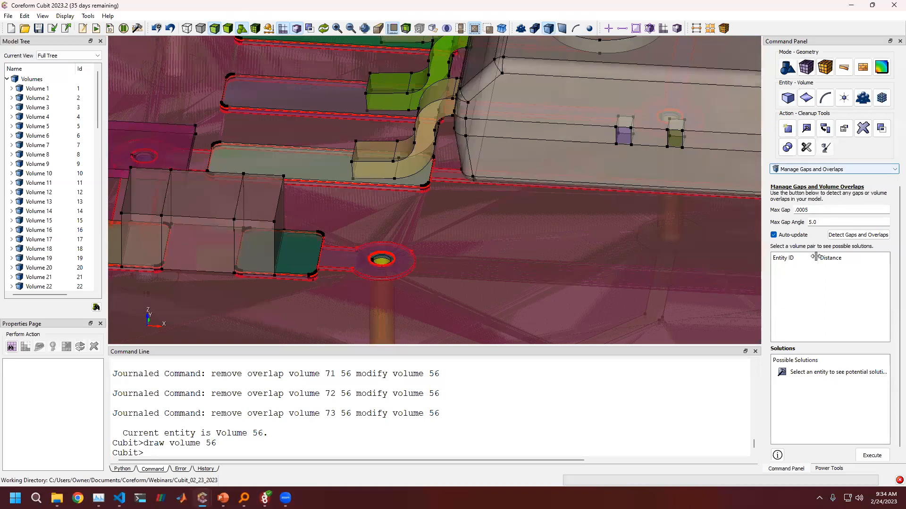
pyautogui.click(859, 236)
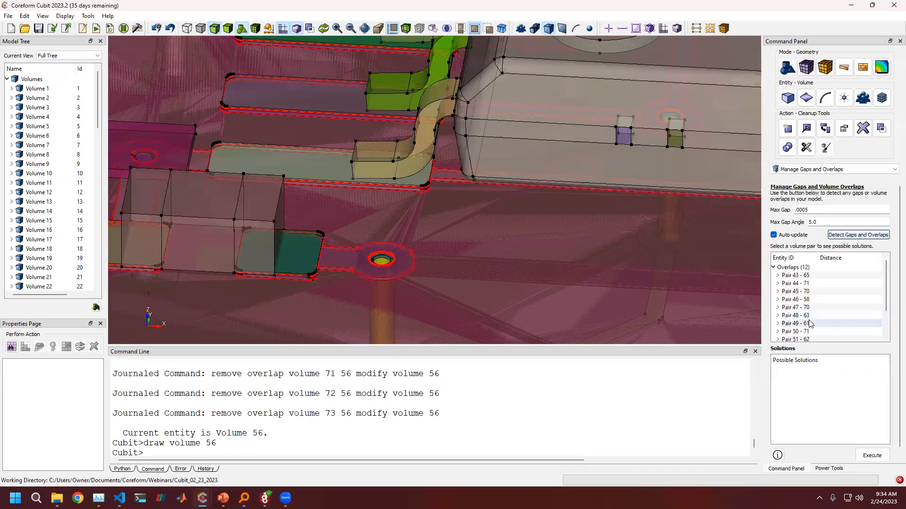
pyautogui.click(797, 275)
pyautogui.scroll(-6, 522, 238)
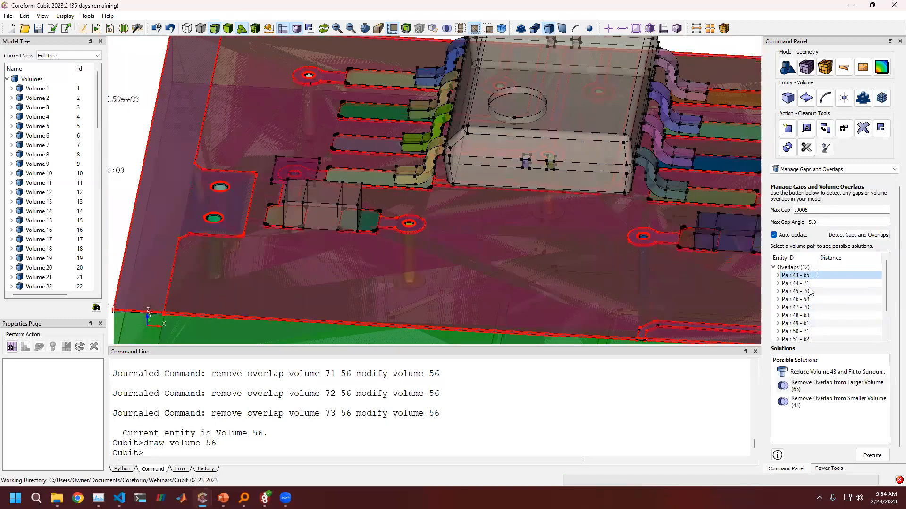
pyautogui.rightClick(793, 278)
pyautogui.click(811, 273)
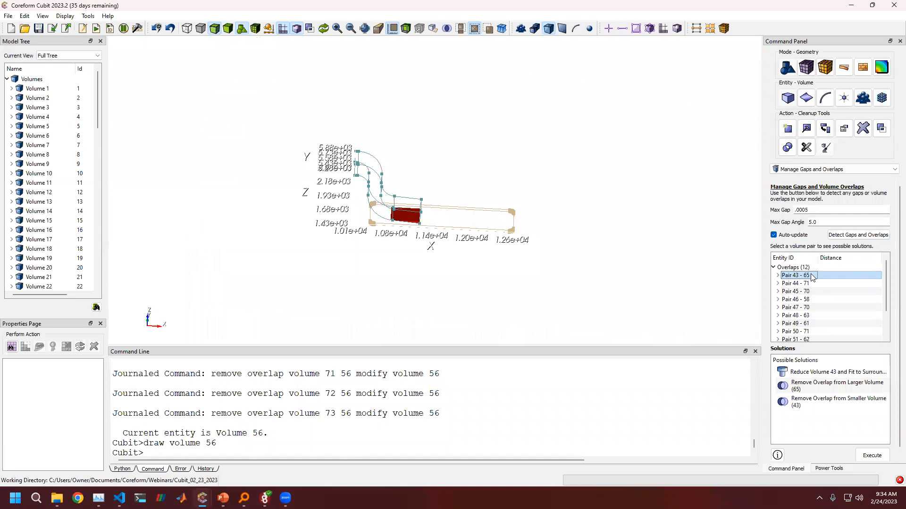
# Step: Redisplay the whole model and resolve overlap Pair 43 - 65 by removing the overlap from the larger volume, 65
pyautogui.scroll(8, 404, 231)
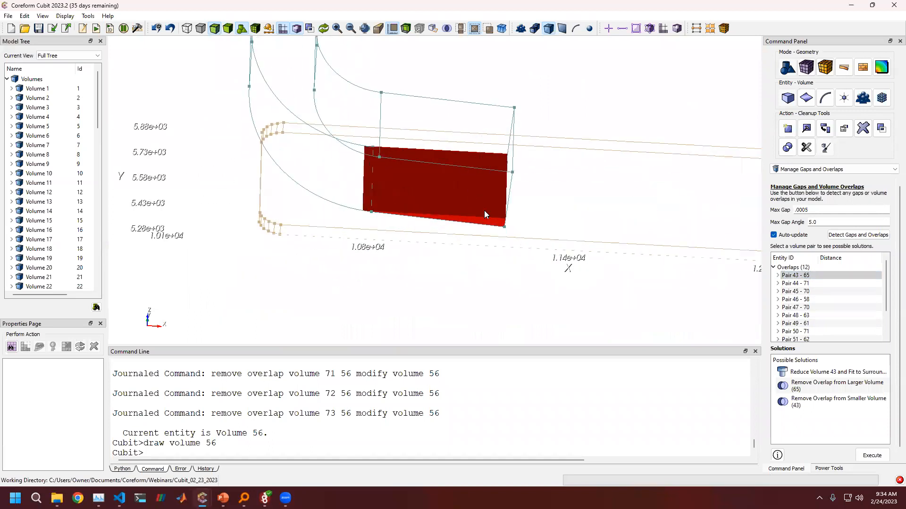
pyautogui.rightClick(795, 275)
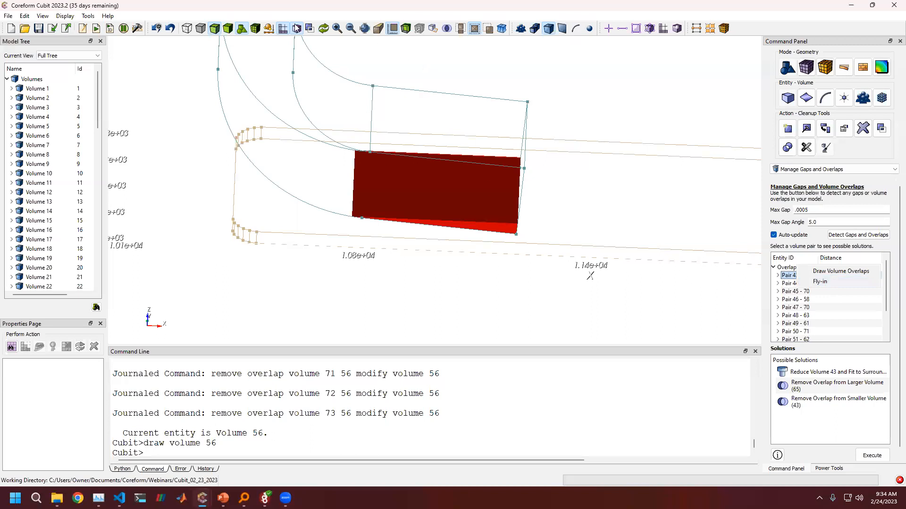
pyautogui.click(323, 29)
pyautogui.rightClick(806, 277)
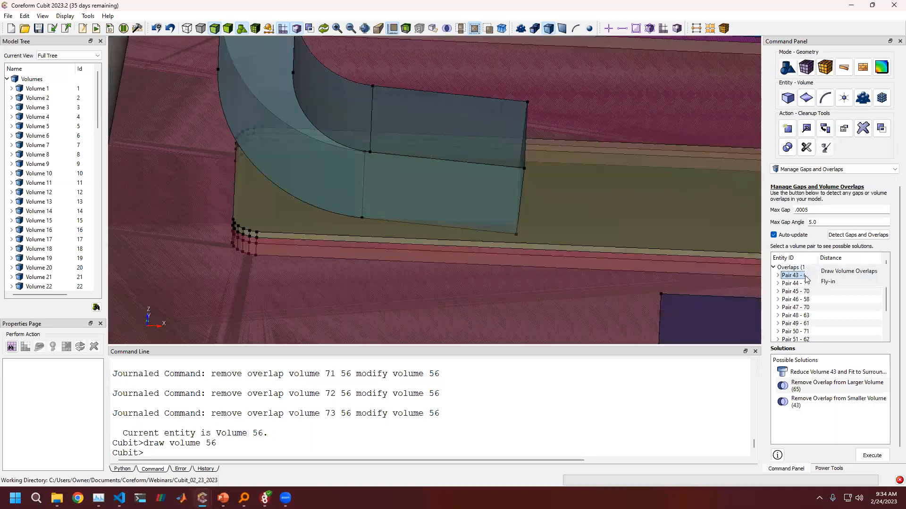
pyautogui.click(848, 391)
pyautogui.click(842, 390)
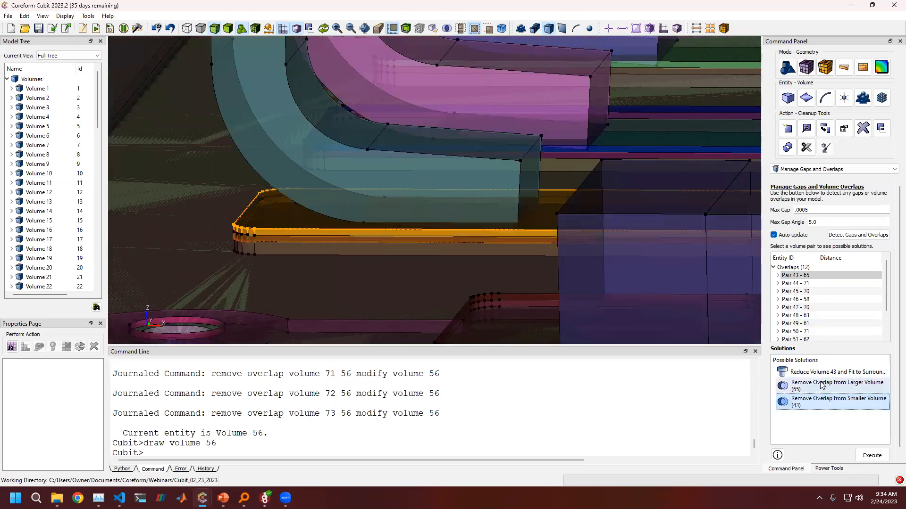
pyautogui.click(869, 457)
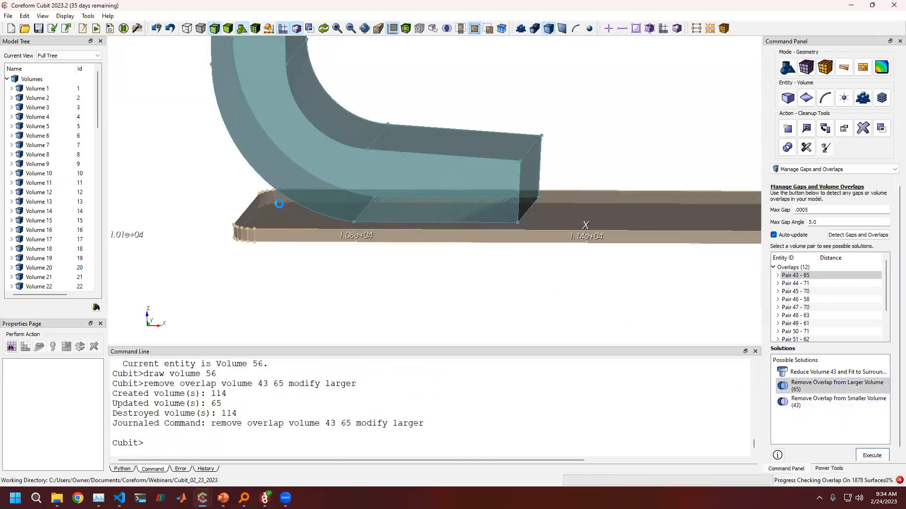
# Step: Inspect the modified lead and pad pair in opaque shaded display, and redisplay the whole circuit model
pyautogui.moveTo(447, 189)
pyautogui.mouseDown(button='middle')
pyautogui.moveTo(476, 176)
pyautogui.moveTo(494, 187)
pyautogui.moveTo(484, 180)
pyautogui.mouseUp(button='middle')
pyautogui.moveTo(379, 168); pyautogui.dragTo(383, 183, button='middle')
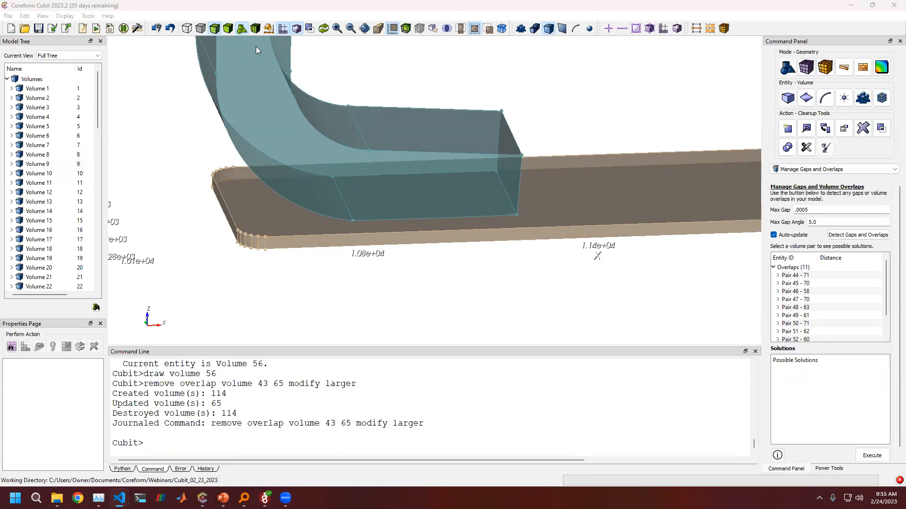
pyautogui.click(227, 29)
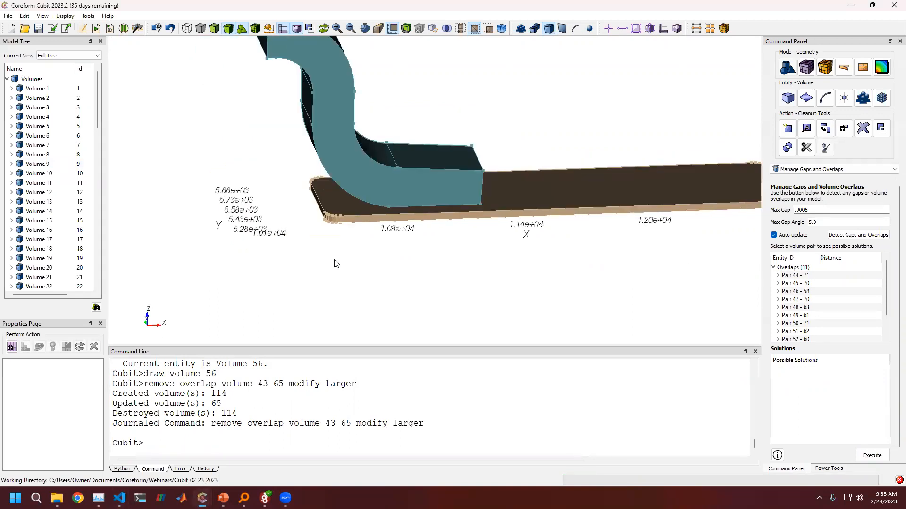
pyautogui.click(323, 28)
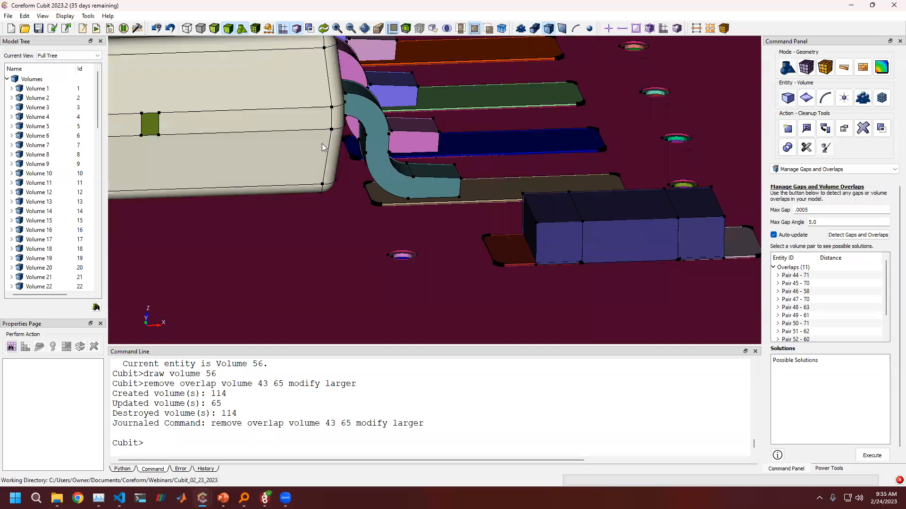
pyautogui.moveTo(374, 222); pyautogui.dragTo(425, 208, button='middle')
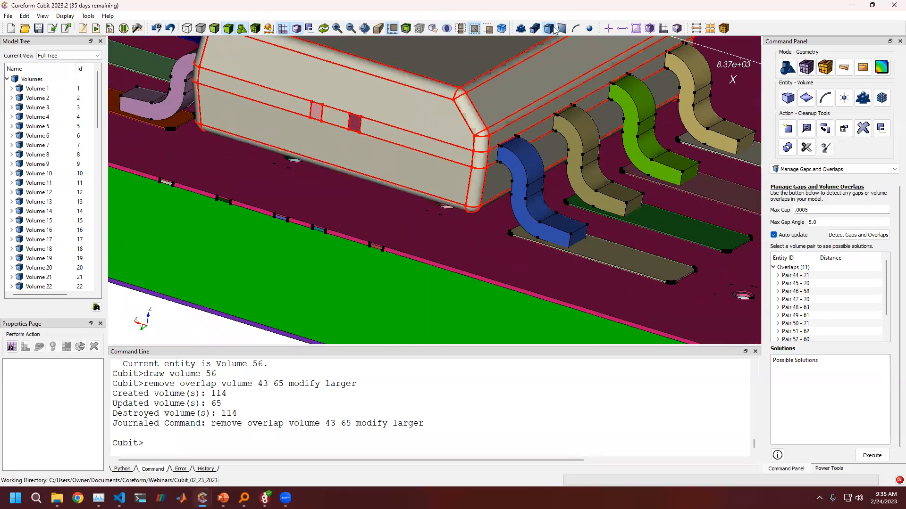
pyautogui.scroll(1, 535, 89)
# Step: Mesh the chip body, volume 57, with the Tetmesh scheme using the default settings
pyautogui.click(807, 68)
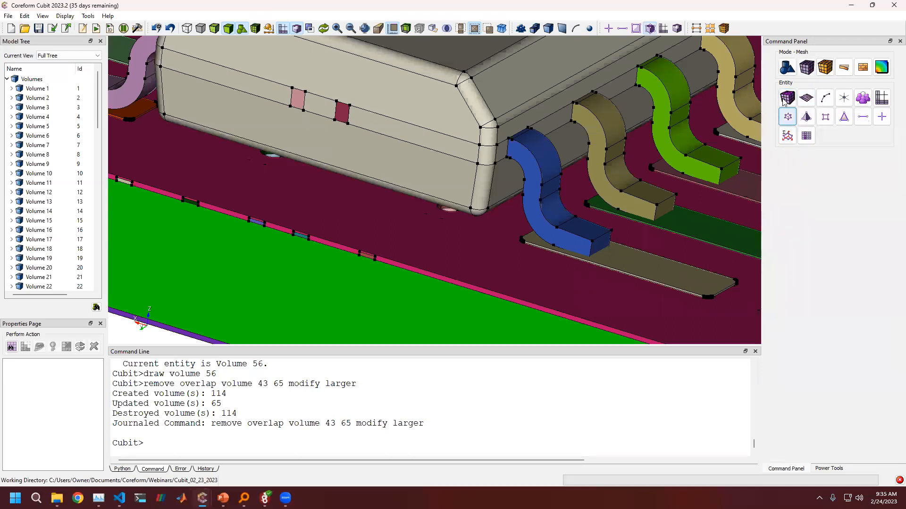
pyautogui.click(806, 166)
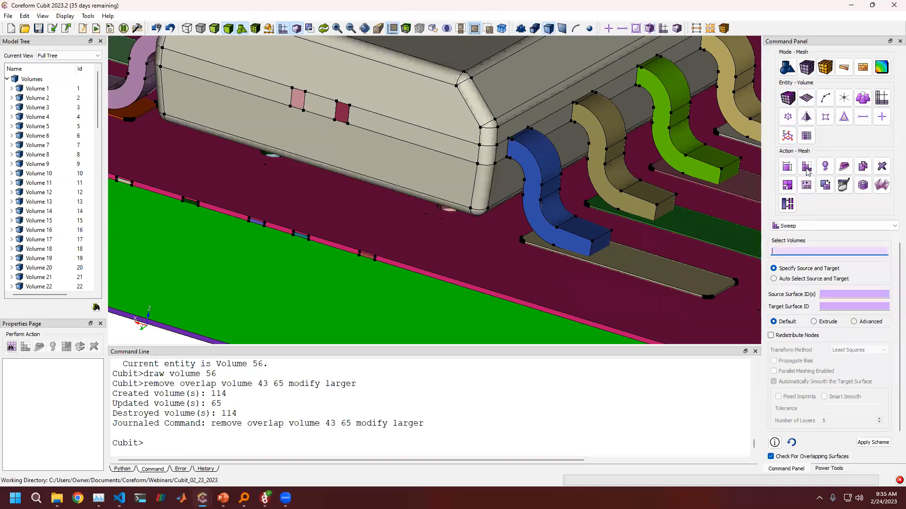
pyautogui.click(813, 225)
pyautogui.click(802, 270)
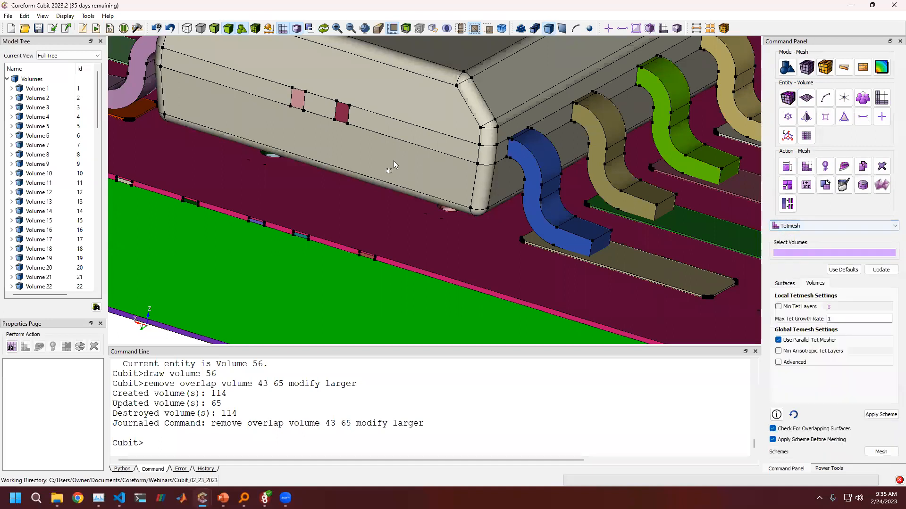
pyautogui.click(392, 166)
pyautogui.scroll(-5, 488, 86)
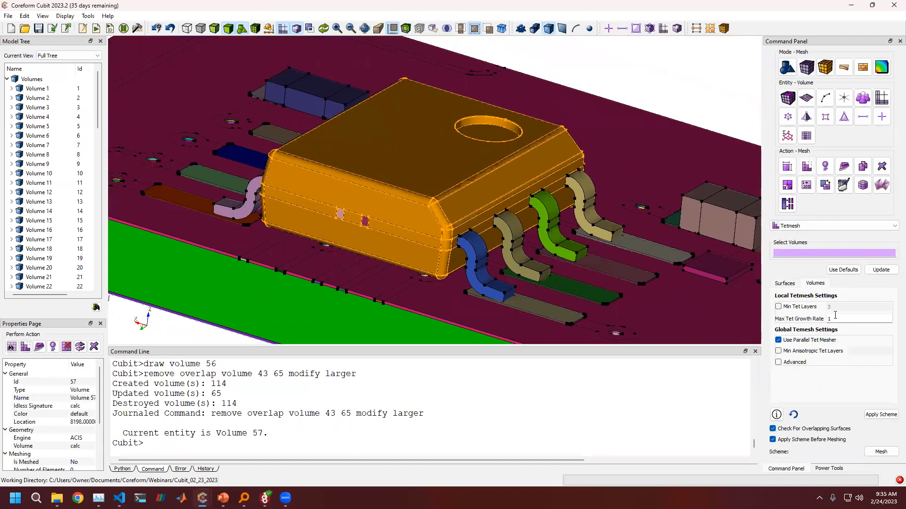
pyautogui.click(784, 252)
pyautogui.click(890, 454)
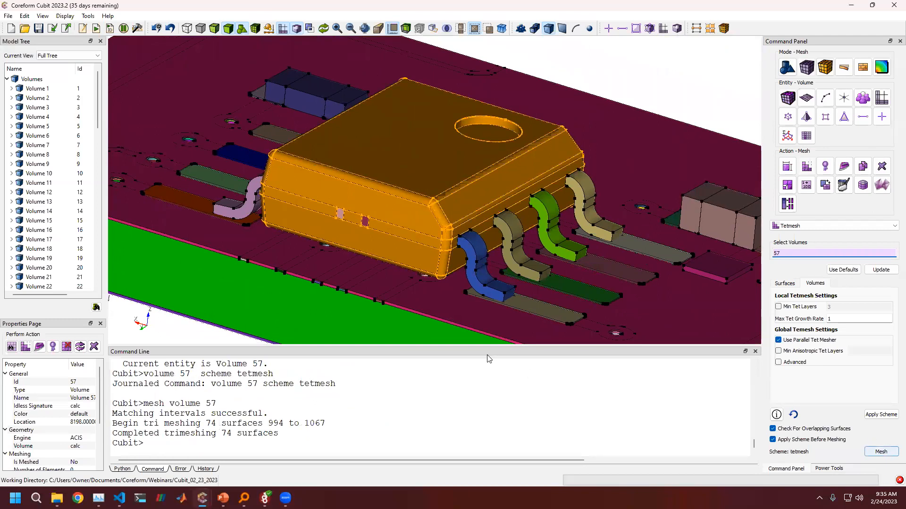
# Step: Clear the chip body's selection highlight and turn on mesh visibility to view its tet mesh
pyautogui.scroll(2, 277, 305)
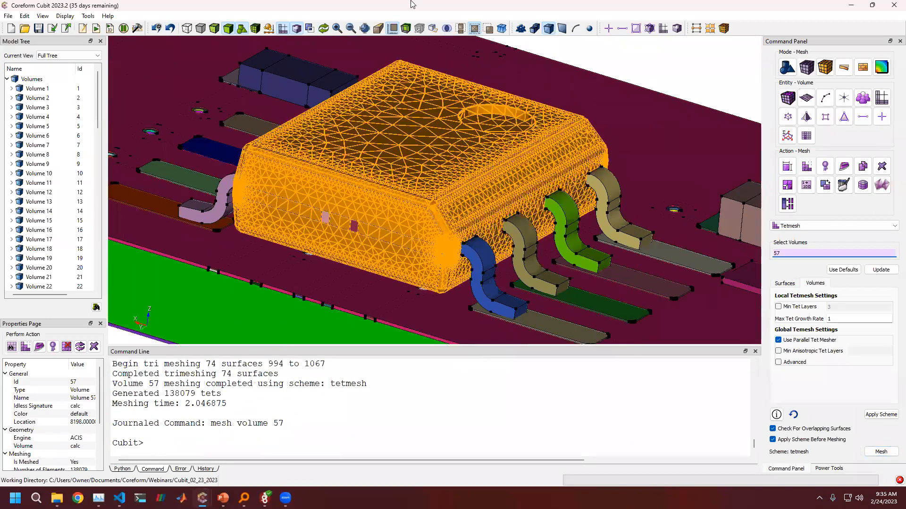
pyautogui.click(637, 76)
pyautogui.scroll(3, 643, 119)
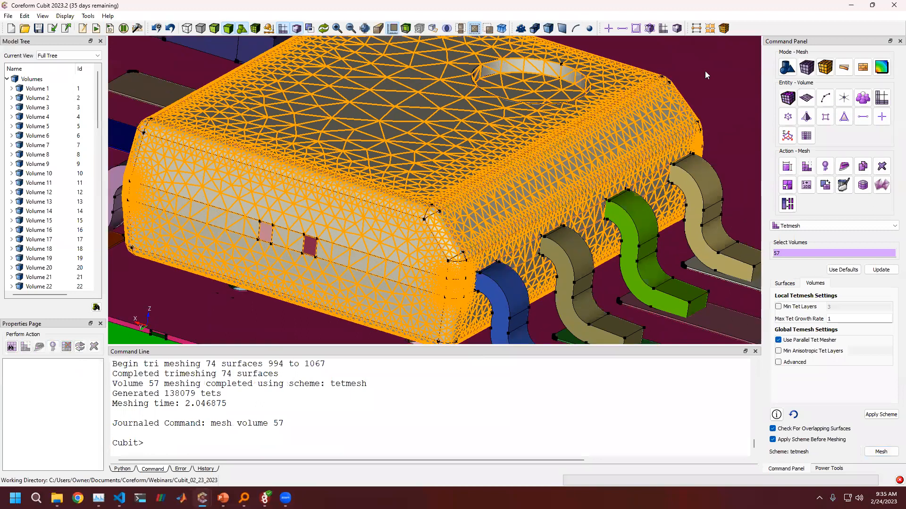
pyautogui.scroll(-4, 705, 71)
pyautogui.rightClick(574, 121)
pyautogui.click(597, 137)
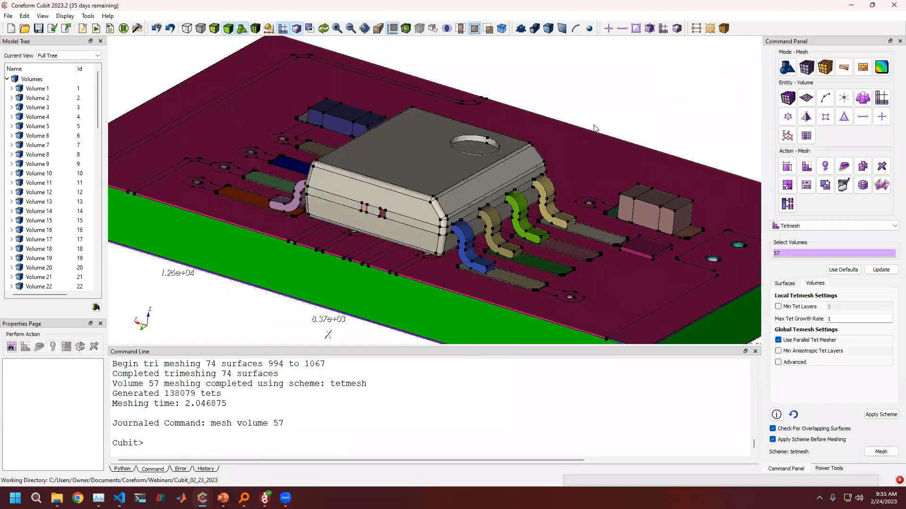
pyautogui.scroll(2, 527, 190)
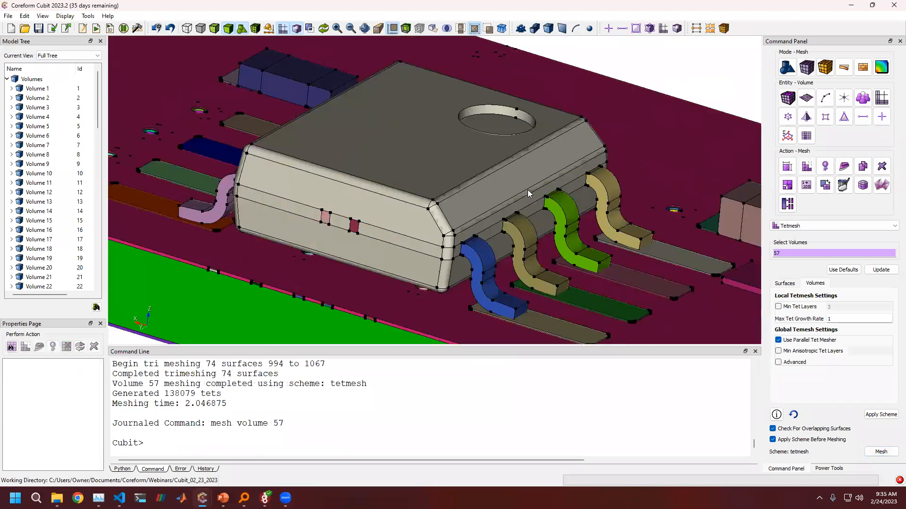
pyautogui.click(261, 29)
pyautogui.scroll(3, 489, 139)
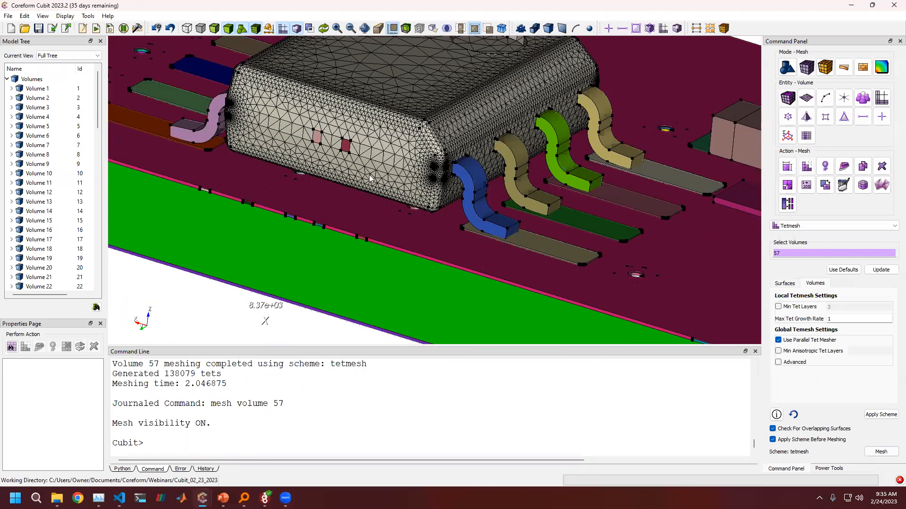
# Step: Examine the dense mesh clusters around the vertices at the chip body's rounded corner
pyautogui.scroll(3, 392, 183)
pyautogui.scroll(4, 416, 167)
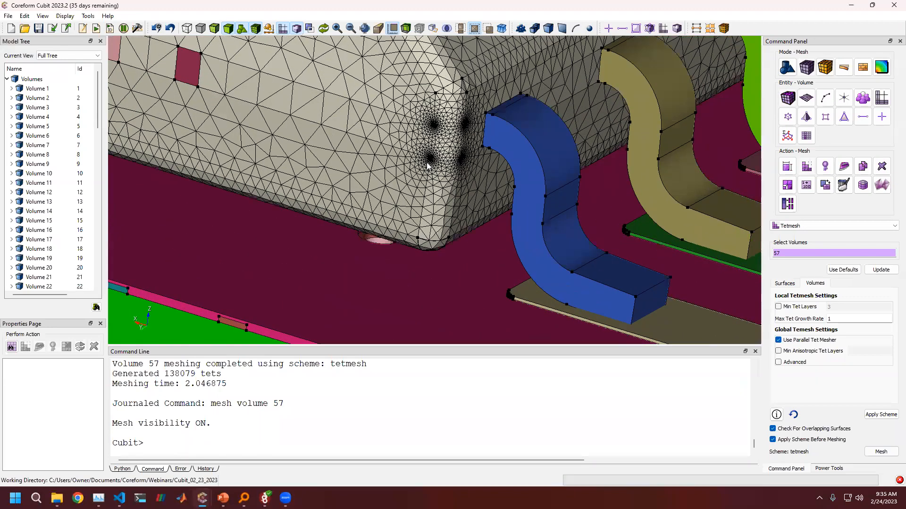
pyautogui.scroll(4, 429, 166)
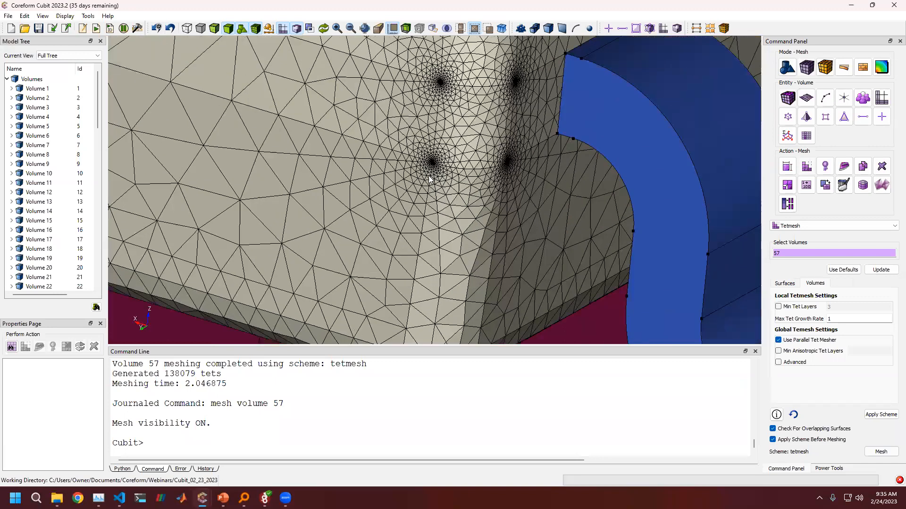
pyautogui.scroll(5, 427, 165)
pyautogui.moveTo(427, 141); pyautogui.dragTo(453, 186, button='middle')
pyautogui.scroll(5, 462, 168)
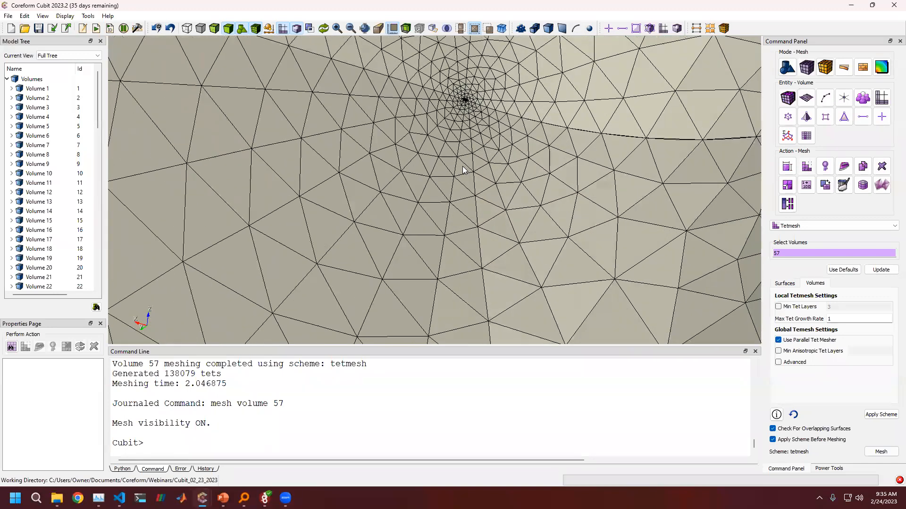
pyautogui.scroll(-5, 458, 155)
pyautogui.moveTo(461, 154); pyautogui.dragTo(443, 203, button='middle')
pyautogui.scroll(3, 474, 175)
pyautogui.scroll(2, 478, 173)
pyautogui.scroll(3, 447, 186)
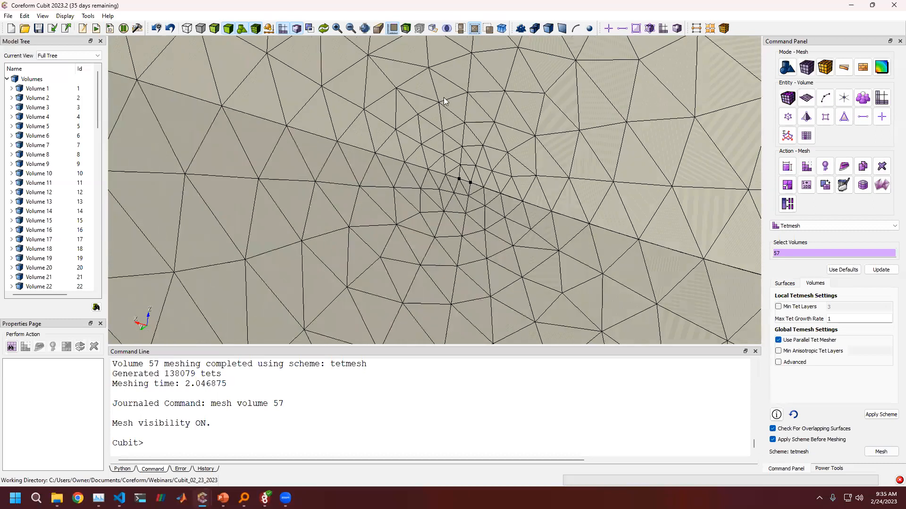
# Step: Turn off mesh visibility and inspect the tiny curve between two nearly coincident vertices at the chip body's corner
pyautogui.click(249, 29)
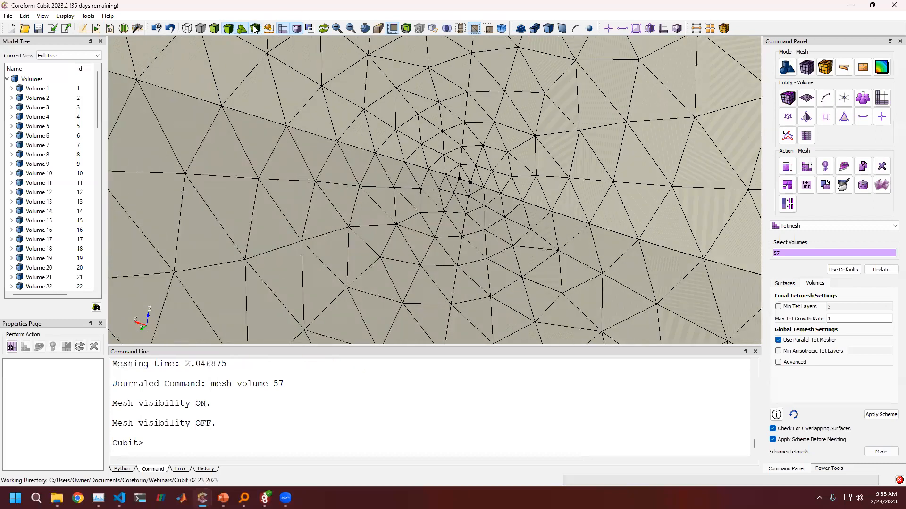
pyautogui.scroll(3, 469, 185)
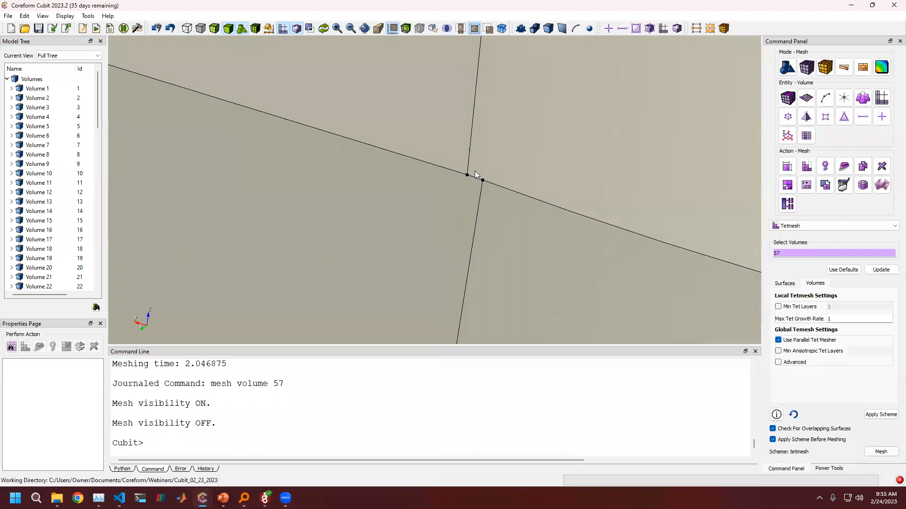
pyautogui.scroll(5, 495, 175)
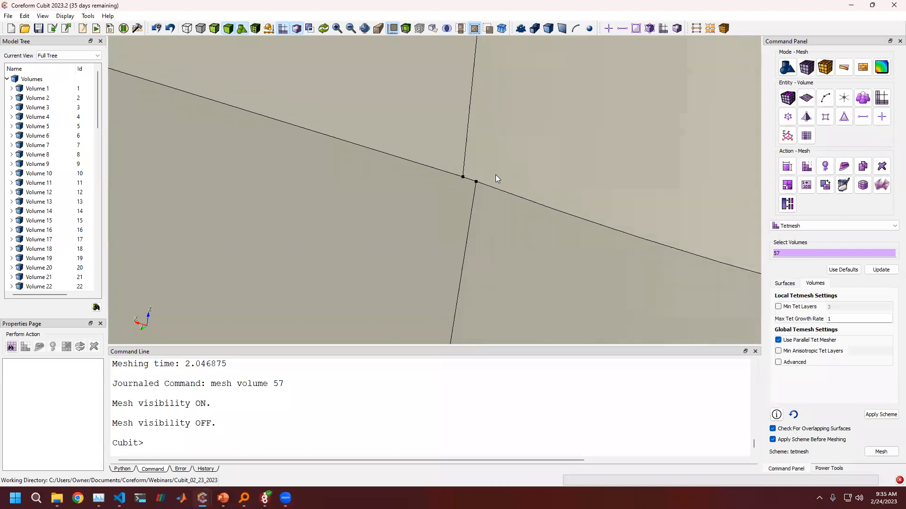
pyautogui.scroll(-8, 471, 186)
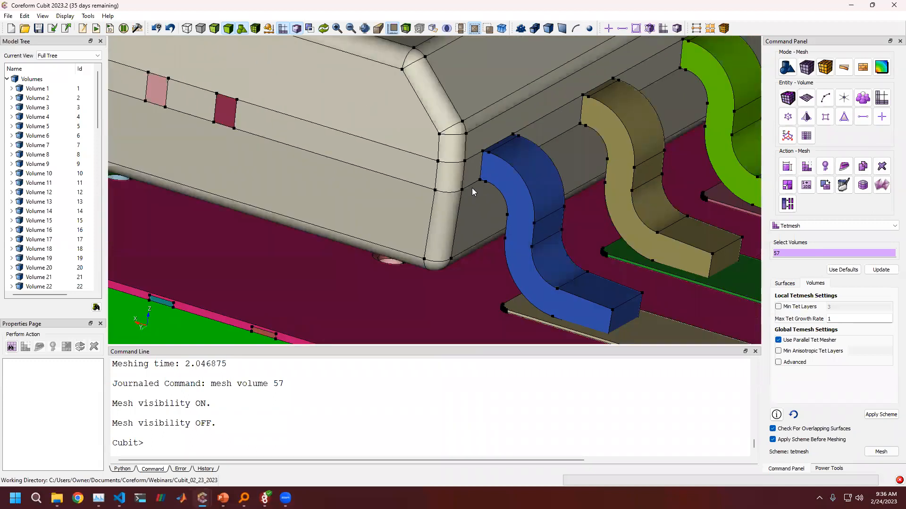
pyautogui.scroll(4, 444, 166)
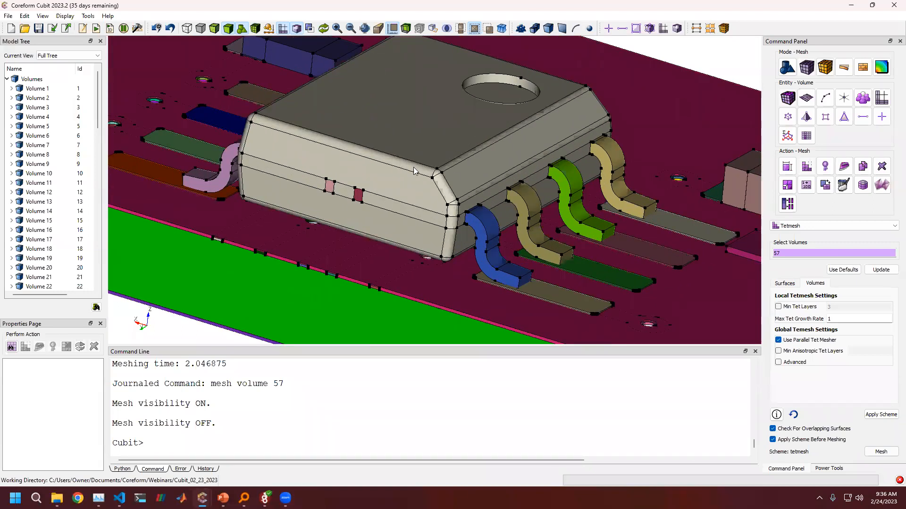
pyautogui.scroll(4, 421, 169)
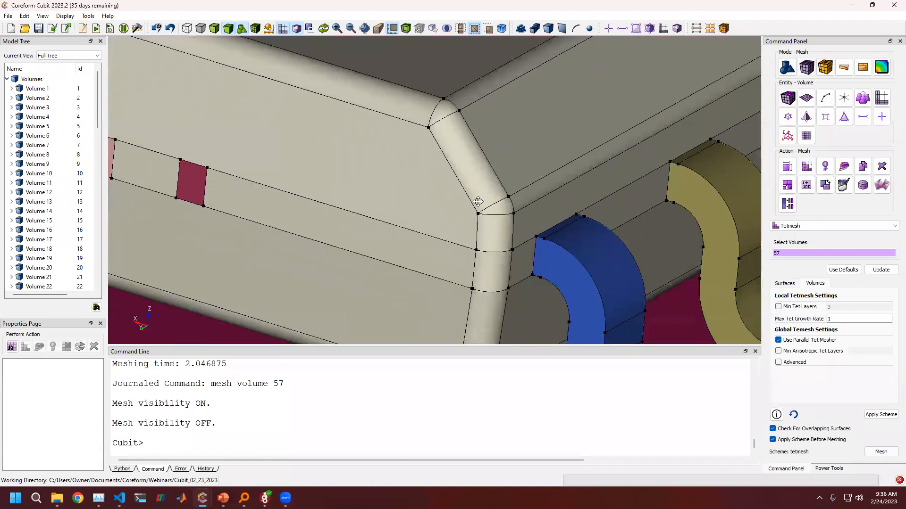
pyautogui.scroll(6, 470, 123)
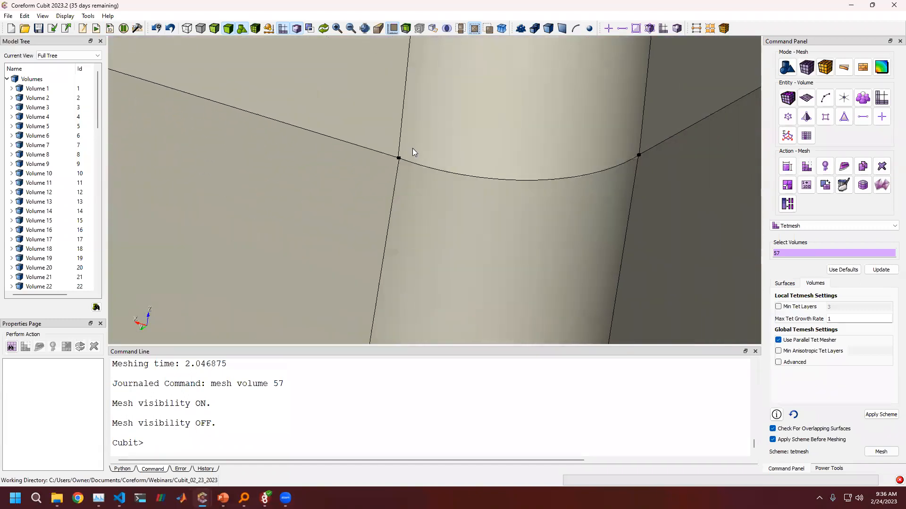
pyautogui.moveTo(219, 87); pyautogui.dragTo(385, 185, button='middle')
pyautogui.scroll(3, 343, 140)
pyautogui.scroll(3, 333, 152)
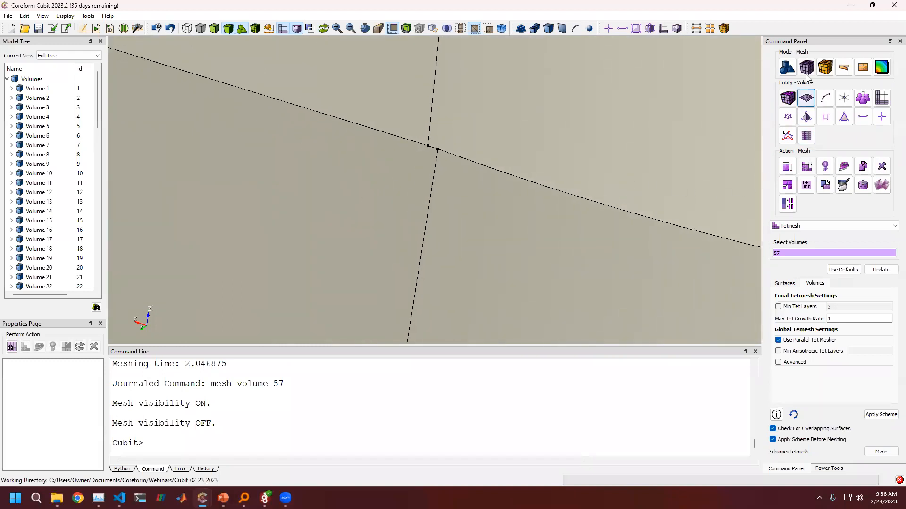
# Step: Return to the volume cleanup tools, choose Small Features, and detect small features in all volumes
pyautogui.click(792, 64)
pyautogui.click(824, 169)
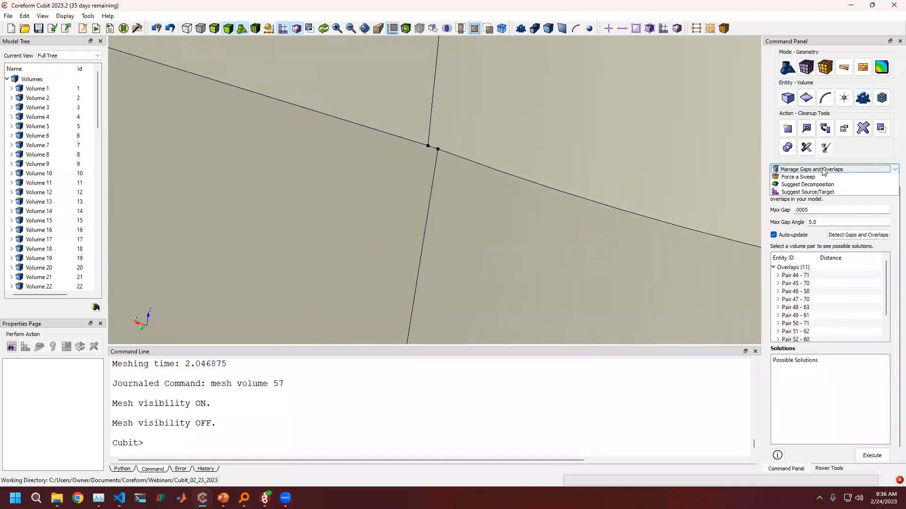
pyautogui.click(840, 234)
pyautogui.click(862, 242)
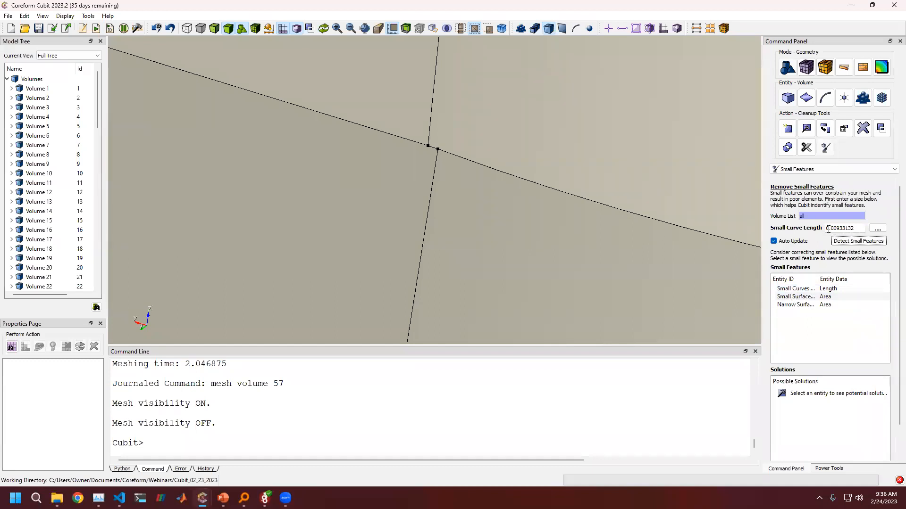
# Step: Select the tiny curve between the two corner vertices and check its length against the Small Curve Length setting
pyautogui.moveTo(828, 229); pyautogui.dragTo(858, 229)
pyautogui.click(836, 228)
pyautogui.moveTo(836, 229); pyautogui.dragTo(824, 229)
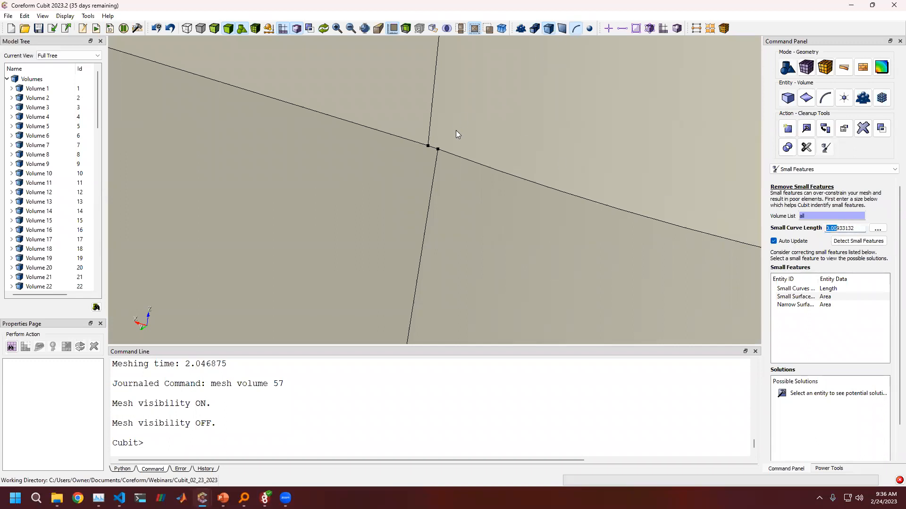
pyautogui.click(434, 150)
pyautogui.scroll(-2, 96, 432)
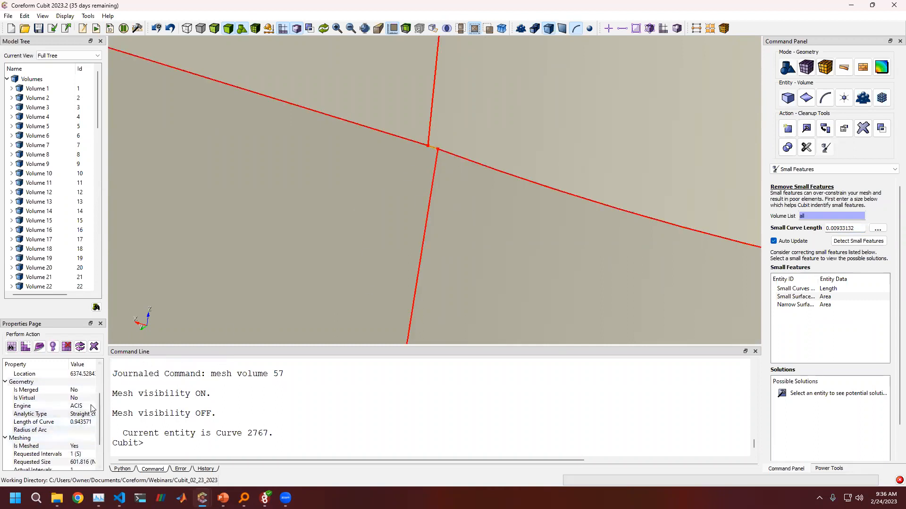
# Step: Check the tiny curve's length in its properties and compare its size with the chip body's rounded corner and nearby lead
pyautogui.click(73, 422)
pyautogui.scroll(-3, 472, 204)
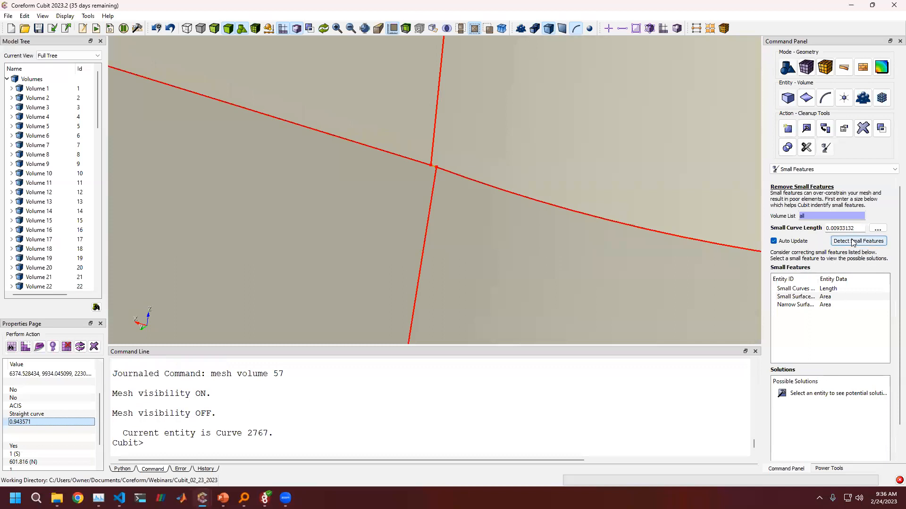
pyautogui.moveTo(549, 227); pyautogui.dragTo(513, 234)
pyautogui.scroll(-3, 513, 233)
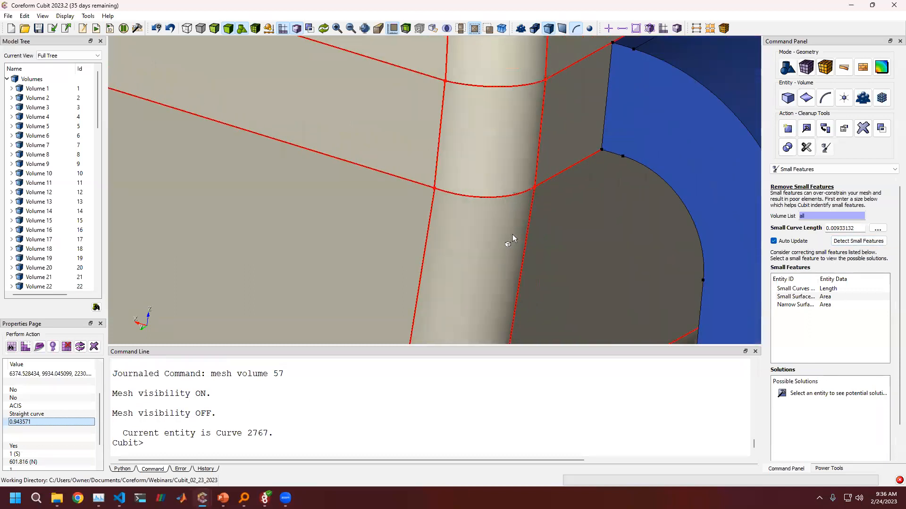
pyautogui.scroll(-2, 512, 234)
pyautogui.scroll(-3, 511, 234)
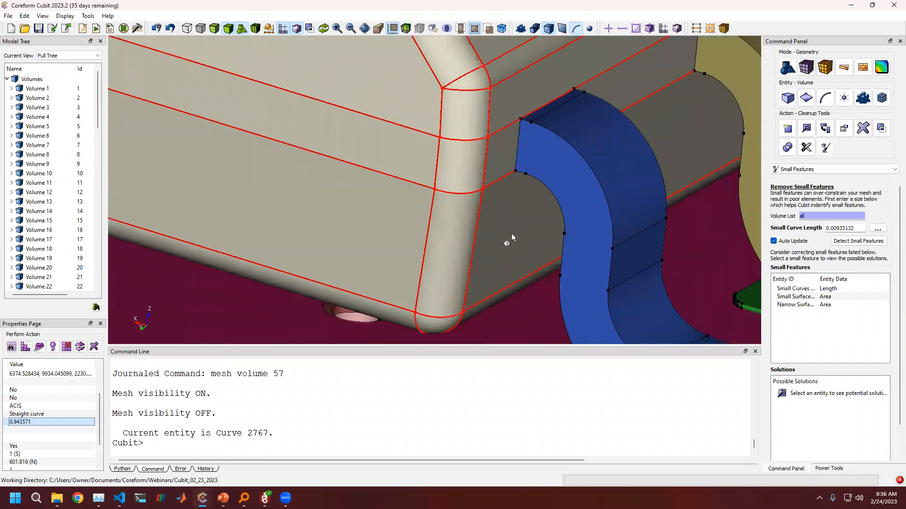
pyautogui.scroll(5, 510, 234)
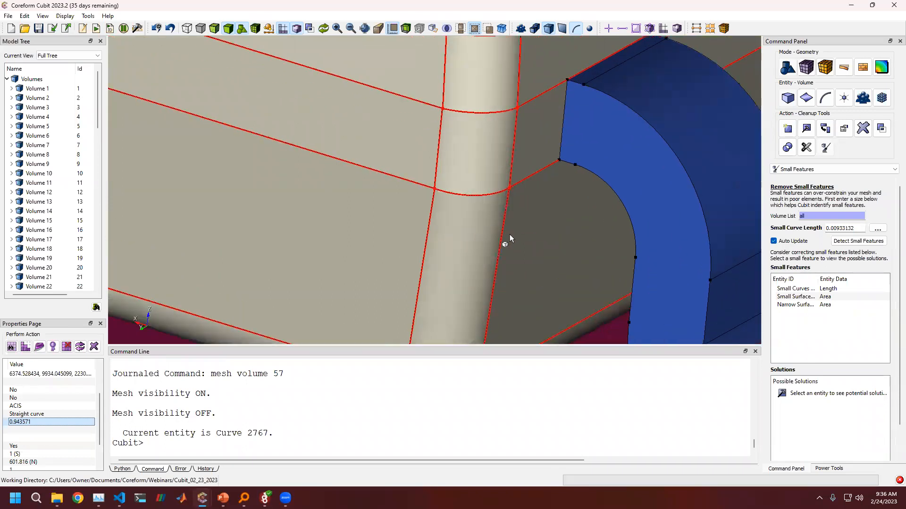
pyautogui.scroll(6, 509, 234)
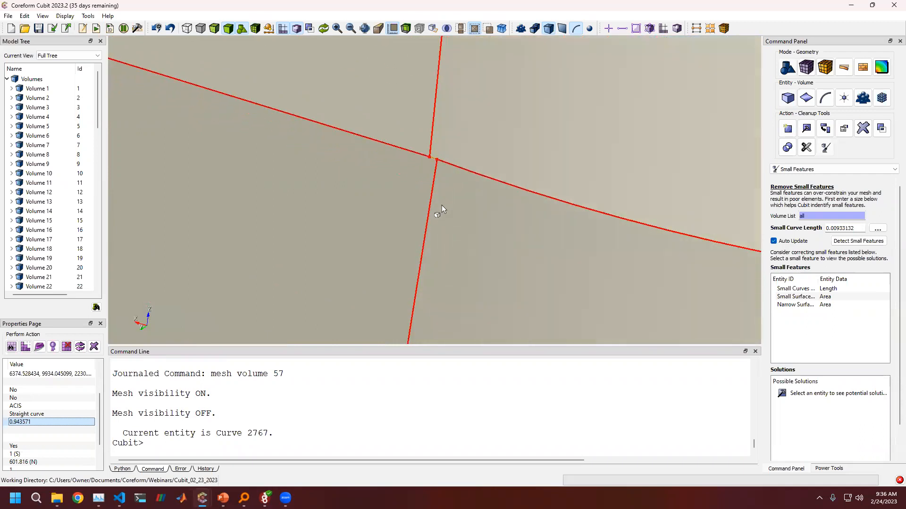
pyautogui.scroll(1, 513, 189)
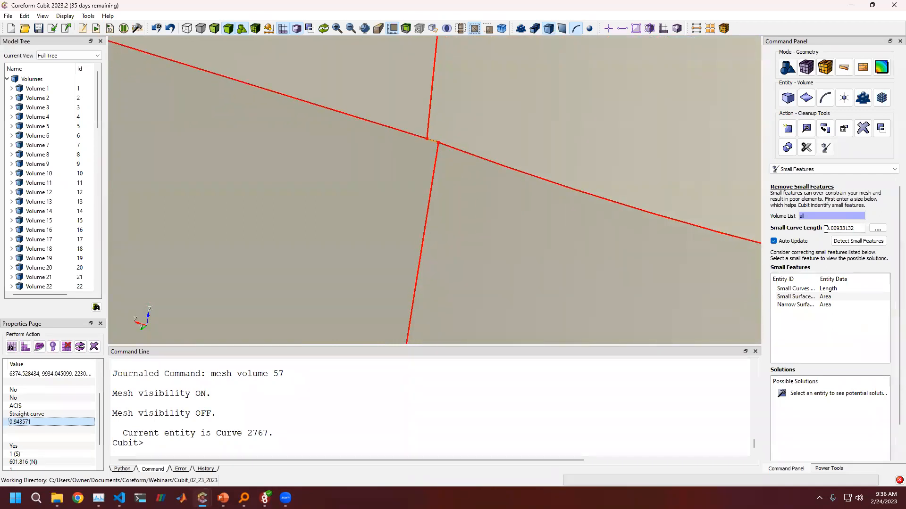
# Step: Set the Small Curve Length to 2, detect small features in all volumes, and look through the detected curves
pyautogui.moveTo(824, 229); pyautogui.dragTo(857, 234)
pyautogui.write('2')
pyautogui.click(860, 241)
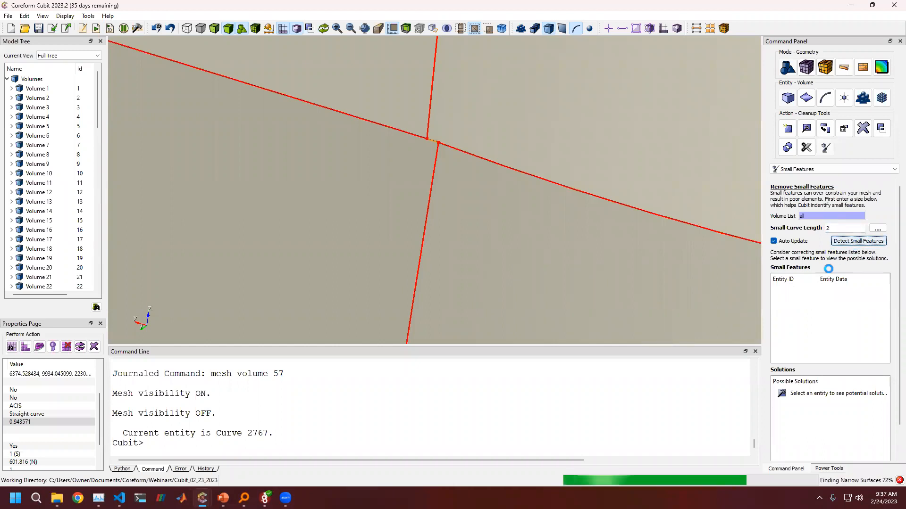
pyautogui.scroll(-10, 829, 310)
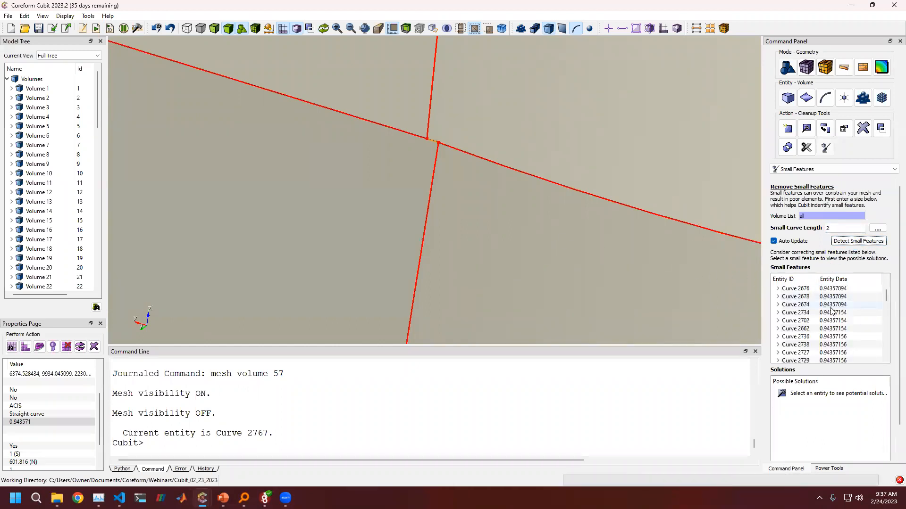
pyautogui.scroll(10, 814, 305)
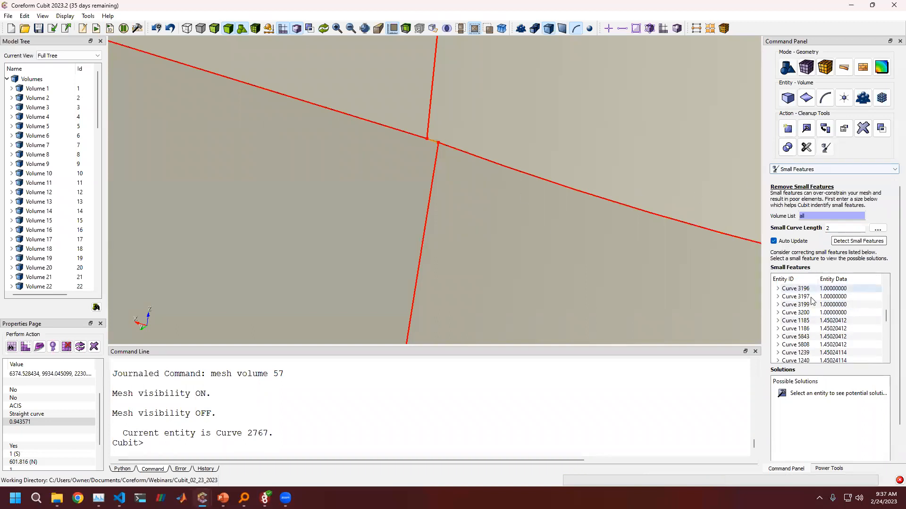
# Step: Select Curve 2764 among the small curves, review its possible solutions, and try the Remove Surface 1041 solution
pyautogui.click(812, 297)
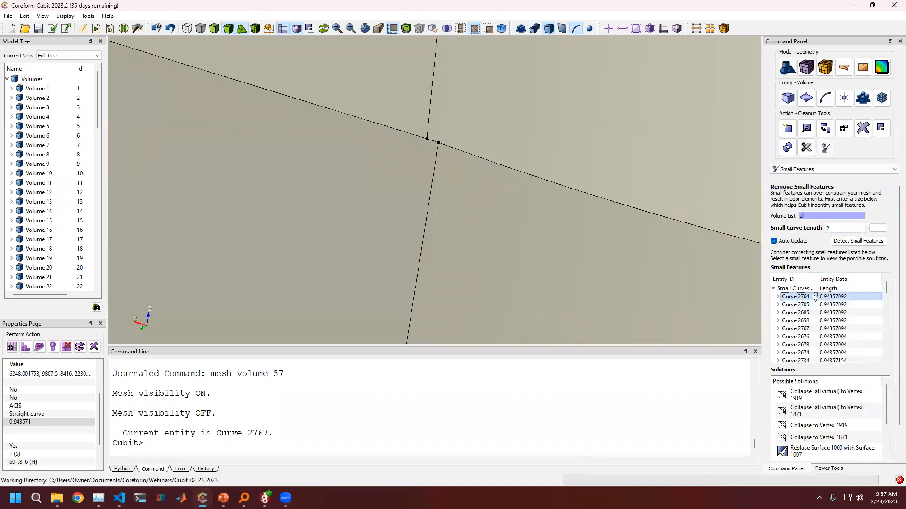
pyautogui.scroll(-3, 831, 415)
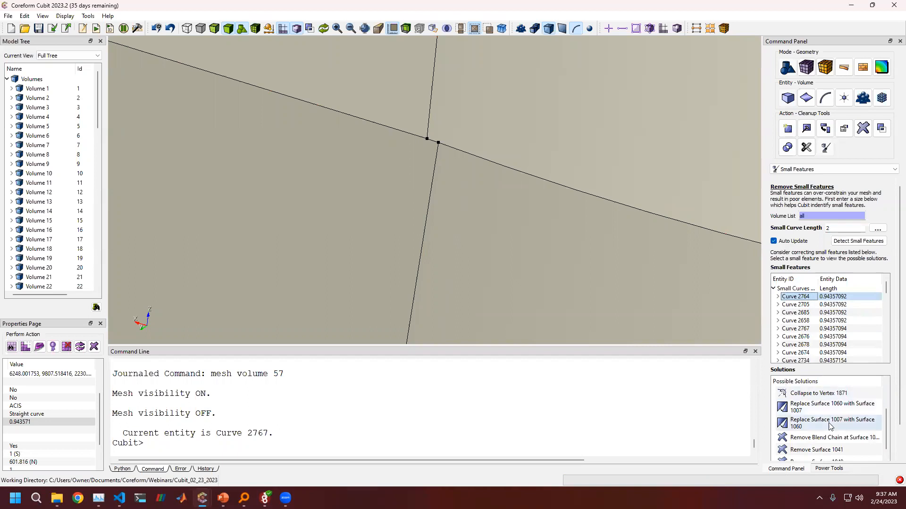
pyautogui.scroll(3, 821, 436)
pyautogui.scroll(-3, 824, 422)
pyautogui.scroll(-1, 819, 437)
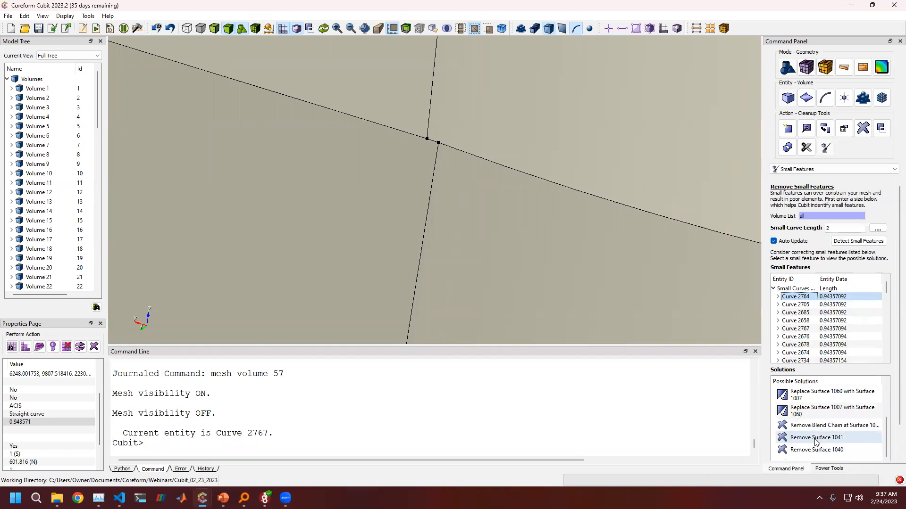
pyautogui.doubleClick(815, 437)
pyautogui.scroll(4, 815, 433)
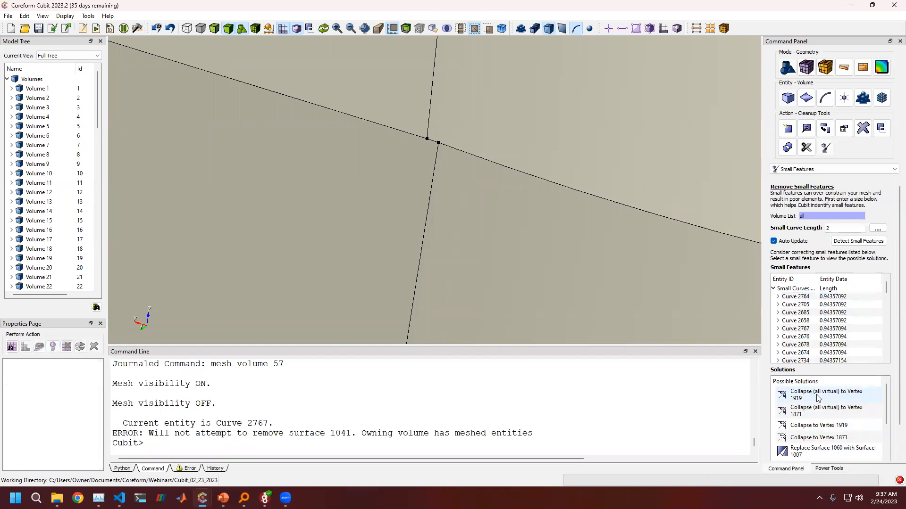
pyautogui.scroll(-3, 800, 408)
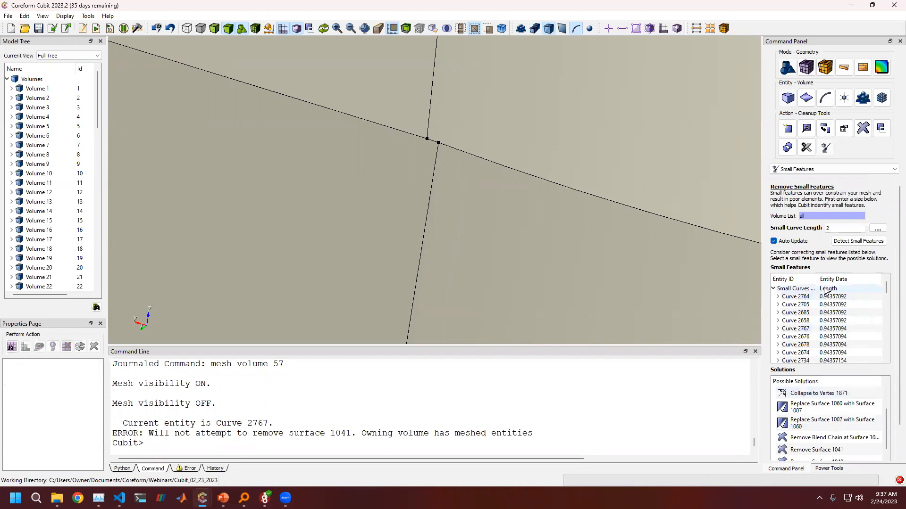
# Step: Zoom to Curve 2764 and inspect where its two end vertices meet the corner edges
pyautogui.rightClick(802, 297)
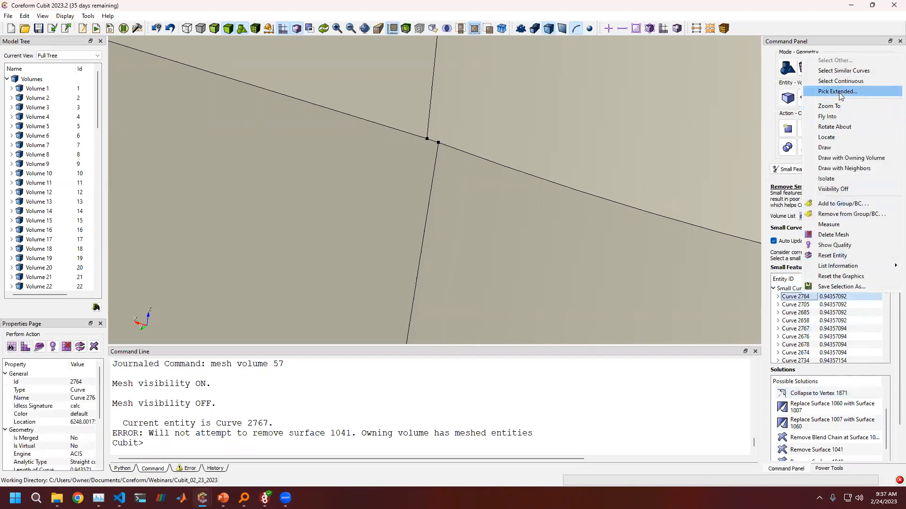
pyautogui.click(828, 106)
pyautogui.scroll(-2, 491, 215)
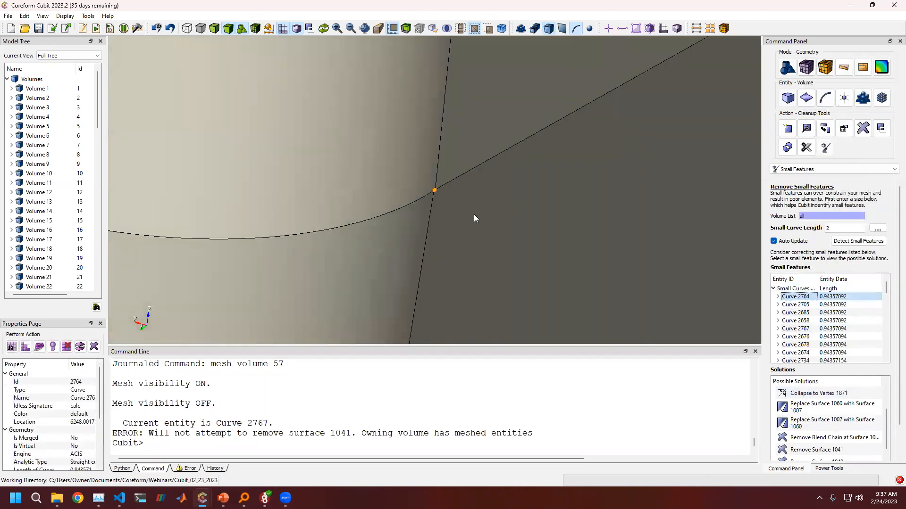
pyautogui.scroll(5, 470, 214)
pyautogui.moveTo(451, 233); pyautogui.dragTo(384, 218)
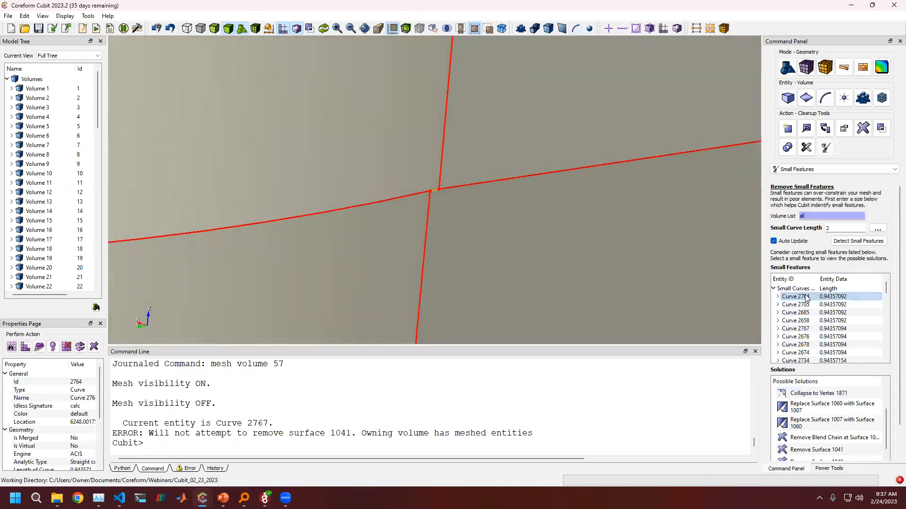
# Step: Preview the Collapse to Vertex 1871, surface 1060/1007 replacement, and Remove Surface 1041 solutions for the tiny curve
pyautogui.click(812, 397)
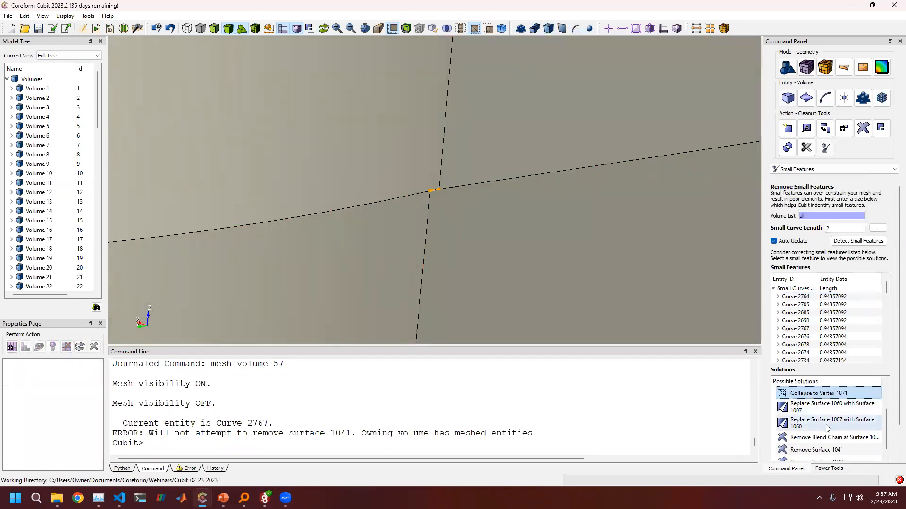
pyautogui.click(819, 407)
pyautogui.click(821, 423)
pyautogui.scroll(-2, 826, 434)
pyautogui.click(817, 409)
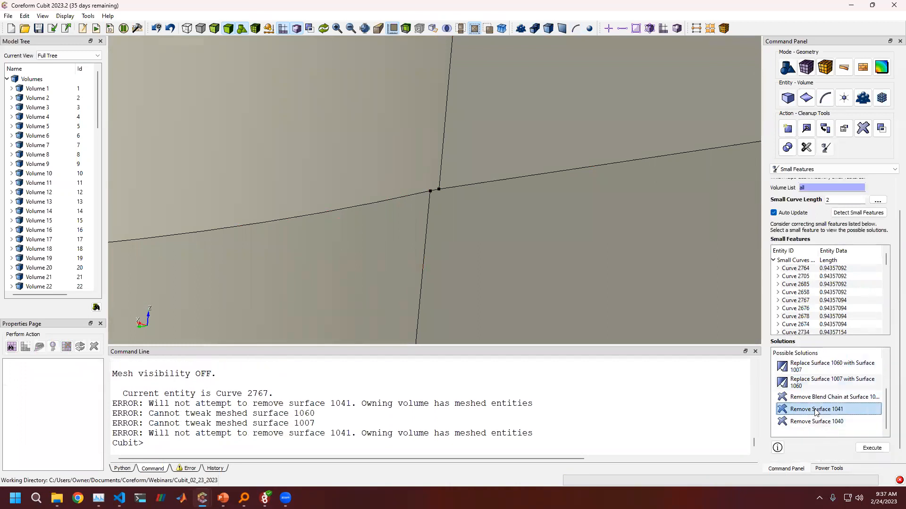
pyautogui.scroll(2, 830, 278)
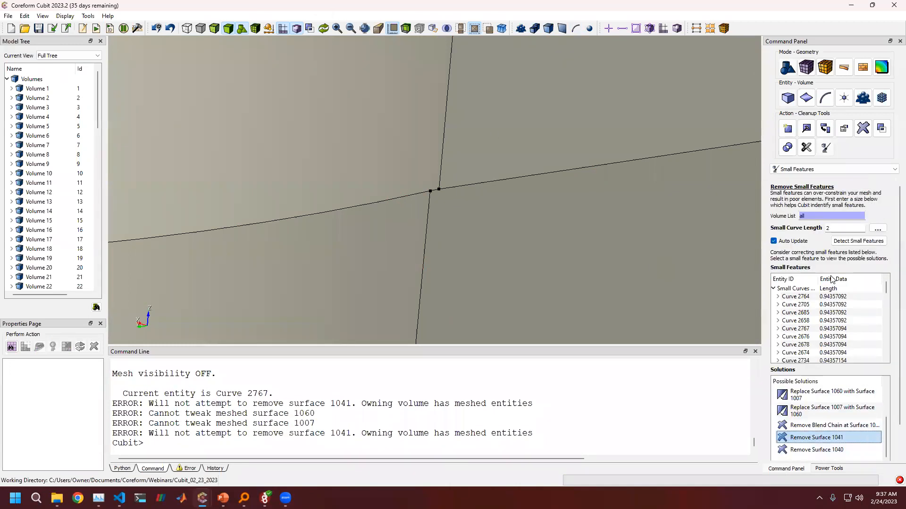
# Step: Reselect Curve 2764, list its vertices, and preview its blend chain removal and surface replacement solutions
pyautogui.click(797, 298)
pyautogui.scroll(-2, 818, 392)
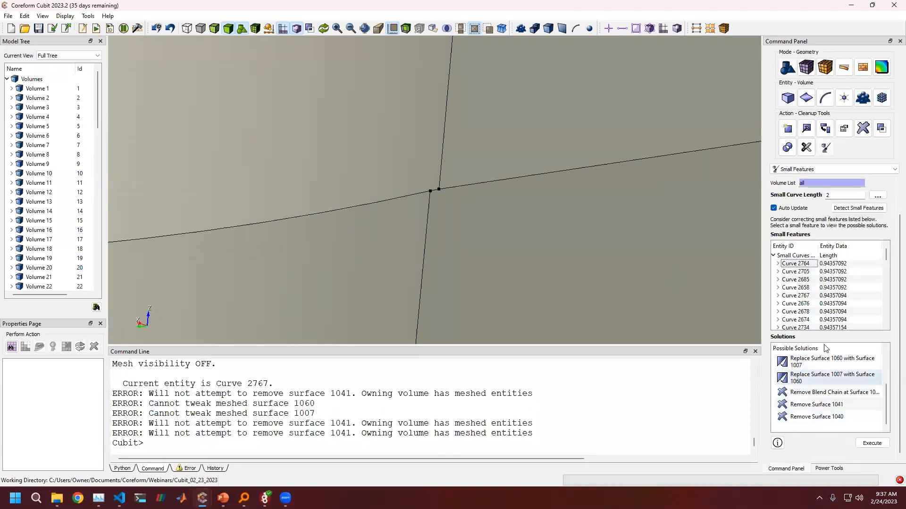
pyautogui.click(778, 264)
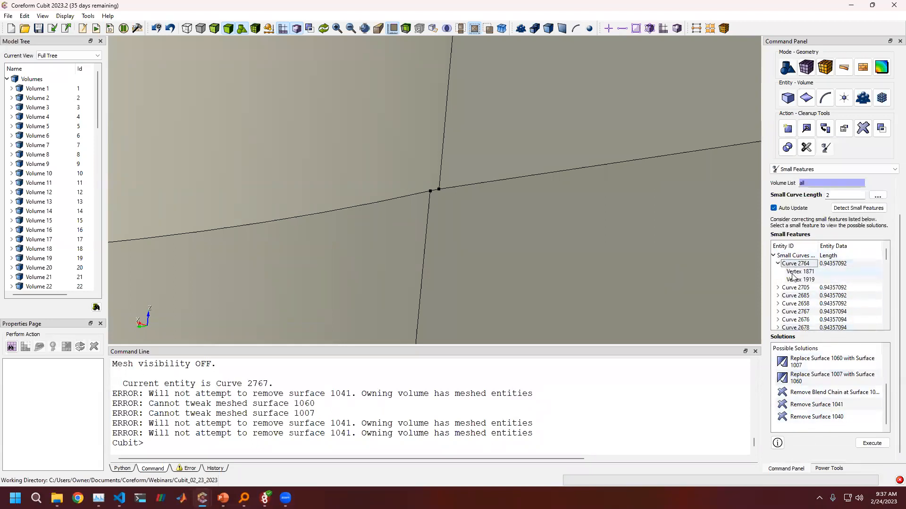
pyautogui.click(795, 264)
pyautogui.scroll(-4, 820, 387)
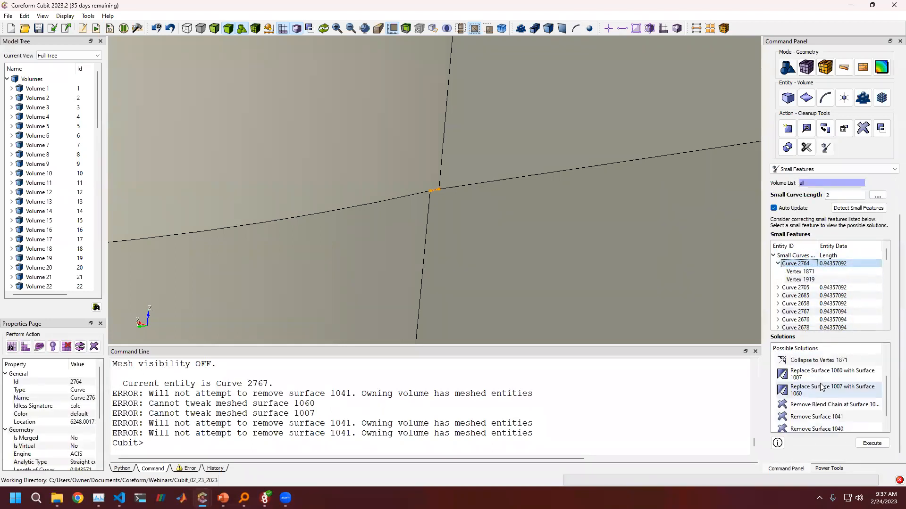
pyautogui.click(821, 404)
pyautogui.click(821, 393)
pyautogui.click(821, 378)
pyautogui.scroll(4, 821, 380)
# Step: Try to collapse Curve 2764 with the all-virtual collapse to Vertex 1871 and the regular collapse to Vertex 1919
pyautogui.click(821, 382)
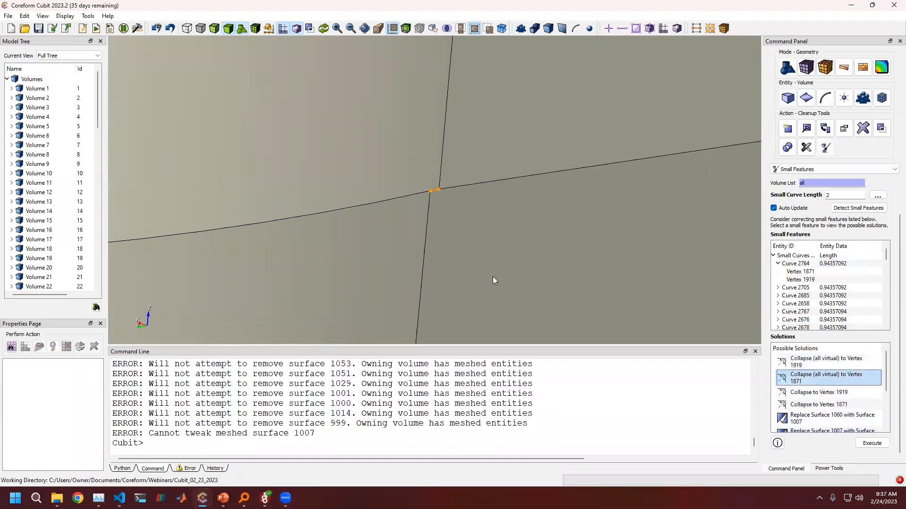
pyautogui.click(872, 443)
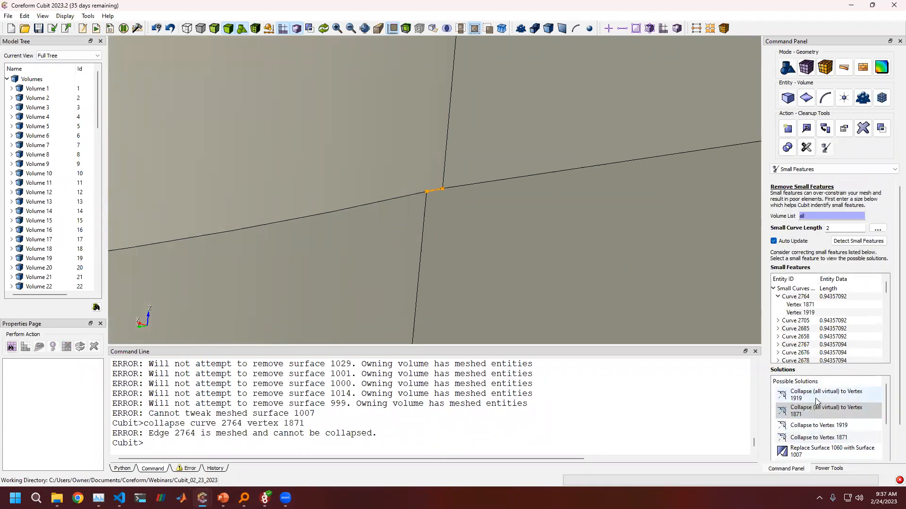
pyautogui.click(816, 399)
pyautogui.click(818, 426)
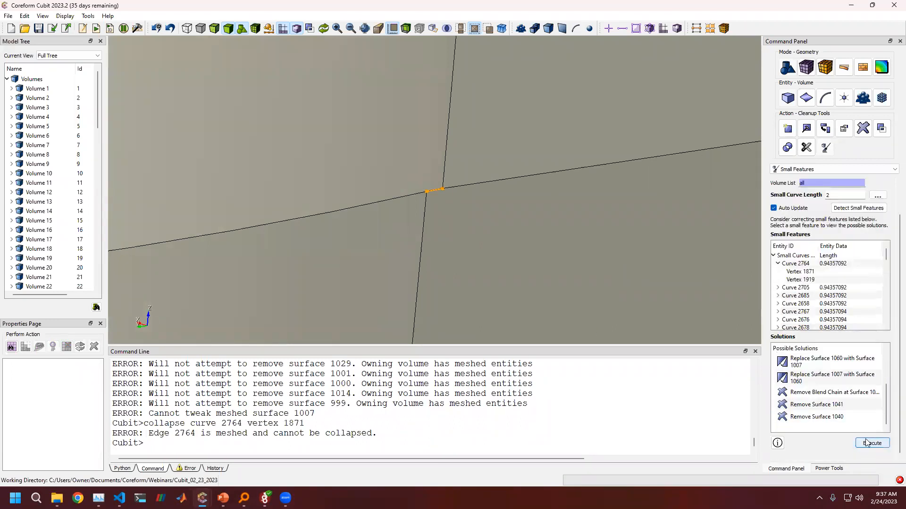
pyautogui.click(868, 443)
# Step: Delete the existing mesh from the whole model with the delete mesh command
pyautogui.click(291, 415)
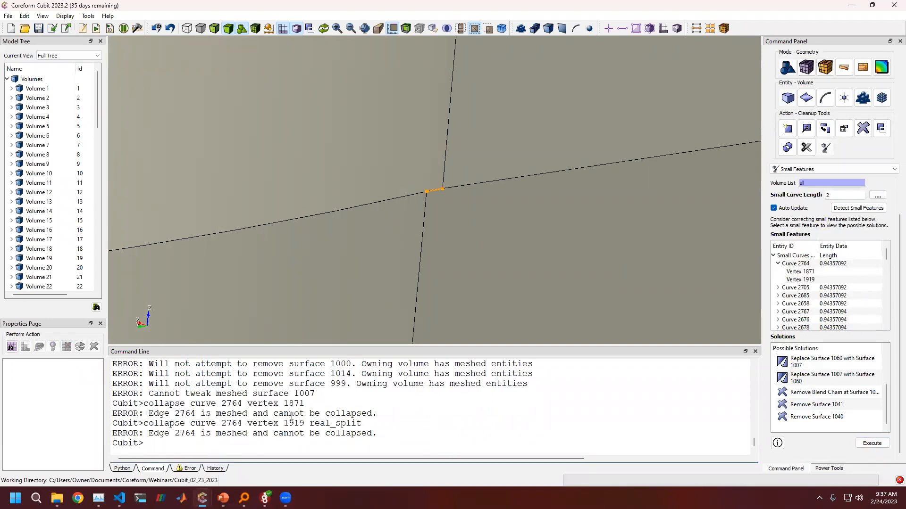
pyautogui.write('delete mesh')
pyautogui.press('Return')
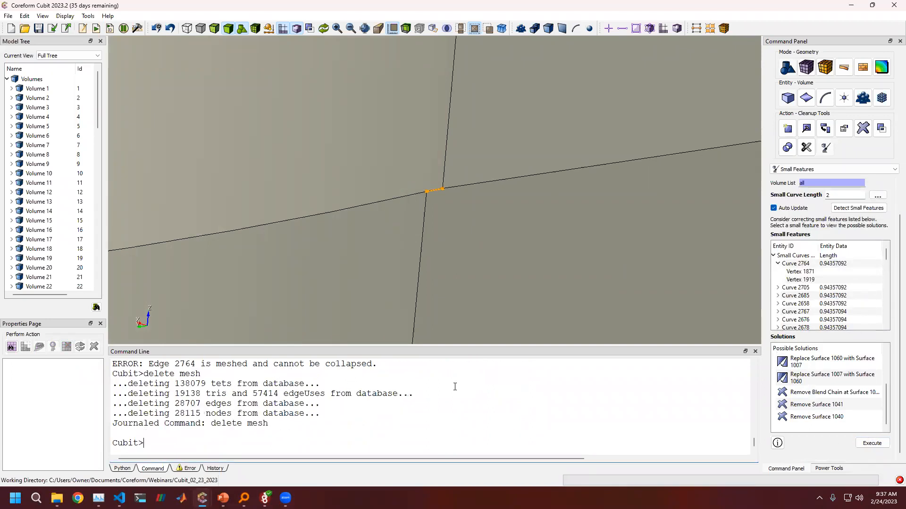
# Step: Preview the Remove Surface 1040, Remove Blend Chain, and surface 1007/1060 replacement solutions on the unmeshed model
pyautogui.click(872, 443)
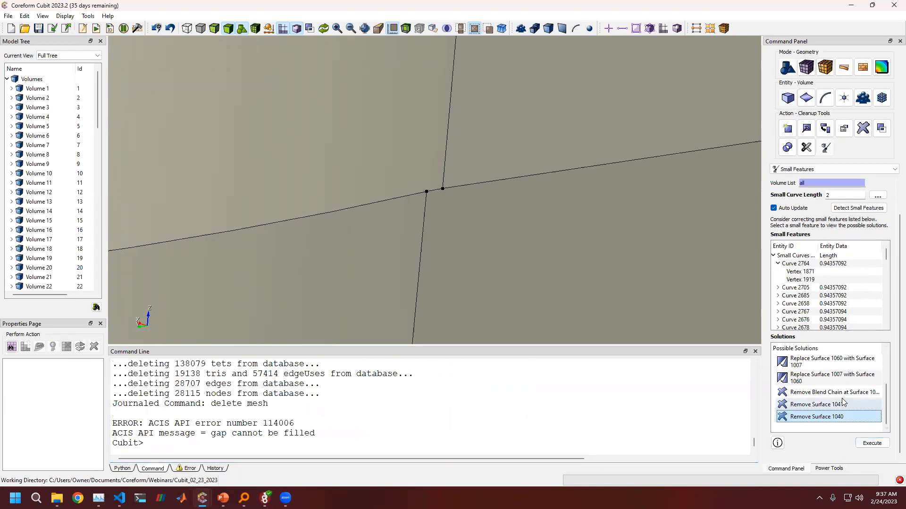
pyautogui.click(804, 392)
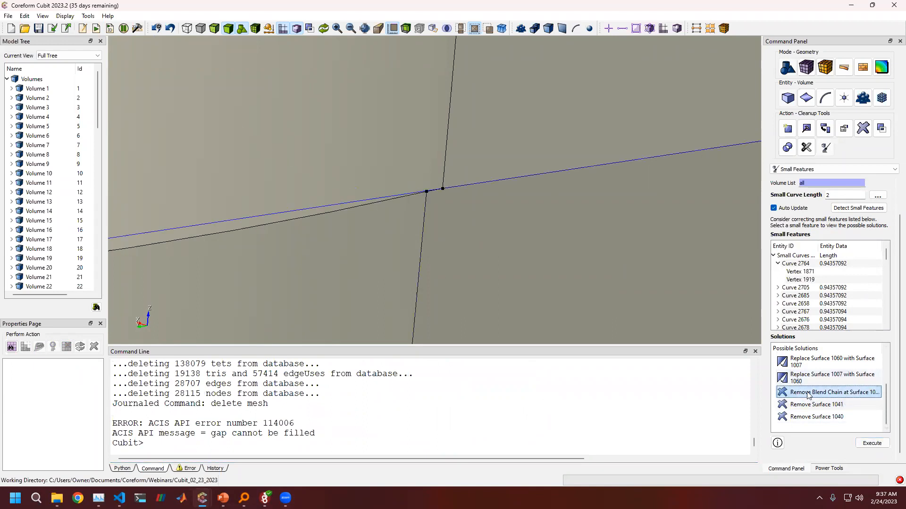
pyautogui.click(810, 380)
pyautogui.click(815, 364)
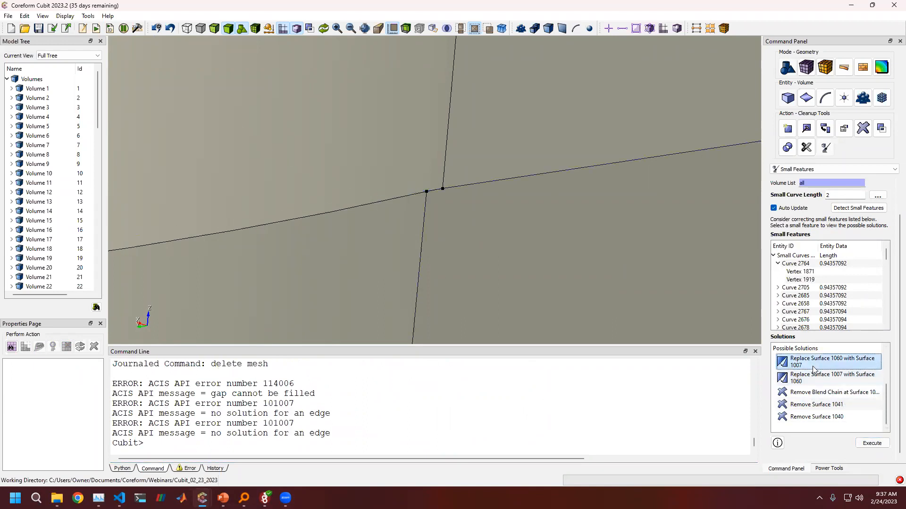
# Step: Apply the Collapse to Vertex 1919 solution to Curve 2764 and inspect the resulting corner on the chip body
pyautogui.click(819, 424)
pyautogui.scroll(-4, 870, 426)
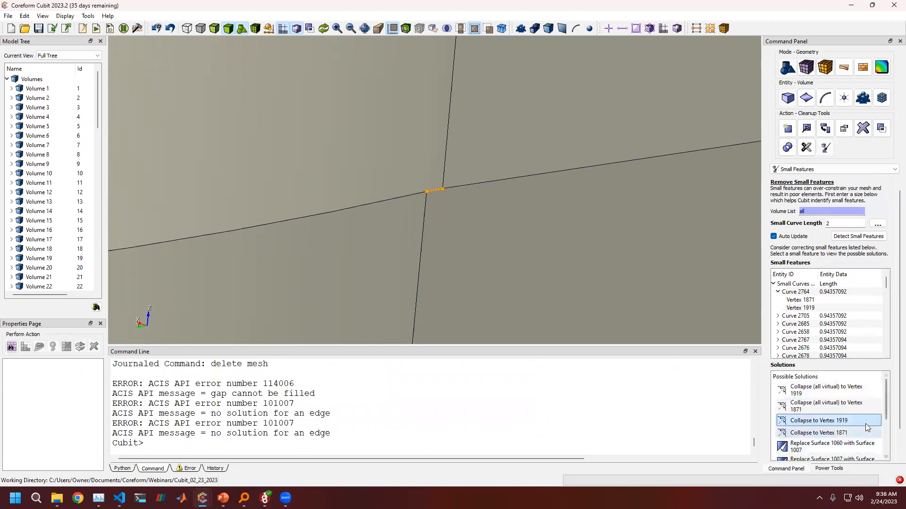
pyautogui.click(872, 444)
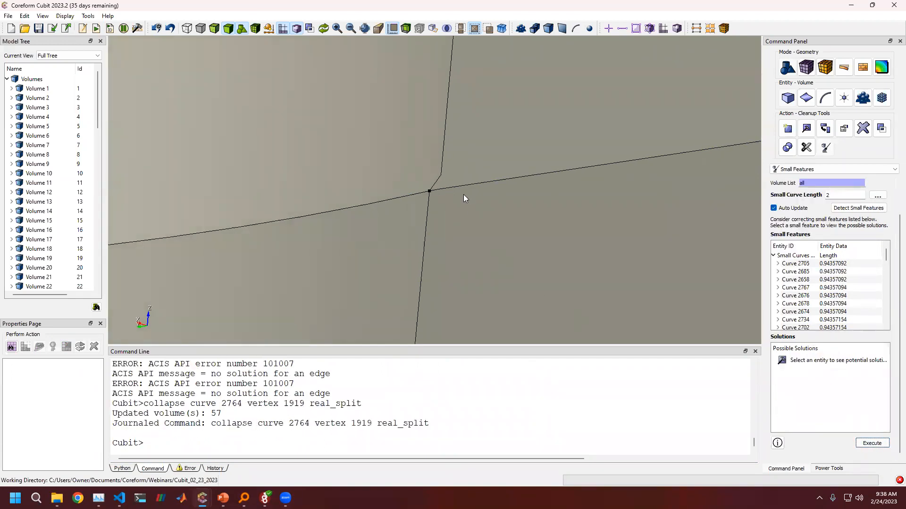
pyautogui.scroll(-4, 454, 205)
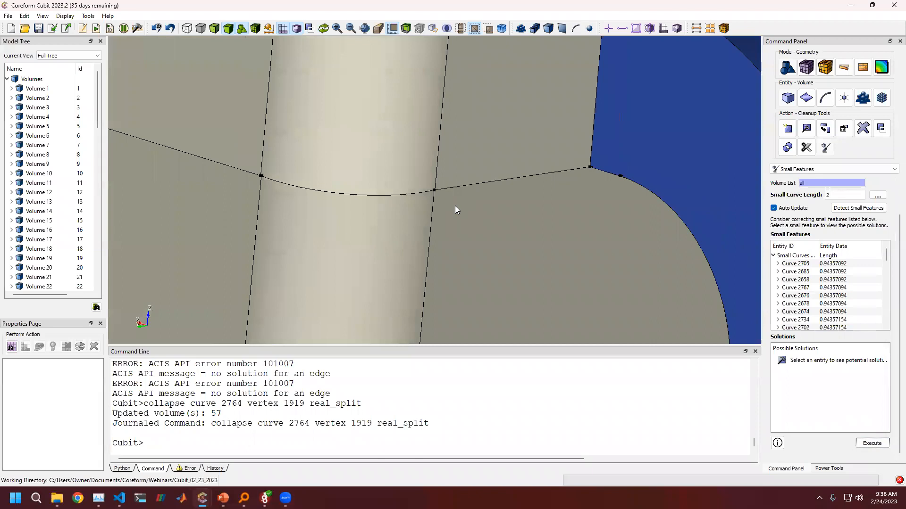
pyautogui.scroll(6, 453, 206)
pyautogui.scroll(7, 447, 210)
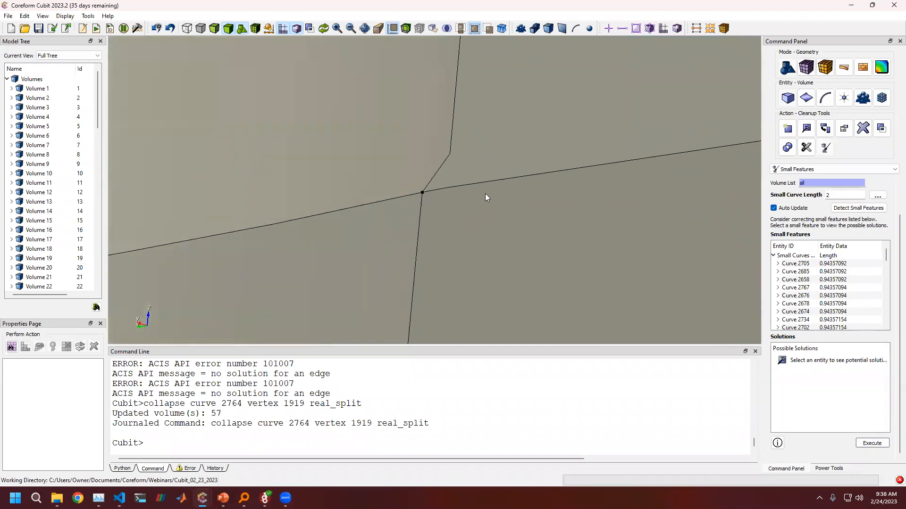
pyautogui.scroll(-5, 448, 238)
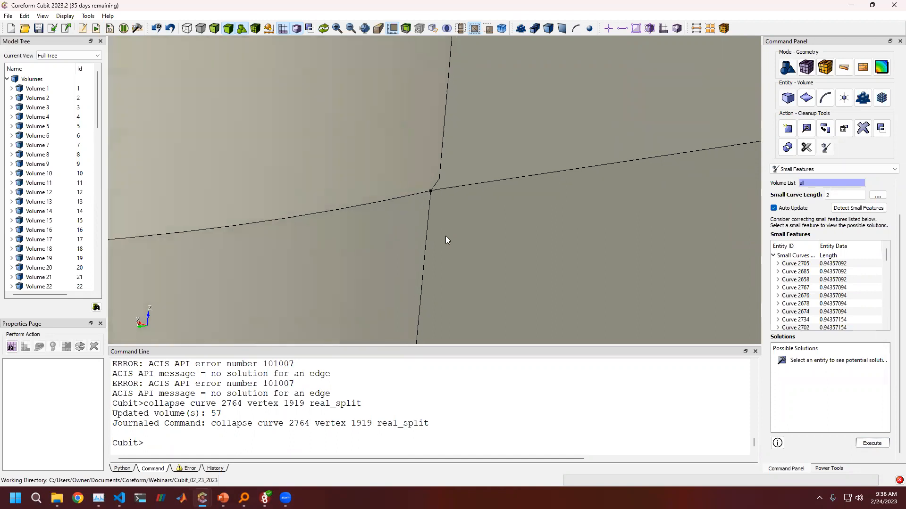
pyautogui.scroll(-10, 443, 226)
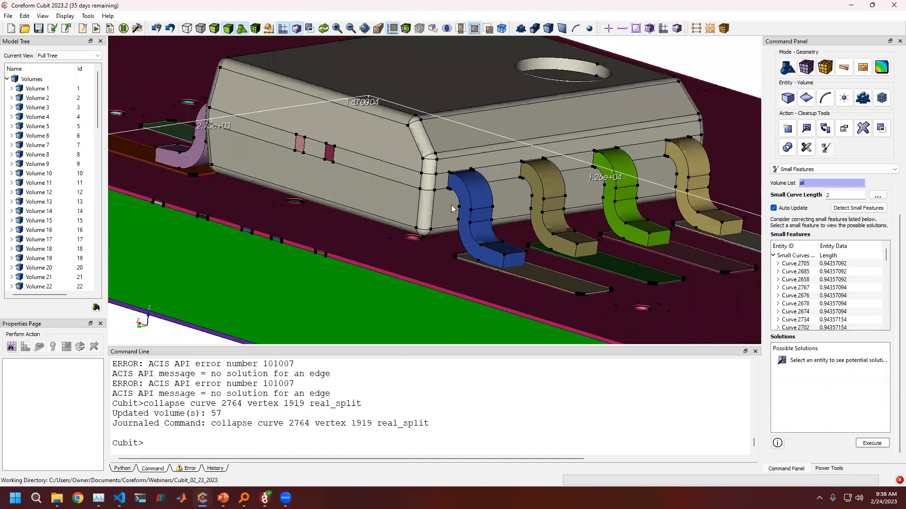
# Step: Inspect the flat pads beneath the chip's leads and their corner vertices
pyautogui.moveTo(388, 171); pyautogui.dragTo(388, 200, button='middle')
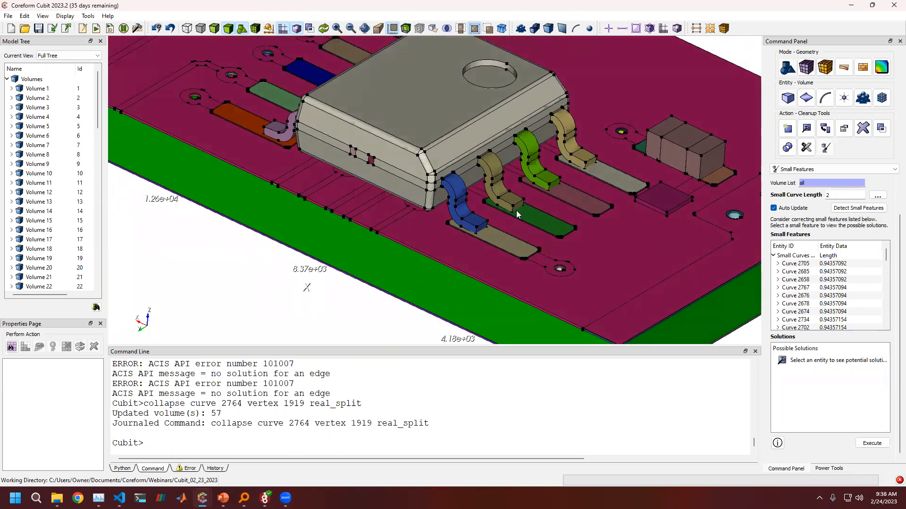
pyautogui.scroll(2, 540, 230)
pyautogui.moveTo(541, 230); pyautogui.dragTo(451, 149, button='middle')
pyautogui.scroll(2, 430, 139)
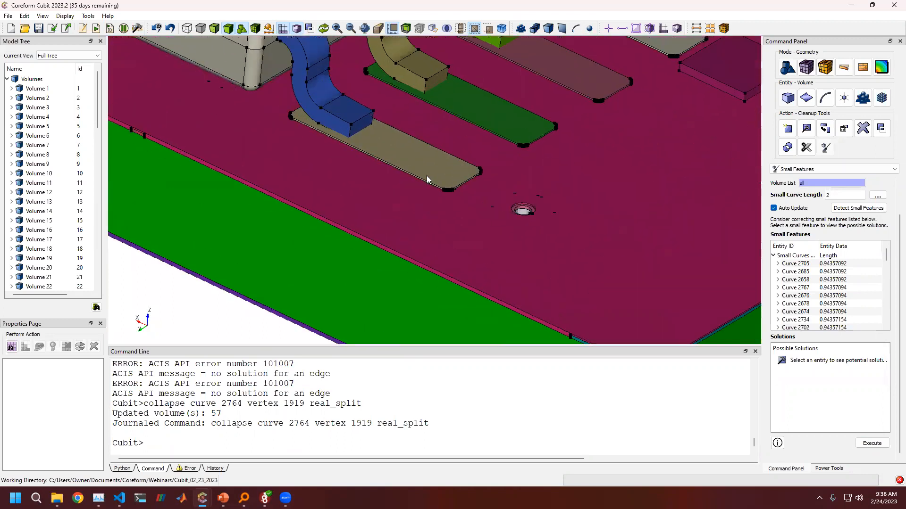
# Step: Composite the five small faces at the tan pad's near rounded corner, including bounding curves, with a max curve angle of 15
pyautogui.scroll(2, 427, 175)
pyautogui.scroll(8, 440, 180)
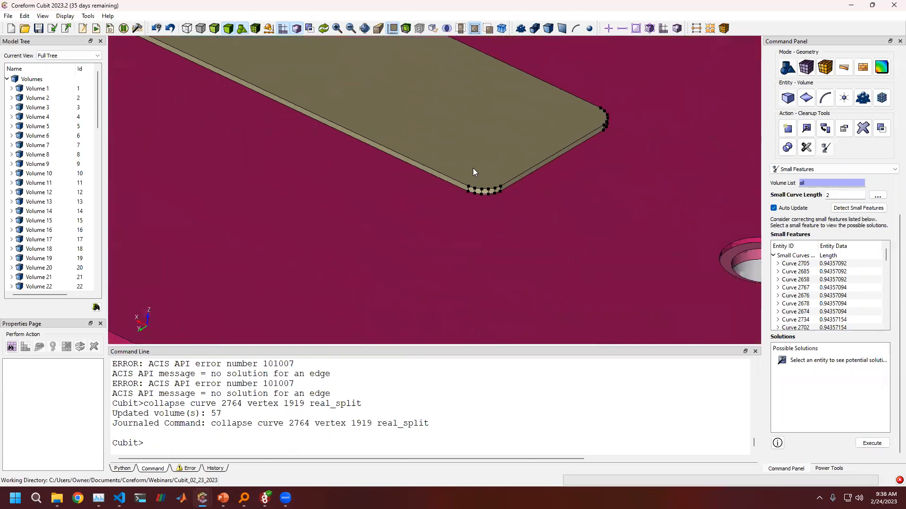
pyautogui.moveTo(507, 155); pyautogui.dragTo(444, 190, button='middle')
pyautogui.scroll(2, 469, 225)
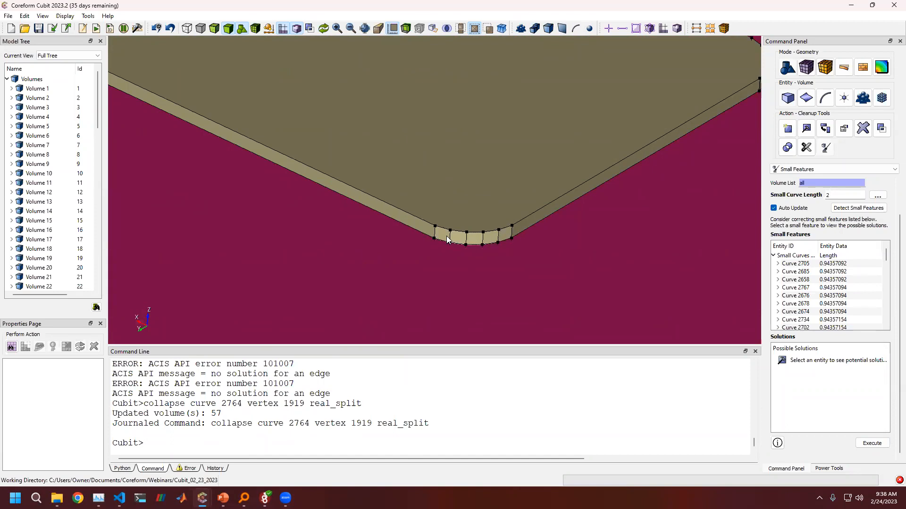
pyautogui.click(806, 98)
pyautogui.click(806, 132)
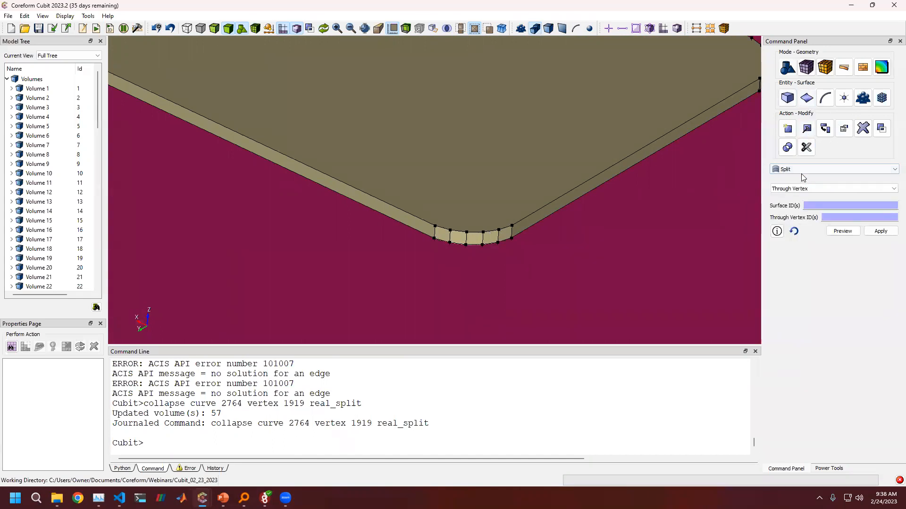
pyautogui.click(805, 169)
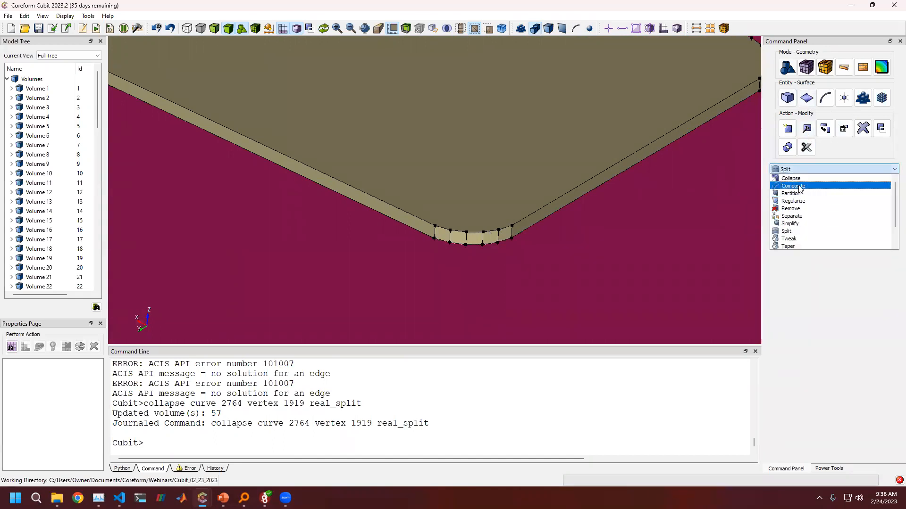
pyautogui.click(802, 186)
pyautogui.scroll(3, 466, 277)
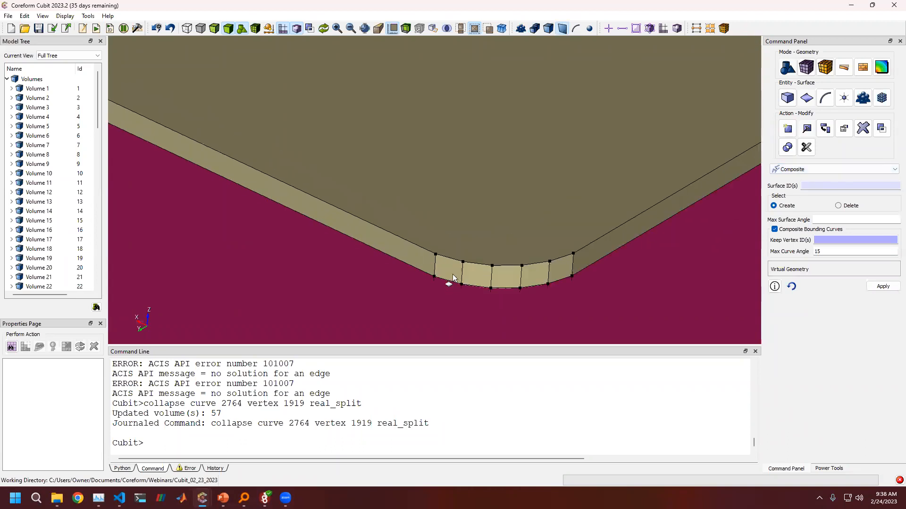
pyautogui.click(449, 270)
pyautogui.keyDown('ctrl'); pyautogui.click(477, 275); pyautogui.keyUp('ctrl')
pyautogui.keyDown('ctrl'); pyautogui.click(506, 277); pyautogui.keyUp('ctrl')
pyautogui.keyDown('ctrl'); pyautogui.click(536, 275); pyautogui.keyUp('ctrl')
pyautogui.keyDown('ctrl'); pyautogui.click(561, 268); pyautogui.keyUp('ctrl')
pyautogui.rightClick(559, 269)
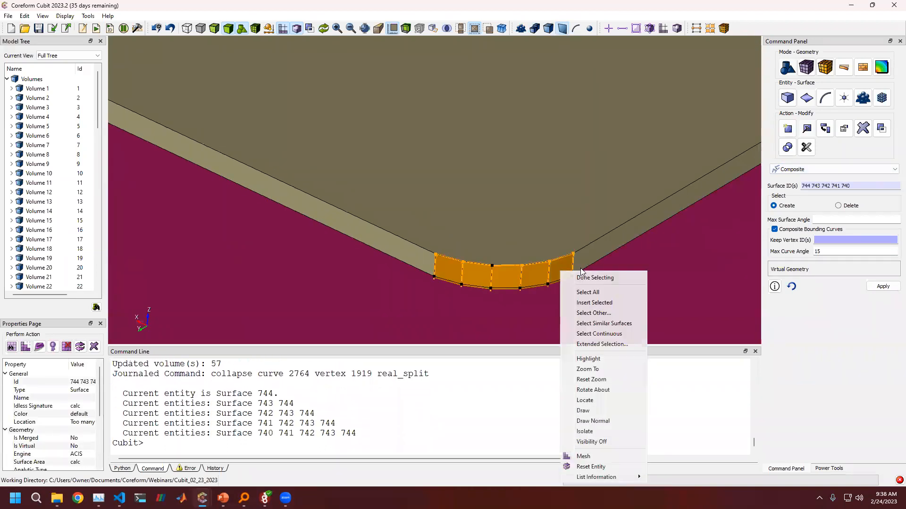
pyautogui.click(837, 220)
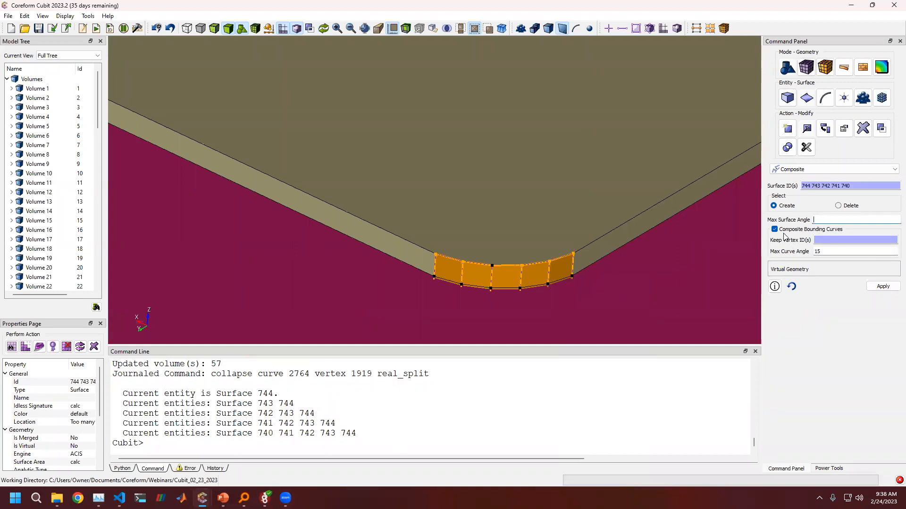
pyautogui.click(883, 286)
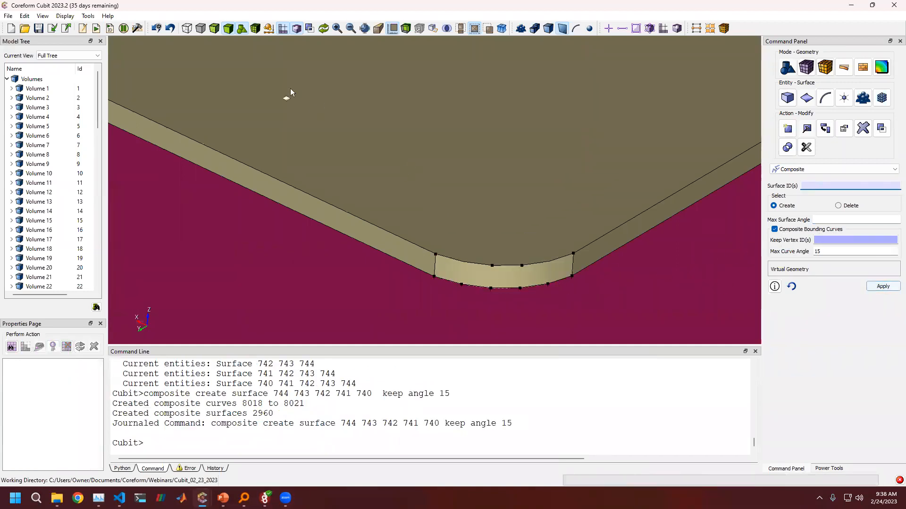
# Step: Remove the virtual geometry from all volumes with the command "virtual remove vol all"
pyautogui.click(341, 413)
pyautogui.write('virtural')
pyautogui.press('BackSpace')
pyautogui.press('BackSpace')
pyautogui.write('al')
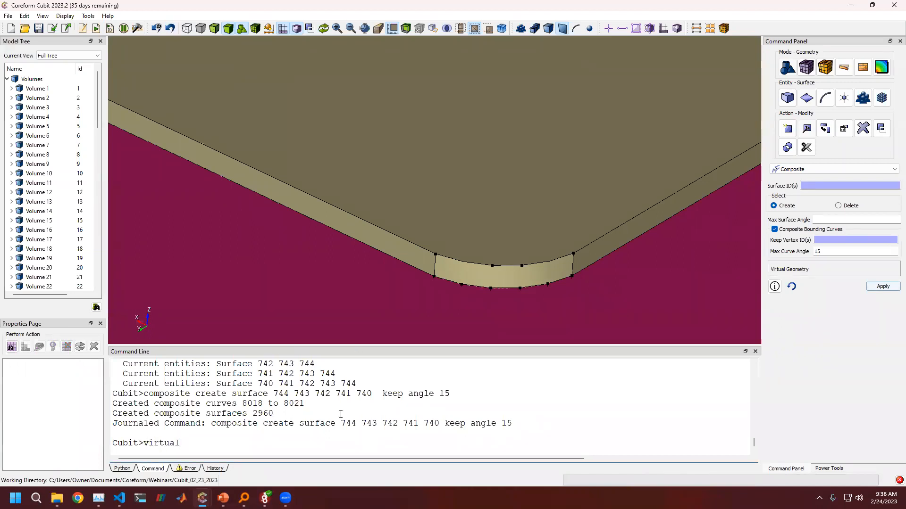
pyautogui.write(' remove vol all')
pyautogui.press('Return')
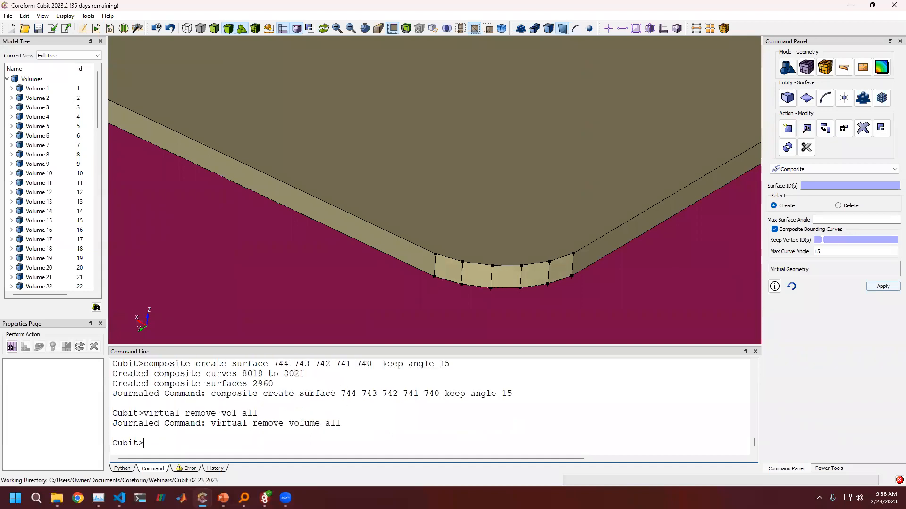
# Step: Composite the same five corner faces of the tan pad with the max curve angle set to 45
pyautogui.moveTo(830, 253); pyautogui.dragTo(796, 252)
pyautogui.write('45')
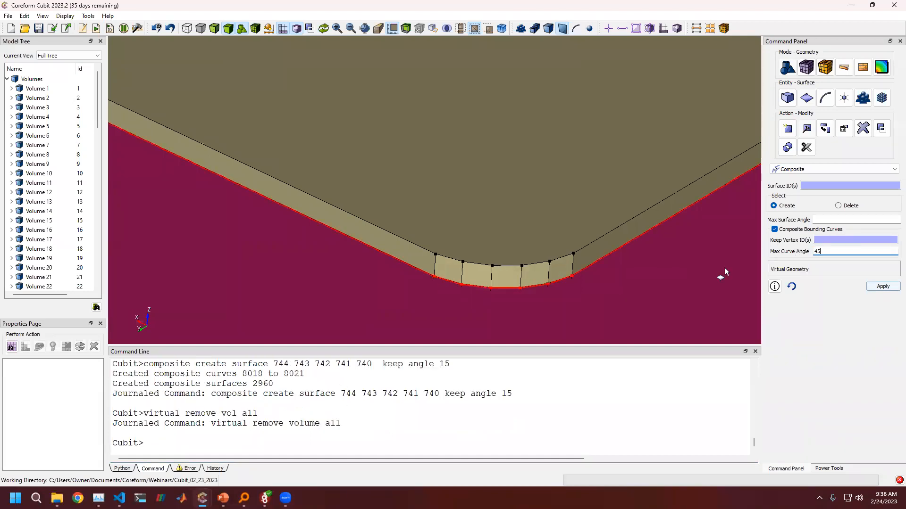
pyautogui.click(839, 185)
pyautogui.click(559, 270)
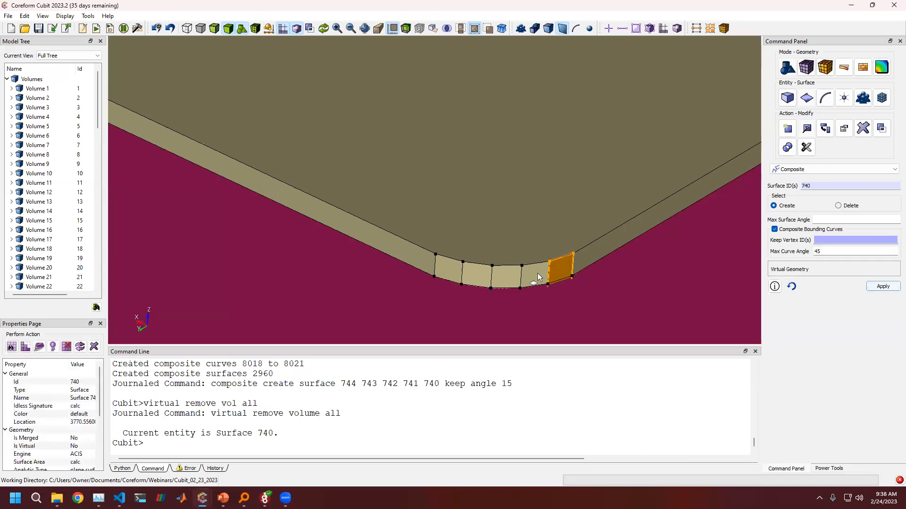
pyautogui.keyDown('ctrl'); pyautogui.click(536, 273); pyautogui.keyUp('ctrl')
pyautogui.keyDown('ctrl'); pyautogui.click(502, 278); pyautogui.keyUp('ctrl')
pyautogui.keyDown('ctrl'); pyautogui.click(489, 276); pyautogui.keyUp('ctrl')
pyautogui.keyDown('ctrl'); pyautogui.click(455, 271); pyautogui.keyUp('ctrl')
pyautogui.click(873, 287)
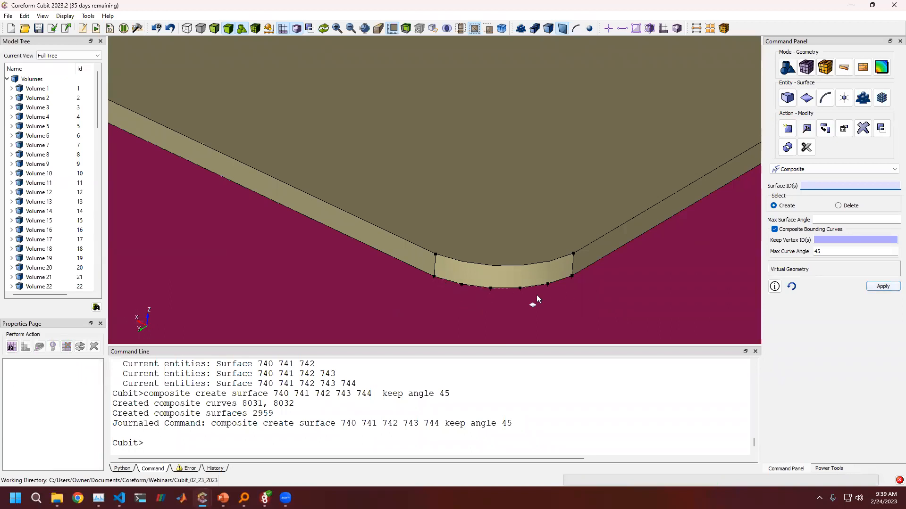
# Step: Run "virtual remove vol all" again to discard the composite surface at the tan pad's corner
pyautogui.scroll(-6, 524, 245)
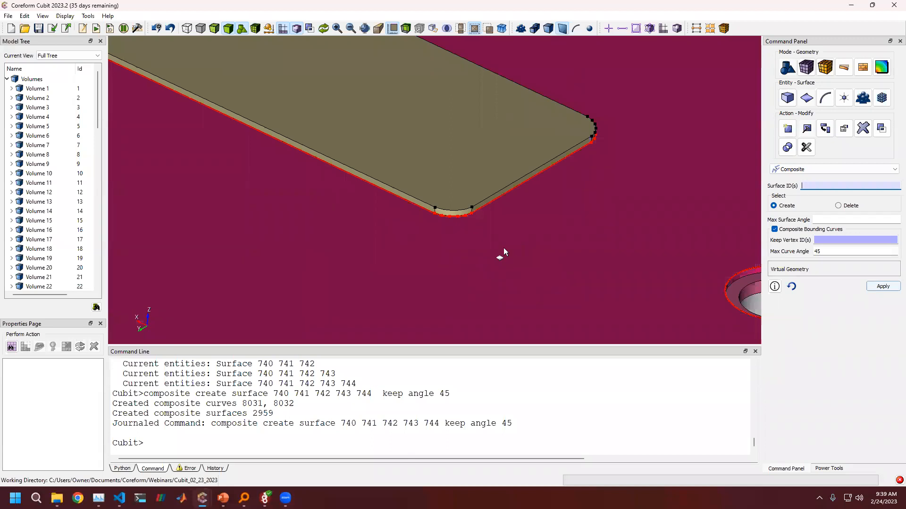
pyautogui.scroll(-5, 503, 249)
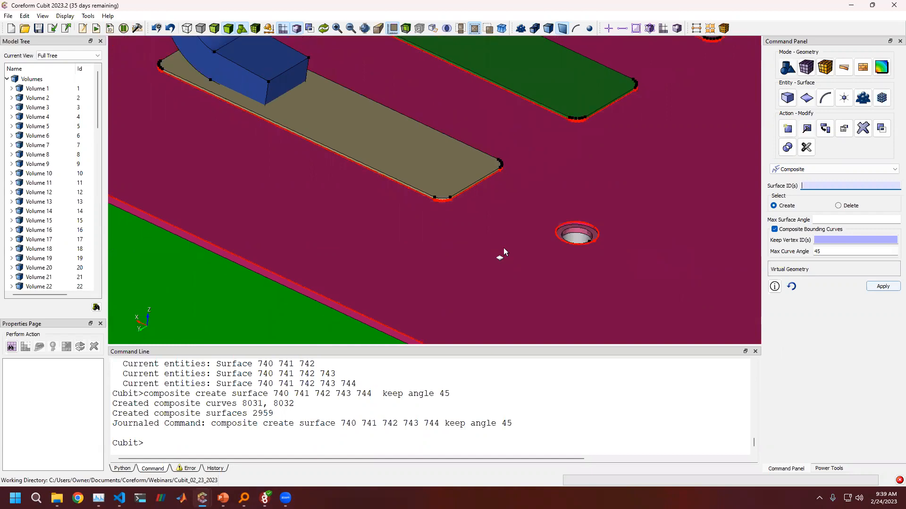
pyautogui.scroll(-2, 502, 248)
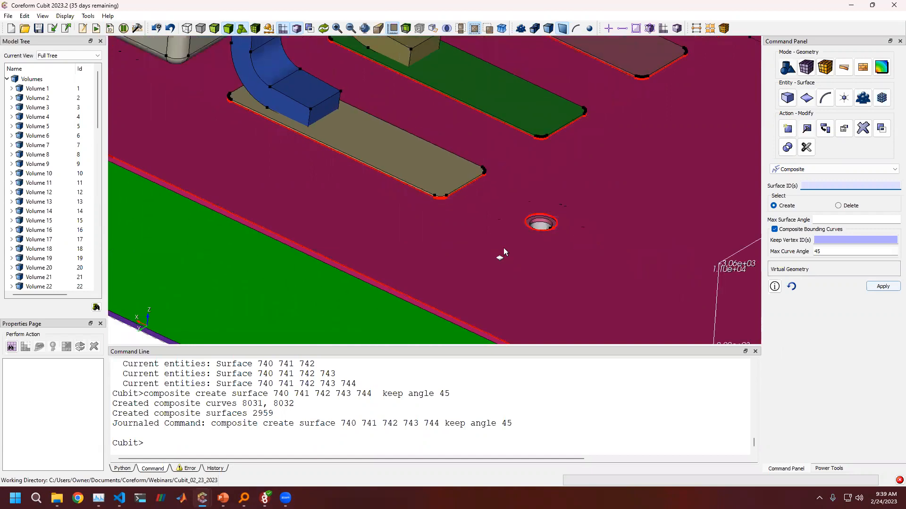
pyautogui.scroll(5, 453, 165)
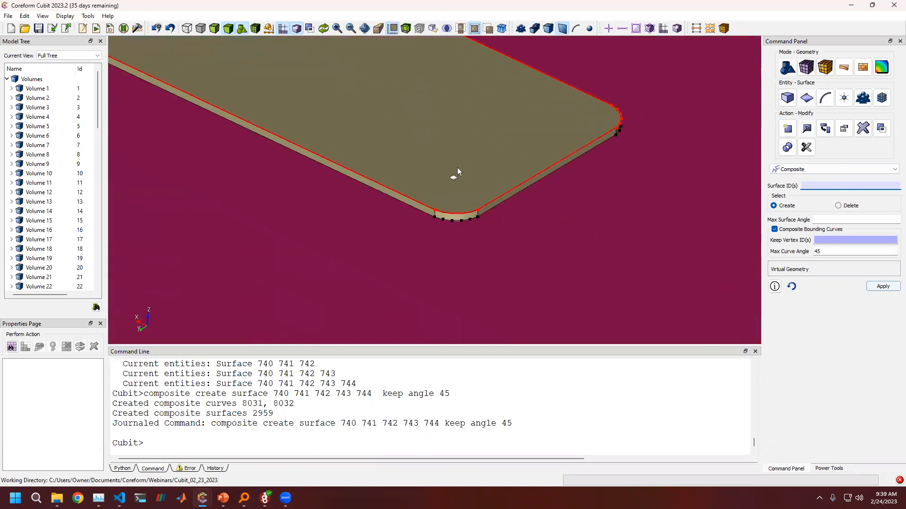
pyautogui.click(226, 439)
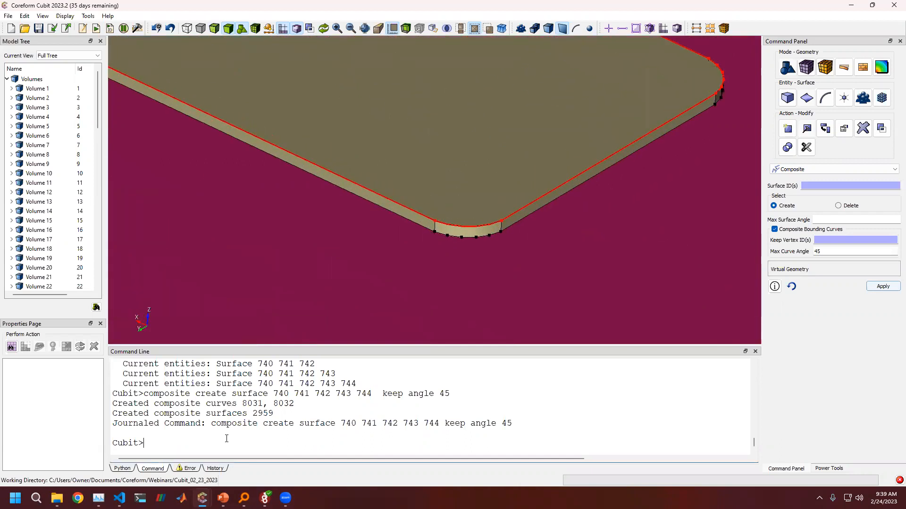
pyautogui.write('virtual remove vol all')
pyautogui.press('Return')
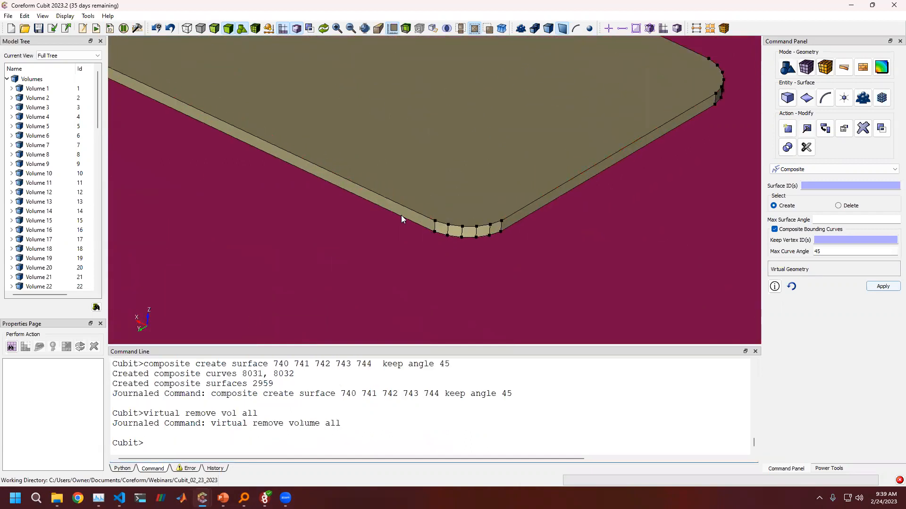
# Step: Set up a surface Remove operation with Extend on the tan pad's five corner faces and all similar surfaces
pyautogui.moveTo(488, 188); pyautogui.dragTo(464, 215, button='middle')
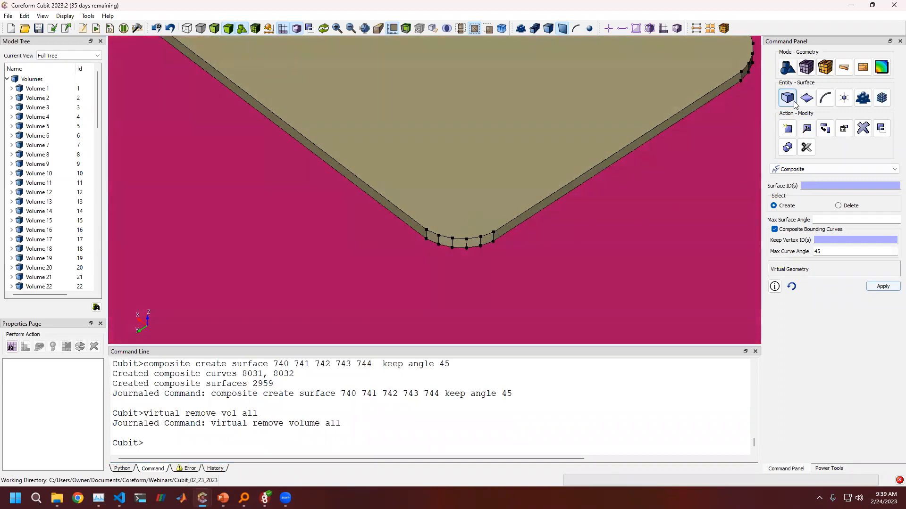
pyautogui.click(807, 129)
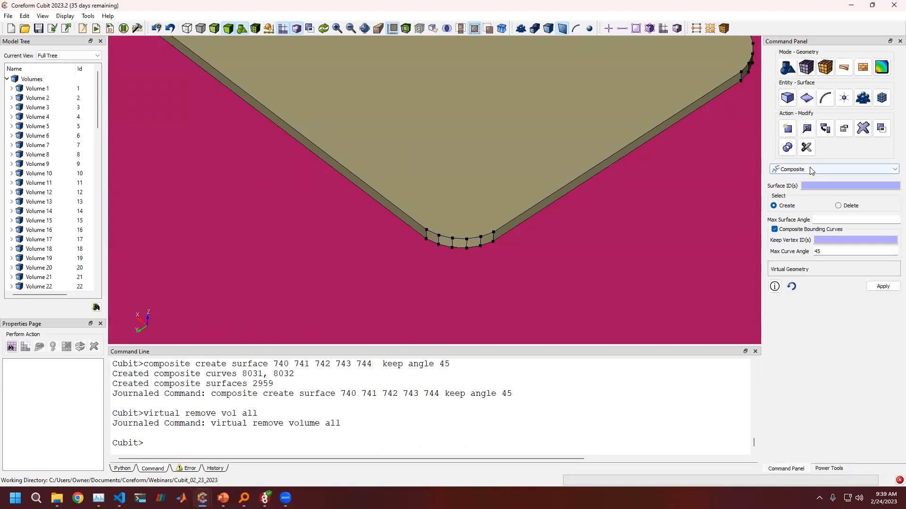
pyautogui.click(833, 169)
pyautogui.click(802, 204)
pyautogui.scroll(3, 426, 254)
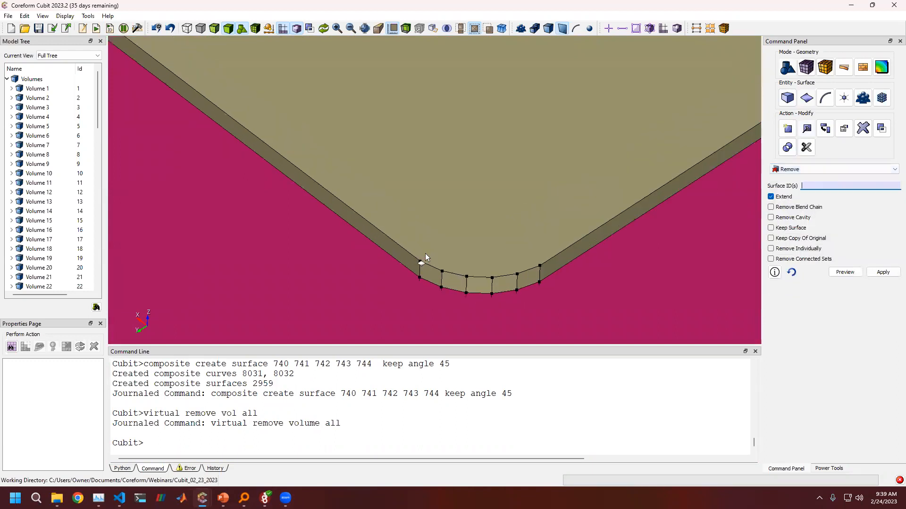
pyautogui.click(429, 271)
pyautogui.keyDown('ctrl'); pyautogui.click(453, 282); pyautogui.keyUp('ctrl')
pyautogui.keyDown('ctrl'); pyautogui.click(481, 286); pyautogui.keyUp('ctrl')
pyautogui.keyDown('ctrl'); pyautogui.click(505, 285); pyautogui.keyUp('ctrl')
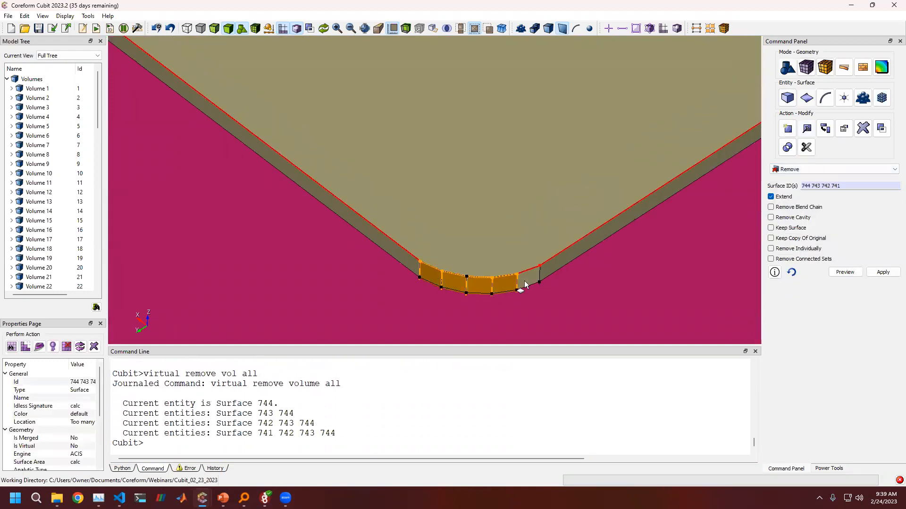
pyautogui.keyDown('ctrl'); pyautogui.click(528, 279); pyautogui.keyUp('ctrl')
pyautogui.rightClick(527, 282)
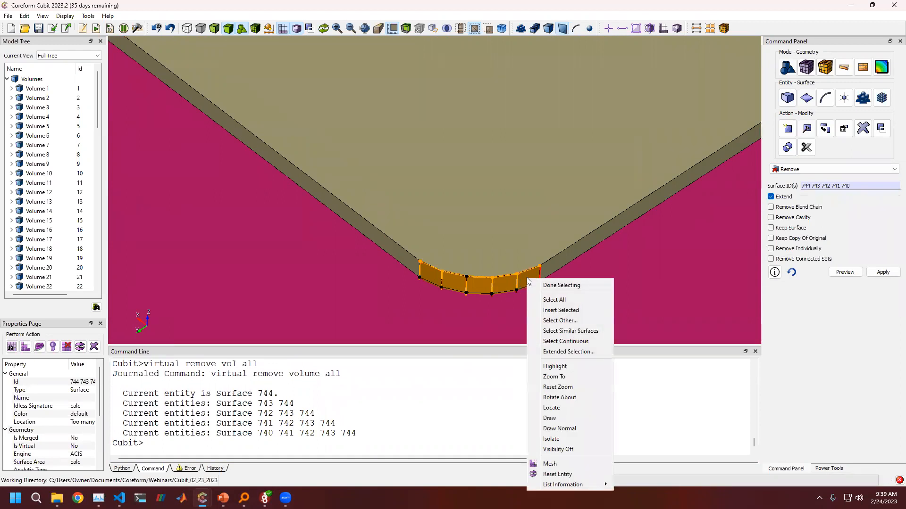
pyautogui.click(550, 332)
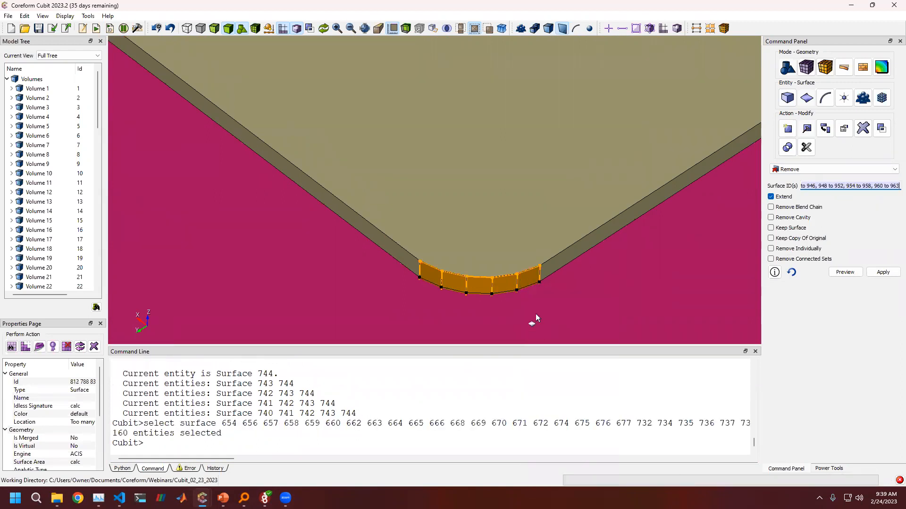
# Step: Select the tan pad volume and all similar volumes, and draw only those pads
pyautogui.scroll(-10, 511, 287)
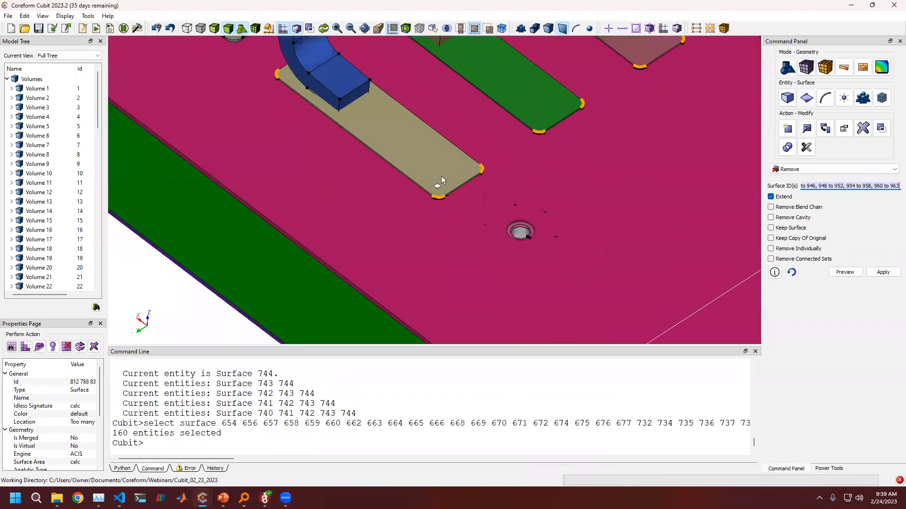
pyautogui.moveTo(441, 178); pyautogui.dragTo(441, 264, button='middle')
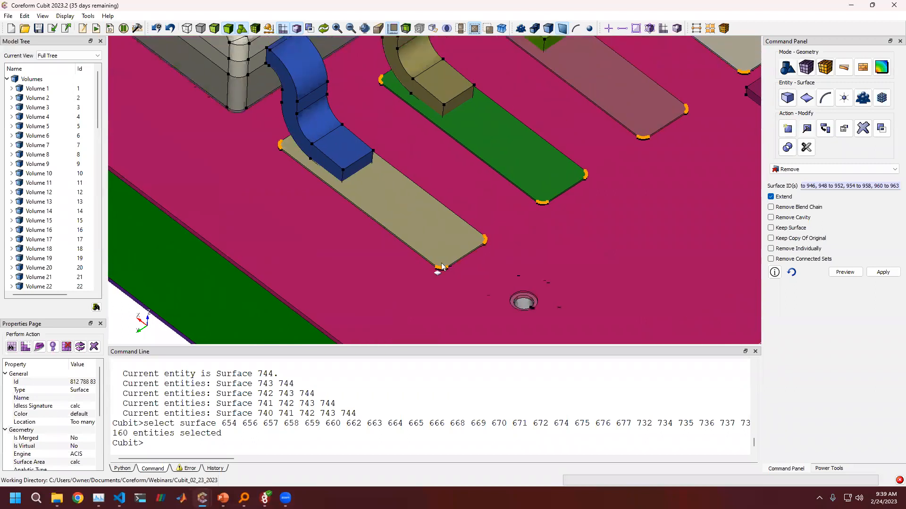
pyautogui.click(562, 29)
pyautogui.click(547, 29)
pyautogui.click(454, 233)
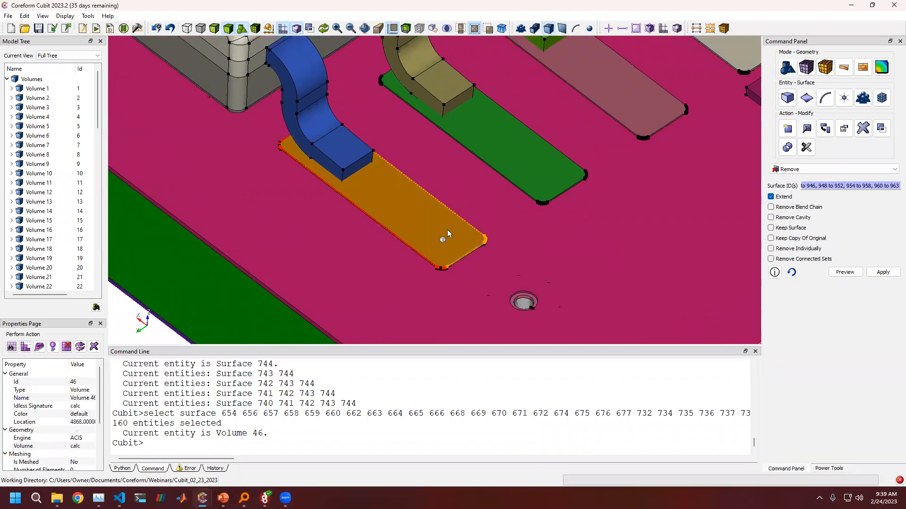
pyautogui.rightClick(448, 231)
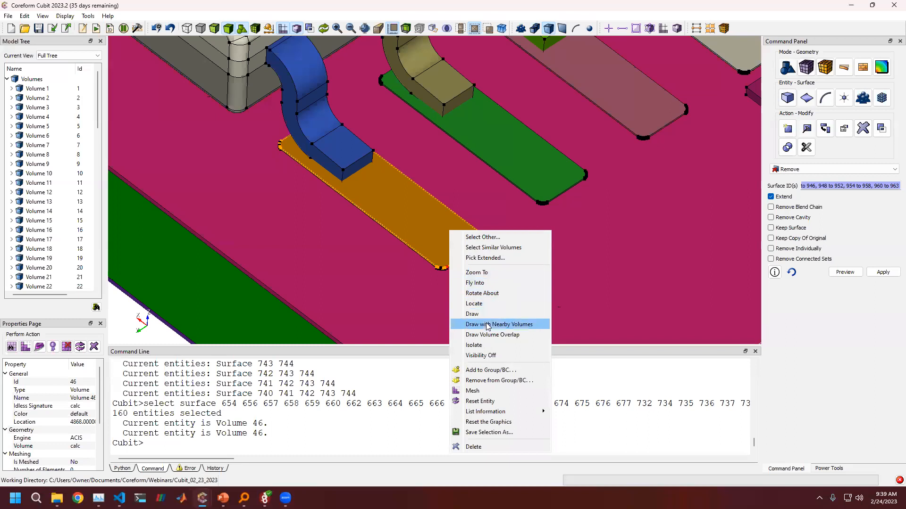
pyautogui.click(484, 252)
pyautogui.rightClick(415, 216)
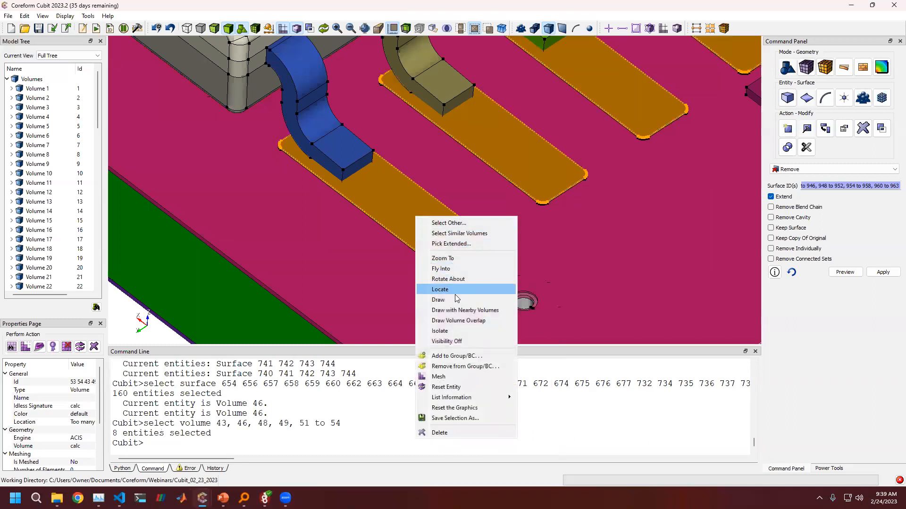
pyautogui.click(472, 299)
# Step: Locate the tan pad volume and draw it on its own, without the other pads
pyautogui.scroll(5, 446, 265)
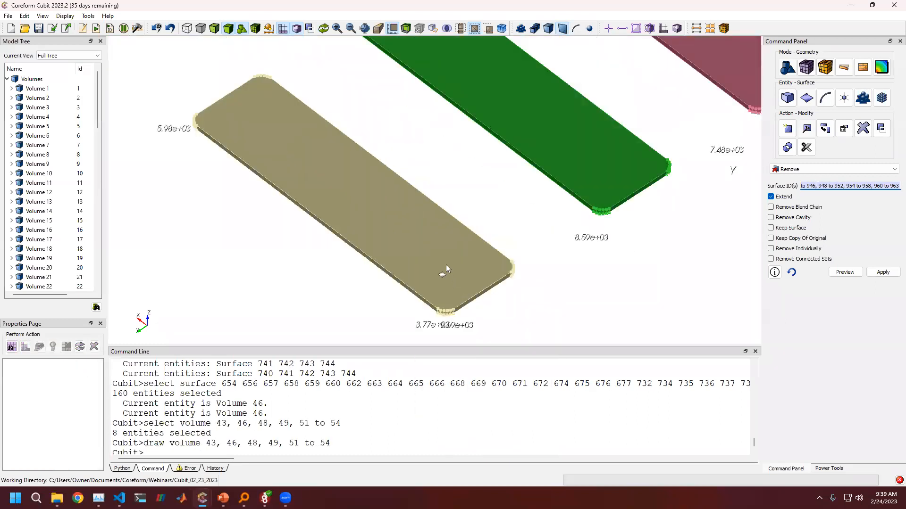
pyautogui.moveTo(439, 246); pyautogui.dragTo(425, 147, button='middle')
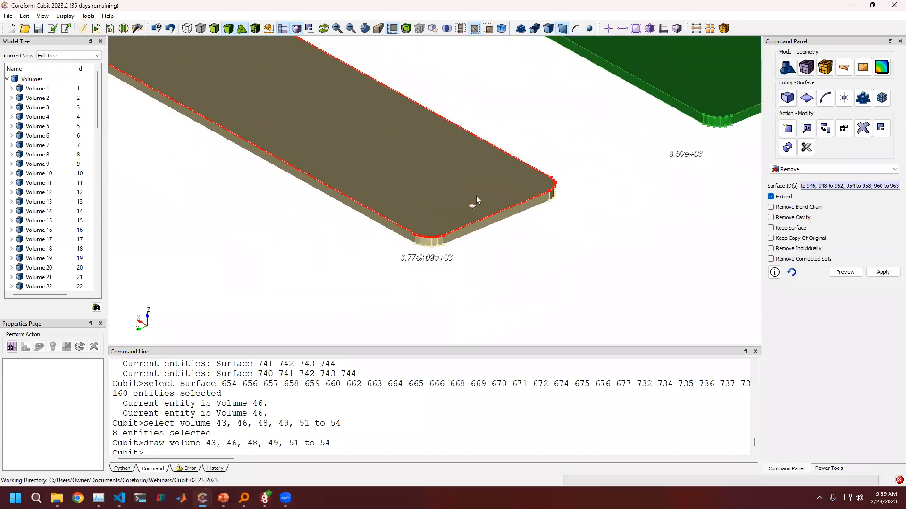
pyautogui.click(436, 138)
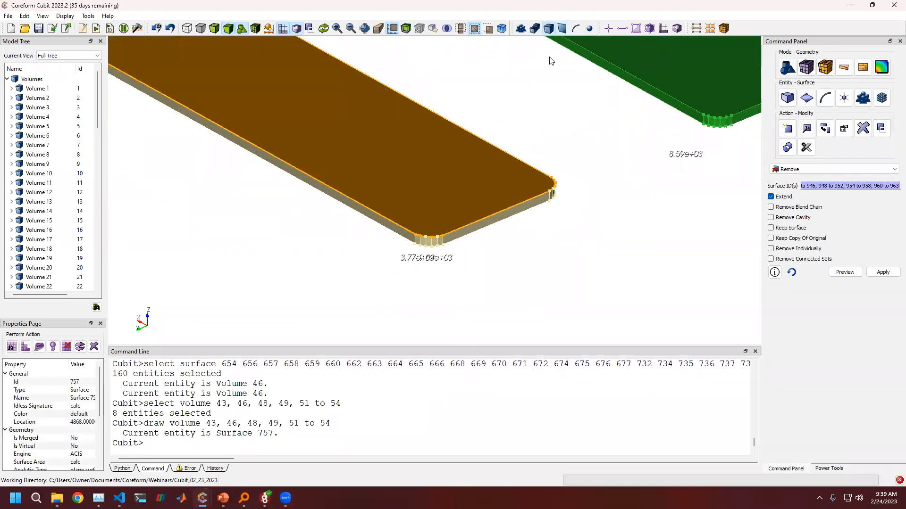
pyautogui.click(445, 182)
pyautogui.rightClick(446, 182)
pyautogui.click(493, 251)
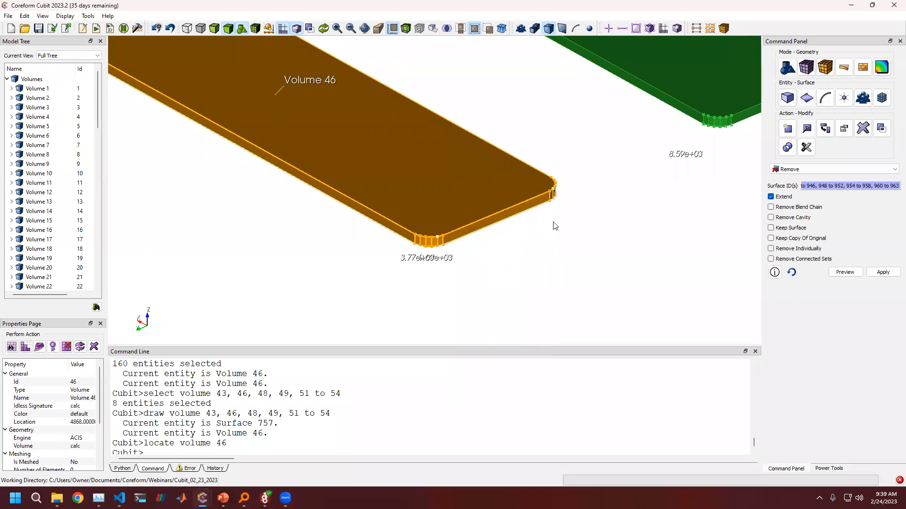
pyautogui.rightClick(419, 184)
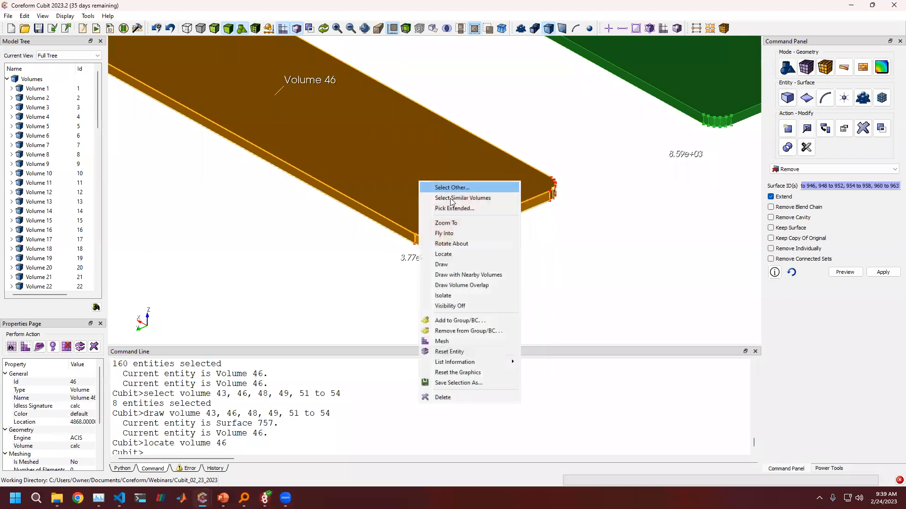
pyautogui.click(465, 255)
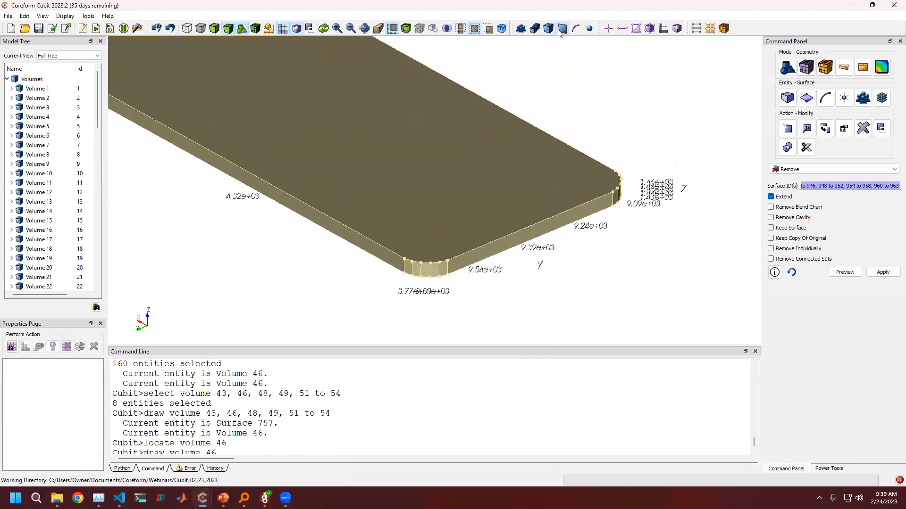
# Step: Pick the five small faces at the tan pad's front corner and all similar surfaces for the Remove operation
pyautogui.click(812, 186)
pyautogui.click(407, 269)
pyautogui.keyDown('ctrl'); pyautogui.click(417, 270); pyautogui.keyUp('ctrl')
pyautogui.keyDown('ctrl'); pyautogui.click(425, 272); pyautogui.keyUp('ctrl')
pyautogui.keyDown('ctrl'); pyautogui.click(437, 273); pyautogui.keyUp('ctrl')
pyautogui.keyDown('ctrl'); pyautogui.click(443, 270); pyautogui.keyUp('ctrl')
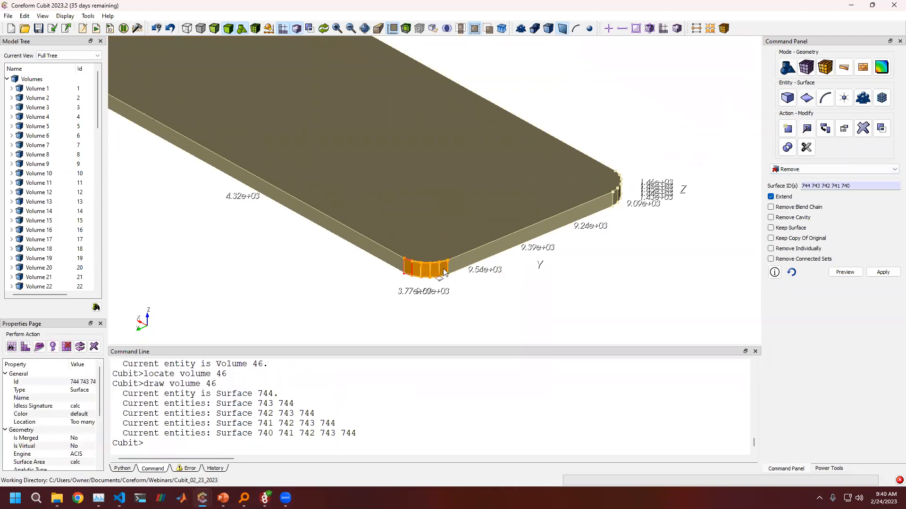
pyautogui.rightClick(444, 270)
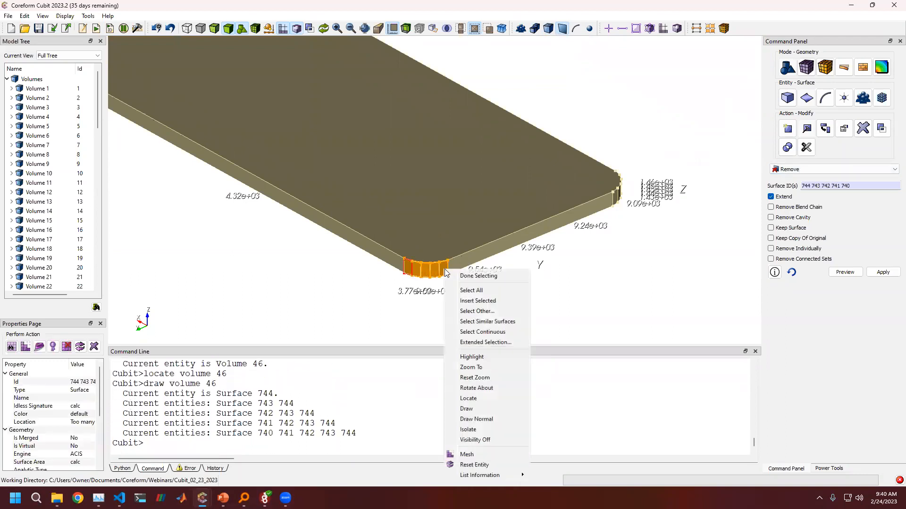
pyautogui.click(479, 321)
pyautogui.scroll(-5, 480, 288)
pyautogui.scroll(-2, 499, 222)
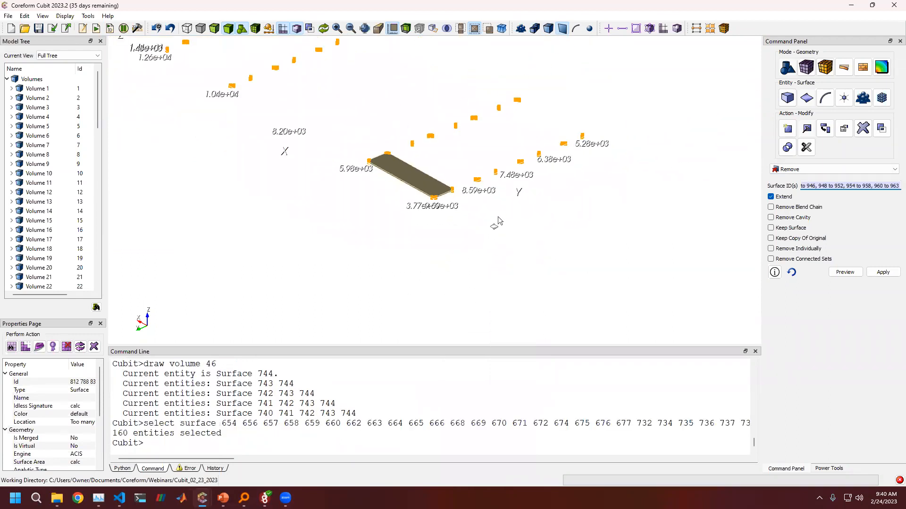
pyautogui.scroll(-2, 464, 238)
pyautogui.scroll(2, 453, 240)
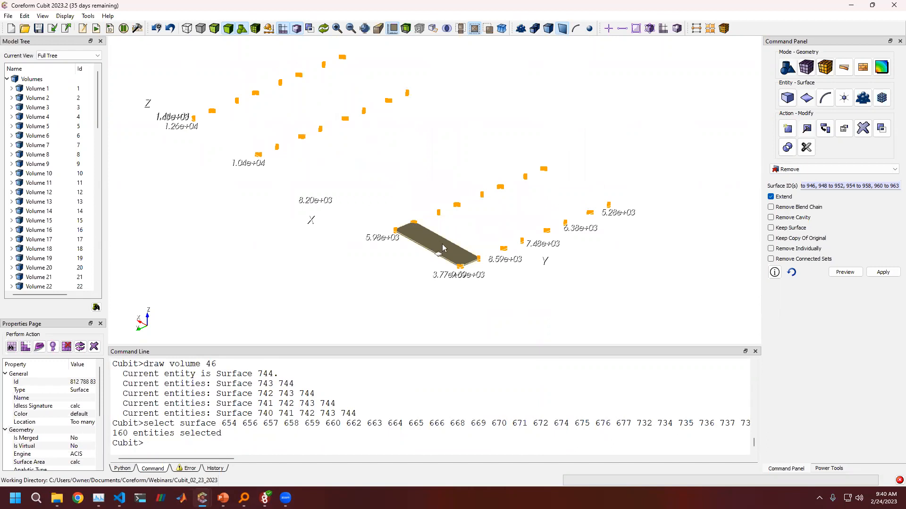
pyautogui.scroll(1, 441, 247)
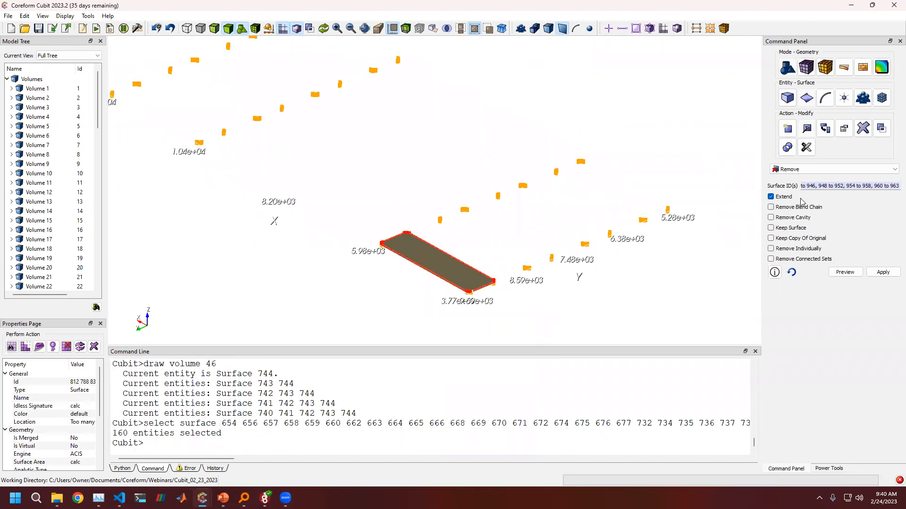
# Step: Remove the selected corner surfaces from all the pads with Extend enabled
pyautogui.moveTo(424, 239); pyautogui.dragTo(405, 96, button='middle')
pyautogui.scroll(5, 462, 128)
pyautogui.moveTo(462, 128); pyautogui.dragTo(411, 204, button='middle')
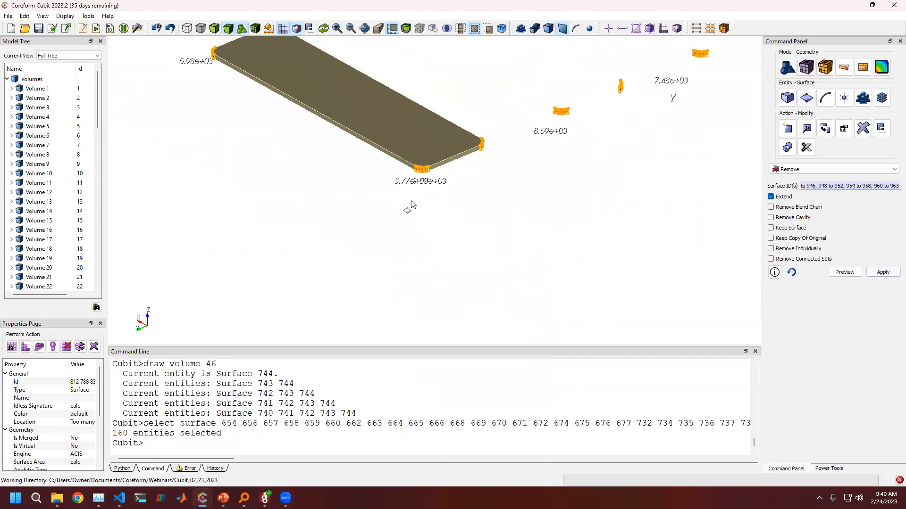
pyautogui.scroll(7, 411, 202)
pyautogui.moveTo(406, 159); pyautogui.dragTo(415, 288, button='middle')
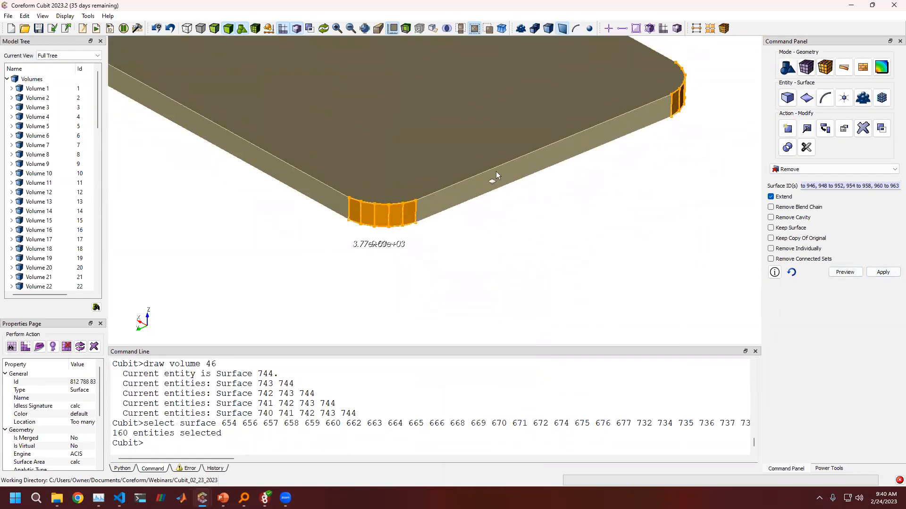
pyautogui.click(883, 272)
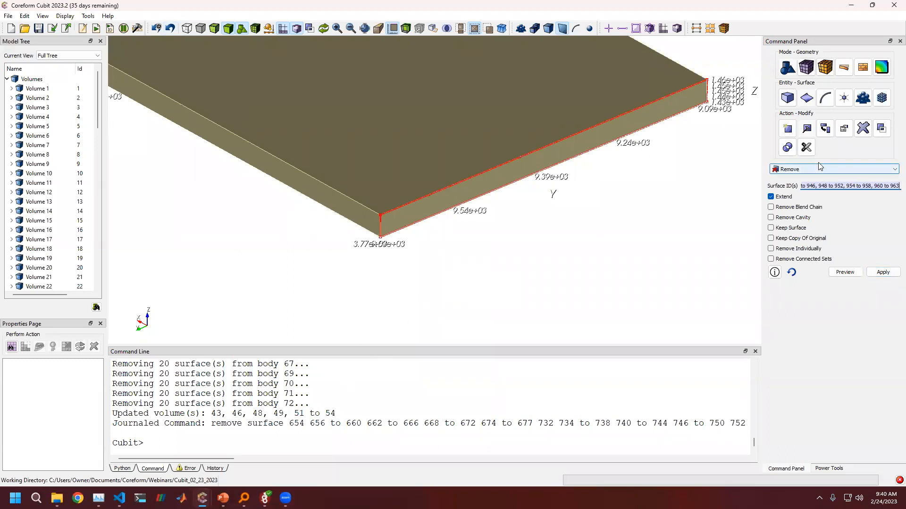
# Step: Turn on undo and set up a Blend/Chamfer modification for curves
pyautogui.click(825, 98)
pyautogui.click(807, 129)
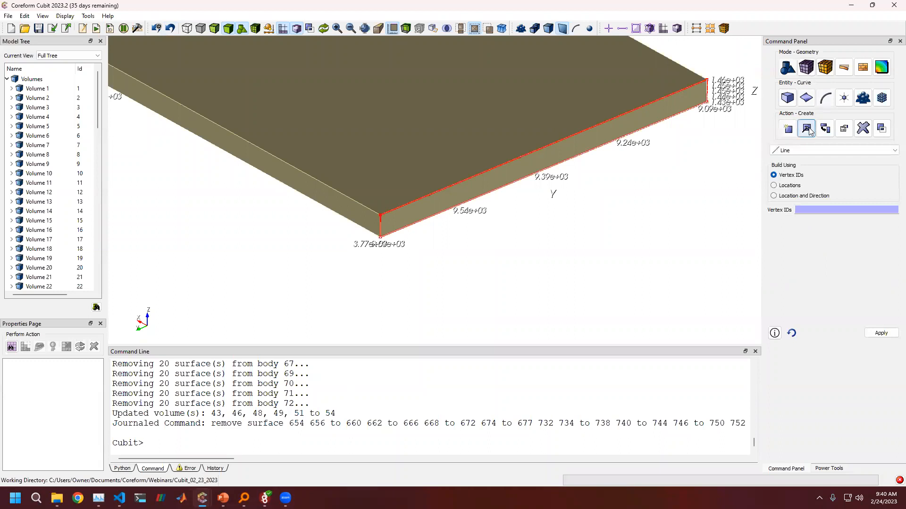
pyautogui.click(807, 128)
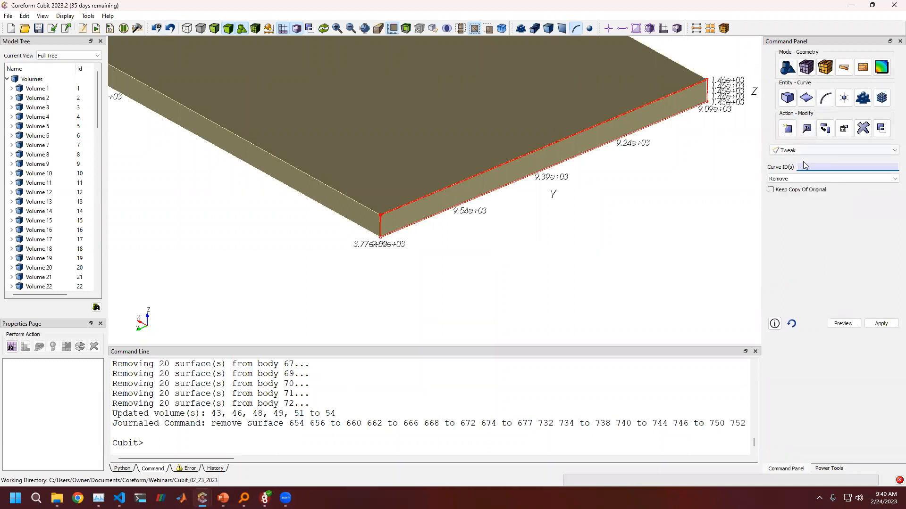
pyautogui.click(805, 151)
pyautogui.click(157, 28)
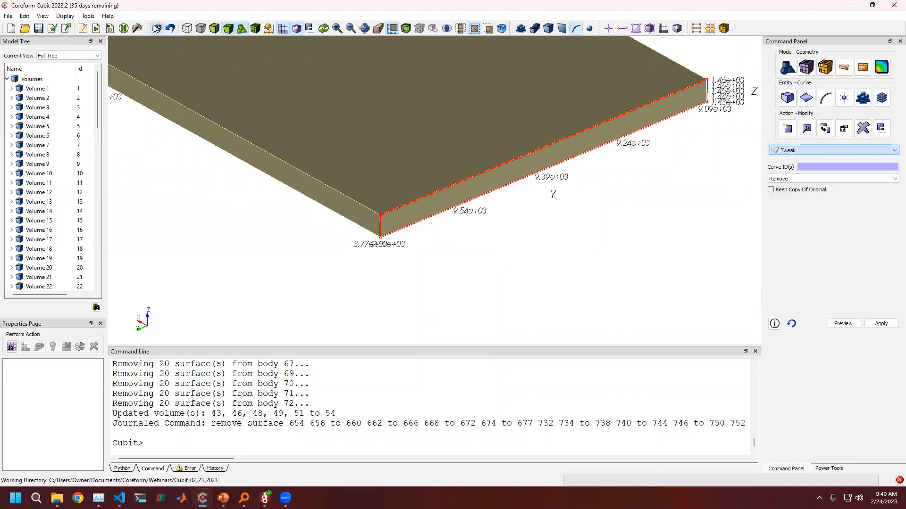
pyautogui.click(832, 151)
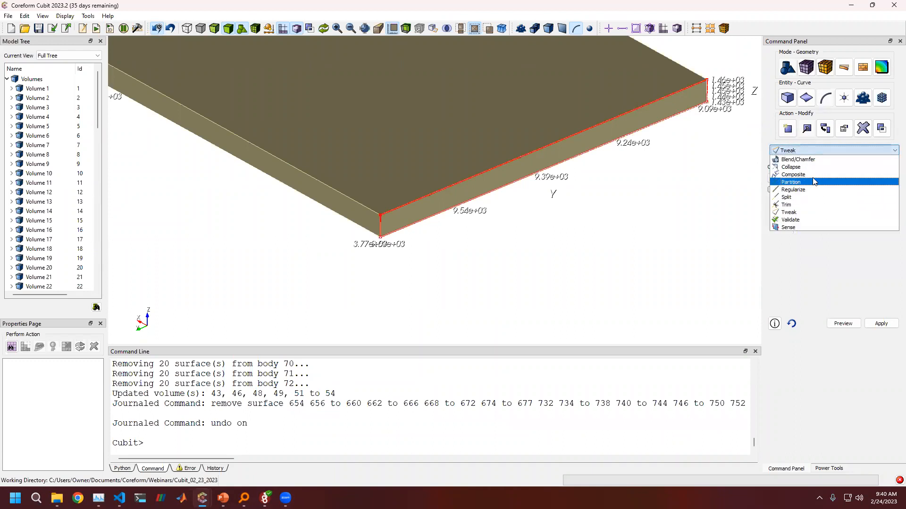
pyautogui.click(809, 162)
# Step: Select the vertical curve at the tan pad's front corner and all similar curves for the blend
pyautogui.scroll(4, 455, 276)
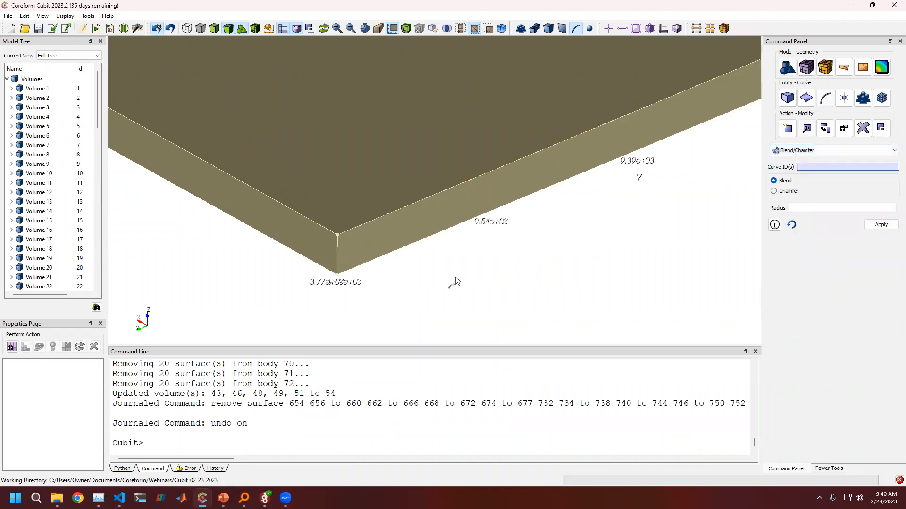
pyautogui.click(304, 282)
pyautogui.rightClick(304, 279)
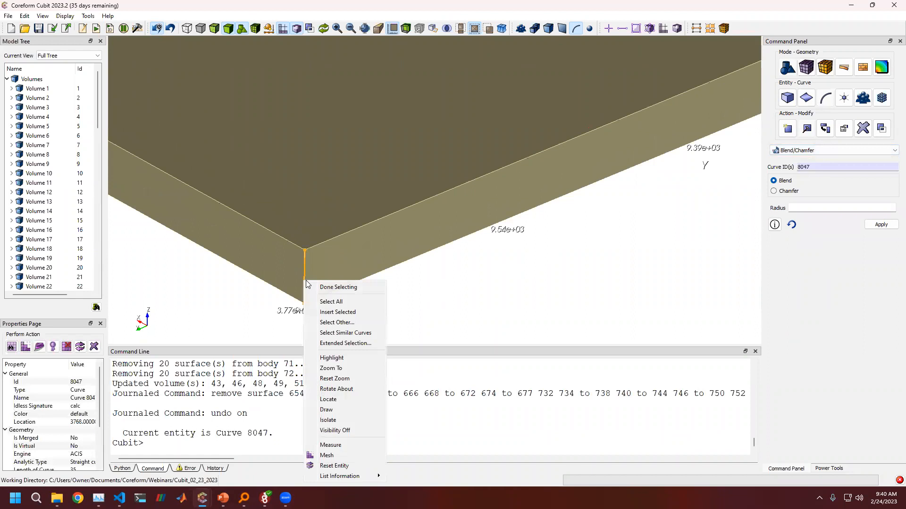
pyautogui.click(341, 333)
pyautogui.scroll(-3, 338, 293)
pyautogui.scroll(-5, 337, 292)
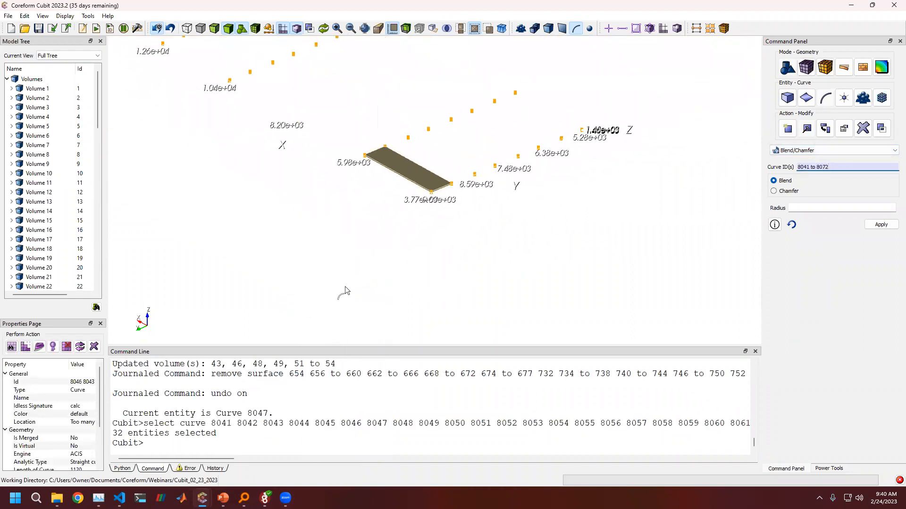
# Step: Try blending the selected corner curves with a radius of 6, and undo that blend
pyautogui.click(828, 208)
pyautogui.write('6')
pyautogui.scroll(8, 530, 263)
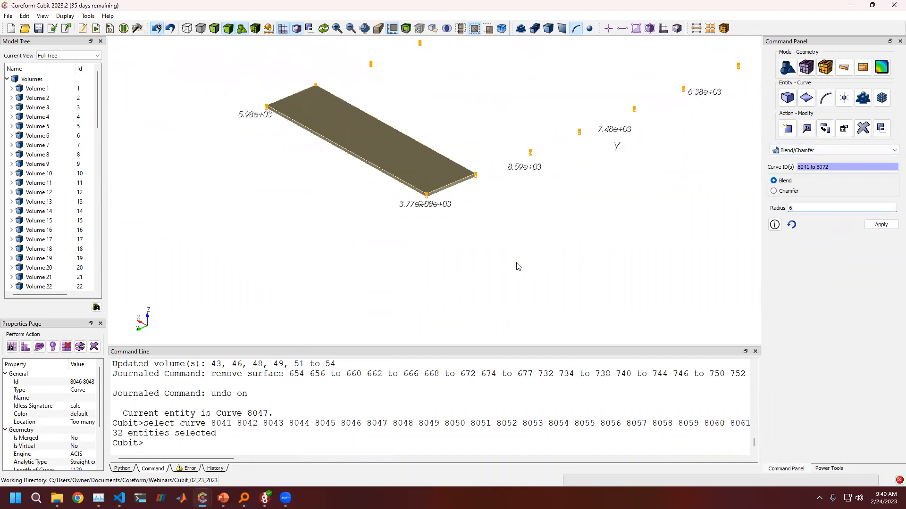
pyautogui.click(880, 225)
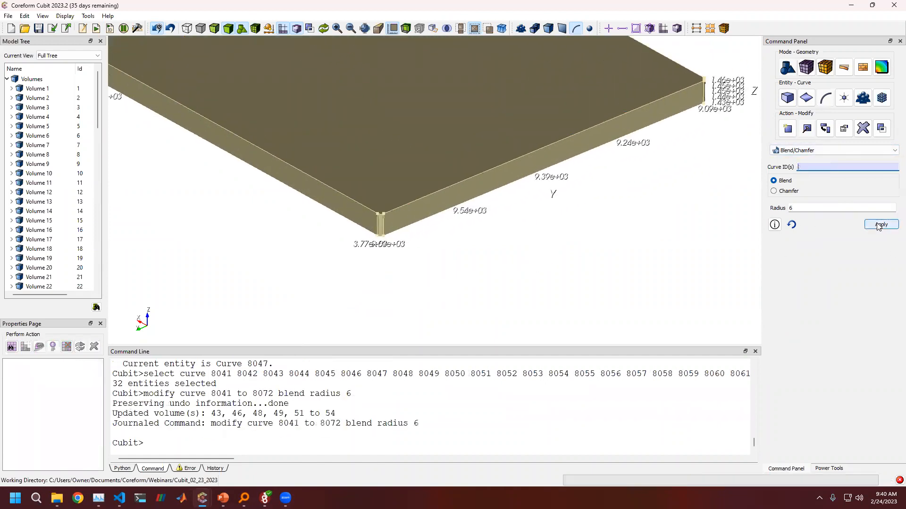
pyautogui.click(170, 28)
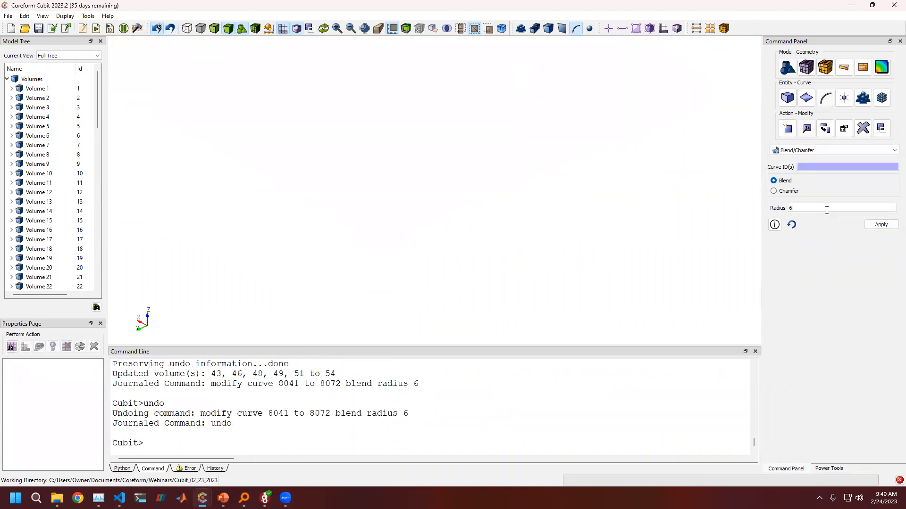
# Step: Run "modify curve 8041 to 8072 blend radius 60" and redraw the whole model
pyautogui.click(387, 434)
pyautogui.press('Up')
pyautogui.press('Up')
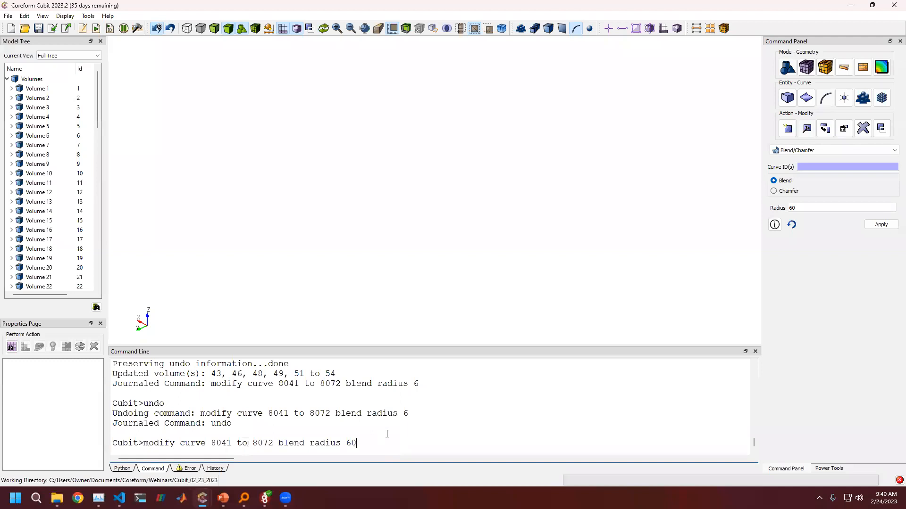
pyautogui.write('0')
pyautogui.press('Return')
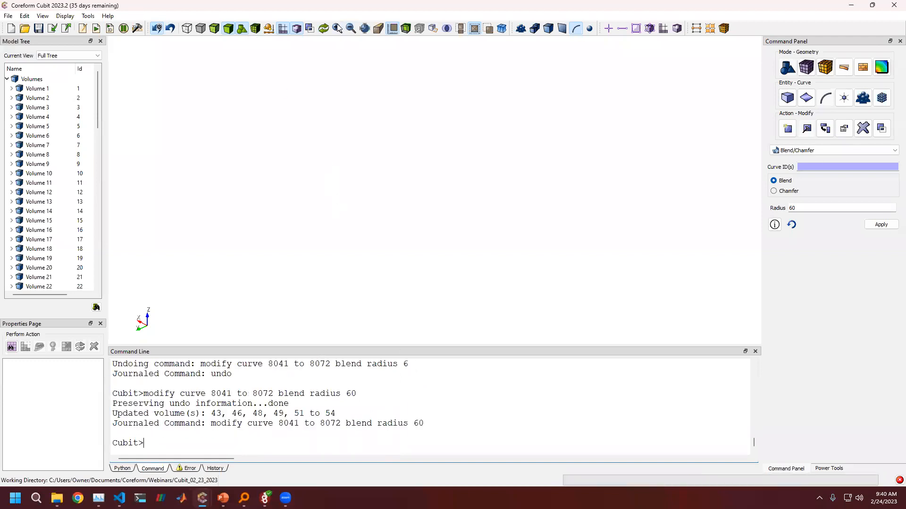
pyautogui.click(324, 30)
pyautogui.scroll(5, 372, 156)
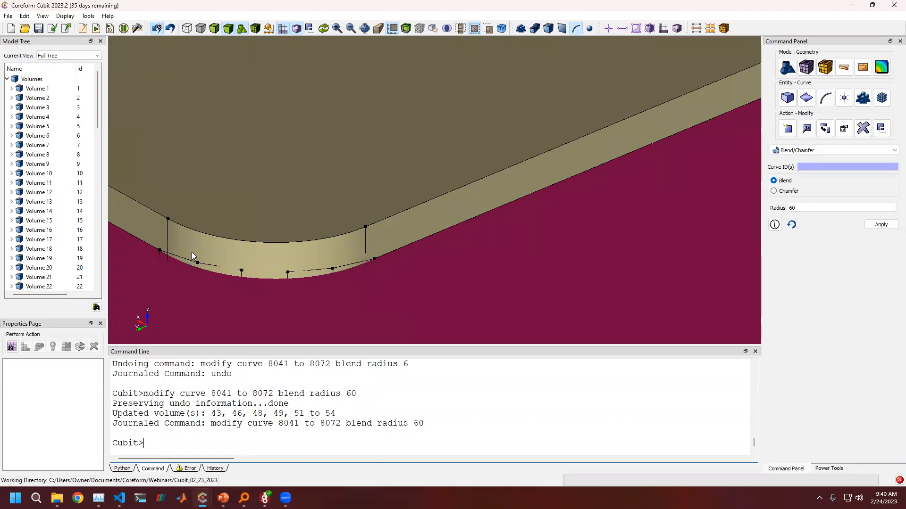
# Step: Hide the tan pad volume and draw only the volume exposed beneath it
pyautogui.moveTo(192, 253); pyautogui.dragTo(271, 261, button='middle')
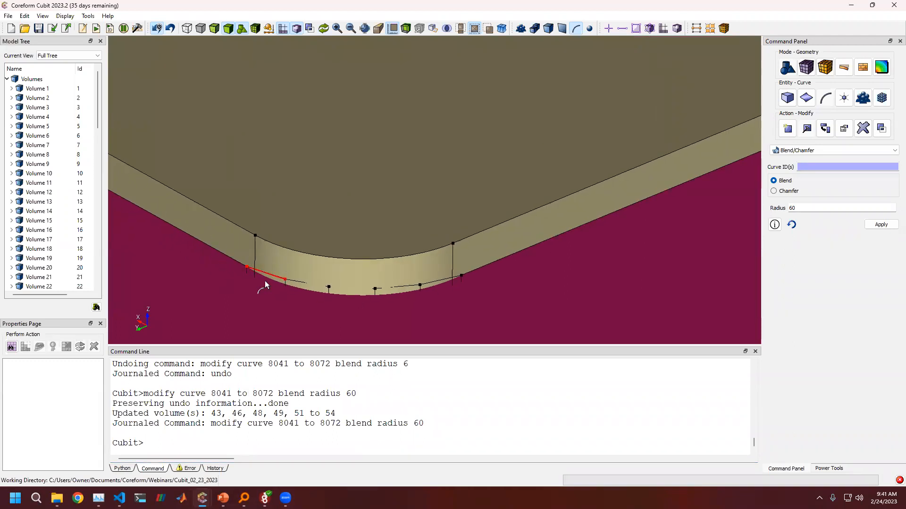
pyautogui.scroll(-5, 364, 299)
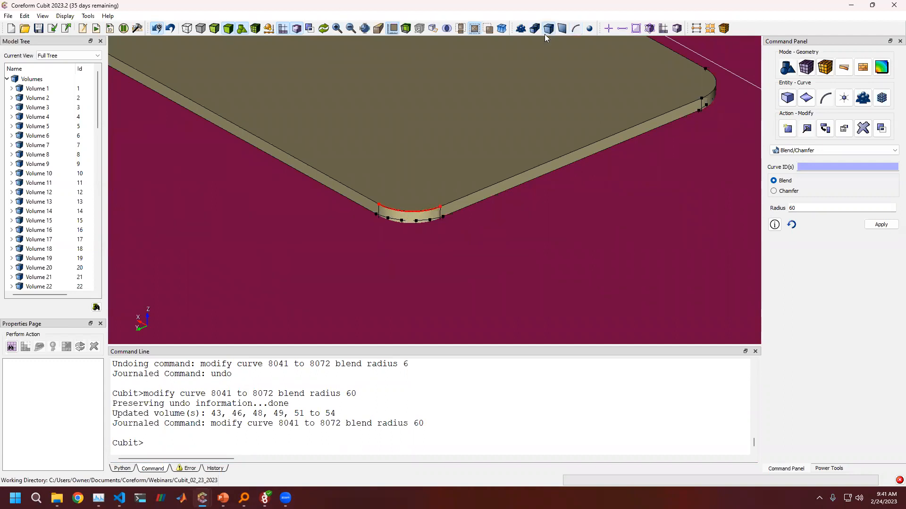
pyautogui.click(506, 129)
pyautogui.rightClick(506, 130)
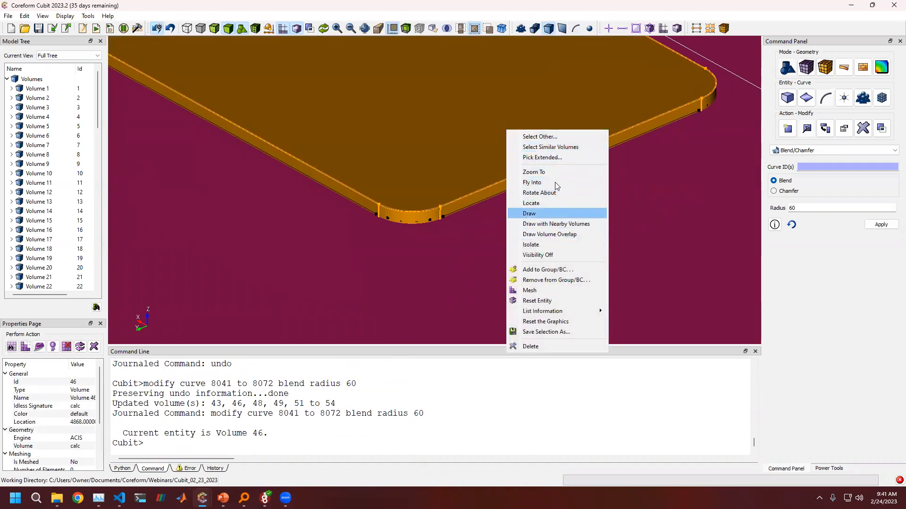
pyautogui.click(555, 254)
pyautogui.click(467, 189)
pyautogui.rightClick(467, 189)
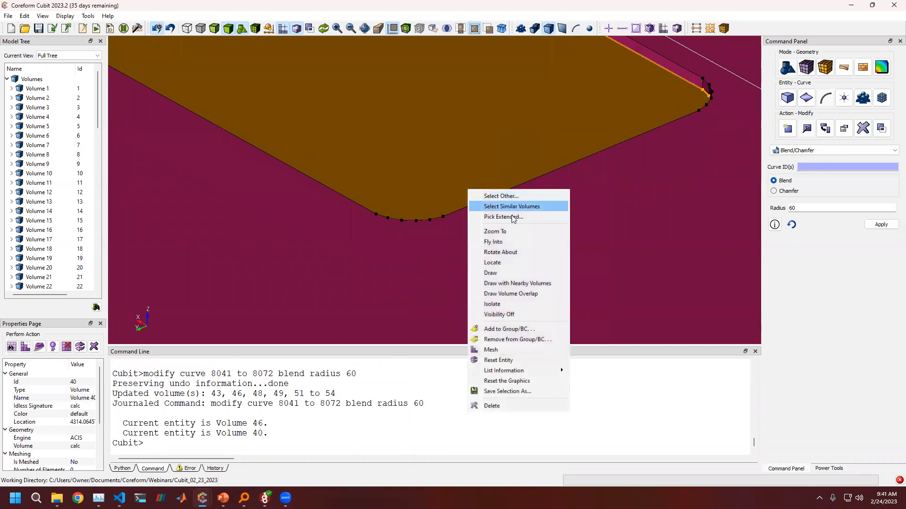
pyautogui.click(499, 273)
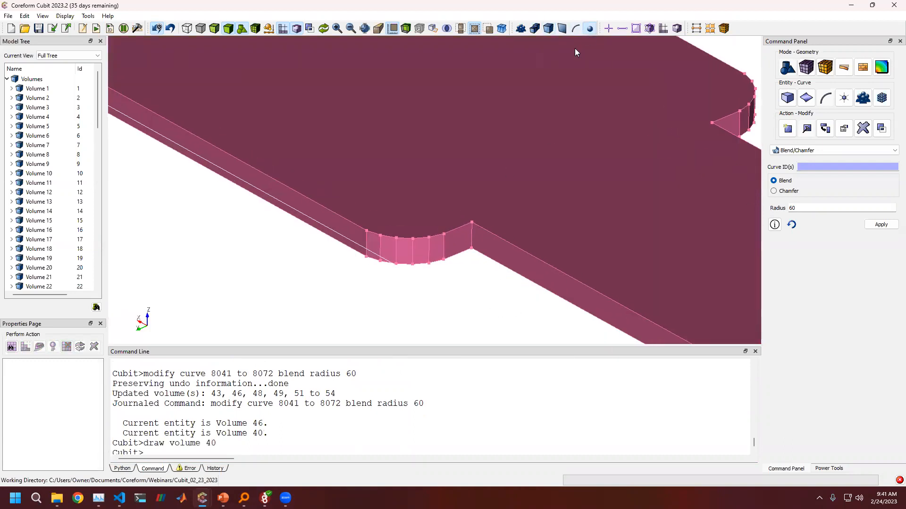
# Step: Measure the distance between the two upper end vertices of the faceted rounded corner
pyautogui.moveTo(344, 208)
pyautogui.mouseDown()
pyautogui.moveTo(453, 251)
pyautogui.moveTo(439, 269)
pyautogui.moveTo(442, 262)
pyautogui.moveTo(398, 244)
pyautogui.mouseUp()
pyautogui.click(440, 297)
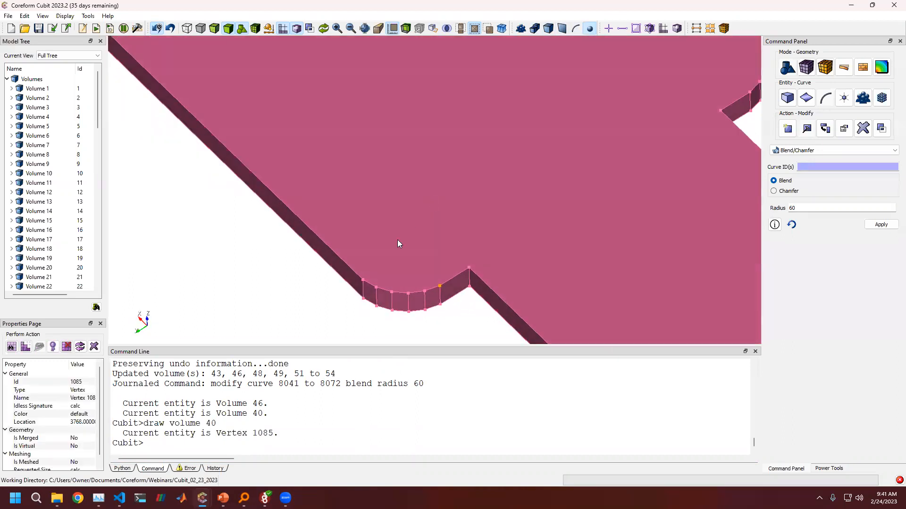
pyautogui.keyDown('ctrl'); pyautogui.click(361, 280); pyautogui.keyUp('ctrl')
pyautogui.rightClick(362, 280)
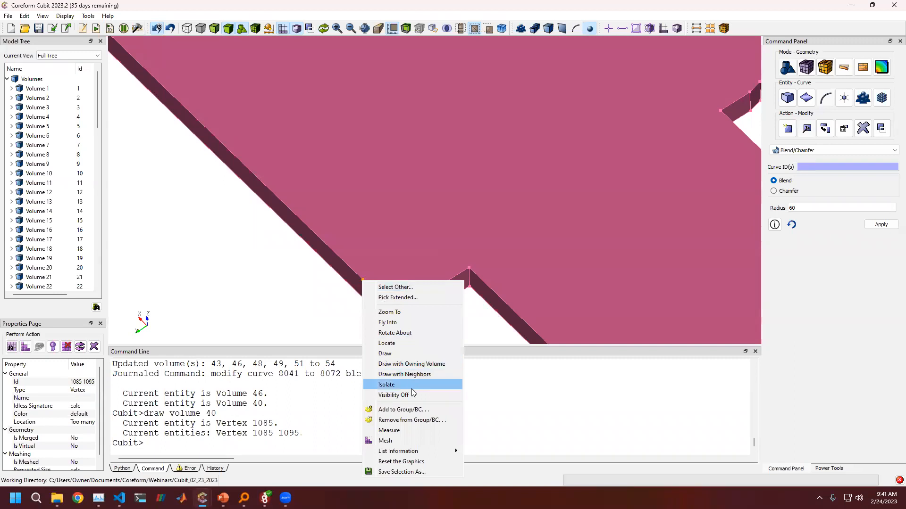
pyautogui.click(409, 432)
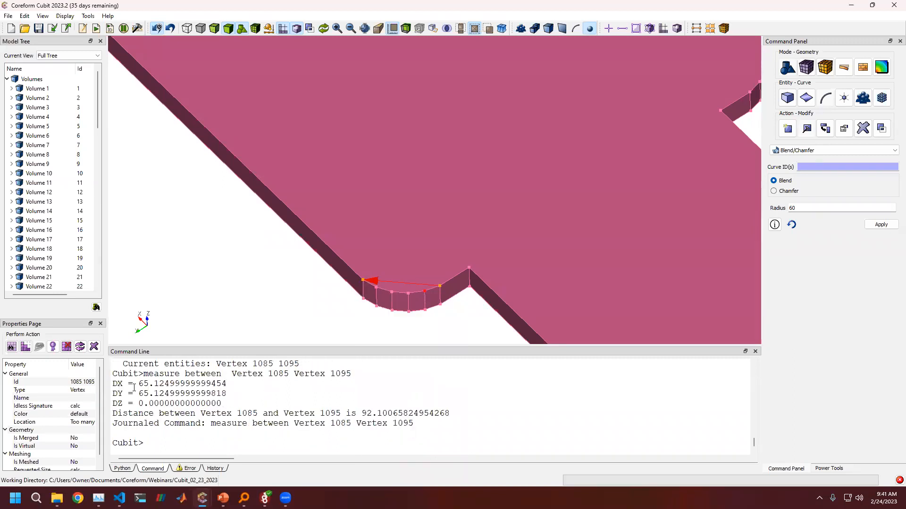
# Step: Examine the X offset reported by the corner measurement and view the exposed volume's rounded corners in context
pyautogui.moveTo(140, 382); pyautogui.dragTo(229, 384)
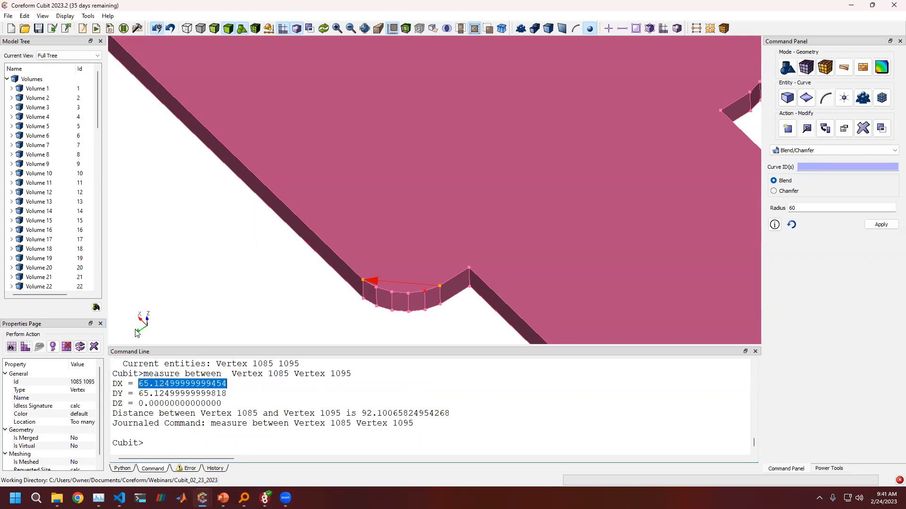
pyautogui.moveTo(140, 384)
pyautogui.mouseDown()
pyautogui.moveTo(471, 381)
pyautogui.moveTo(151, 394)
pyautogui.moveTo(178, 385)
pyautogui.moveTo(141, 384)
pyautogui.mouseUp()
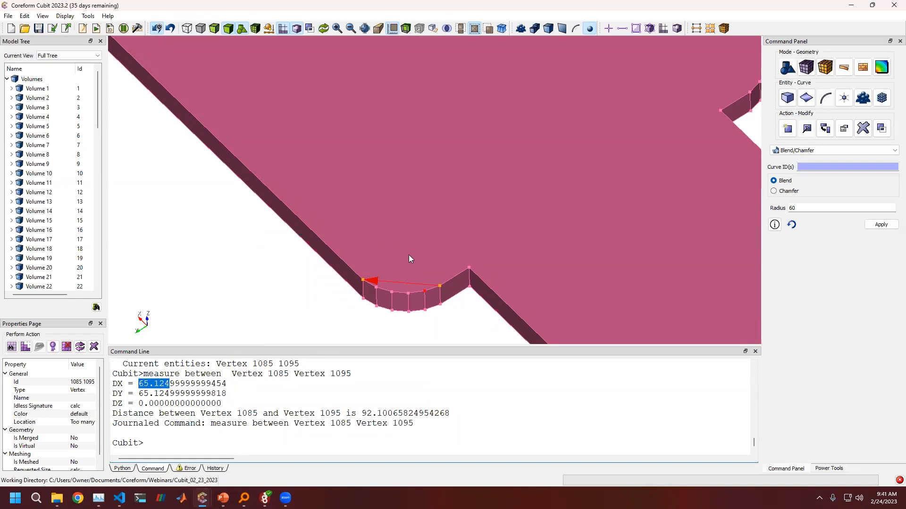
pyautogui.scroll(-6, 410, 258)
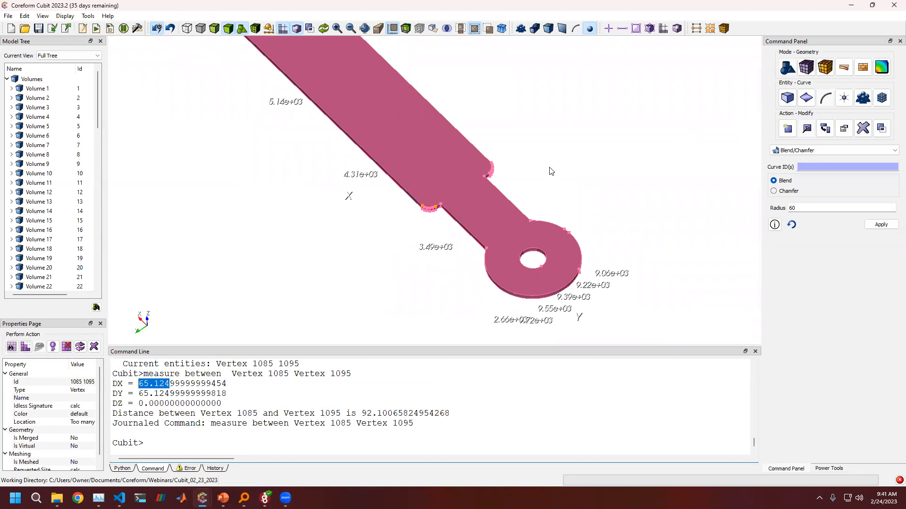
pyautogui.scroll(3, 423, 216)
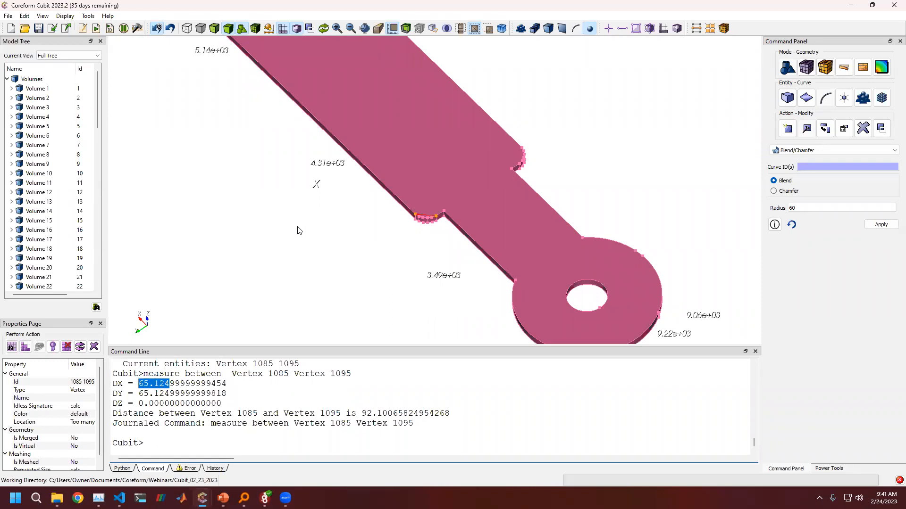
pyautogui.scroll(-3, 360, 206)
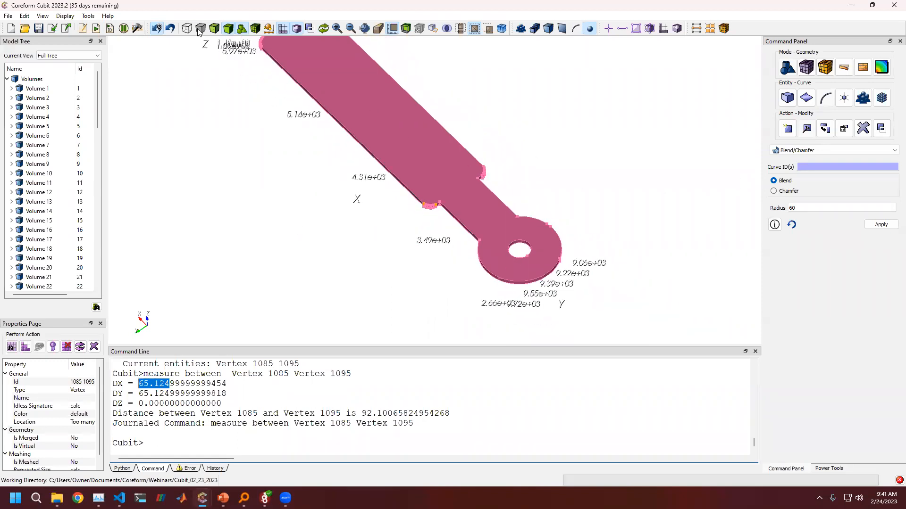
# Step: Start a new model and import Circuit_um.cub5 with the default import options
pyautogui.click(11, 28)
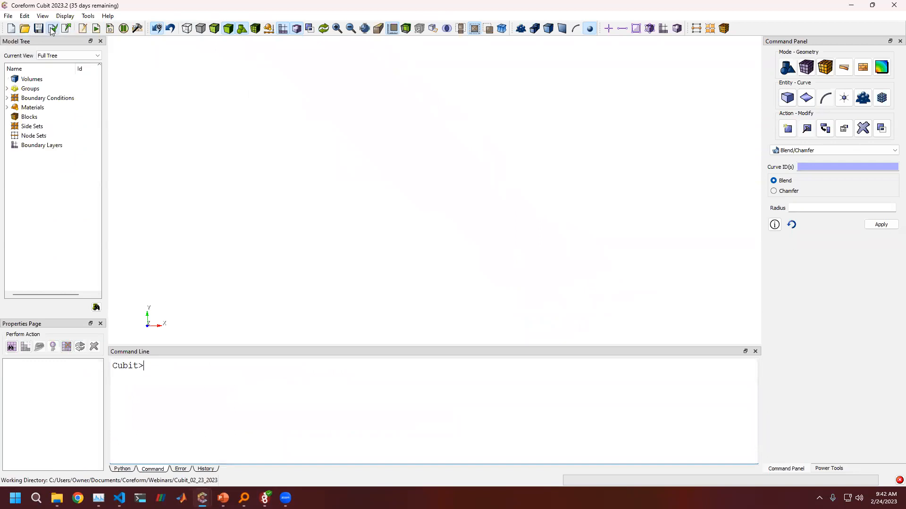
pyautogui.click(52, 28)
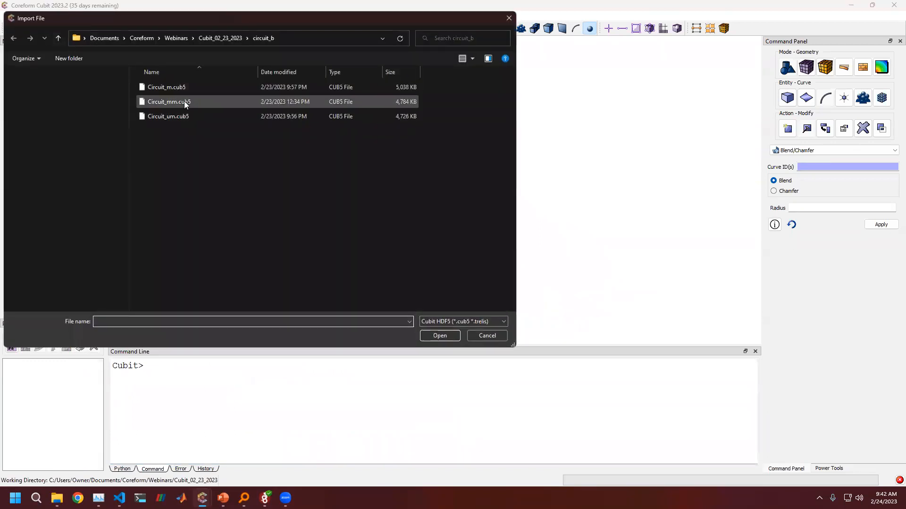
pyautogui.click(180, 116)
pyautogui.doubleClick(179, 116)
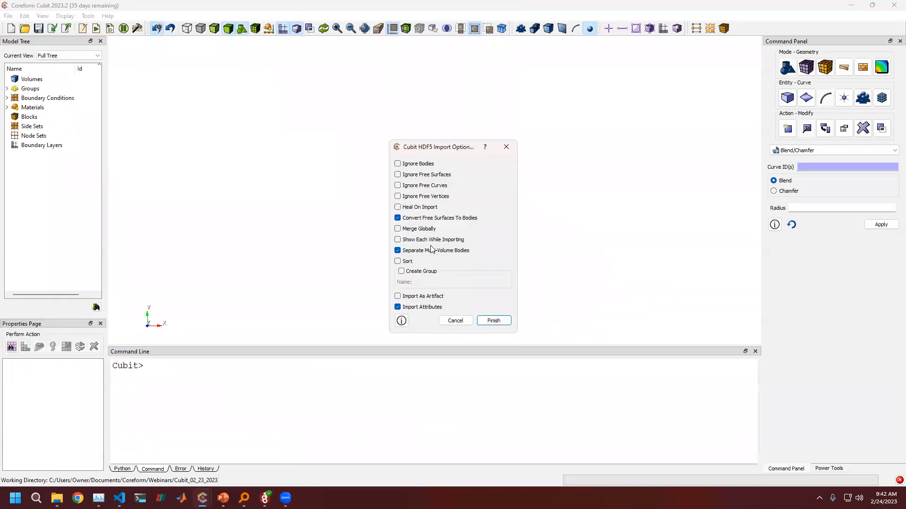
pyautogui.click(493, 320)
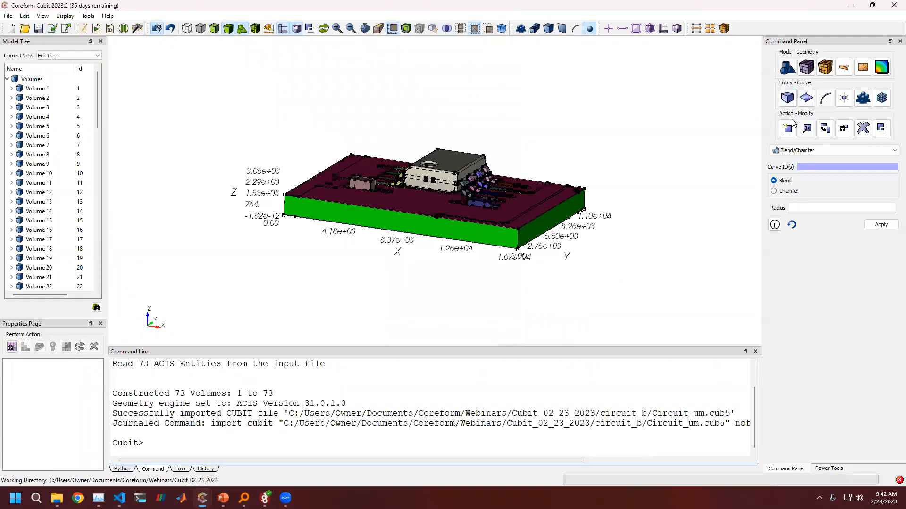
pyautogui.click(804, 133)
pyautogui.scroll(3, 471, 189)
pyautogui.scroll(3, 420, 183)
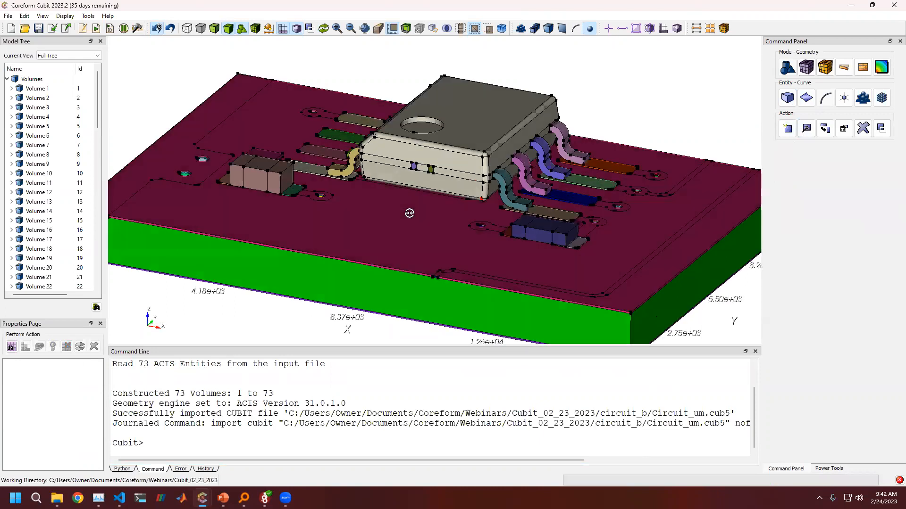
pyautogui.click(806, 129)
pyautogui.click(787, 151)
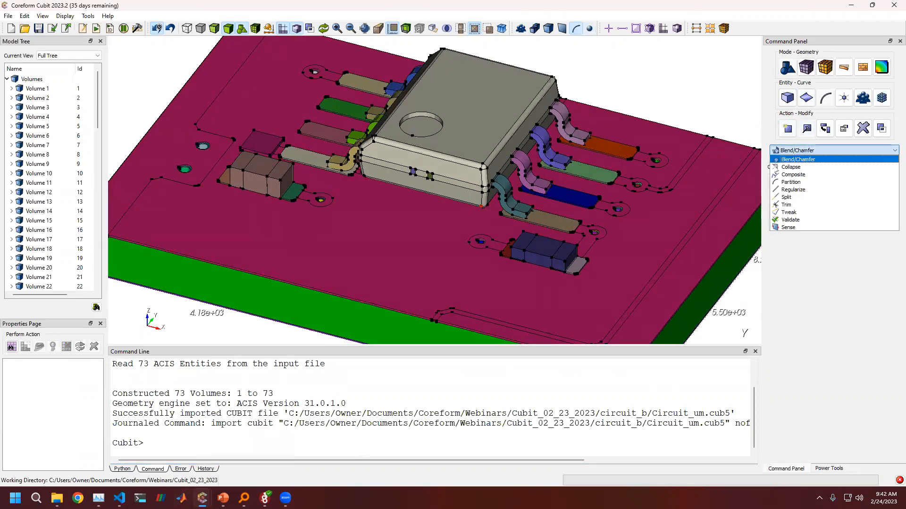
# Step: Run the count_acis_entities.py script from the Journal Editor on the imported circuit model
pyautogui.moveTo(202, 499)
pyautogui.click(253, 443)
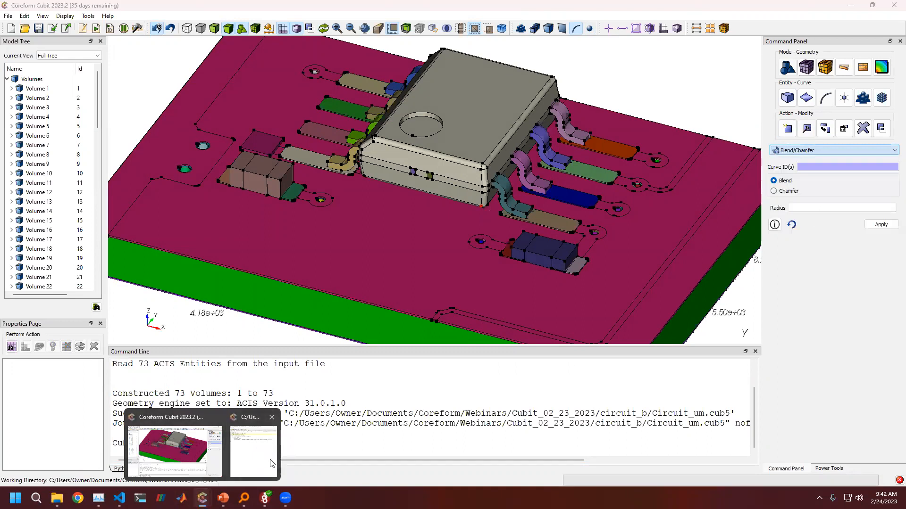
pyautogui.click(360, 46)
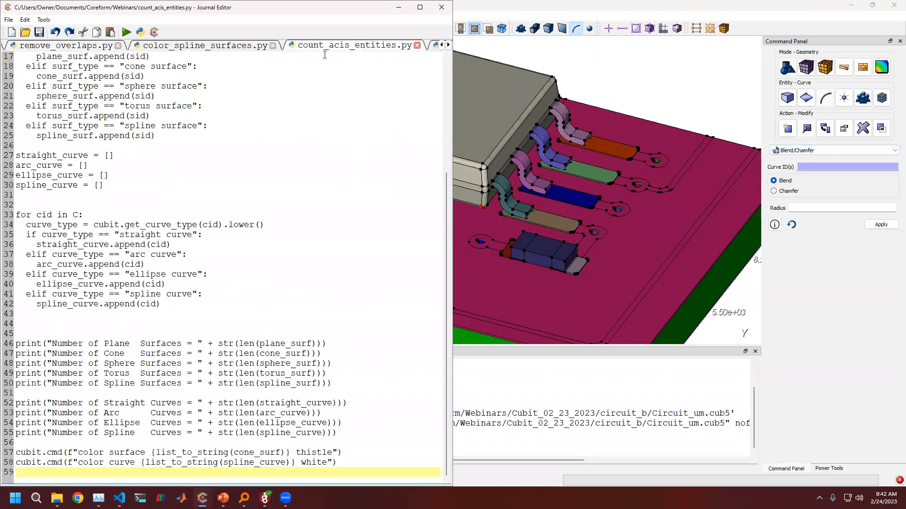
pyautogui.click(126, 32)
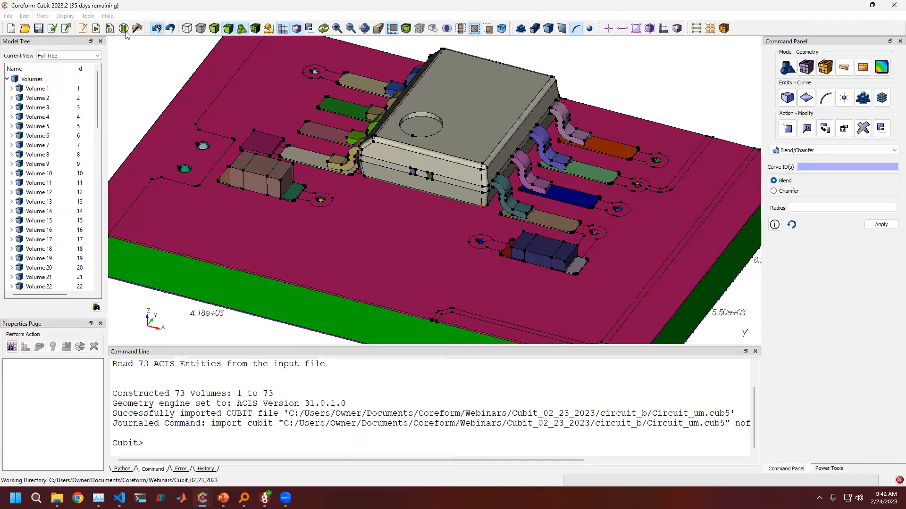
pyautogui.scroll(1, 243, 401)
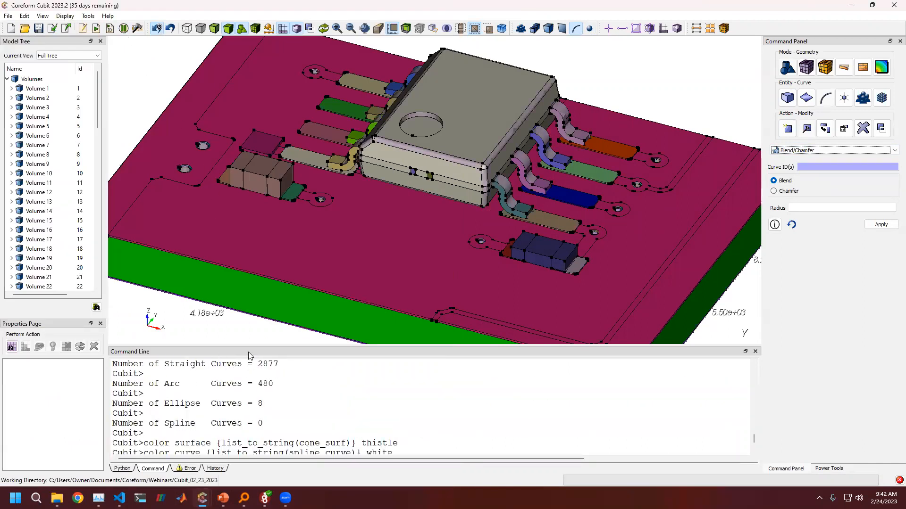
# Step: Review the script's counts of surface and curve types, especially the spline surfaces and spline curves
pyautogui.moveTo(249, 345); pyautogui.dragTo(249, 204)
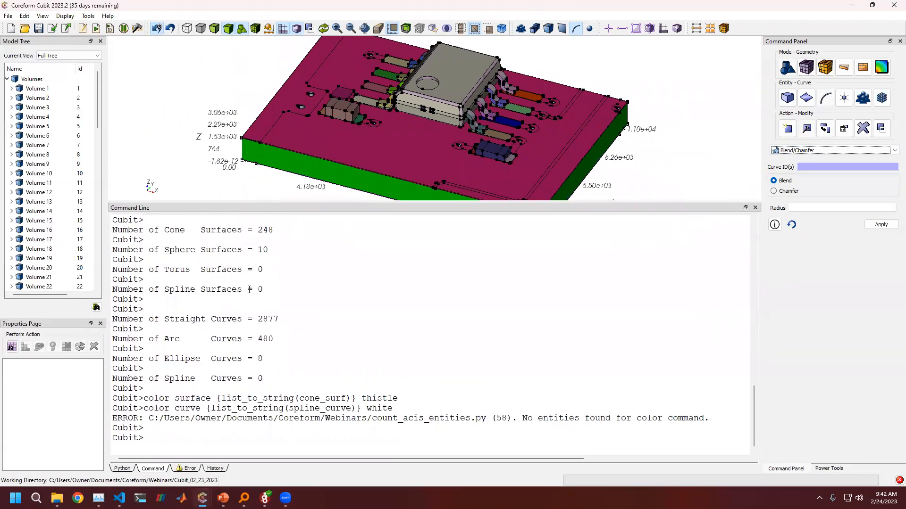
pyautogui.moveTo(263, 290); pyautogui.dragTo(103, 292)
pyautogui.moveTo(263, 378); pyautogui.dragTo(106, 382)
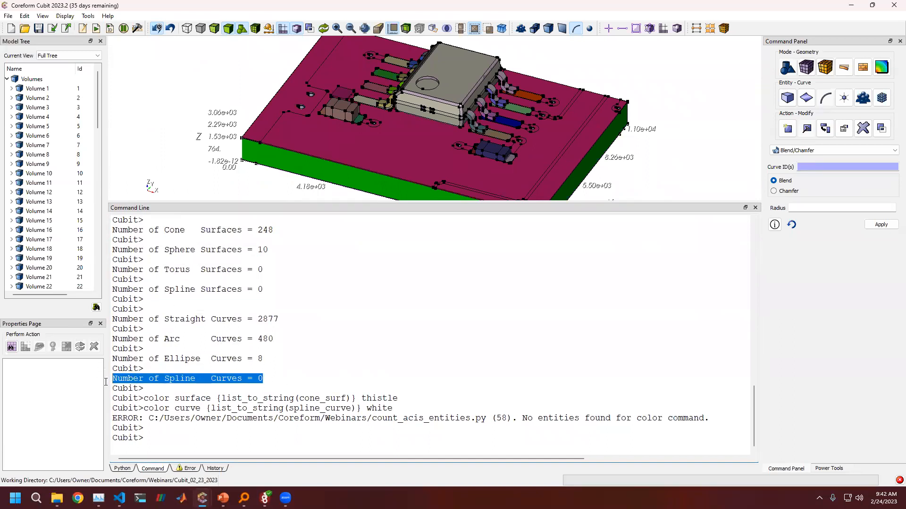
pyautogui.moveTo(297, 359); pyautogui.dragTo(254, 281)
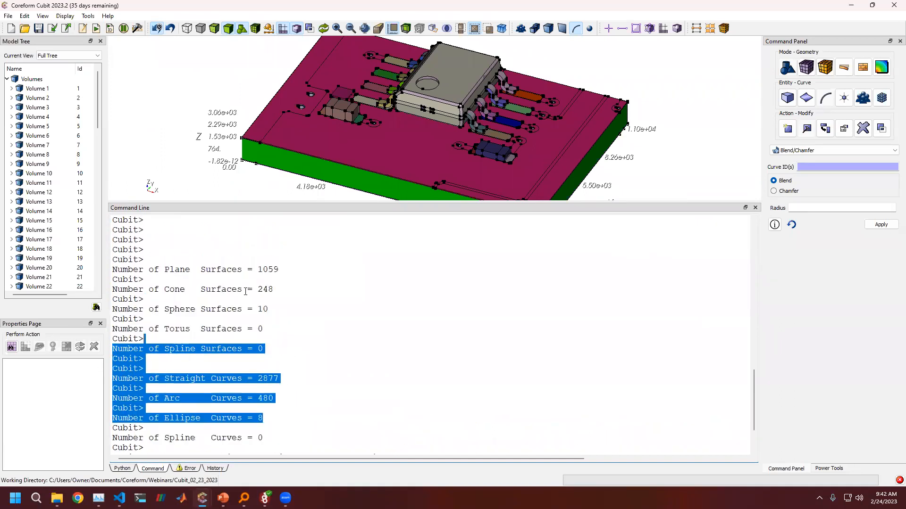
pyautogui.scroll(3, 253, 295)
pyautogui.moveTo(301, 202); pyautogui.dragTo(303, 403)
# Step: Run the Heal analysis on all volumes and enlarge the command output to read its summary
pyautogui.click(805, 134)
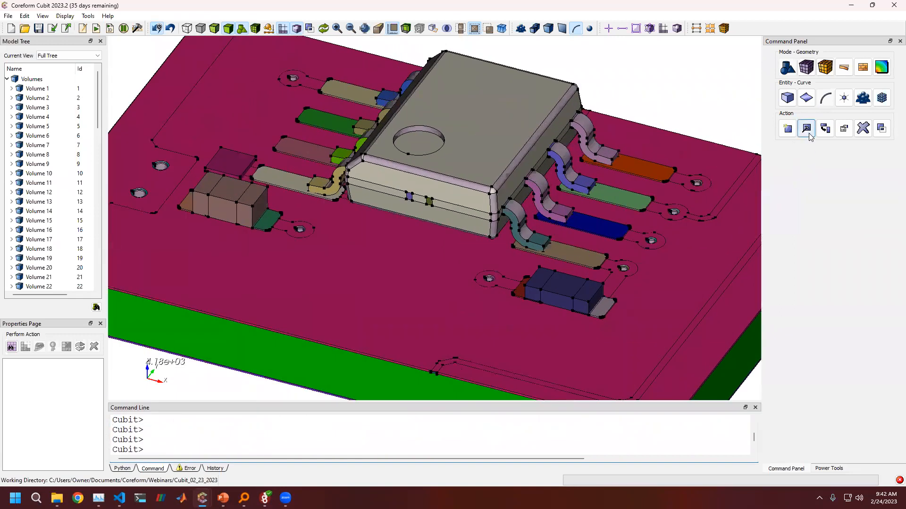
pyautogui.click(805, 150)
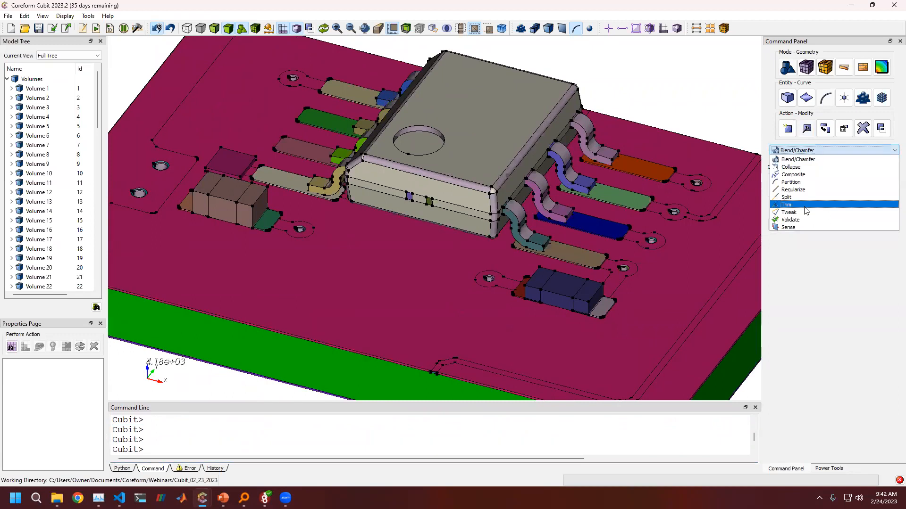
pyautogui.click(792, 102)
pyautogui.click(806, 132)
pyautogui.rightClick(814, 187)
pyautogui.click(818, 208)
pyautogui.click(882, 244)
pyautogui.moveTo(301, 401); pyautogui.dragTo(266, 263)
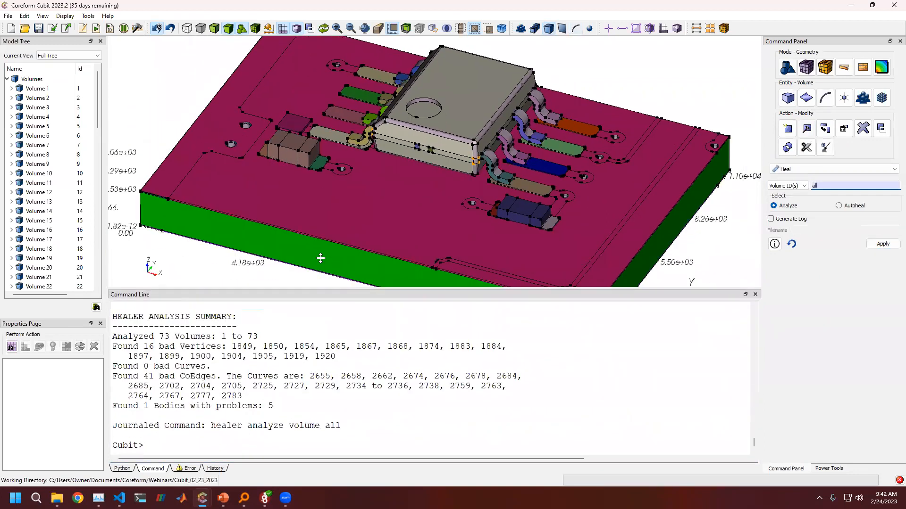
# Step: Start a new model and import Circuit_mm.cub5 with the default import options
pyautogui.click(24, 29)
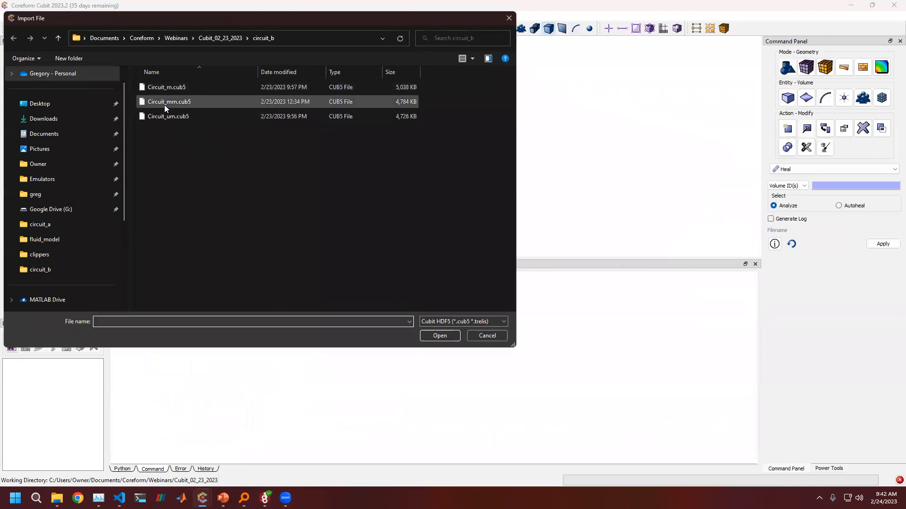
pyautogui.doubleClick(164, 105)
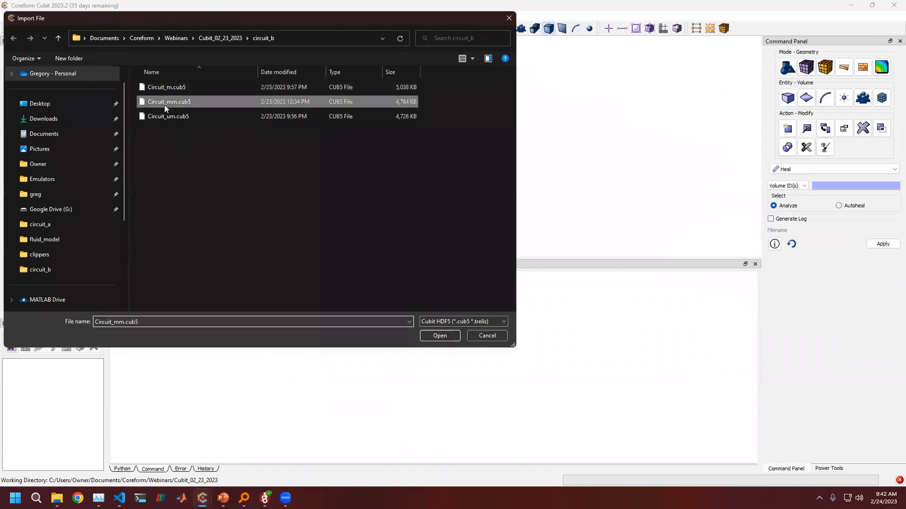
pyautogui.click(492, 321)
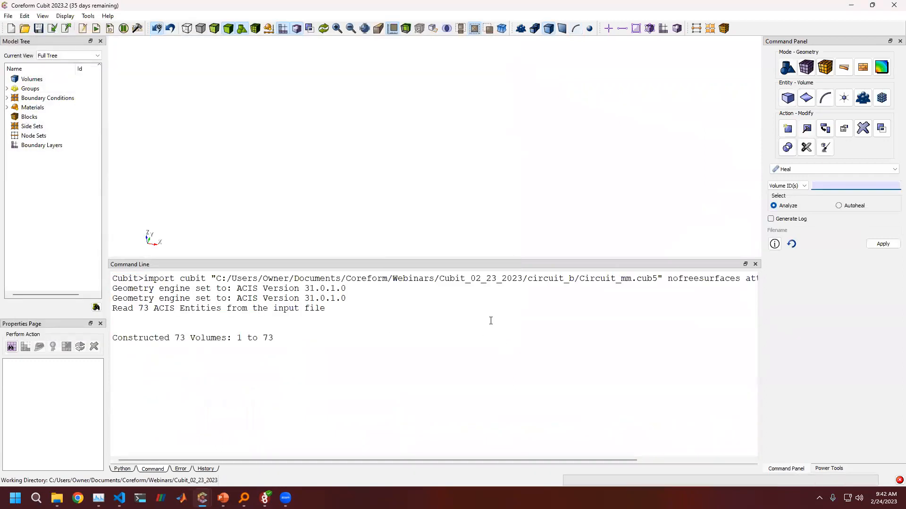
# Step: Run the Heal analysis on all volumes of the millimetre model and review its summary of bad entities
pyautogui.rightClick(852, 195)
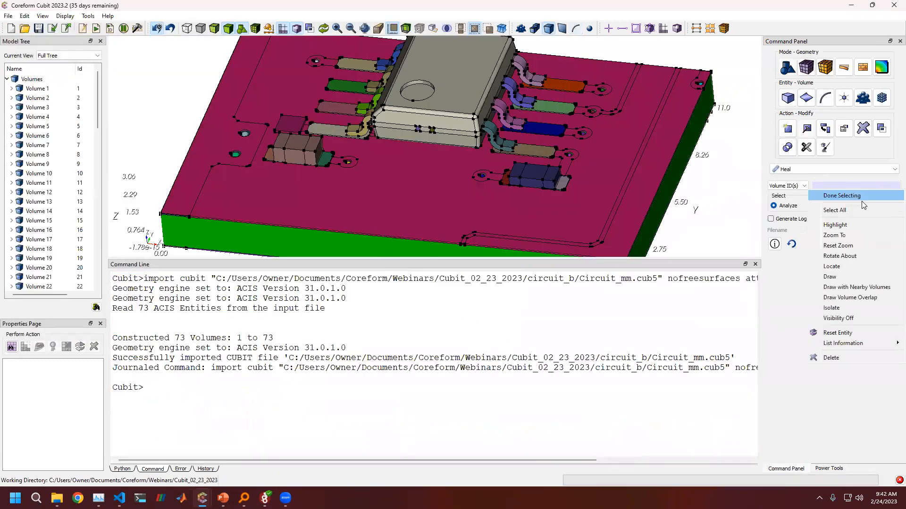
pyautogui.click(867, 213)
pyautogui.click(889, 248)
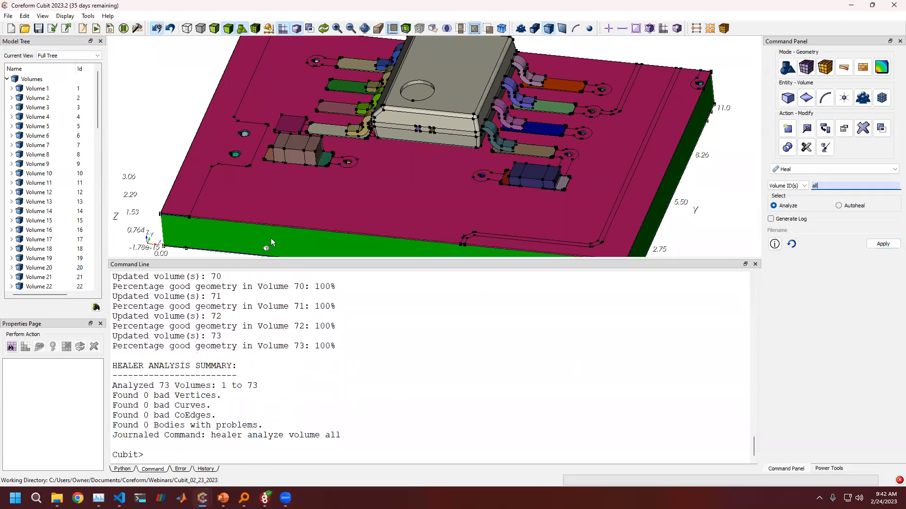
pyautogui.moveTo(368, 184); pyautogui.dragTo(381, 142, button='middle')
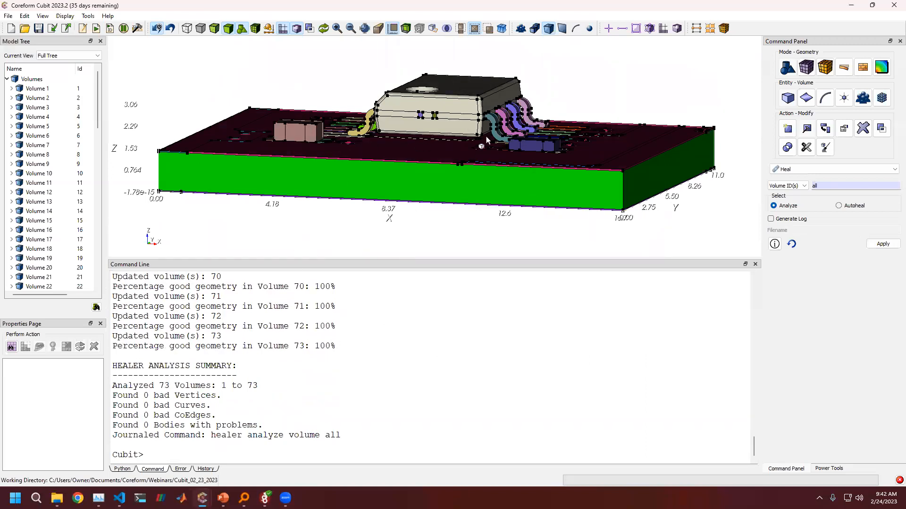
pyautogui.moveTo(354, 445); pyautogui.dragTo(90, 394)
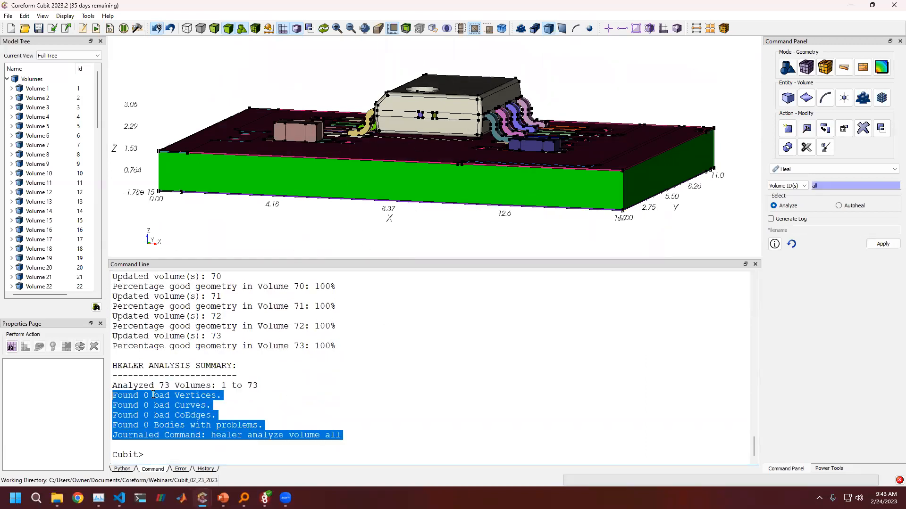
pyautogui.click(228, 395)
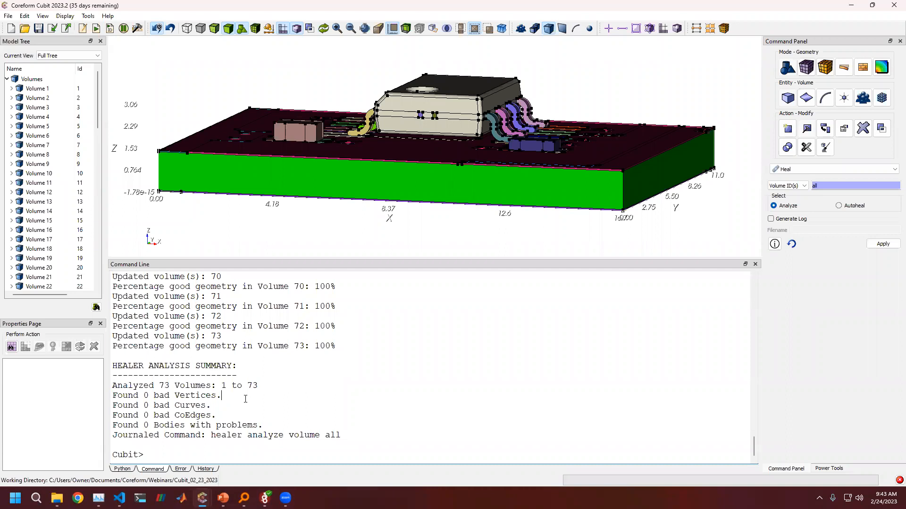
pyautogui.moveTo(412, 157); pyautogui.dragTo(412, 176)
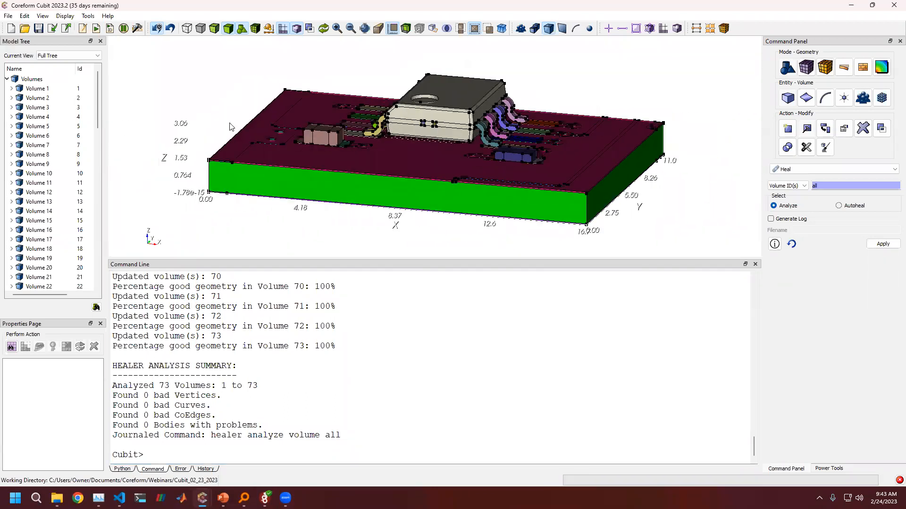
# Step: Clear the millimetre model and import Circuit_um.cub5 again with the default import options
pyautogui.click(12, 29)
pyautogui.click(52, 29)
pyautogui.doubleClick(155, 113)
pyautogui.click(494, 320)
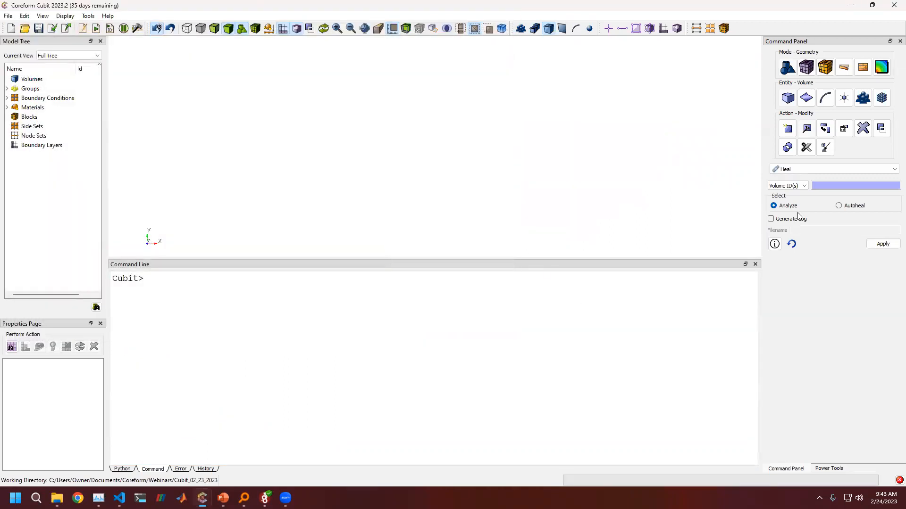
# Step: Run the Heal analysis on all volumes of the micrometre model and inspect the flagged entities at the chip package's corner
pyautogui.rightClick(845, 191)
pyautogui.click(851, 210)
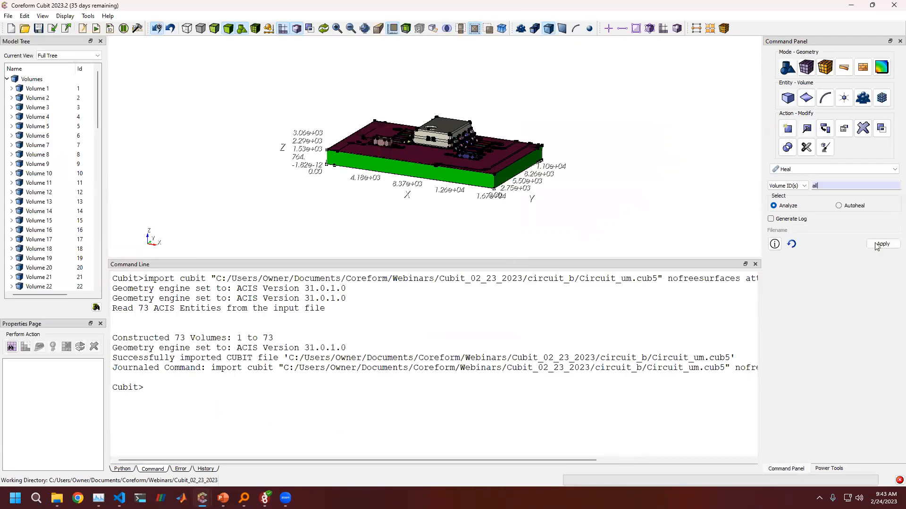
pyautogui.click(876, 244)
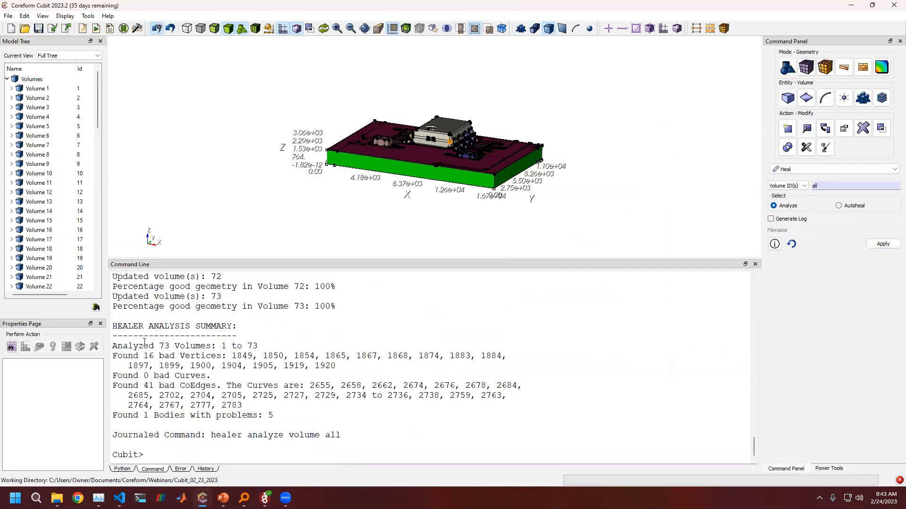
pyautogui.moveTo(143, 346); pyautogui.dragTo(274, 415)
pyautogui.scroll(5, 513, 161)
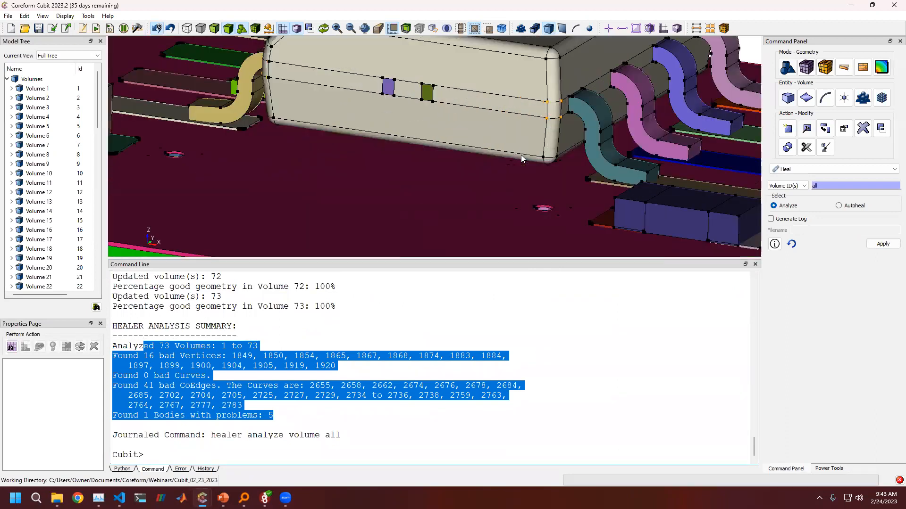
pyautogui.scroll(3, 586, 125)
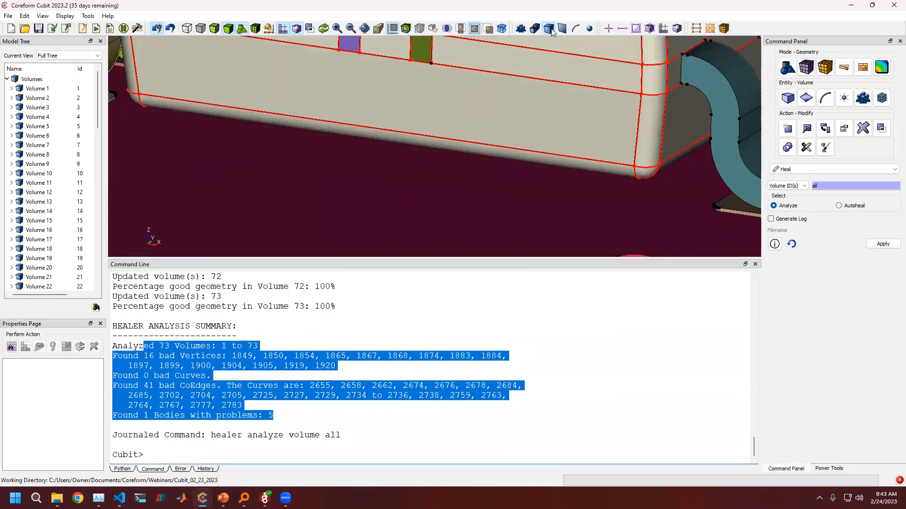
# Step: Rerun the Heal analysis on all volumes of the micrometre model and examine the flagged entities around the chip package
pyautogui.click(667, 109)
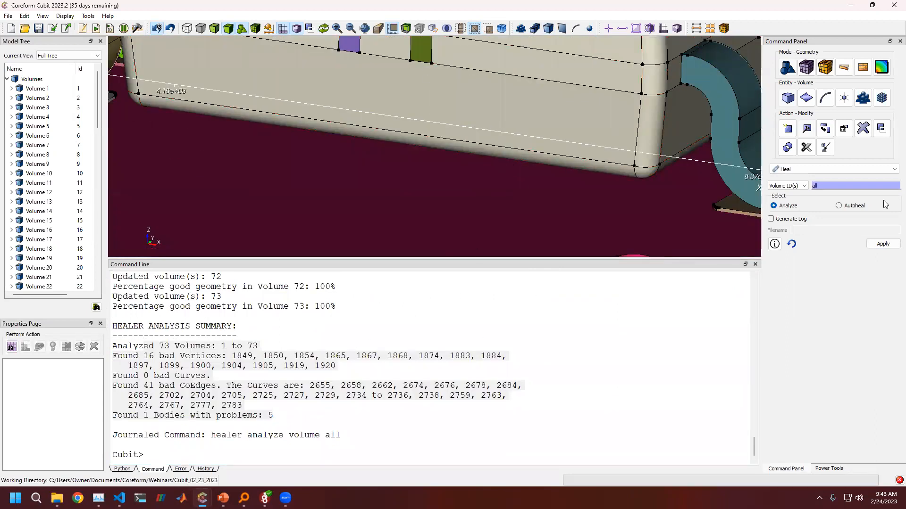
pyautogui.click(876, 244)
pyautogui.moveTo(600, 109); pyautogui.dragTo(526, 142, button='middle')
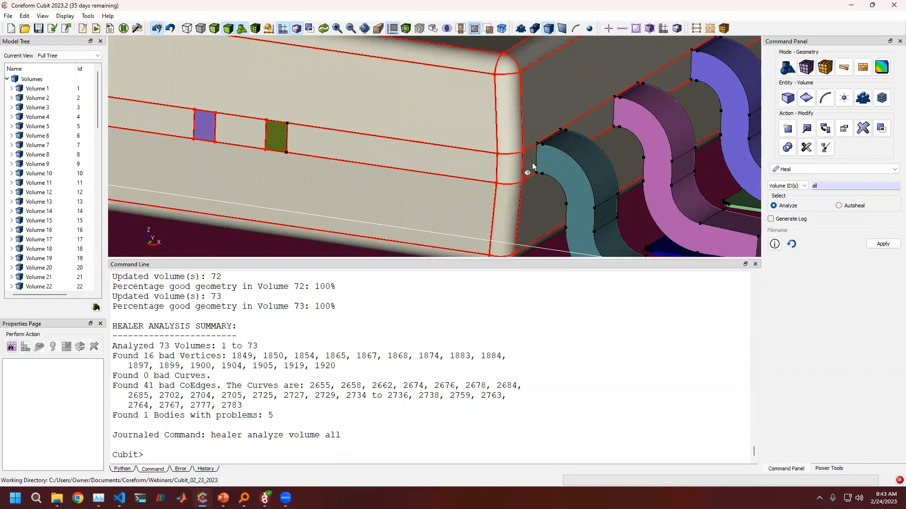
pyautogui.scroll(-10, 532, 163)
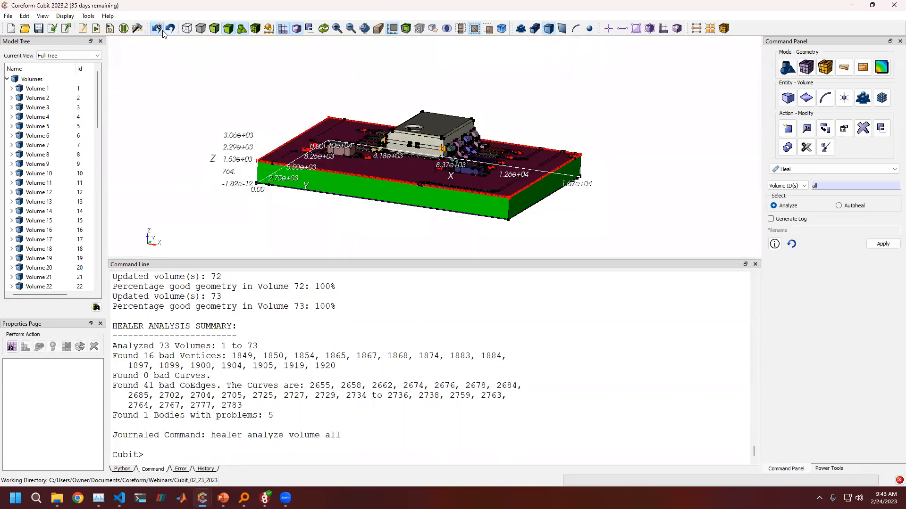
# Step: Start a new model and browse to the fluid_model folder for importing a file
pyautogui.click(11, 29)
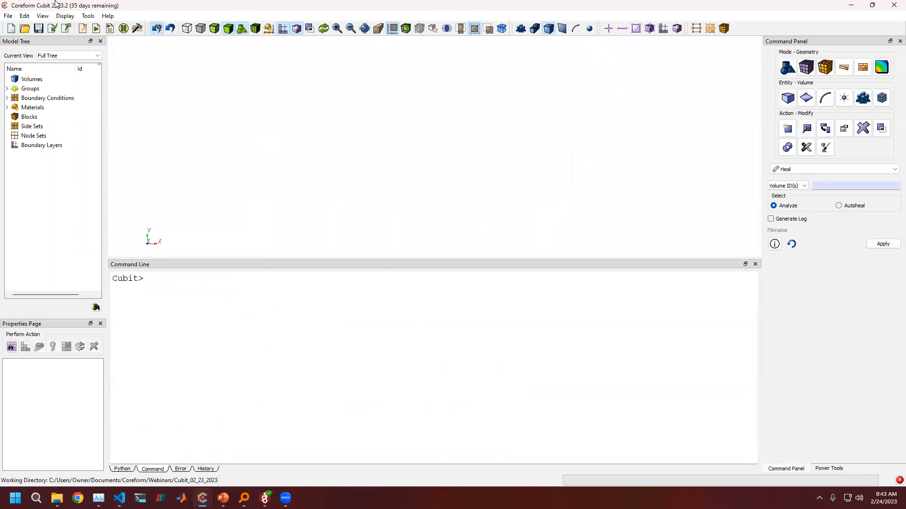
pyautogui.click(54, 30)
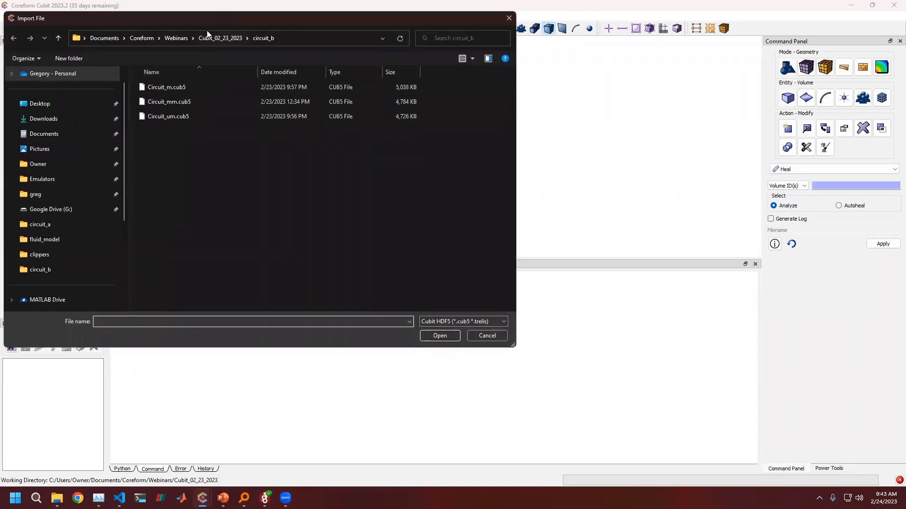
pyautogui.click(222, 38)
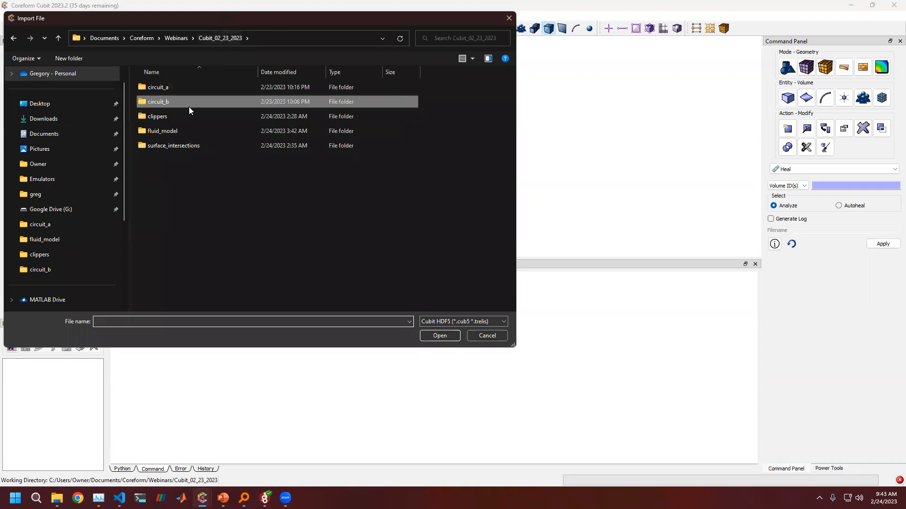
pyautogui.doubleClick(174, 132)
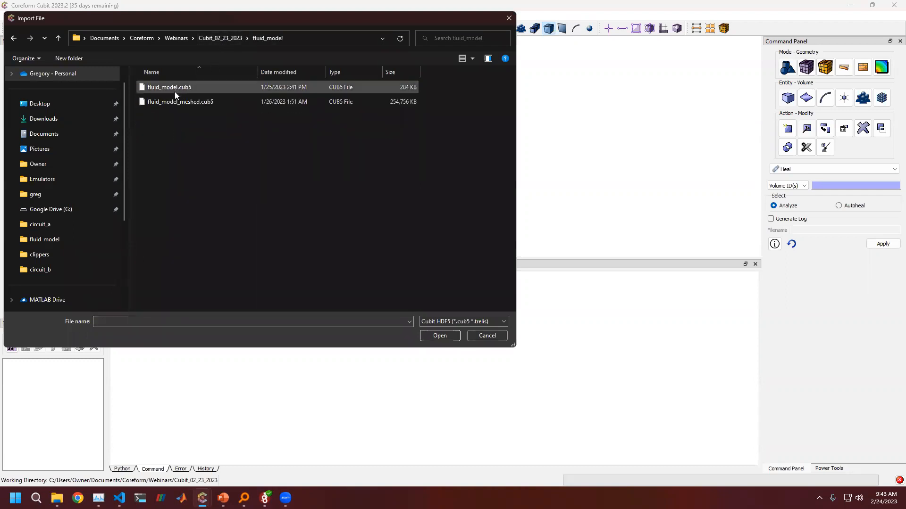
# Step: Import the IGES file TCC3_RX447328_001.igs with the default import options
pyautogui.click(174, 91)
pyautogui.click(451, 321)
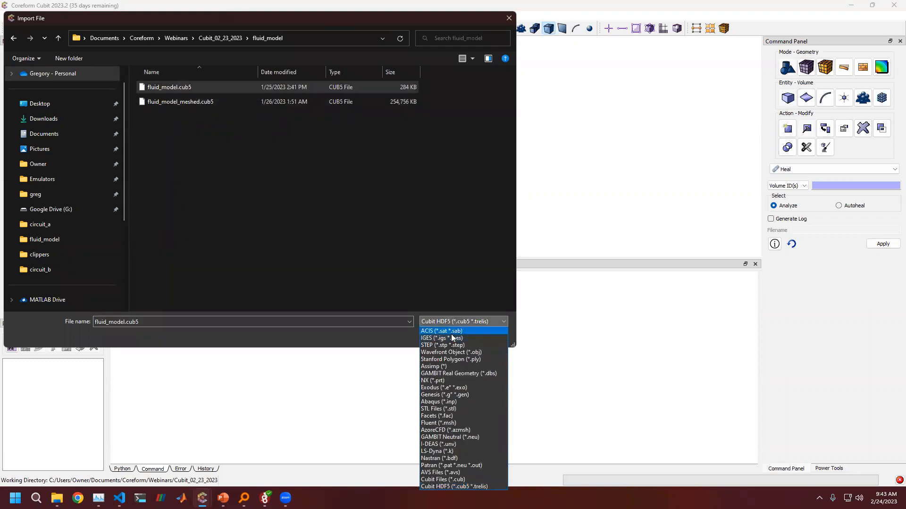
pyautogui.click(451, 332)
pyautogui.click(442, 321)
pyautogui.click(445, 334)
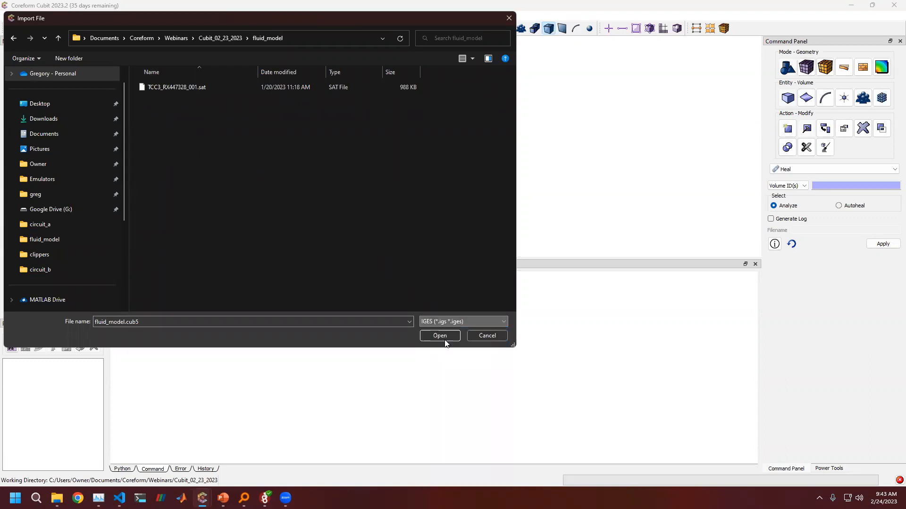
pyautogui.click(178, 88)
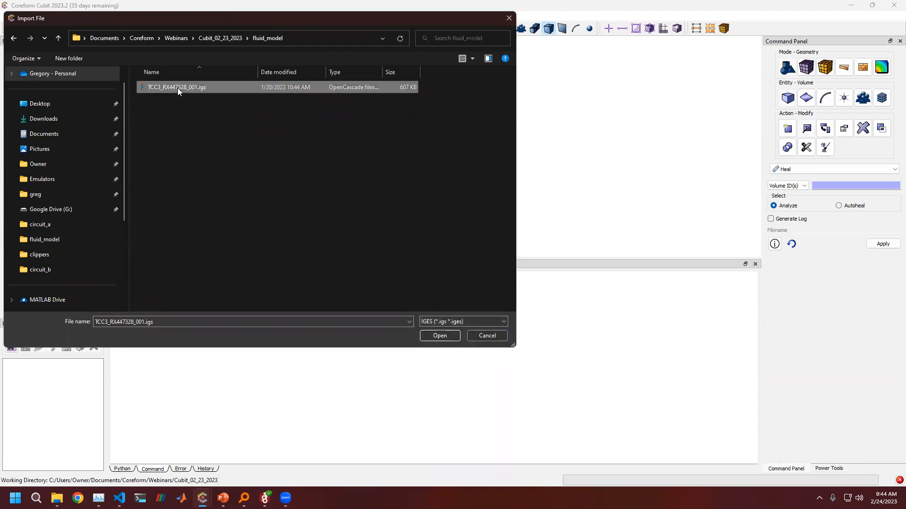
pyautogui.doubleClick(246, 88)
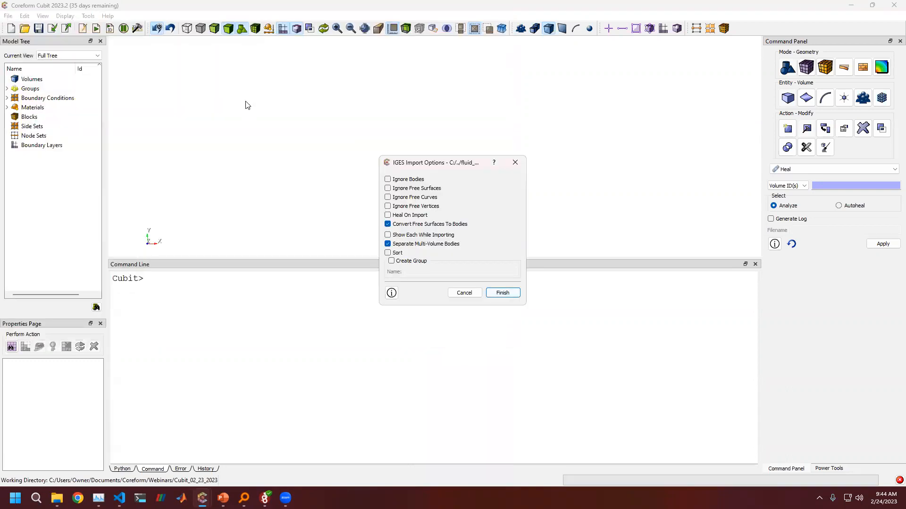
pyautogui.click(503, 293)
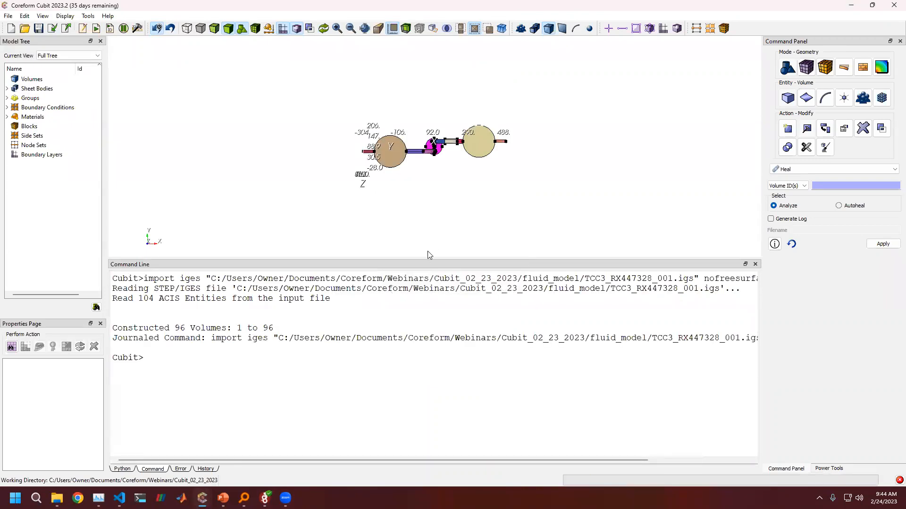
# Step: Enlarge the graphics area and examine how the curved pipe meets the ring-shaped end face of the large cylinder
pyautogui.moveTo(426, 259); pyautogui.dragTo(424, 330)
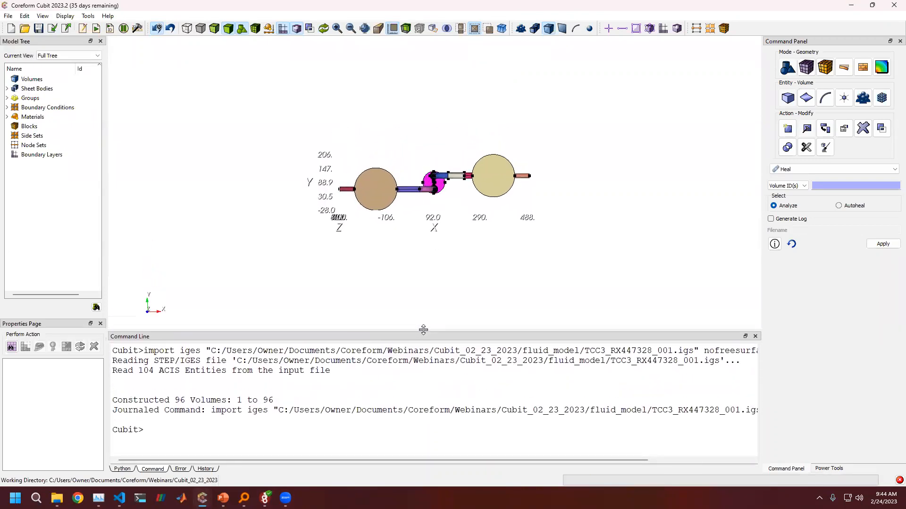
pyautogui.moveTo(450, 209); pyautogui.dragTo(371, 225)
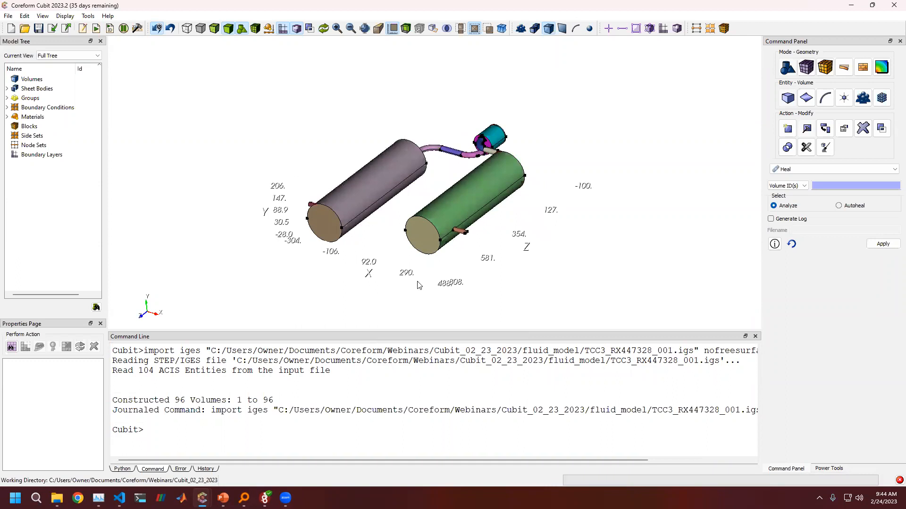
pyautogui.moveTo(495, 240); pyautogui.dragTo(501, 173)
pyautogui.scroll(10, 490, 151)
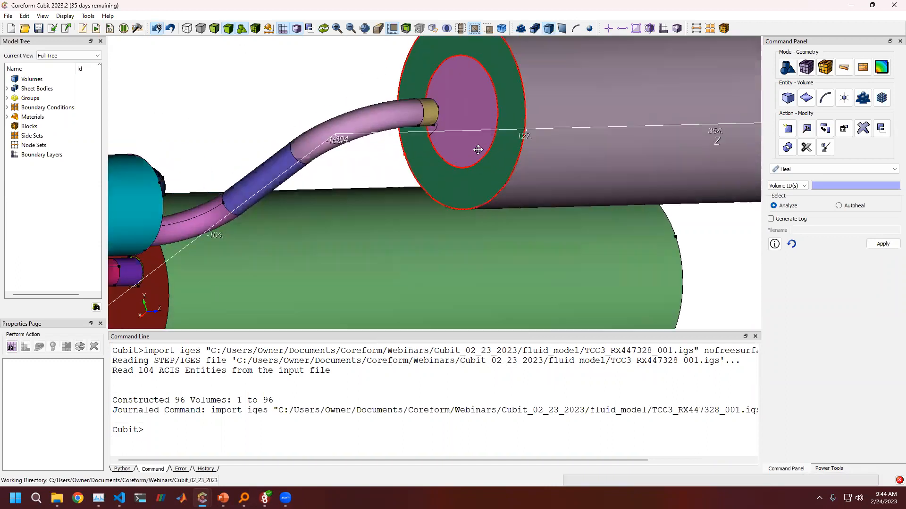
pyautogui.moveTo(482, 134); pyautogui.dragTo(584, 213)
pyautogui.moveTo(578, 193); pyautogui.dragTo(522, 325, button='middle')
pyautogui.scroll(5, 510, 188)
pyautogui.moveTo(587, 181); pyautogui.dragTo(440, 212, button='middle')
pyautogui.moveTo(498, 223); pyautogui.dragTo(418, 222)
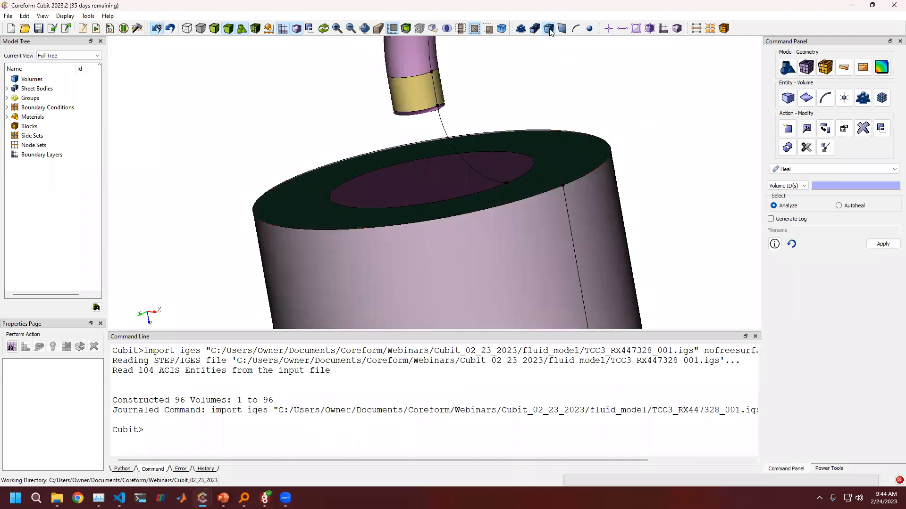
pyautogui.moveTo(491, 167)
pyautogui.mouseDown()
pyautogui.moveTo(528, 225)
pyautogui.moveTo(550, 200)
pyautogui.moveTo(538, 186)
pyautogui.moveTo(533, 202)
pyautogui.mouseUp()
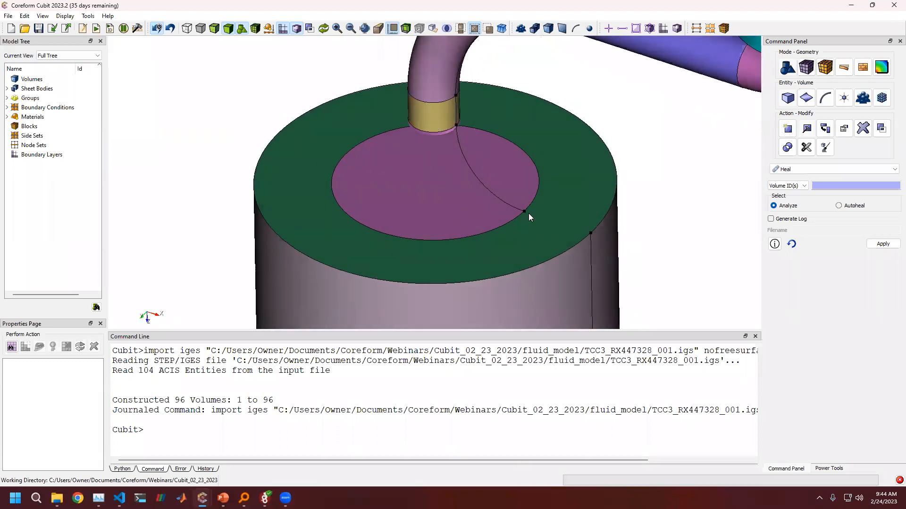
pyautogui.scroll(-5, 458, 207)
pyautogui.moveTo(535, 213); pyautogui.dragTo(401, 155, button='middle')
# Step: List the sheet bodies of the imported model and select Body 2, the small cyan cylinder and the large green cylinder in turn
pyautogui.moveTo(480, 329); pyautogui.dragTo(482, 403)
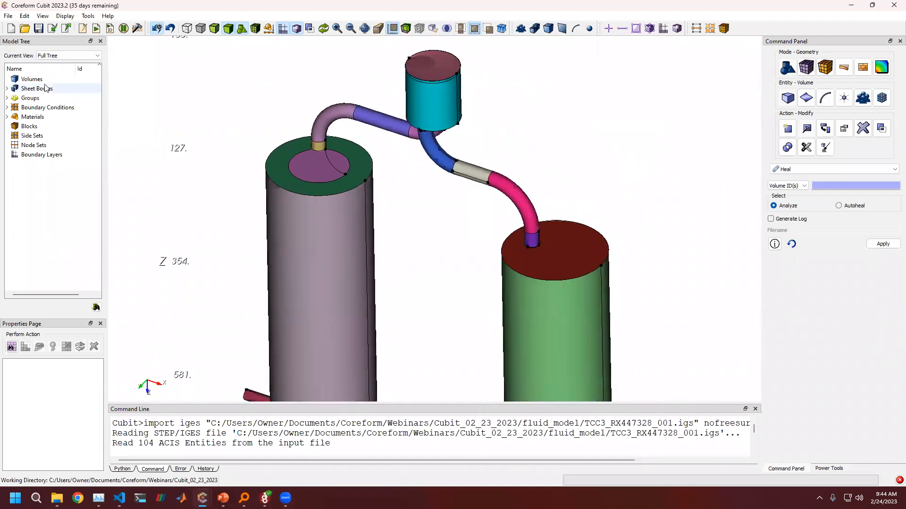
pyautogui.click(19, 79)
pyautogui.click(7, 89)
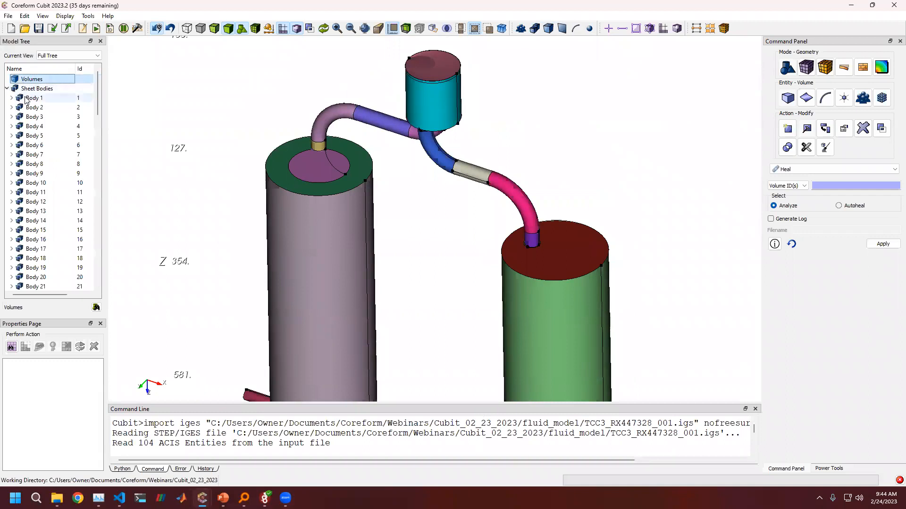
pyautogui.click(34, 107)
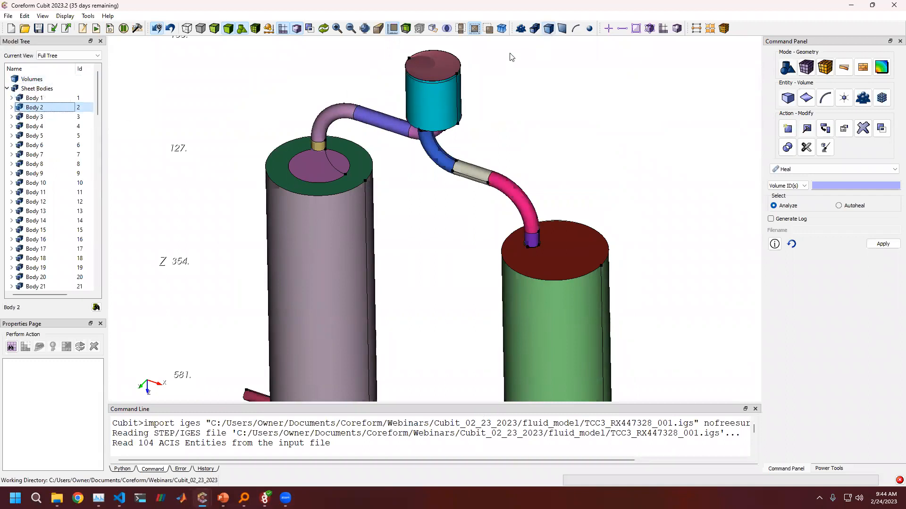
pyautogui.click(448, 107)
pyautogui.click(551, 312)
# Step: Switch the model to transparent display and examine the internal parts at the base of the small cyan cylinder
pyautogui.moveTo(557, 303); pyautogui.dragTo(529, 153, button='middle')
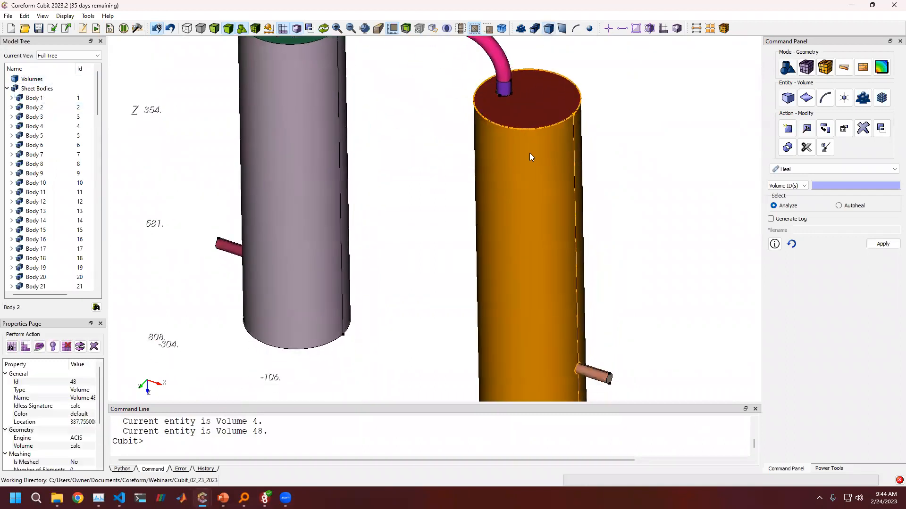
pyautogui.scroll(-3, 524, 159)
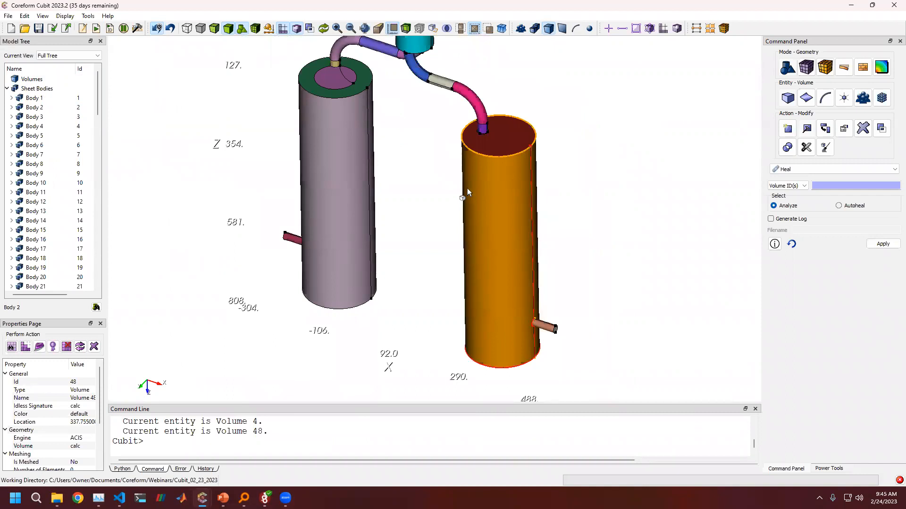
pyautogui.moveTo(467, 189); pyautogui.dragTo(455, 250, button='middle')
pyautogui.scroll(2, 409, 160)
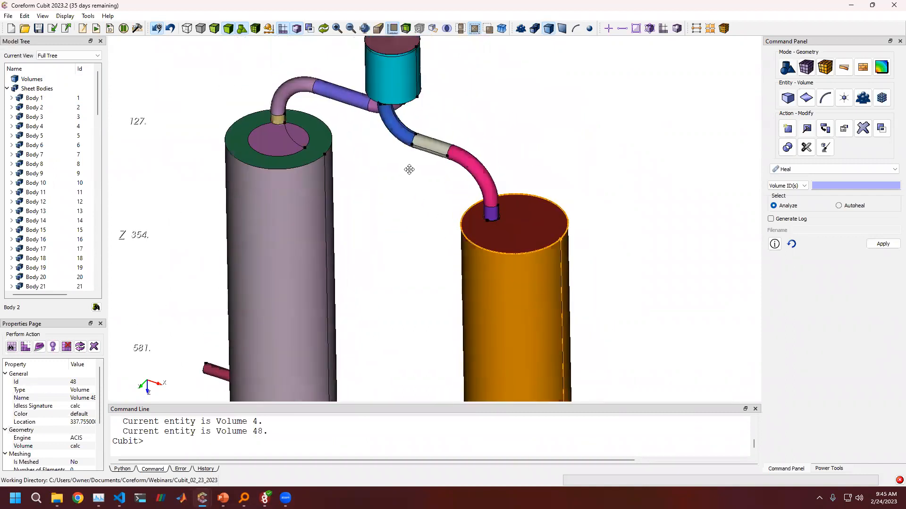
pyautogui.moveTo(409, 169); pyautogui.dragTo(430, 230, button='middle')
pyautogui.scroll(7, 426, 222)
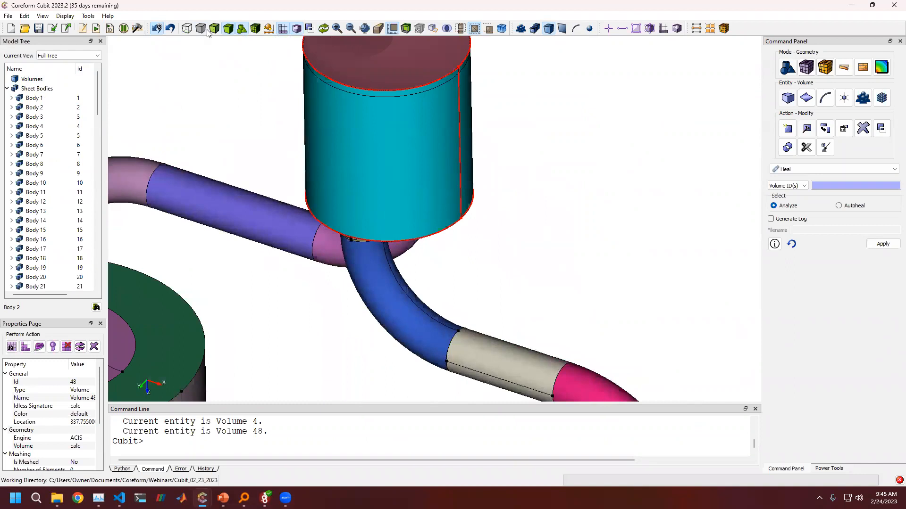
pyautogui.click(216, 29)
pyautogui.moveTo(383, 223)
pyautogui.mouseDown()
pyautogui.moveTo(348, 189)
pyautogui.moveTo(358, 176)
pyautogui.mouseUp()
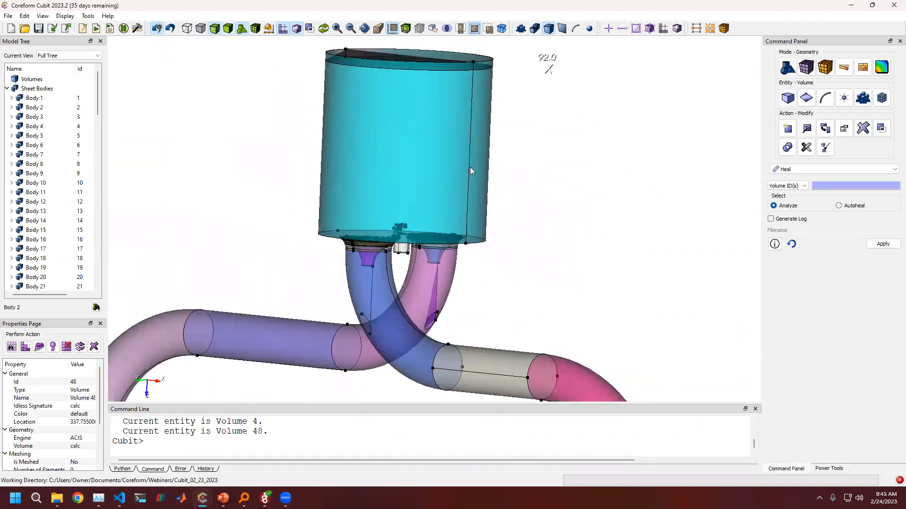
pyautogui.scroll(8, 378, 238)
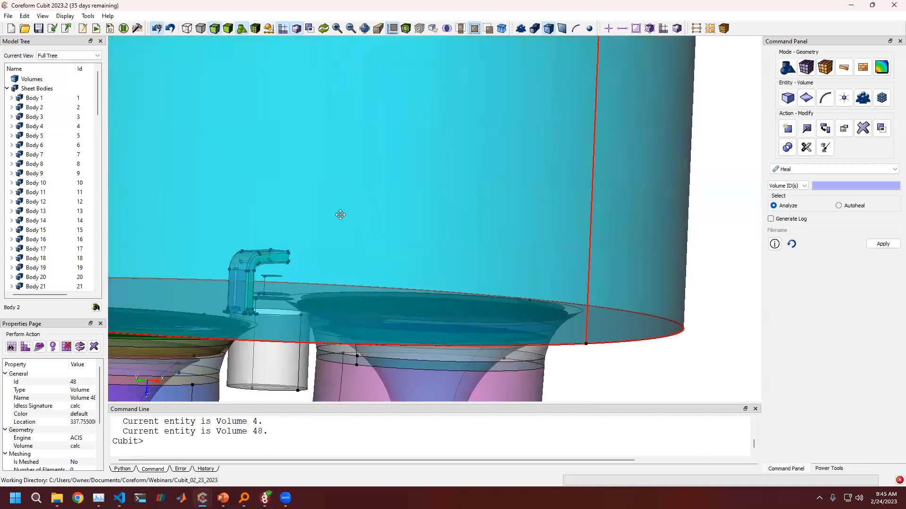
pyautogui.scroll(-10, 349, 132)
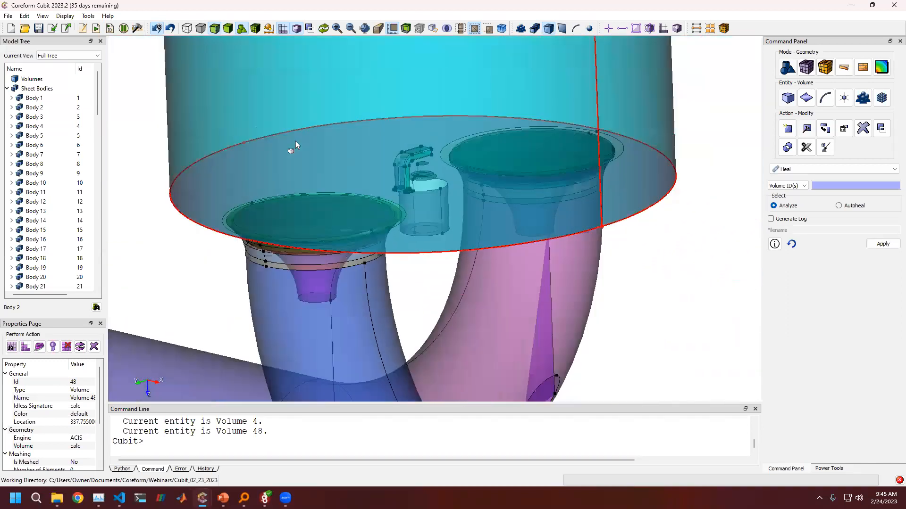
# Step: Start a new model and import the ACIS file TCC3_RX447328_001.sat from the fluid_model folder with the default import options
pyautogui.click(10, 28)
pyautogui.click(52, 28)
pyautogui.click(225, 38)
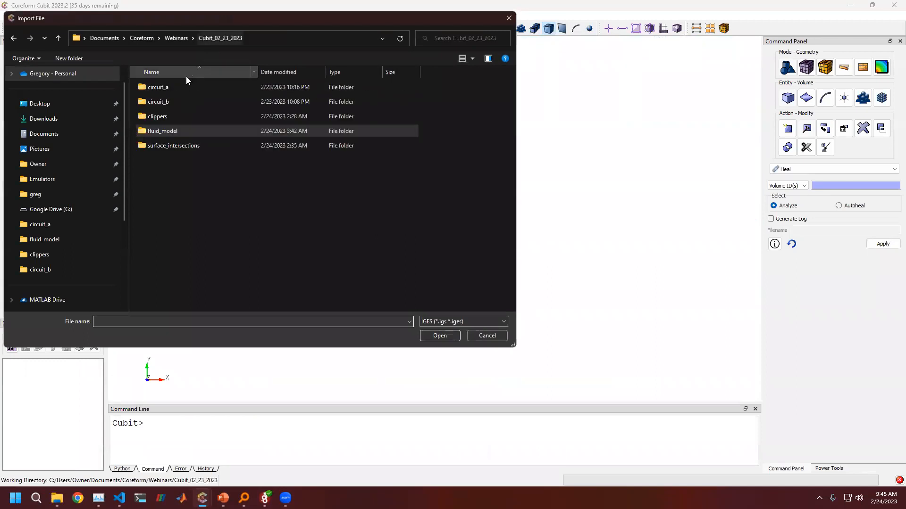
pyautogui.doubleClick(183, 131)
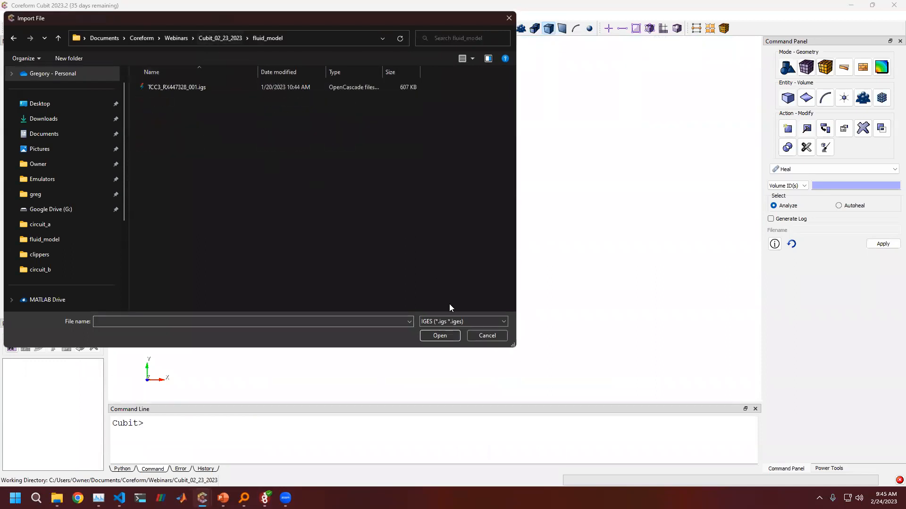
pyautogui.click(450, 323)
pyautogui.click(491, 333)
pyautogui.click(187, 88)
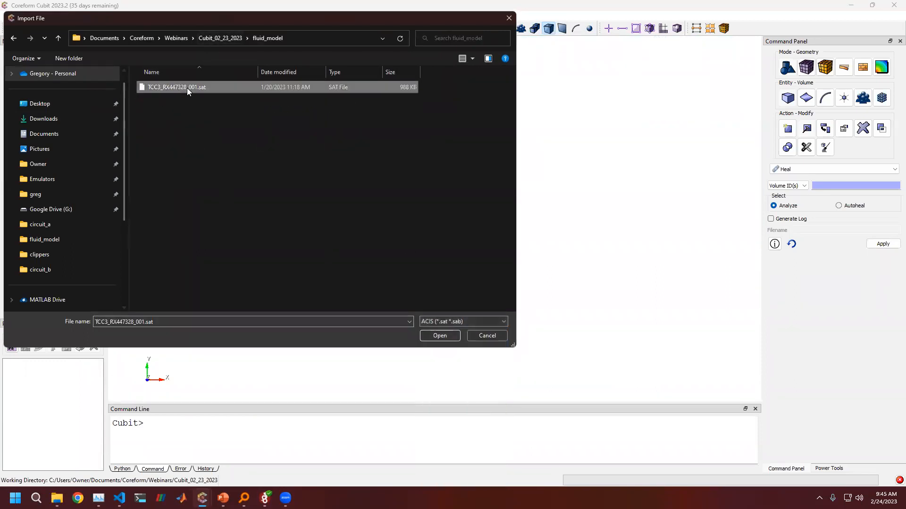
pyautogui.doubleClick(187, 87)
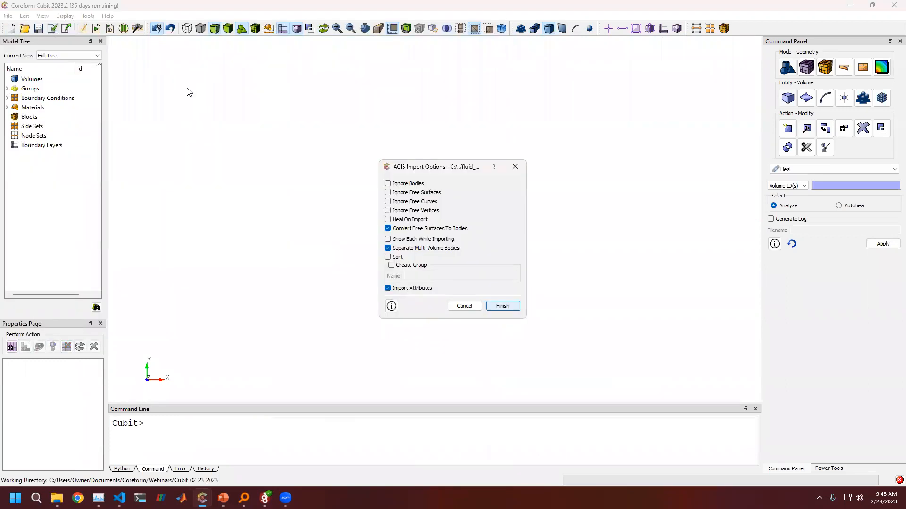
pyautogui.click(503, 306)
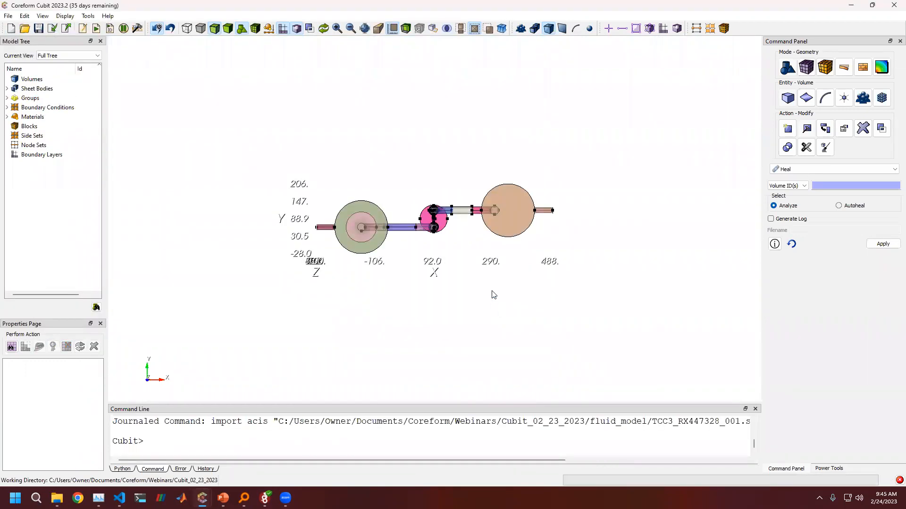
# Step: Examine the ACIS model's pipe connections at the large cylinder's ring-shaped end face and at the small cyan cylinder
pyautogui.moveTo(444, 281); pyautogui.dragTo(451, 113, button='middle')
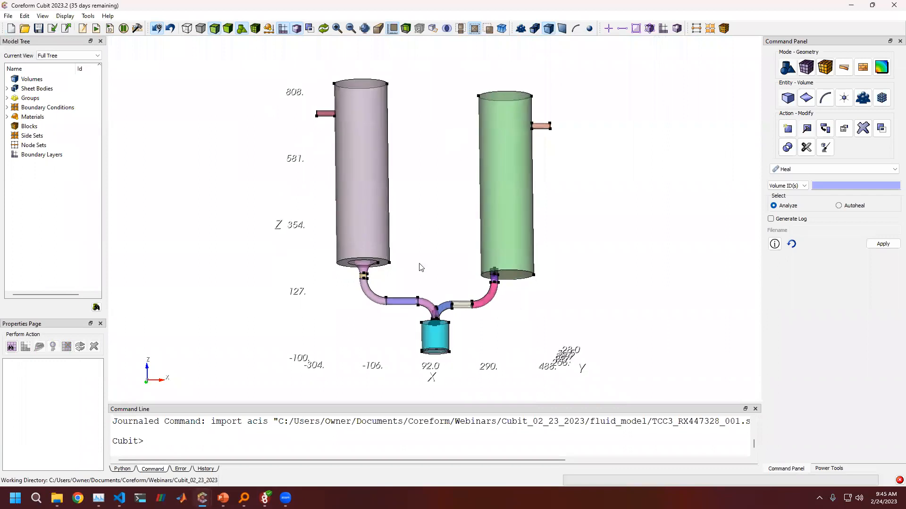
pyautogui.scroll(4, 327, 298)
pyautogui.keyDown('shift'); pyautogui.moveTo(308, 306); pyautogui.dragTo(435, 234, button='middle'); pyautogui.keyUp('shift')
pyautogui.scroll(5, 434, 235)
pyautogui.scroll(-9, 439, 258)
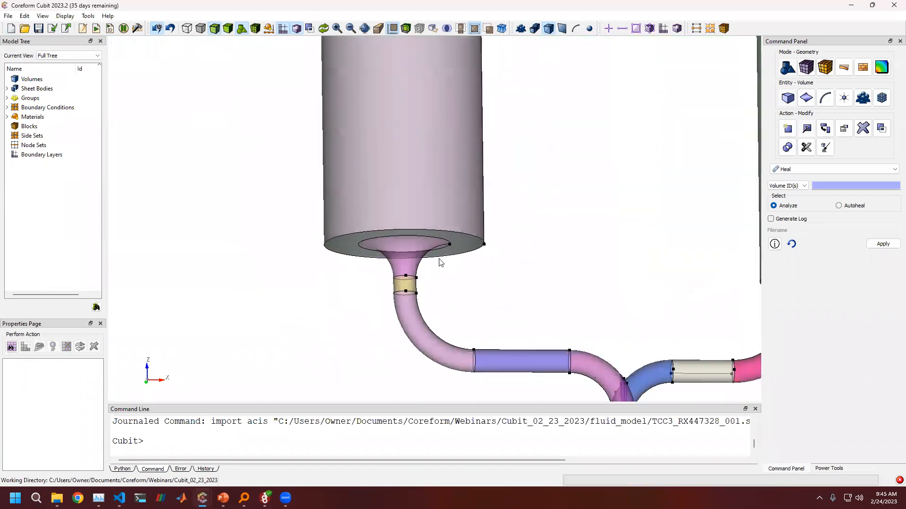
pyautogui.scroll(-1, 423, 128)
pyautogui.scroll(-1, 539, 329)
pyautogui.scroll(4, 539, 329)
pyautogui.keyDown('shift'); pyautogui.moveTo(539, 329); pyautogui.dragTo(381, 125, button='middle'); pyautogui.keyUp('shift')
pyautogui.scroll(4, 389, 161)
pyautogui.keyDown('shift'); pyautogui.moveTo(389, 165); pyautogui.dragTo(414, 215, button='middle'); pyautogui.keyUp('shift')
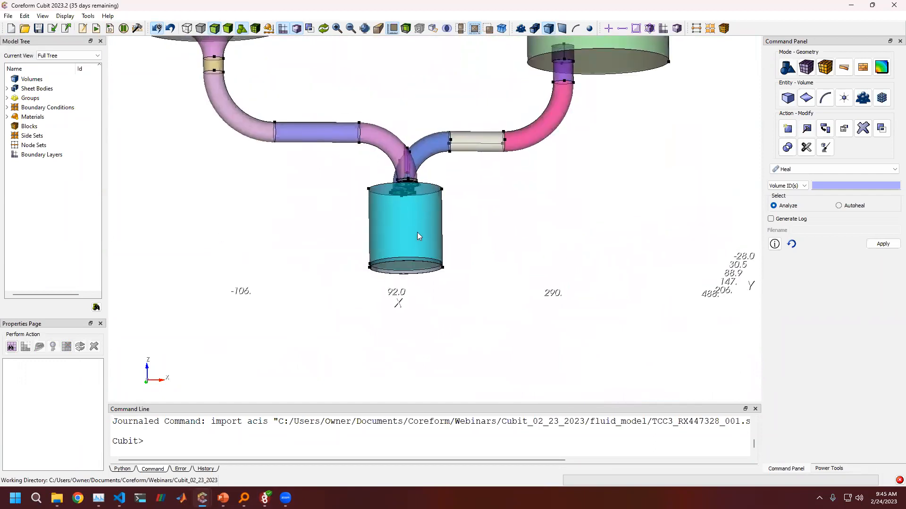
# Step: Switch the model to opaque shaded display and examine the pipe connections on top of the small cyan cylinder
pyautogui.click(228, 29)
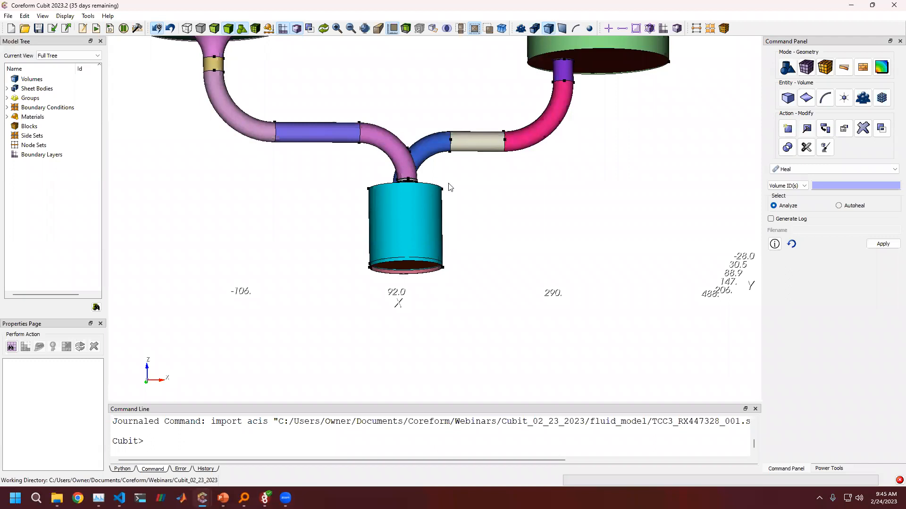
pyautogui.scroll(-5, 448, 189)
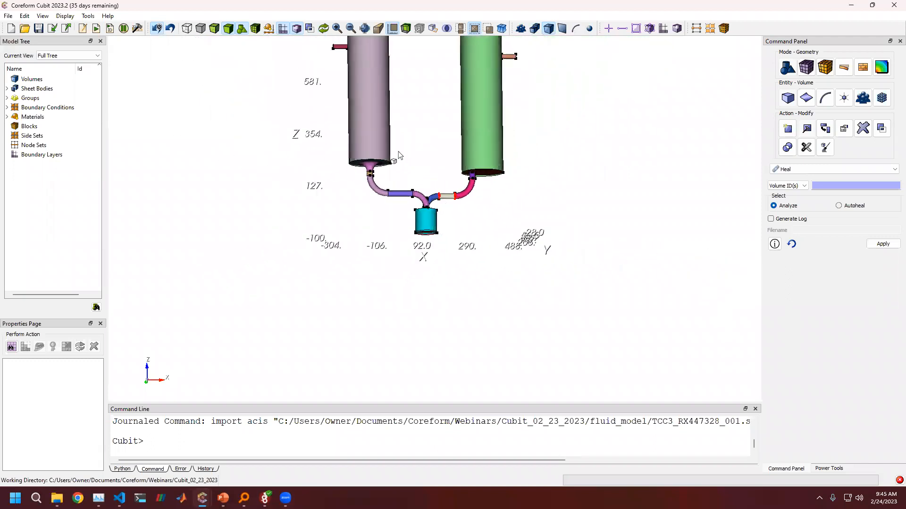
pyautogui.scroll(5, 447, 227)
pyautogui.scroll(8, 449, 235)
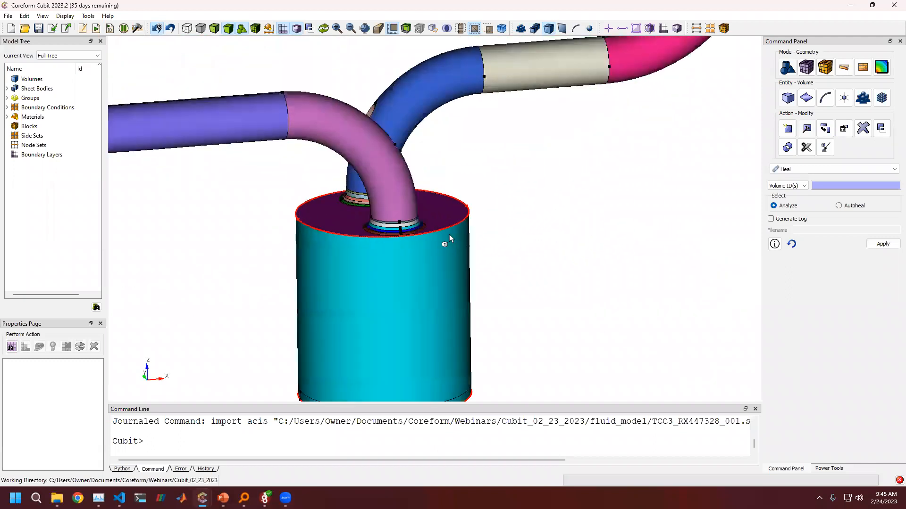
pyautogui.moveTo(484, 226); pyautogui.dragTo(309, 227, button='middle')
pyautogui.moveTo(504, 138); pyautogui.dragTo(491, 198, button='middle')
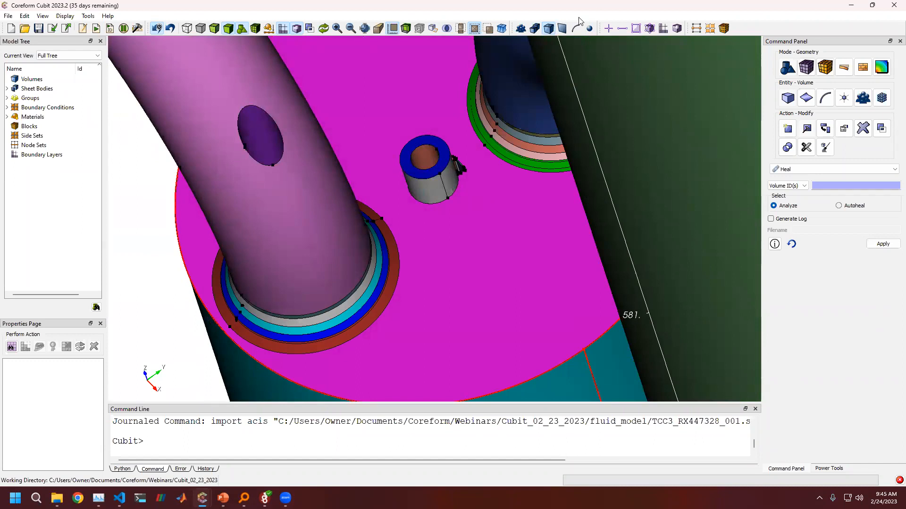
# Step: Select the edge curve of the purple oval opening in the pink pipe and check its curve type and length
pyautogui.click(370, 249)
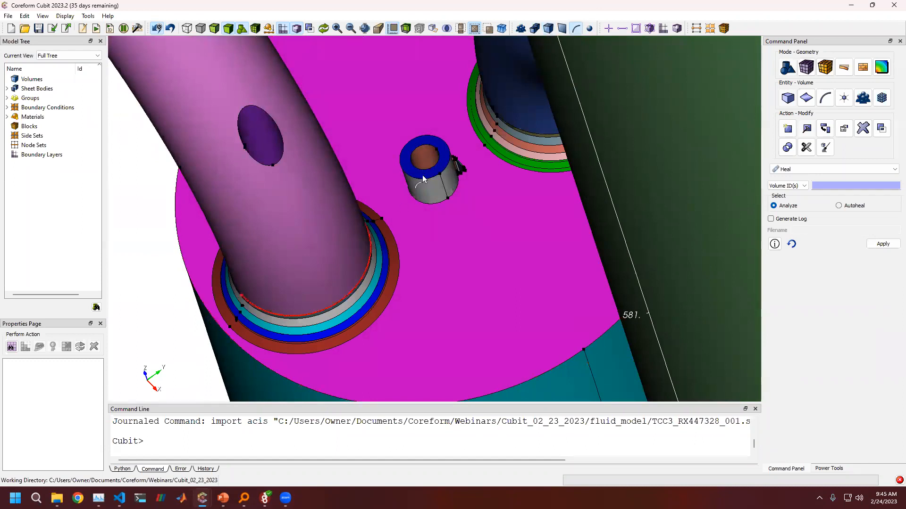
pyautogui.click(255, 163)
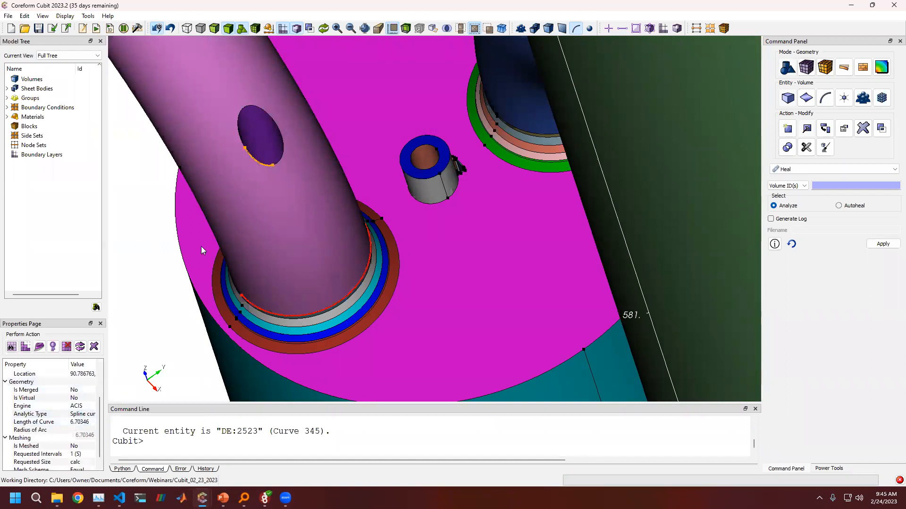
pyautogui.scroll(-10, 272, 218)
pyautogui.scroll(-4, 472, 226)
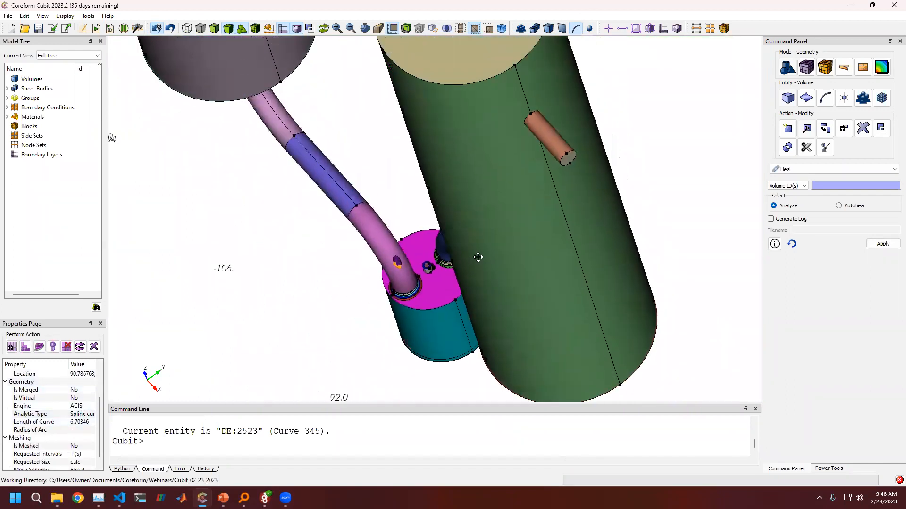
pyautogui.scroll(6, 439, 319)
pyautogui.scroll(6, 439, 315)
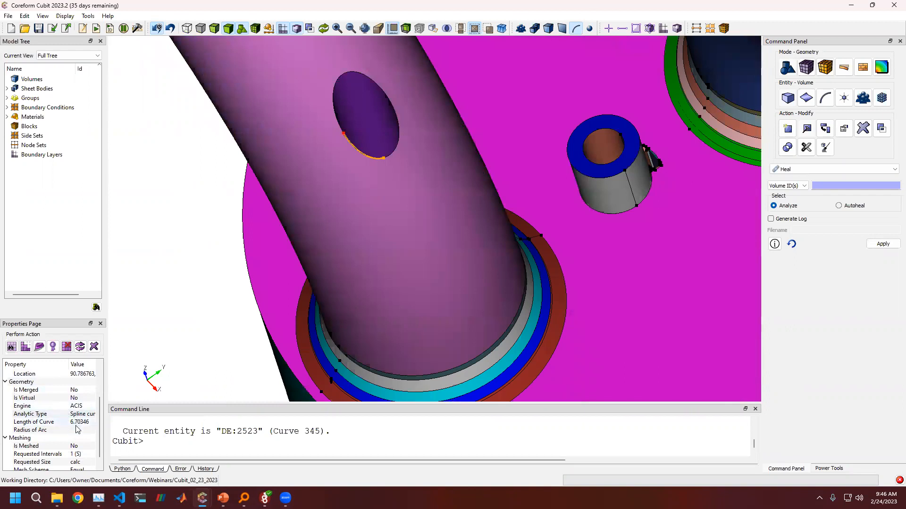
pyautogui.scroll(-6, 415, 239)
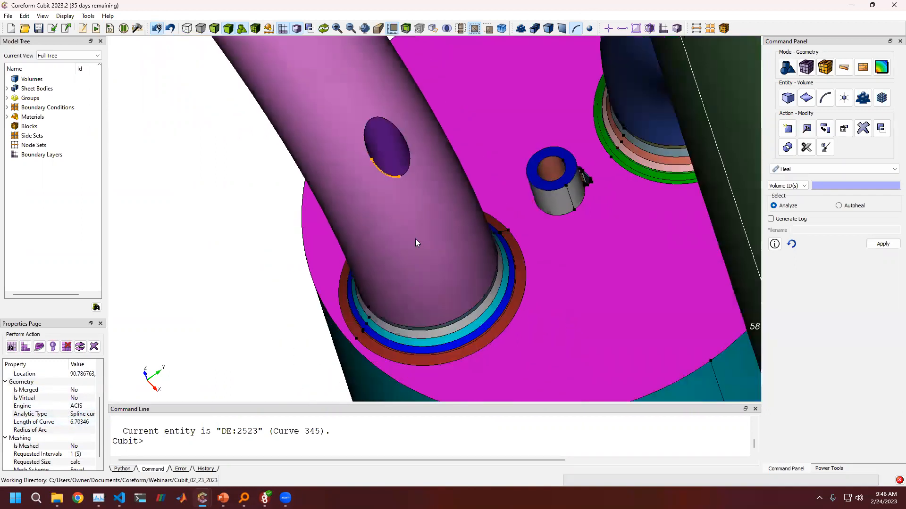
pyautogui.moveTo(428, 264); pyautogui.dragTo(443, 214, button='middle')
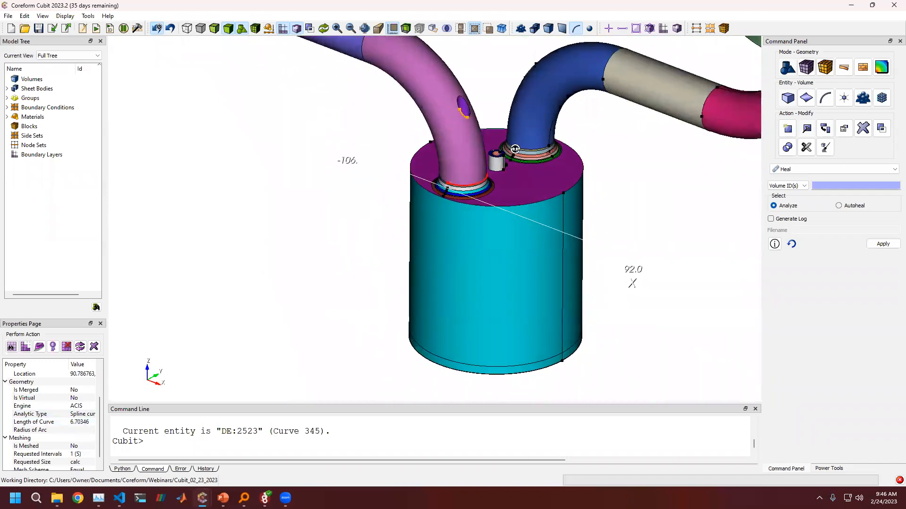
pyautogui.scroll(-3, 443, 236)
pyautogui.scroll(-10, 416, 109)
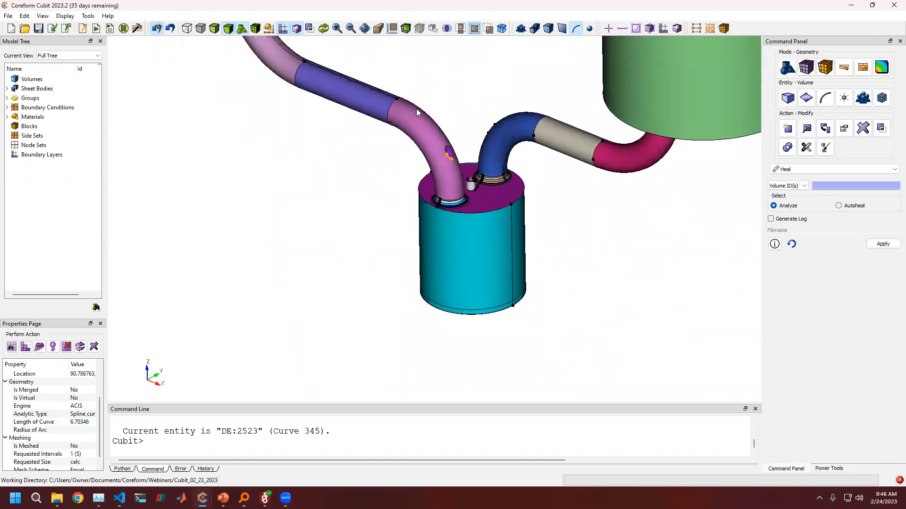
pyautogui.moveTo(434, 195); pyautogui.dragTo(418, 257, button='middle')
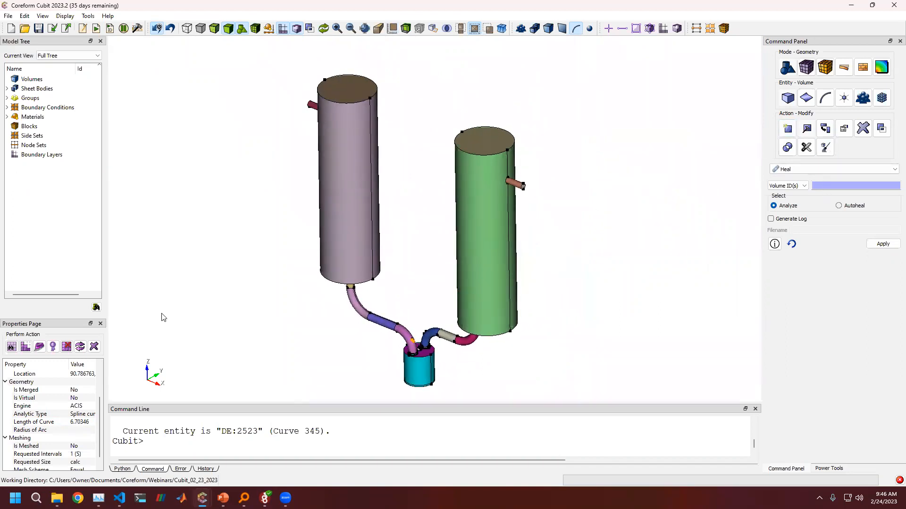
# Step: Run the count_acis_entities.py script on the imported ACIS model and review its spline surface and spline curve counts
pyautogui.moveTo(202, 498)
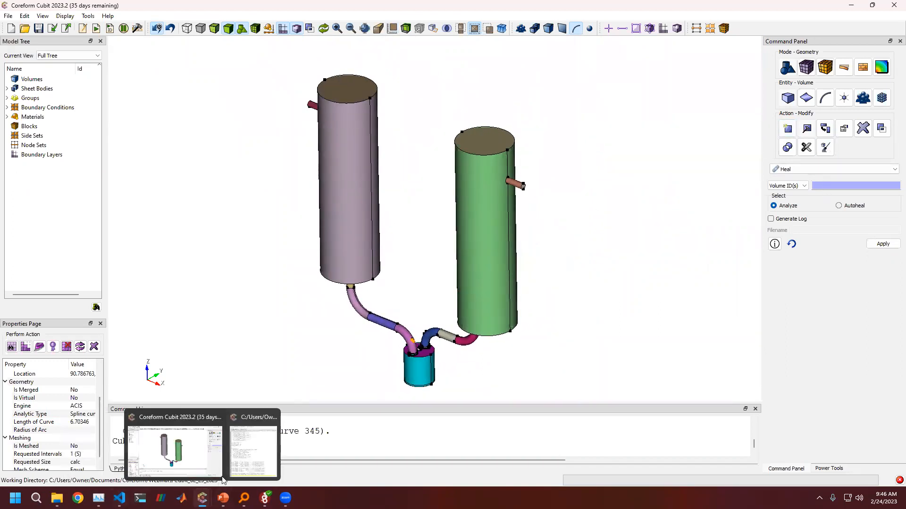
pyautogui.click(242, 463)
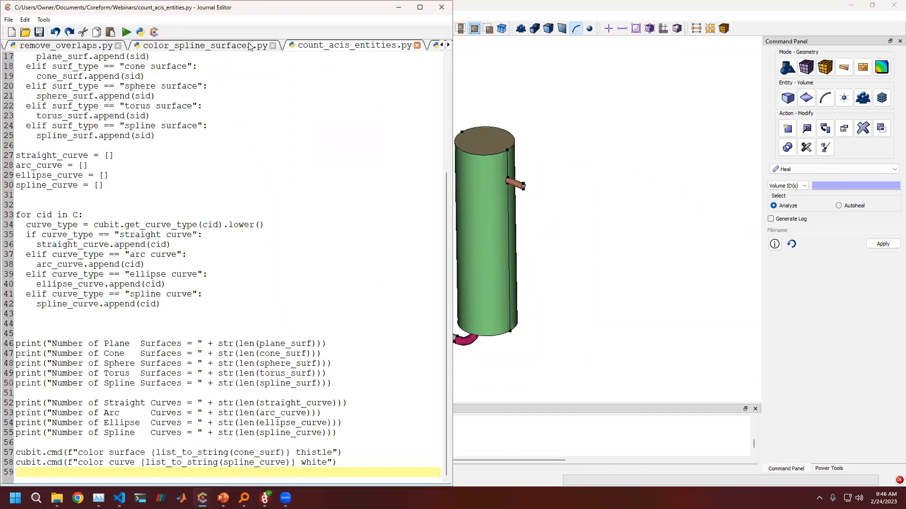
pyautogui.click(126, 32)
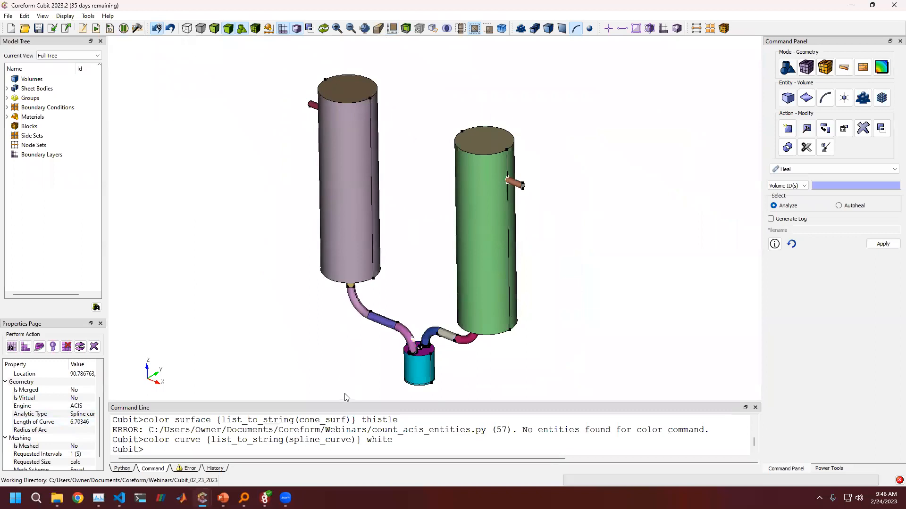
pyautogui.moveTo(344, 398); pyautogui.dragTo(360, 209)
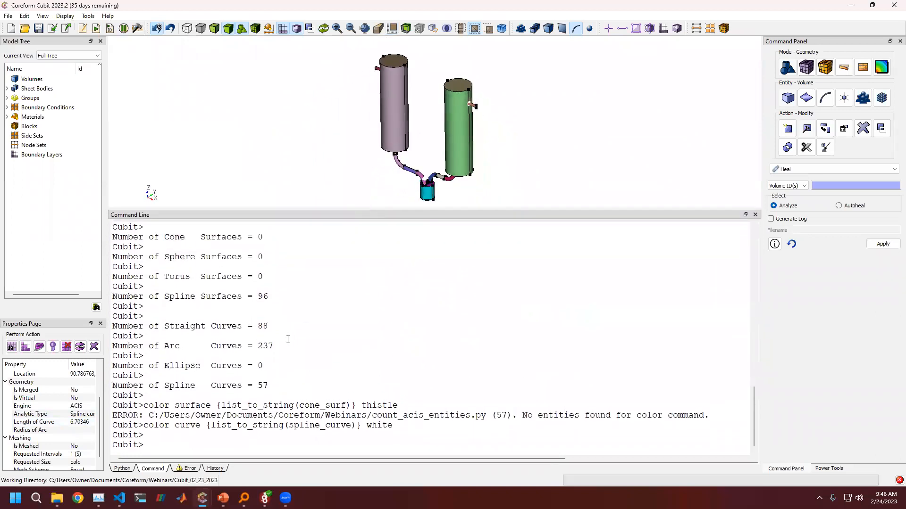
pyautogui.scroll(-2, 278, 368)
pyautogui.moveTo(269, 385); pyautogui.dragTo(168, 385)
pyautogui.moveTo(283, 296); pyautogui.dragTo(195, 296)
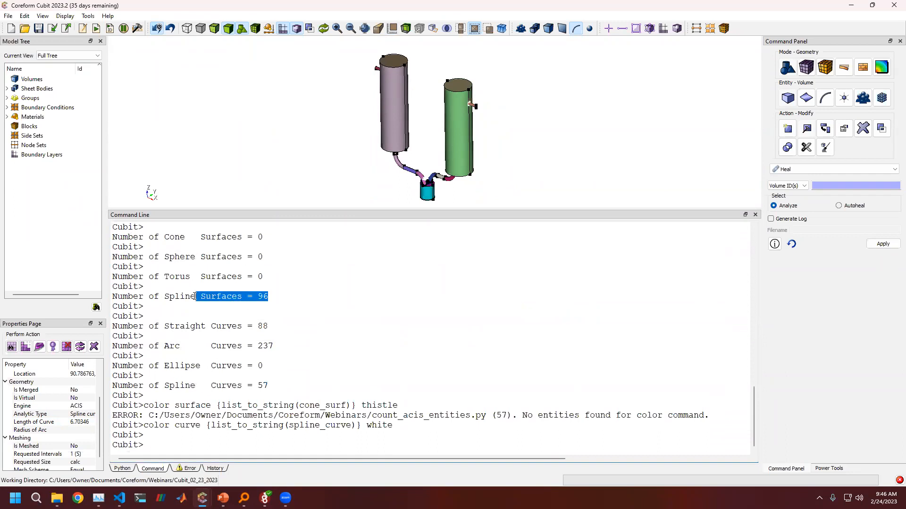
# Step: Run the color_spline_surfaces.py script from the journal editor to group and colour the model's spline surfaces
pyautogui.moveTo(202, 498)
pyautogui.click(245, 453)
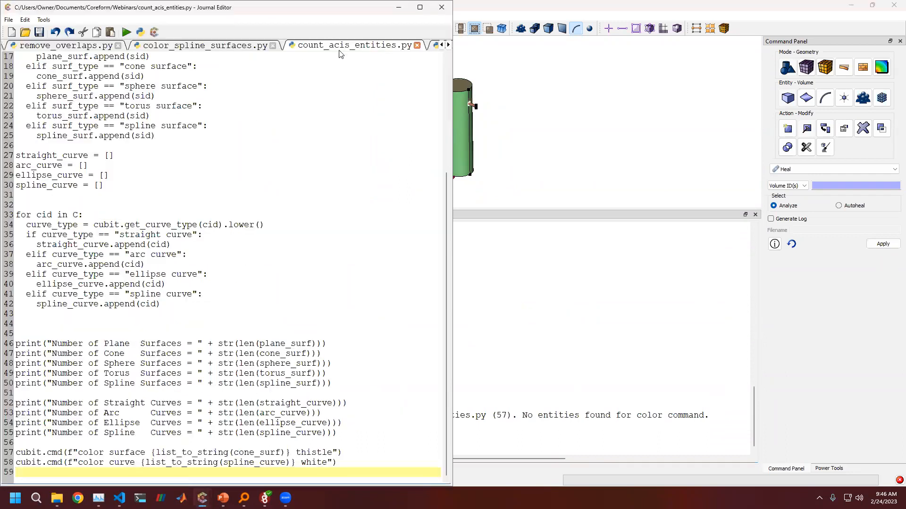
pyautogui.click(211, 47)
pyautogui.click(127, 32)
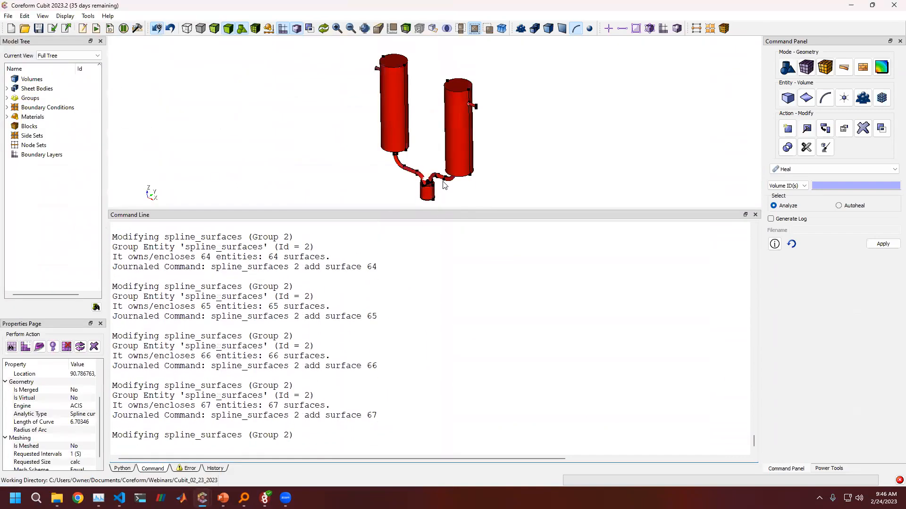
# Step: Examine which surfaces of the small cylinder, its pipe connections and the adjoining pipes are coloured red as splines
pyautogui.scroll(8, 439, 128)
pyautogui.moveTo(439, 133); pyautogui.dragTo(486, 9, button='middle')
pyautogui.scroll(3, 499, 174)
pyautogui.moveTo(497, 170); pyautogui.dragTo(487, 5, button='middle')
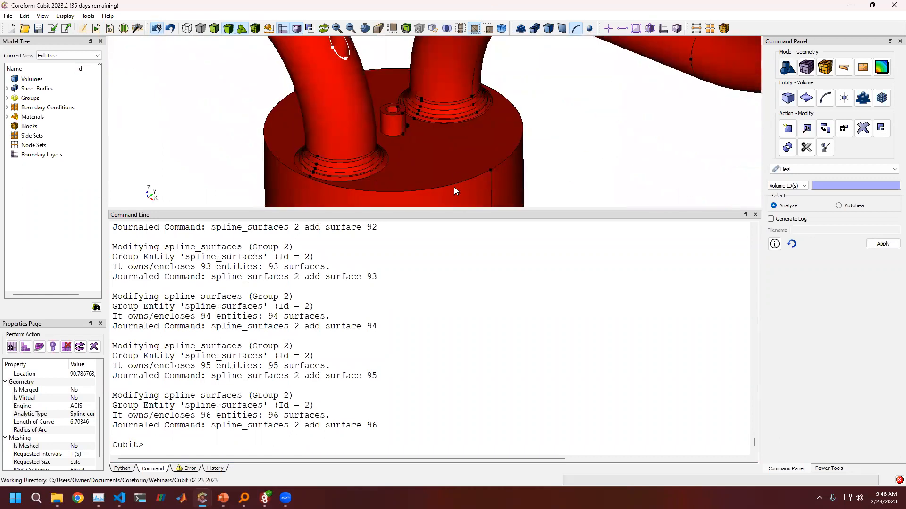
pyautogui.moveTo(452, 211); pyautogui.dragTo(420, 404)
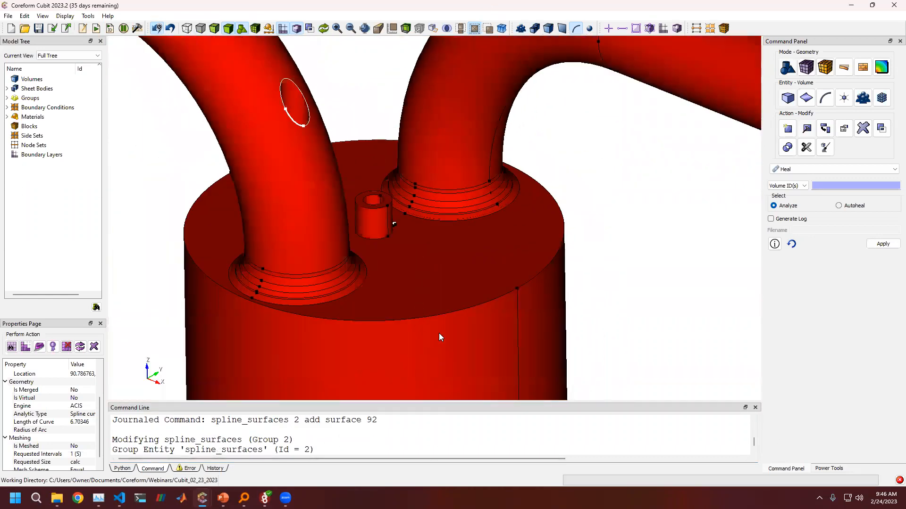
pyautogui.moveTo(439, 333); pyautogui.dragTo(439, 261, button='middle')
pyautogui.scroll(-2, 462, 245)
pyautogui.scroll(-3, 424, 252)
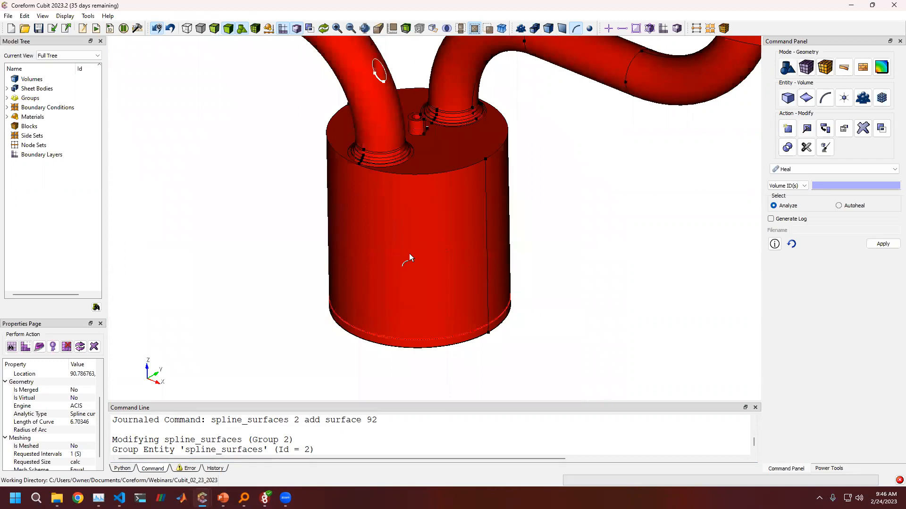
pyautogui.scroll(-2, 455, 222)
pyautogui.moveTo(457, 208); pyautogui.dragTo(440, 316, button='middle')
pyautogui.scroll(-2, 480, 262)
pyautogui.moveTo(607, 241); pyautogui.dragTo(565, 277, button='middle')
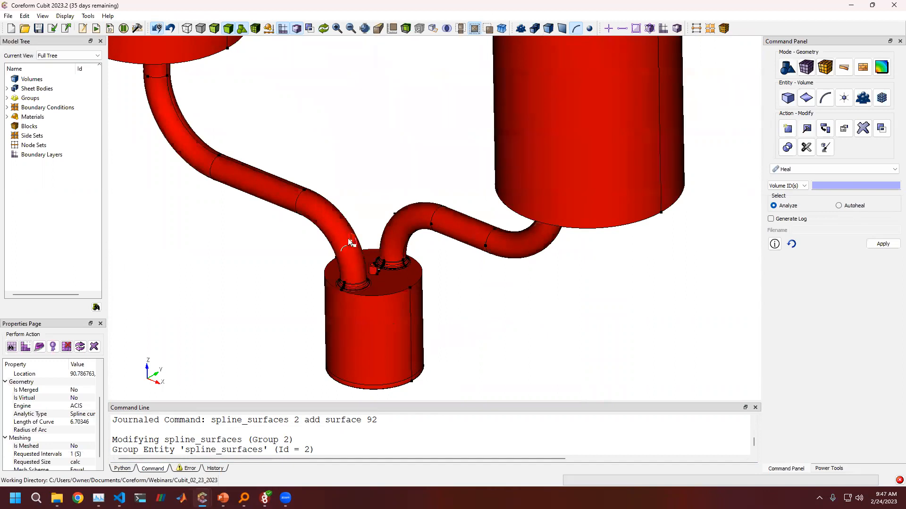
# Step: Autoheal all volumes with the default options and review the healer analysis summary
pyautogui.click(839, 206)
pyautogui.click(846, 186)
pyautogui.rightClick(845, 186)
pyautogui.click(849, 207)
pyautogui.click(883, 275)
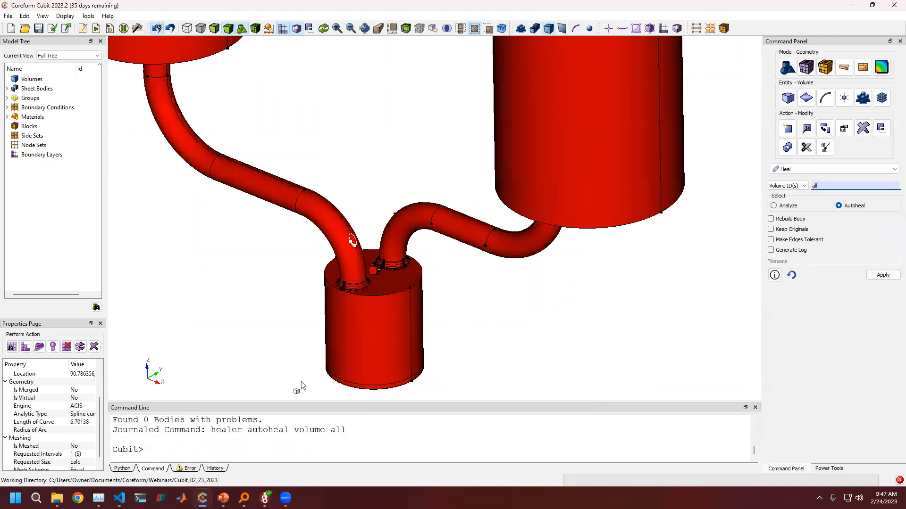
pyautogui.moveTo(263, 399); pyautogui.dragTo(276, 324)
pyautogui.rightClick(301, 262)
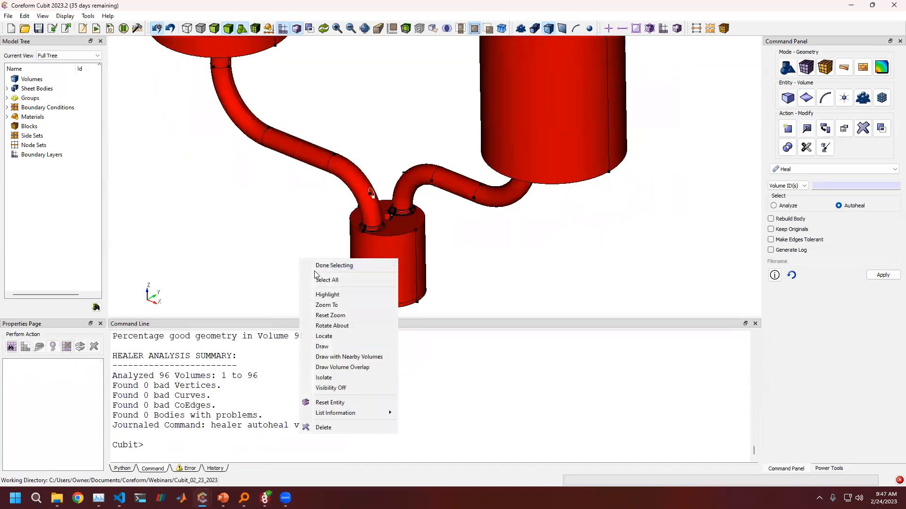
pyautogui.click(320, 269)
# Step: Reset the colours of all curves and all volumes to default with the color command
pyautogui.click(252, 393)
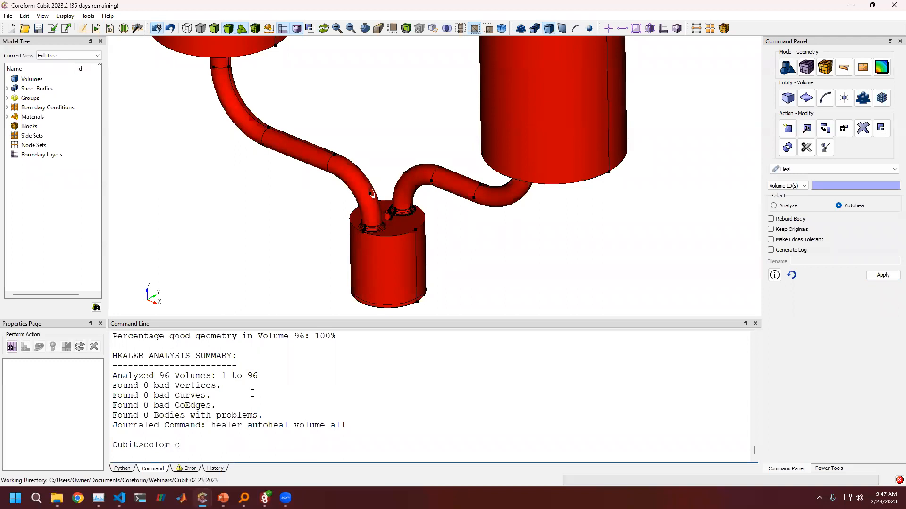
pyautogui.write('color curve all default')
pyautogui.press('Return')
pyautogui.press('Up')
pyautogui.press('BackSpace')
pyautogui.press('BackSpace')
pyautogui.press('BackSpace')
pyautogui.press('BackSpace')
pyautogui.press('BackSpace')
pyautogui.write('volume')
pyautogui.press('Return')
# Step: Reset the colours of all surfaces by running the command "color surface all default"
pyautogui.press('Up')
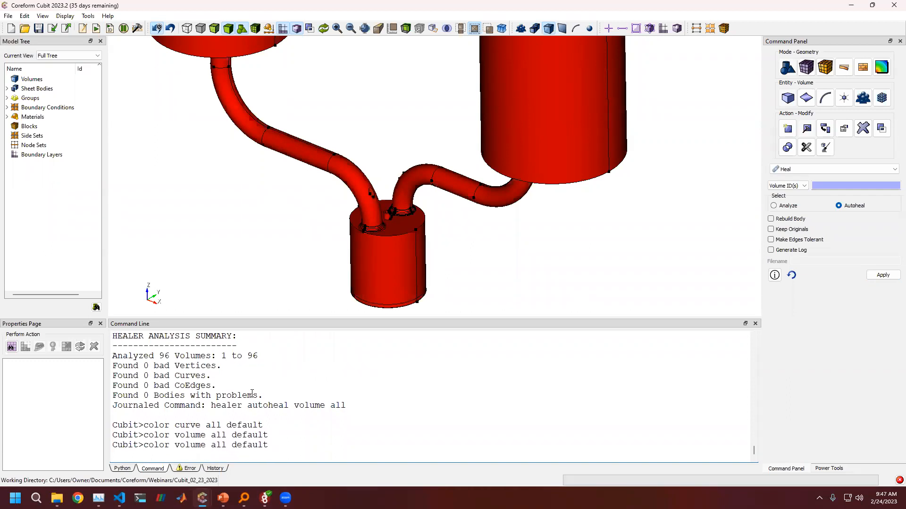
pyautogui.press('Left')
pyautogui.press('Left')
pyautogui.press('Left')
pyautogui.press('Left')
pyautogui.press('Left')
pyautogui.press('Left')
pyautogui.press('Left')
pyautogui.press('Left')
pyautogui.press('Left')
pyautogui.press('Left')
pyautogui.press('Left')
pyautogui.press('Left')
pyautogui.press('BackSpace')
pyautogui.press('BackSpace')
pyautogui.press('BackSpace')
pyautogui.press('BackSpace')
pyautogui.press('BackSpace')
pyautogui.press('BackSpace')
pyautogui.write('surface')
pyautogui.press('Return')
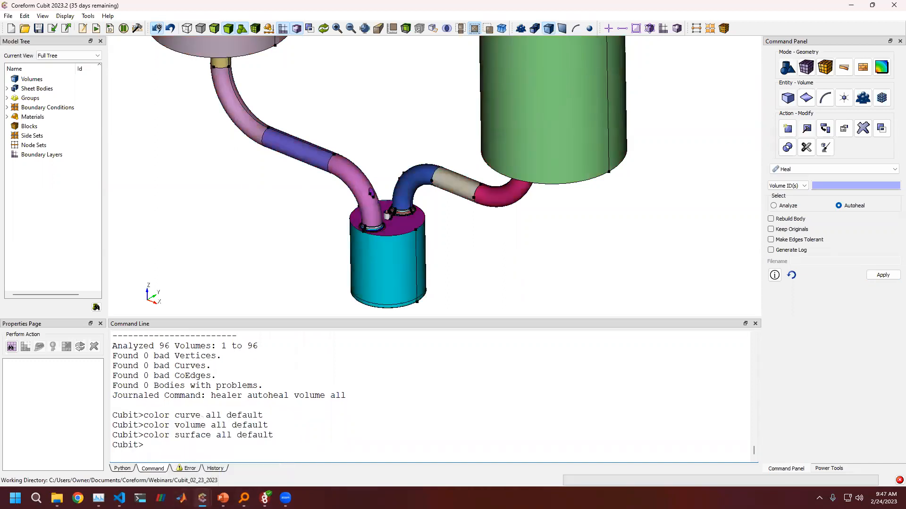
# Step: Rerun count_acis_entities.py on the autohealed model and review the new spline curve and spline surface counts
pyautogui.click(253, 450)
pyautogui.click(308, 49)
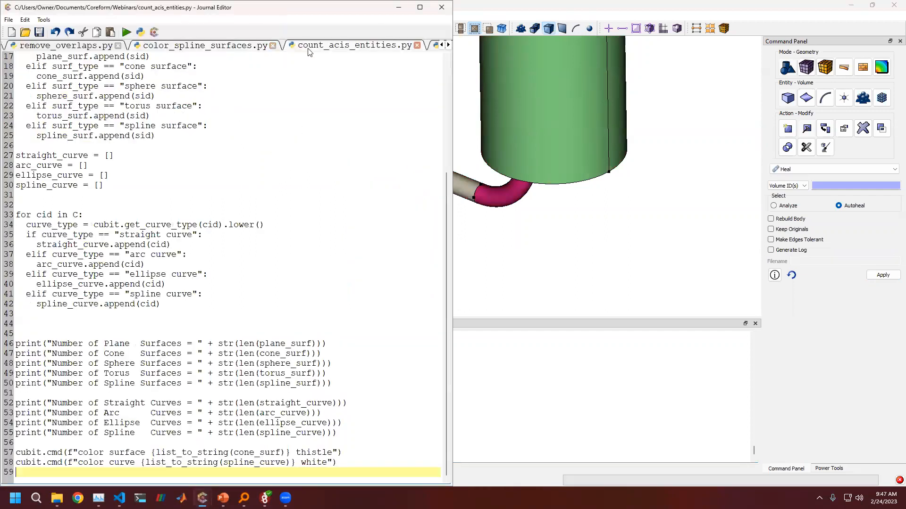
pyautogui.click(125, 32)
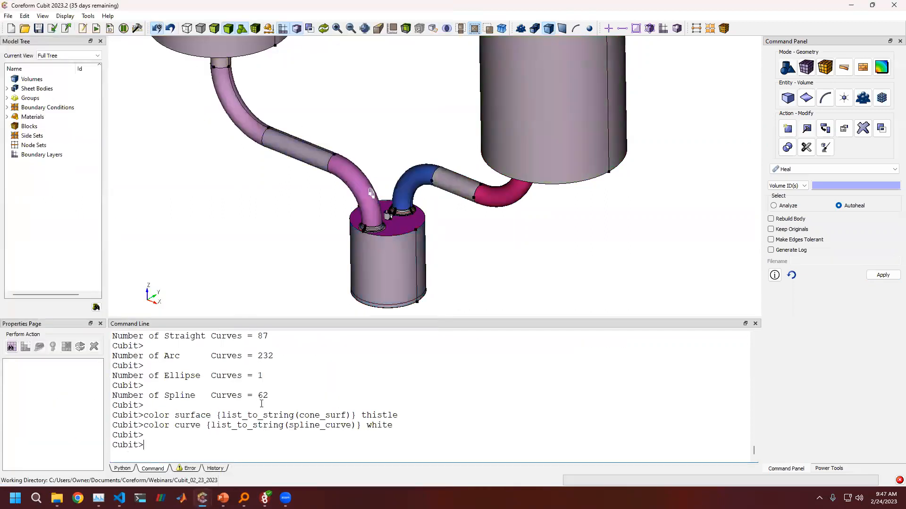
pyautogui.moveTo(272, 395); pyautogui.dragTo(194, 392)
pyautogui.scroll(2, 268, 385)
pyautogui.moveTo(273, 369); pyautogui.dragTo(185, 366)
# Step: Rerun color_spline_surfaces.py on the autohealed model to group and colour its remaining spline surfaces
pyautogui.moveTo(202, 498)
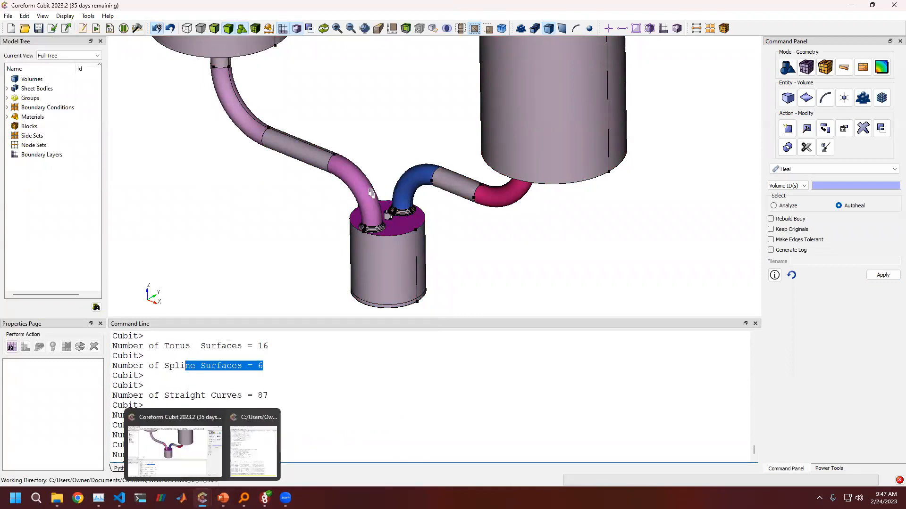
pyautogui.click(253, 452)
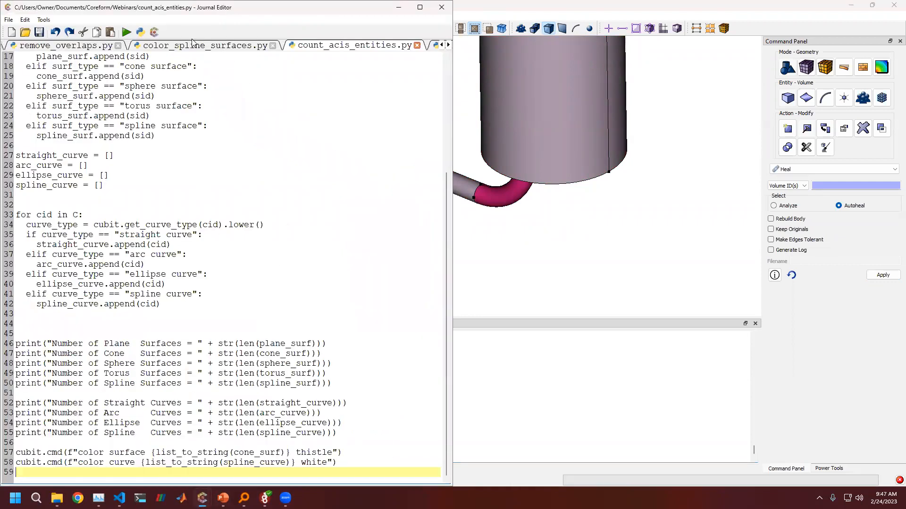
pyautogui.click(192, 44)
pyautogui.click(126, 32)
pyautogui.click(520, 250)
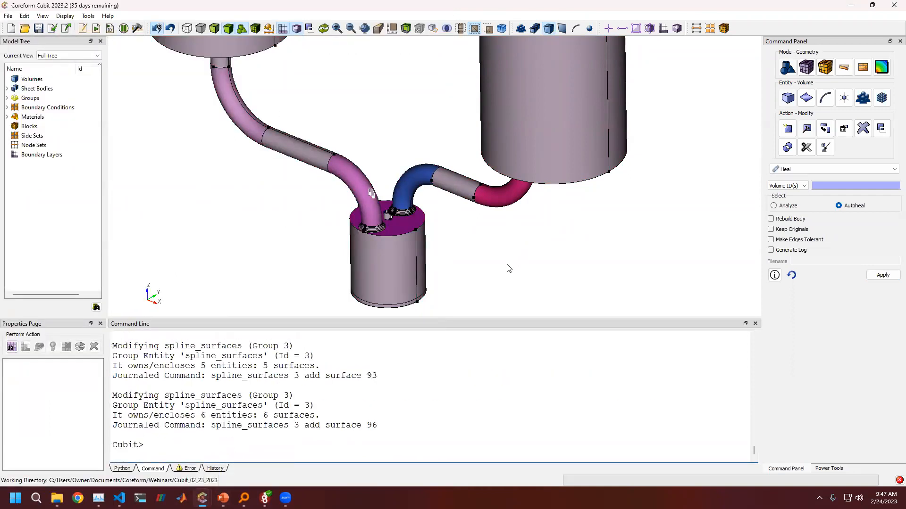
# Step: Switch the autohealed model to transparent display and examine the small cylinder's interior and pipe connections for spline surfaces
pyautogui.scroll(-5, 507, 264)
pyautogui.scroll(8, 417, 232)
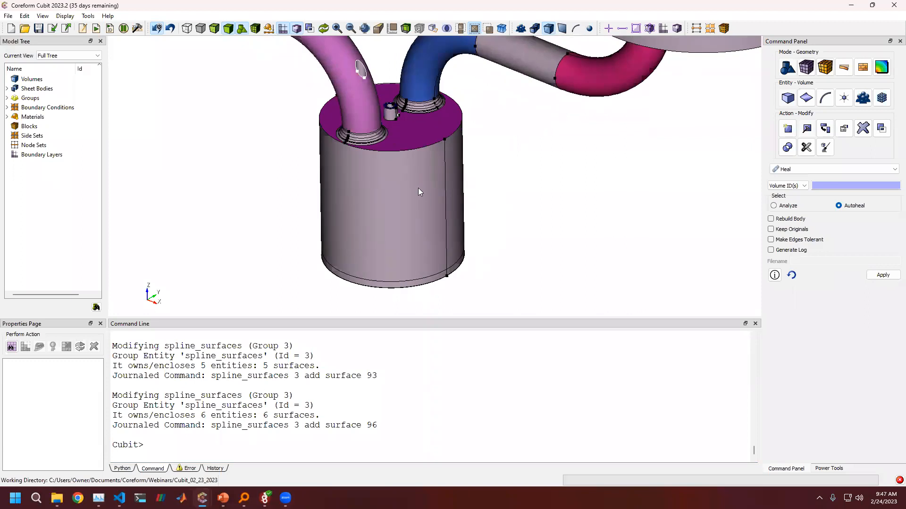
pyautogui.scroll(4, 417, 189)
pyautogui.click(214, 30)
pyautogui.moveTo(385, 137); pyautogui.dragTo(413, 266, button='middle')
pyautogui.scroll(5, 328, 142)
pyautogui.scroll(-10, 315, 158)
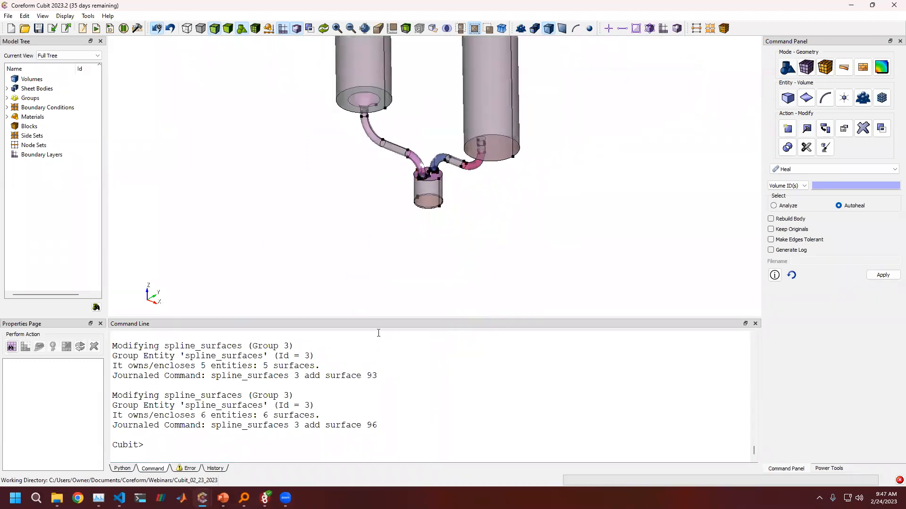
# Step: Return the model to opaque shaded display, enlarge the graphics window and show the front view
pyautogui.scroll(-1, 428, 228)
pyautogui.moveTo(442, 191); pyautogui.dragTo(445, 288, button='middle')
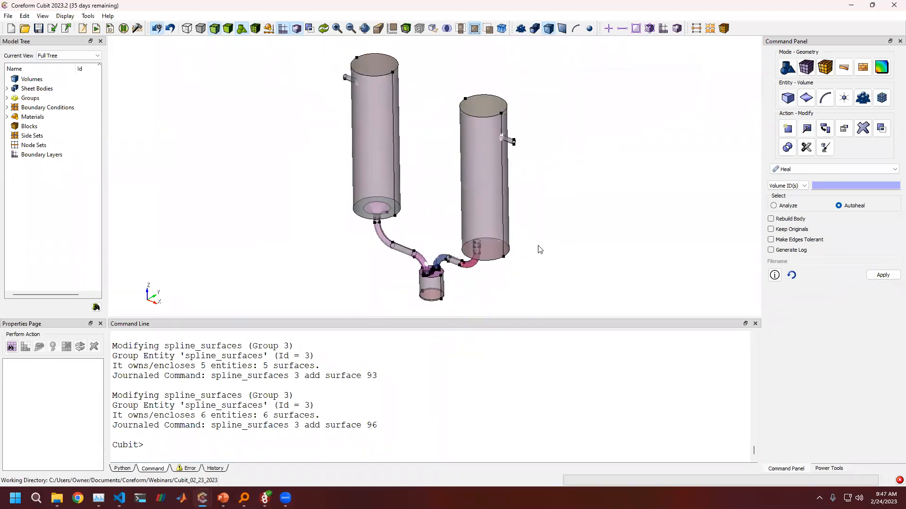
pyautogui.click(228, 29)
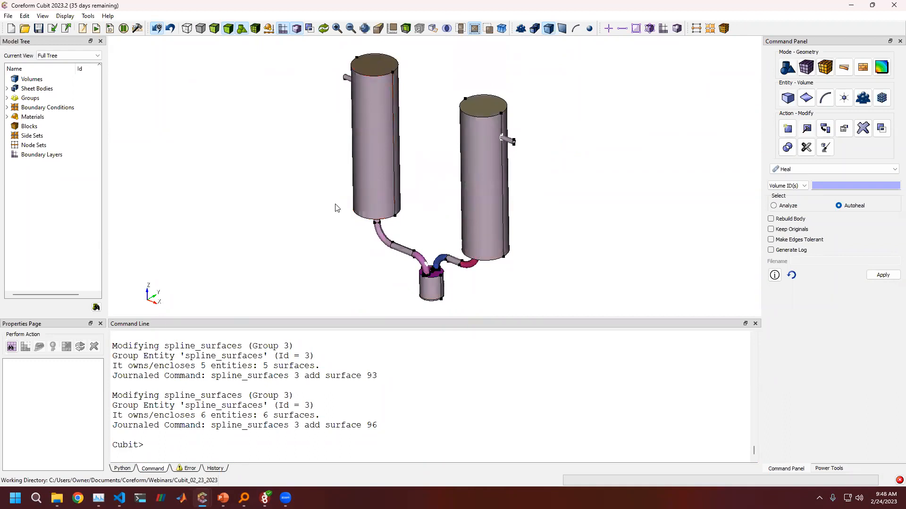
pyautogui.moveTo(324, 324); pyautogui.dragTo(326, 348)
pyautogui.moveTo(350, 259); pyautogui.dragTo(403, 212, button='middle')
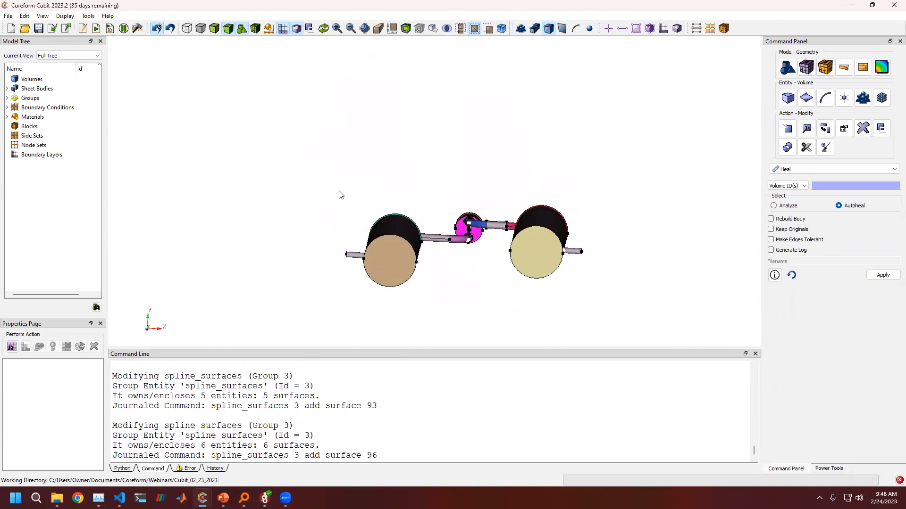
pyautogui.press('y')
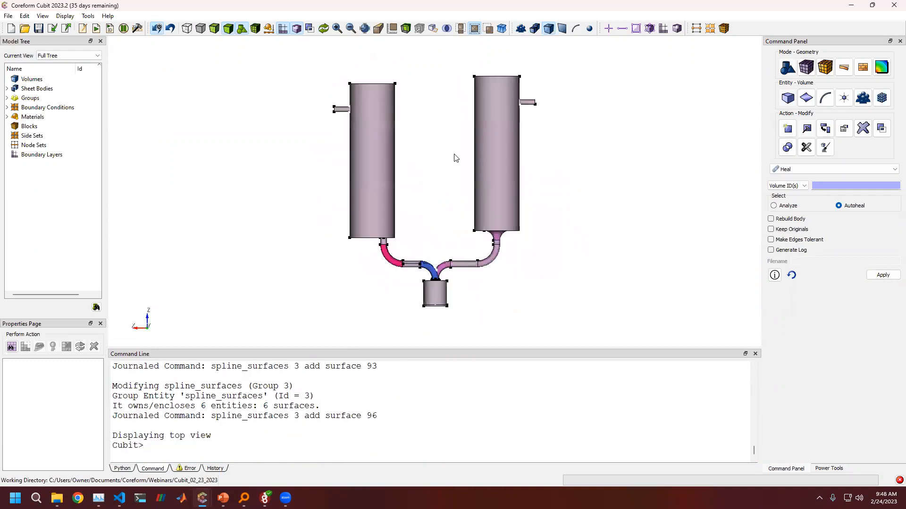
pyautogui.press('f')
# Step: Delete both tall cylinders and their outer pipe sections, keeping the small cylinder with its two adjoining coloured elbows
pyautogui.moveTo(309, 165); pyautogui.dragTo(418, 261)
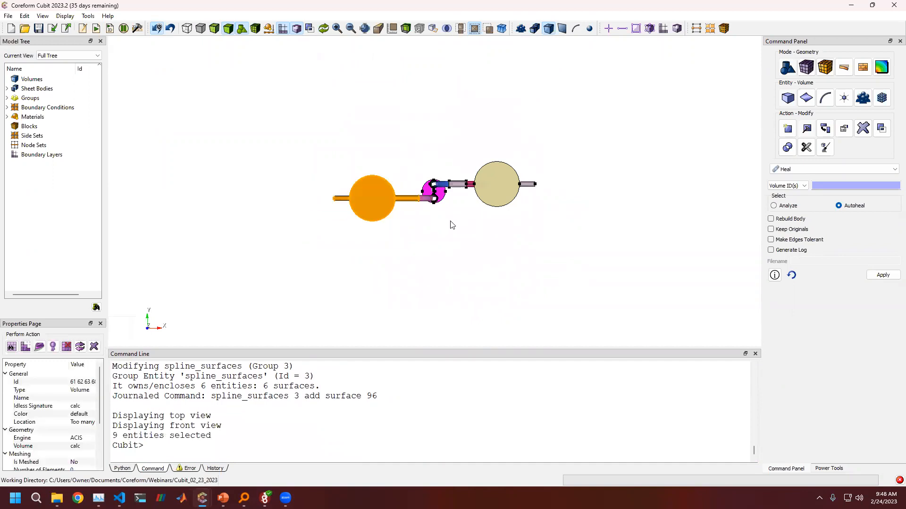
pyautogui.keyDown('ctrl'); pyautogui.moveTo(454, 151); pyautogui.dragTo(574, 263); pyautogui.keyUp('ctrl')
pyautogui.scroll(3, 513, 225)
pyautogui.scroll(1, 514, 225)
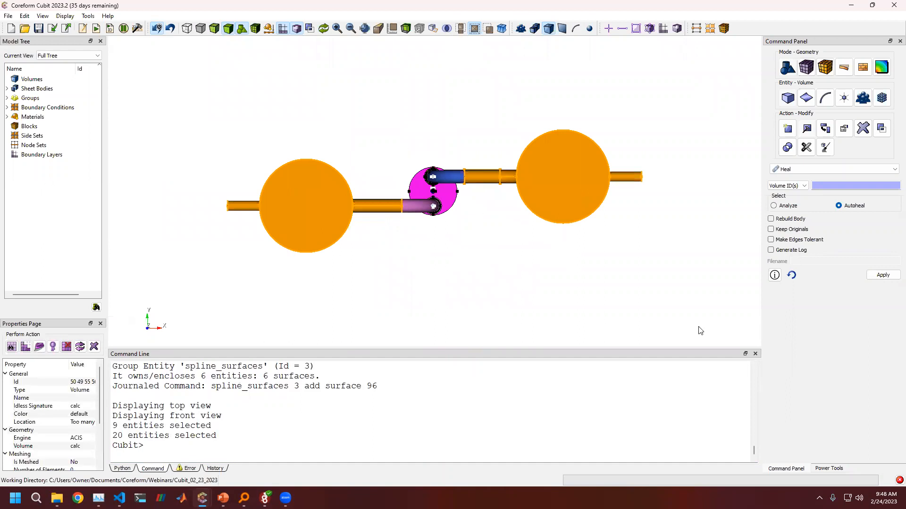
pyautogui.press('Delete')
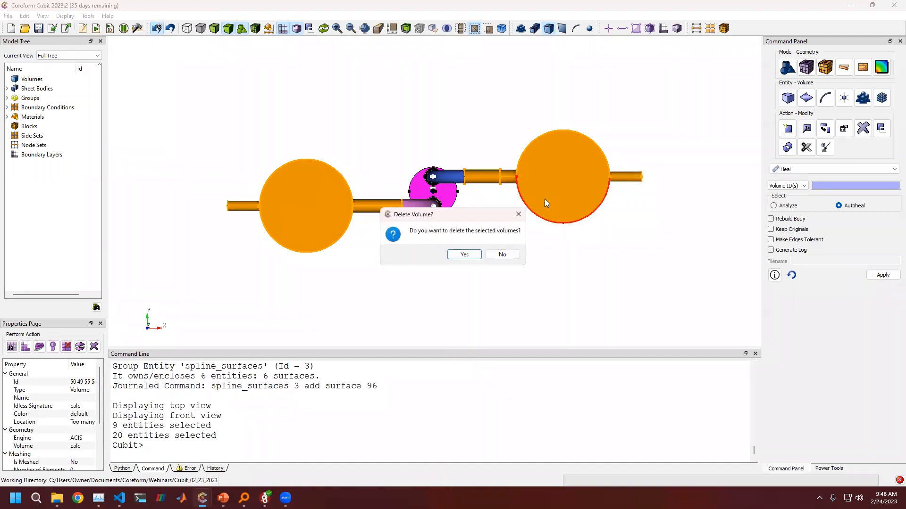
pyautogui.press('Return')
# Step: Switch the remaining geometry to transparent display around the small fitting in the centre of the magenta end face
pyautogui.scroll(5, 544, 199)
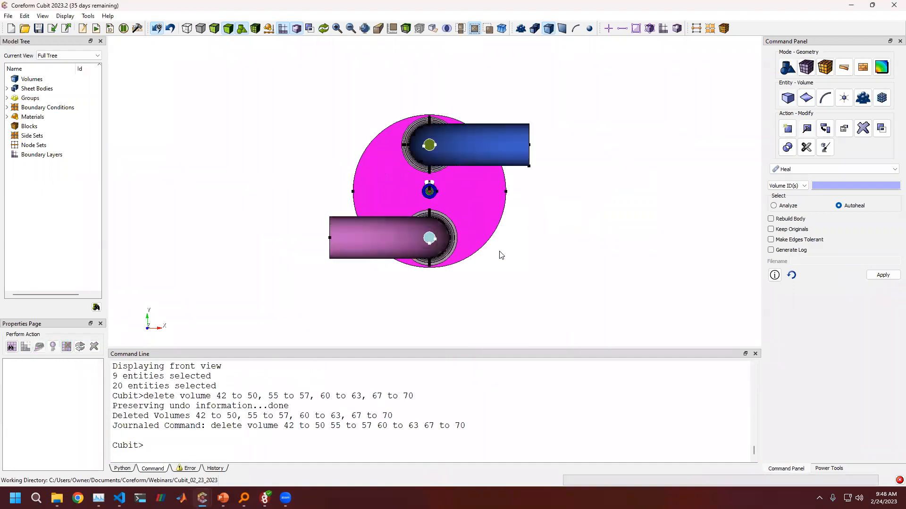
pyautogui.scroll(4, 501, 255)
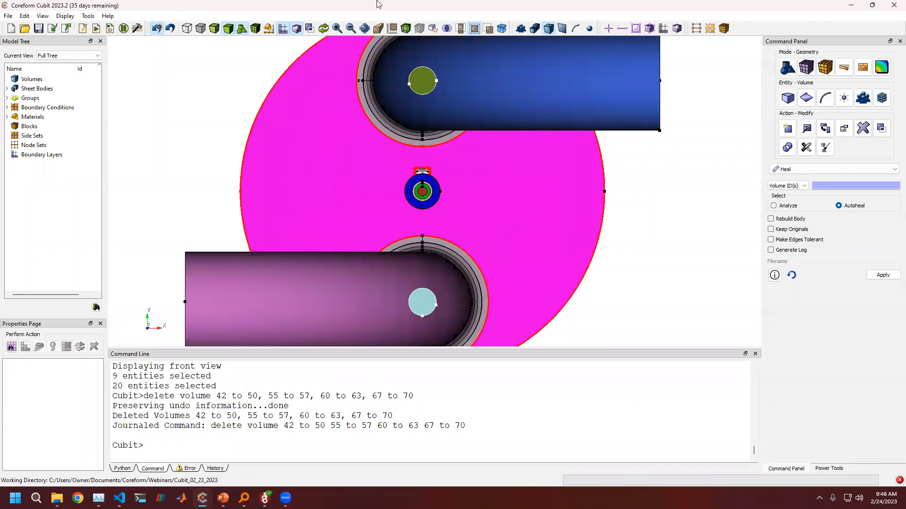
pyautogui.click(214, 28)
pyautogui.scroll(-3, 480, 120)
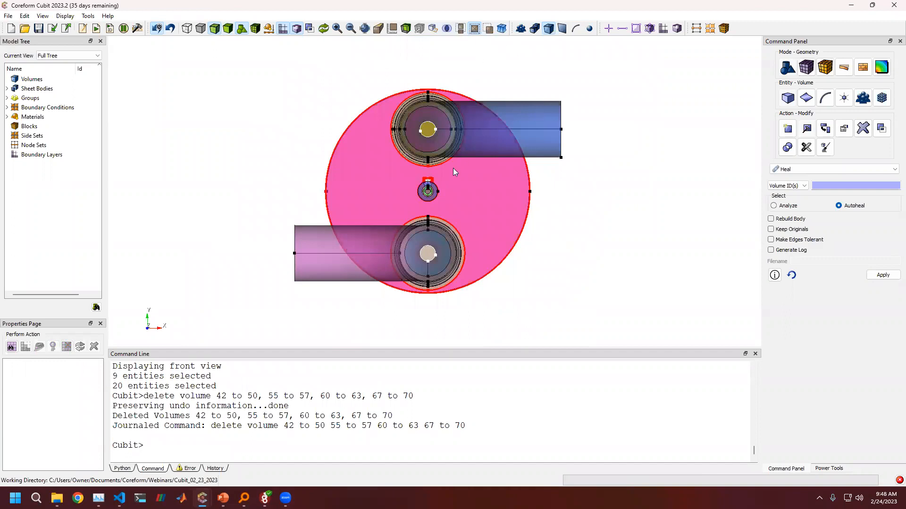
pyautogui.scroll(5, 439, 185)
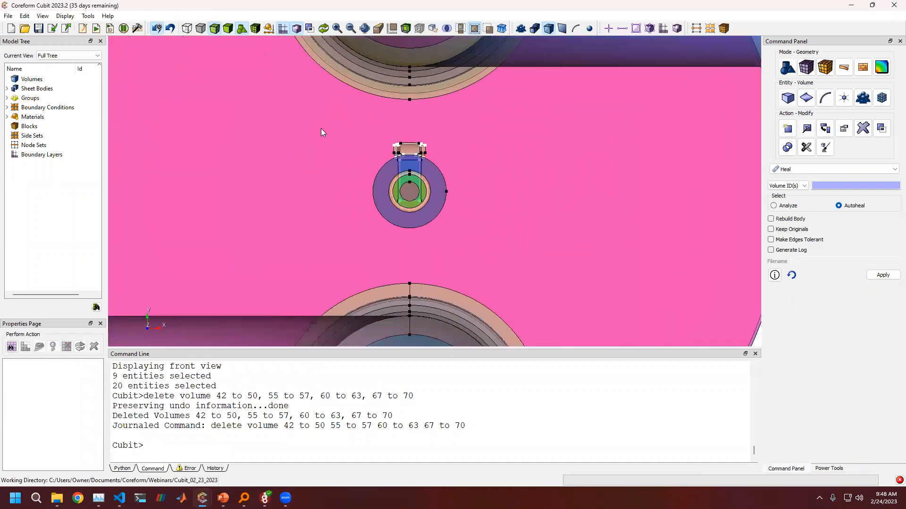
# Step: Delete the bodies of the small central fitting and the inner end disc behind them, excluding the magenta end face
pyautogui.moveTo(334, 126); pyautogui.dragTo(514, 260)
pyautogui.scroll(-5, 472, 174)
pyautogui.moveTo(501, 186); pyautogui.dragTo(366, 175, button='middle')
pyautogui.keyDown('shift'); pyautogui.moveTo(558, 177); pyautogui.dragTo(330, 137, button='middle'); pyautogui.keyUp('shift')
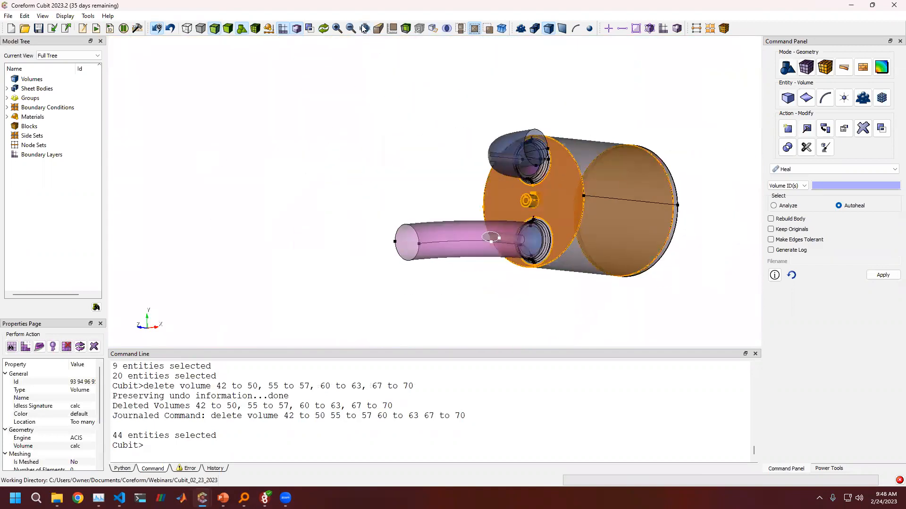
pyautogui.scroll(5, 497, 205)
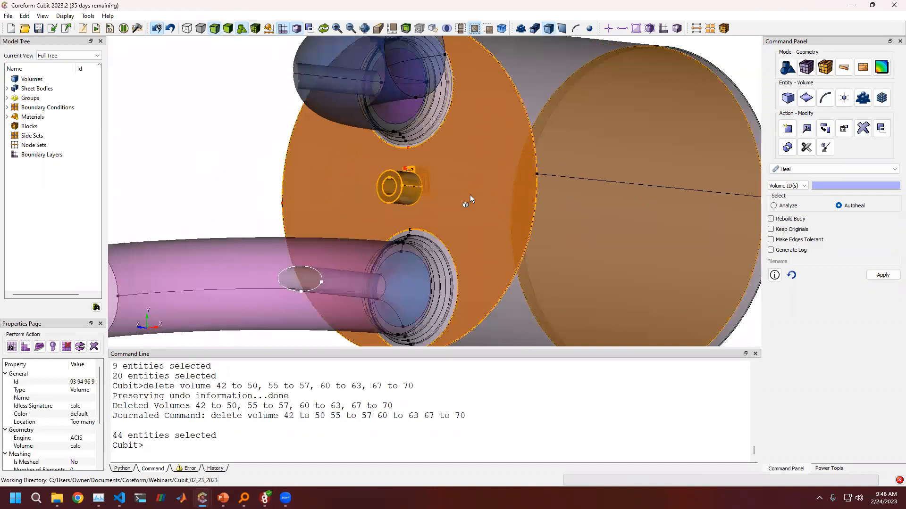
pyautogui.keyDown('ctrl'); pyautogui.click(470, 195); pyautogui.keyUp('ctrl')
pyautogui.scroll(-5, 573, 184)
pyautogui.moveTo(575, 182); pyautogui.dragTo(330, 170, button='middle')
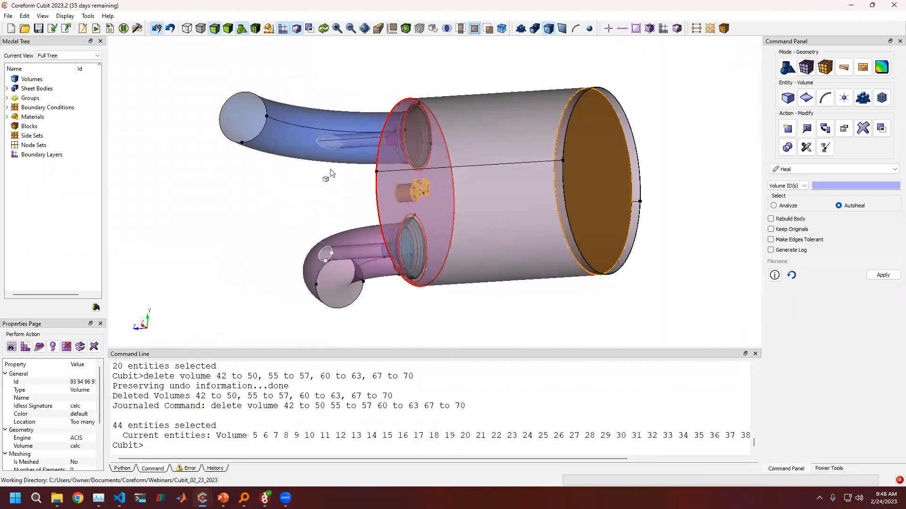
pyautogui.moveTo(445, 157); pyautogui.dragTo(677, 188, button='middle')
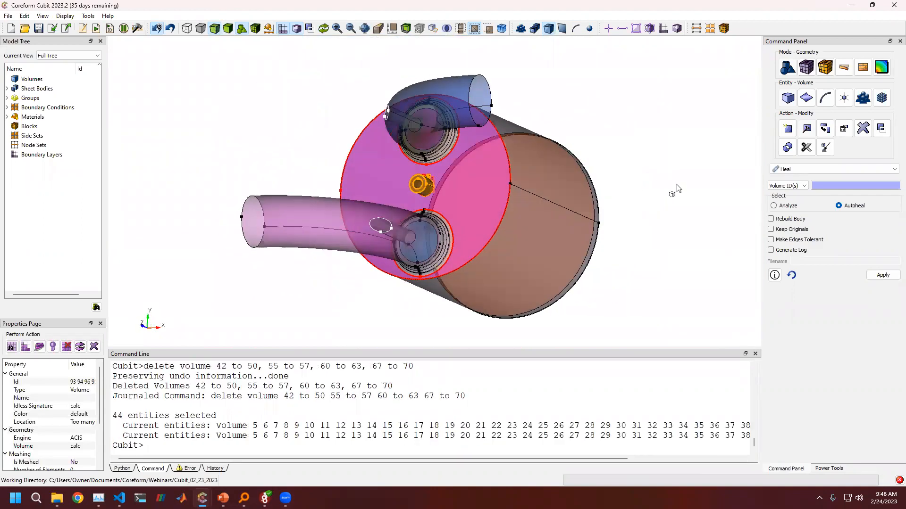
pyautogui.press('Delete')
pyautogui.press('Return')
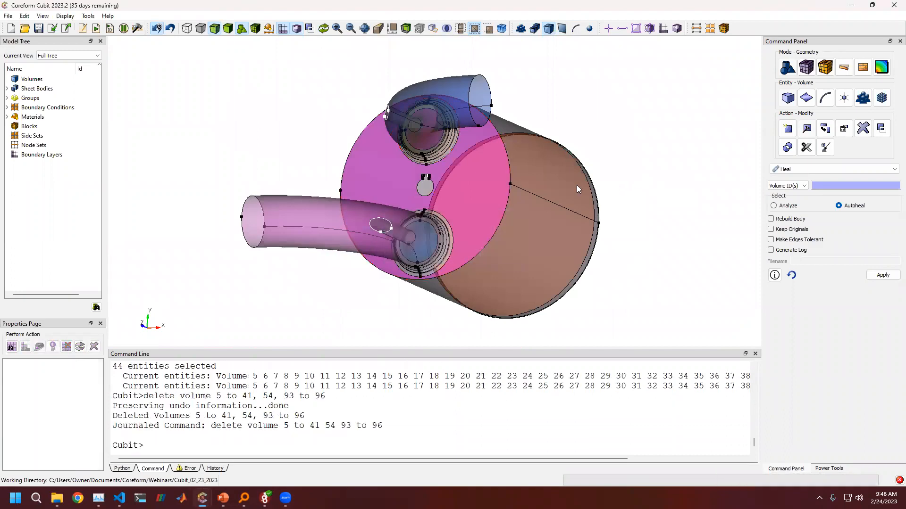
# Step: Restrict picking to curves and use opaque shaded display for the keyhole-shaped opening in the magenta face
pyautogui.scroll(10, 458, 185)
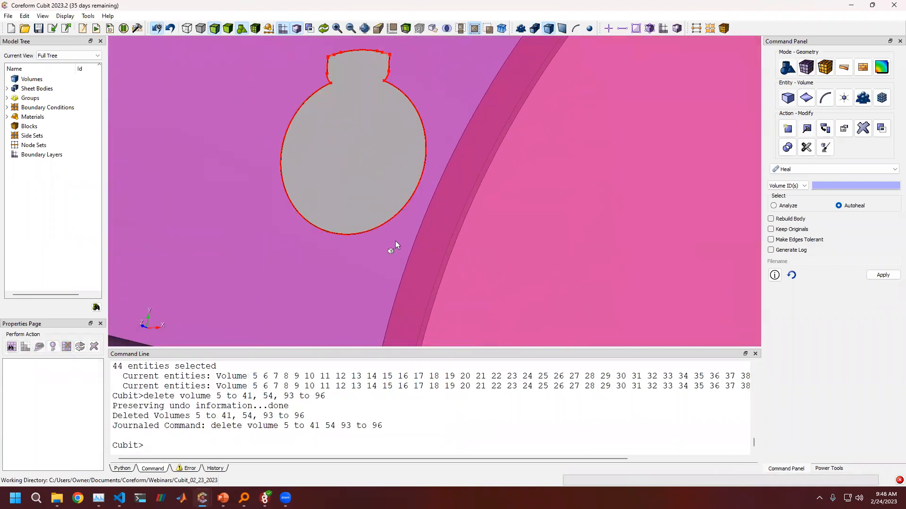
pyautogui.click(576, 28)
pyautogui.scroll(-3, 438, 142)
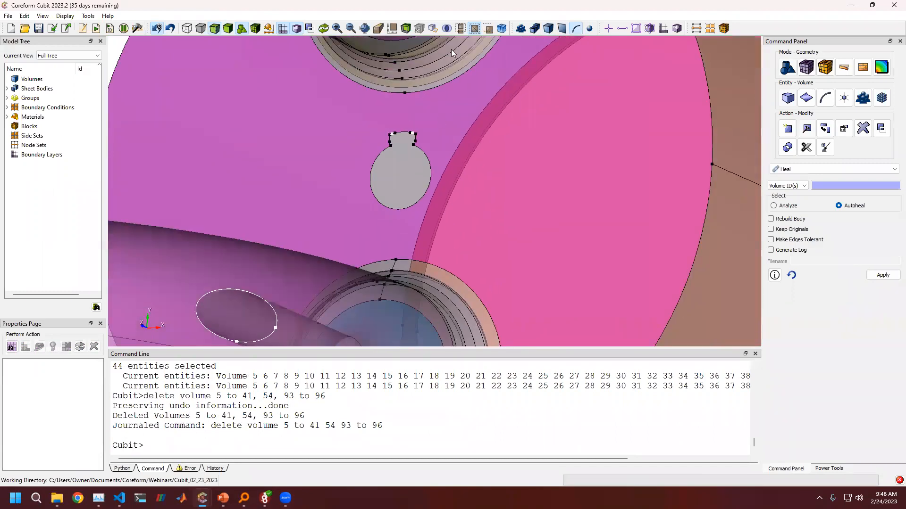
pyautogui.click(228, 29)
pyautogui.moveTo(498, 210); pyautogui.dragTo(512, 192, button='middle')
pyautogui.scroll(3, 367, 133)
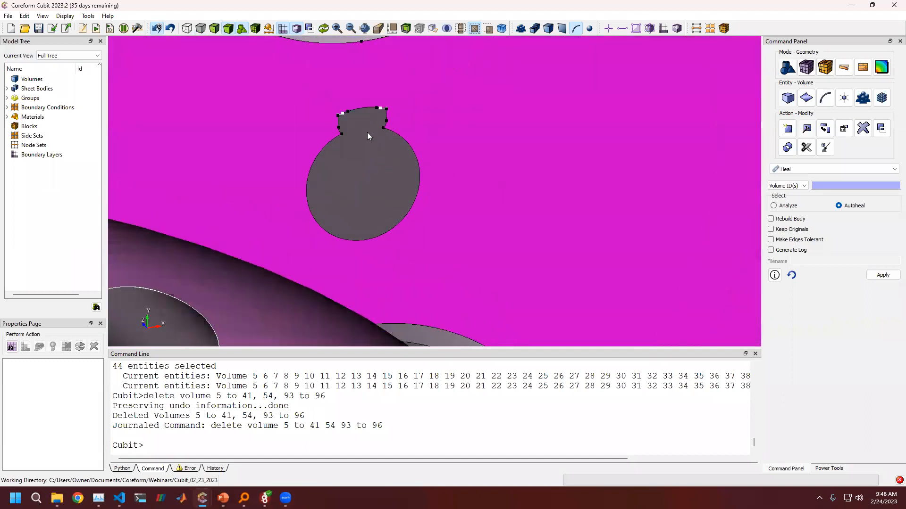
# Step: Select the short curves at the upper corner of the keyhole opening and check their analytic type and length
pyautogui.moveTo(341, 90); pyautogui.dragTo(463, 161, button='middle')
pyautogui.scroll(5, 462, 161)
pyautogui.moveTo(585, 178); pyautogui.dragTo(471, 183, button='middle')
pyautogui.scroll(3, 471, 183)
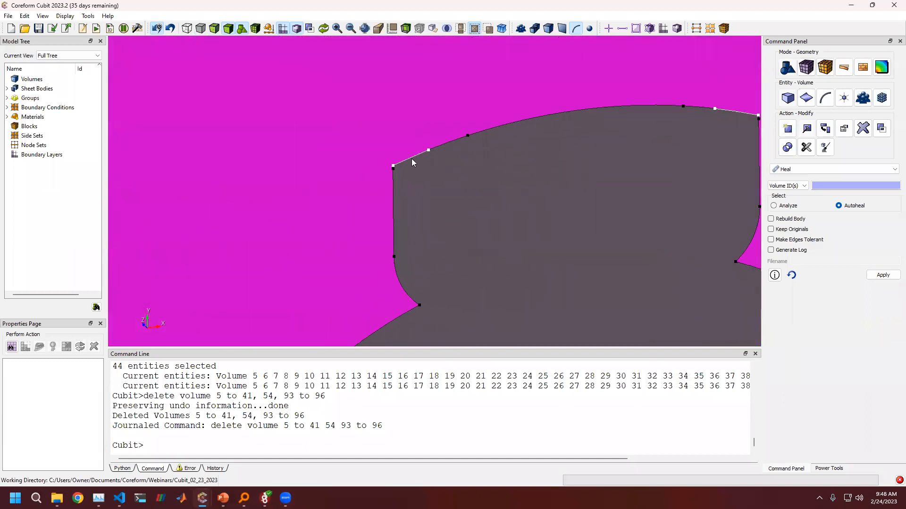
pyautogui.scroll(3, 354, 140)
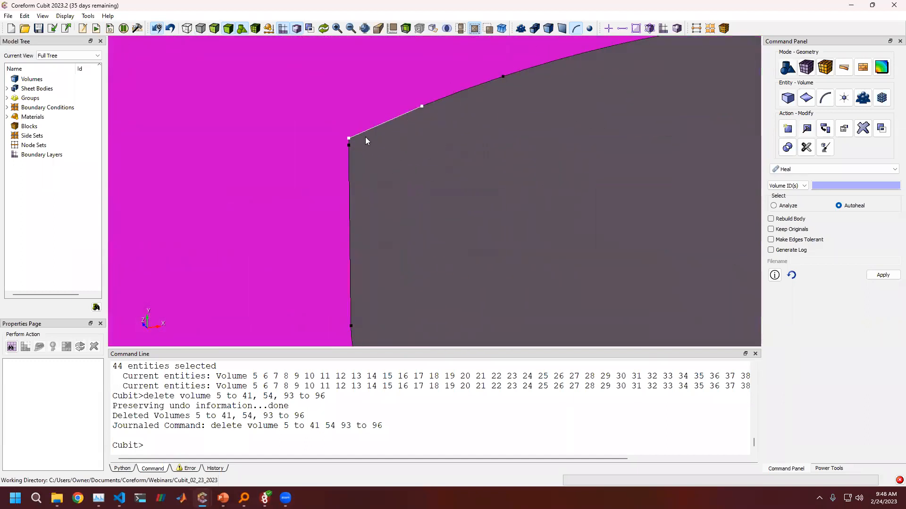
pyautogui.click(350, 143)
pyautogui.click(349, 140)
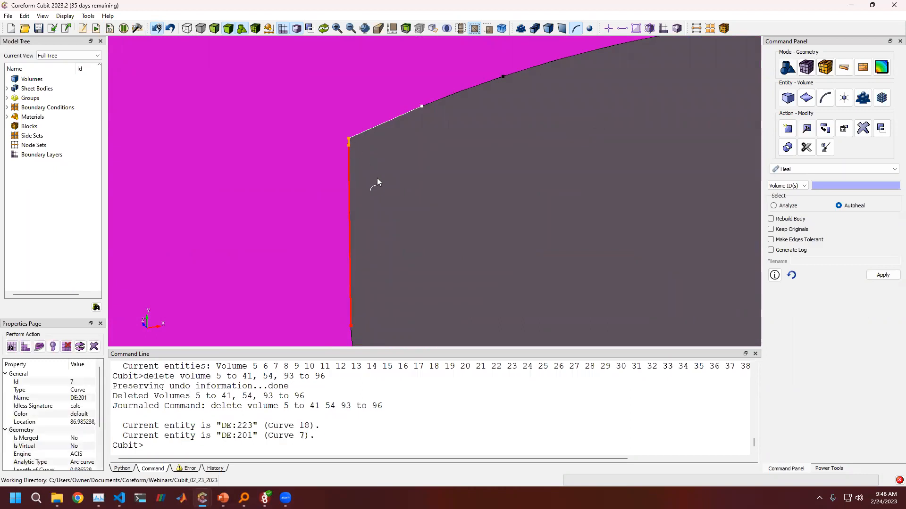
pyautogui.scroll(-1, 77, 390)
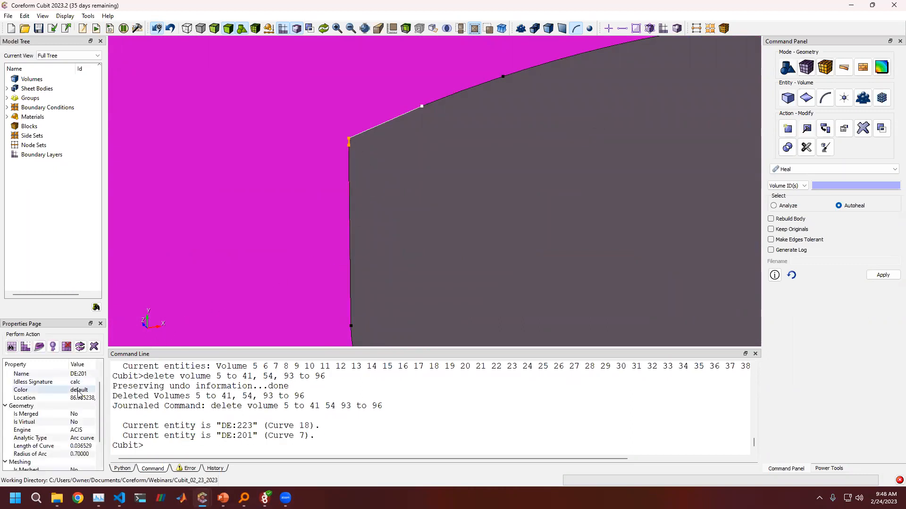
pyautogui.click(376, 125)
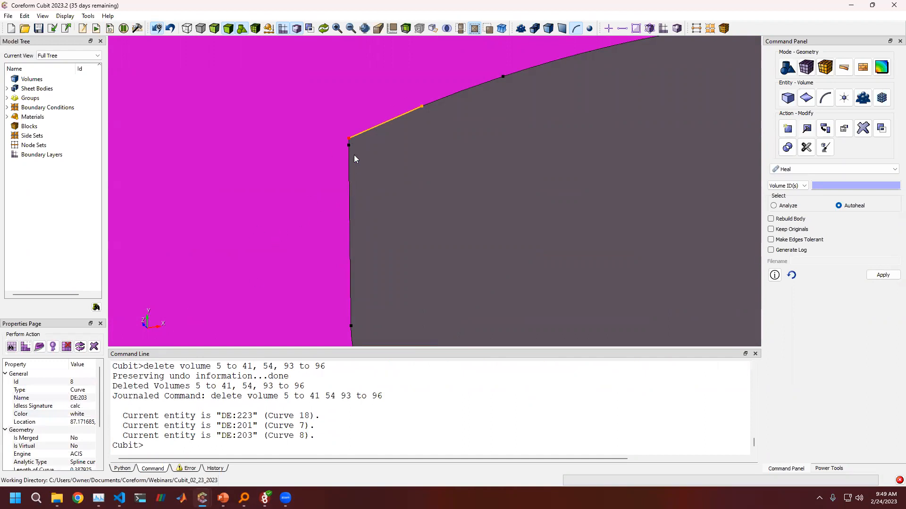
# Step: Create a surface from bounding curves 7 to 18 to close the keyhole-shaped opening
pyautogui.click(806, 98)
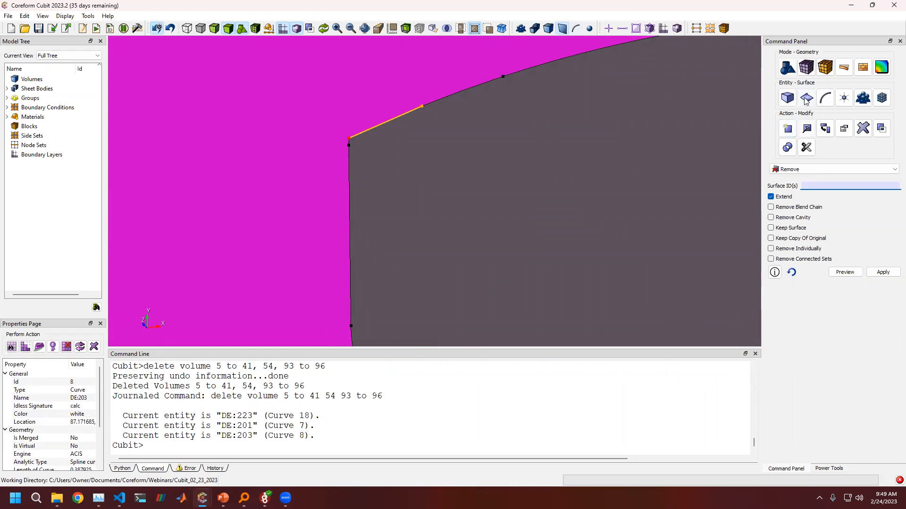
pyautogui.click(787, 128)
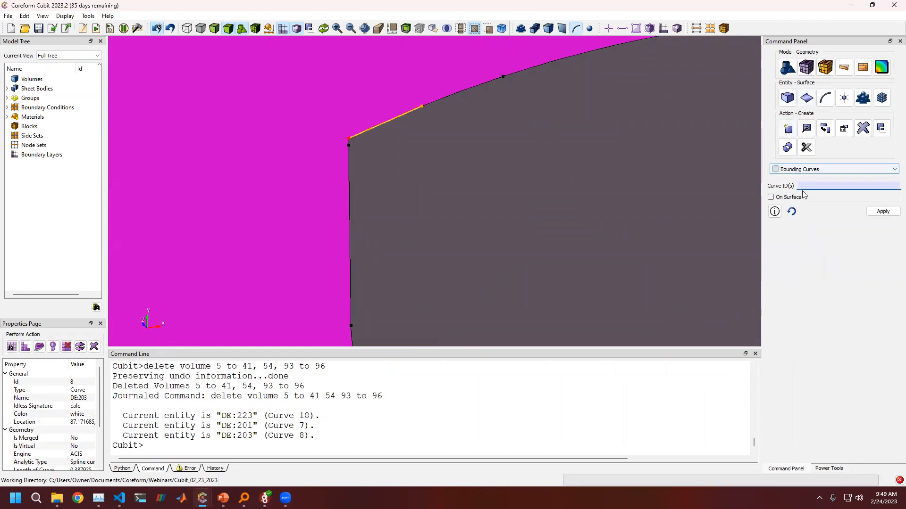
pyautogui.scroll(-5, 500, 208)
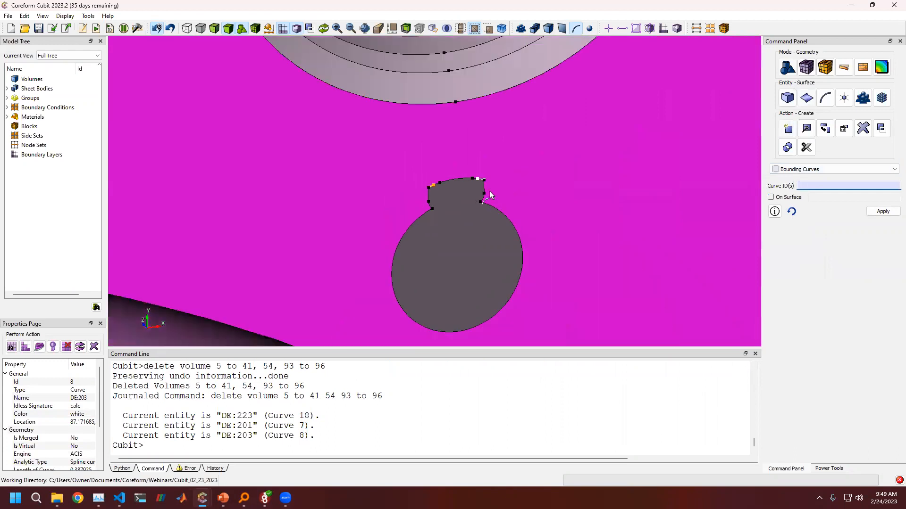
pyautogui.scroll(-2, 488, 191)
pyautogui.click(228, 28)
pyautogui.moveTo(522, 274); pyautogui.dragTo(359, 218, button='middle')
pyautogui.moveTo(442, 224); pyautogui.dragTo(534, 282)
pyautogui.click(883, 210)
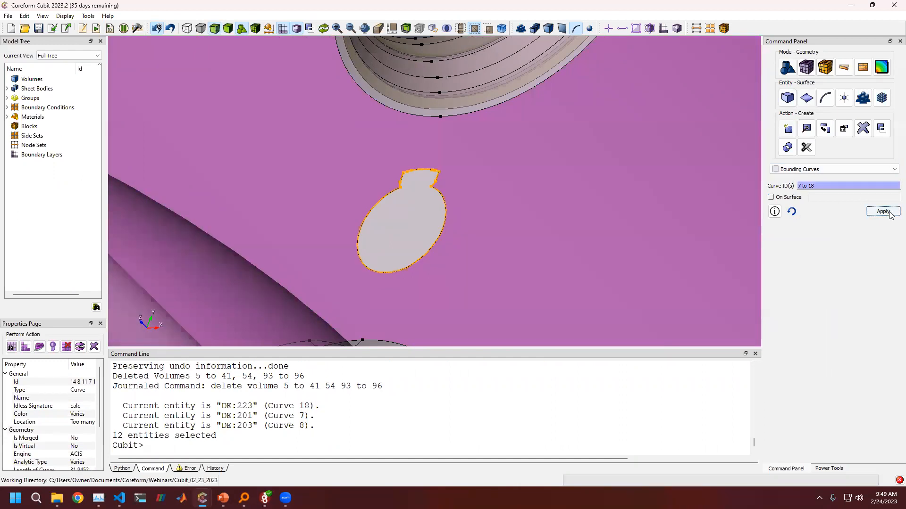
# Step: Examine the patched opening and the pipe connections on the small cylinder in opaque shaded display
pyautogui.moveTo(413, 233); pyautogui.dragTo(439, 232, button='middle')
pyautogui.scroll(-5, 442, 224)
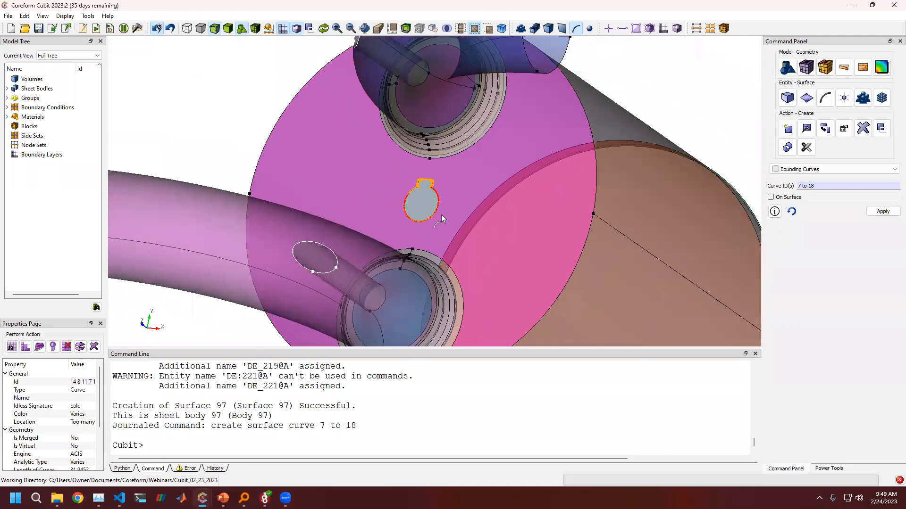
pyautogui.scroll(-4, 441, 217)
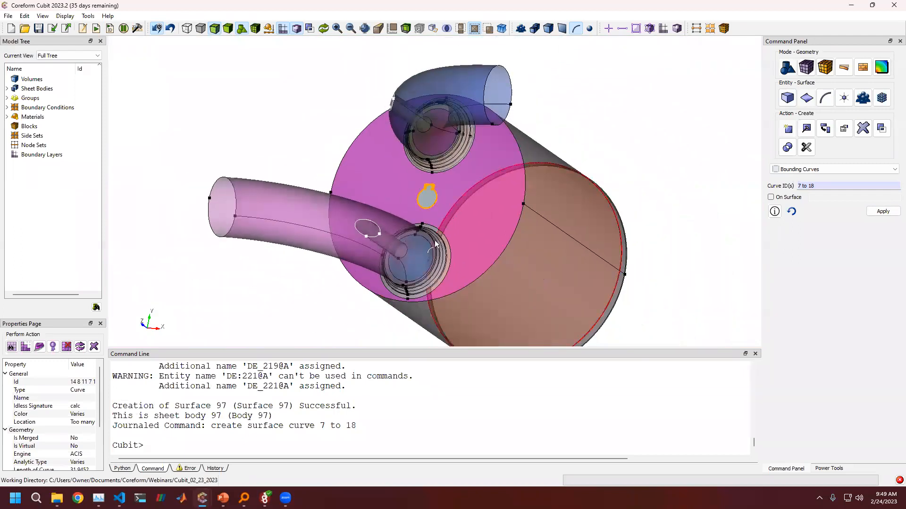
pyautogui.scroll(1, 435, 245)
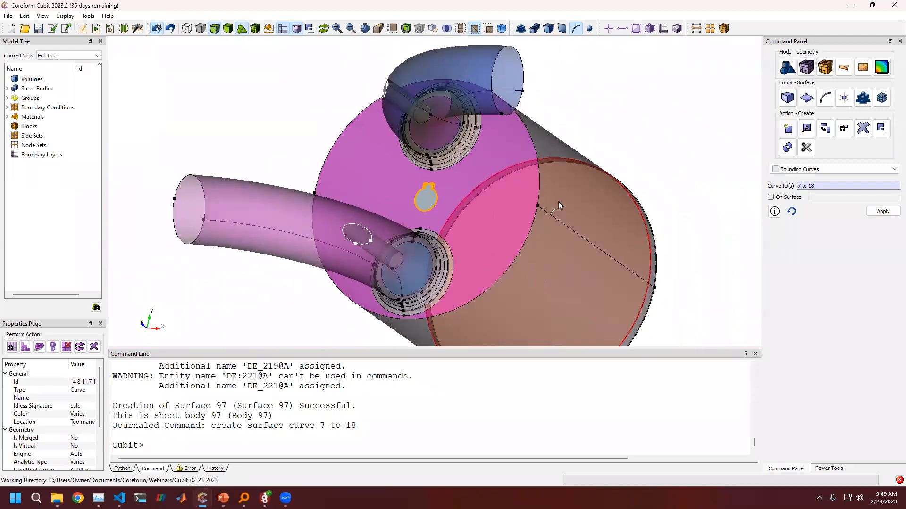
pyautogui.click(229, 29)
pyautogui.moveTo(348, 240); pyautogui.dragTo(428, 216)
pyautogui.click(429, 217)
pyautogui.moveTo(461, 253); pyautogui.dragTo(338, 344)
pyautogui.click(585, 257)
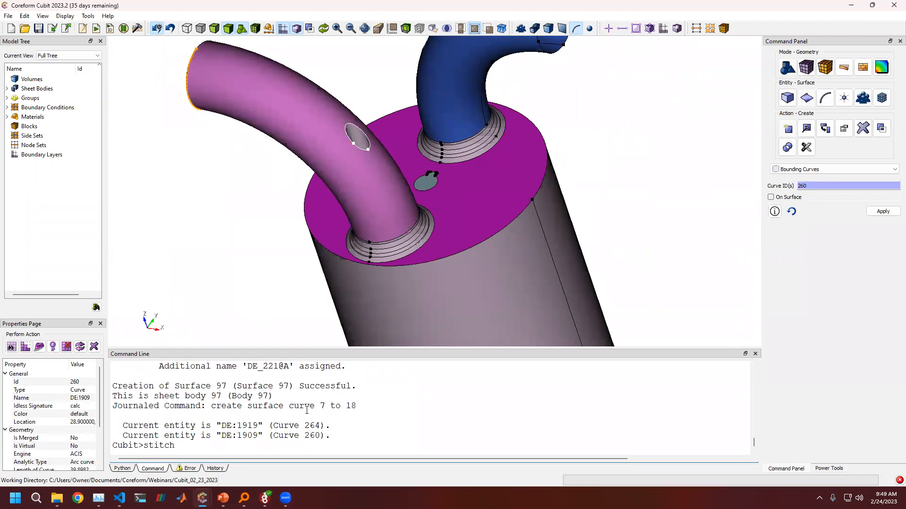
pyautogui.hotkey('ctrl', 'shift', 'Left')
pyautogui.press('BackSpace')
# Step: Stitch all bodies together, targeting bodies instead of volumes, with Tighten Gaps on and Simplify off
pyautogui.click(787, 98)
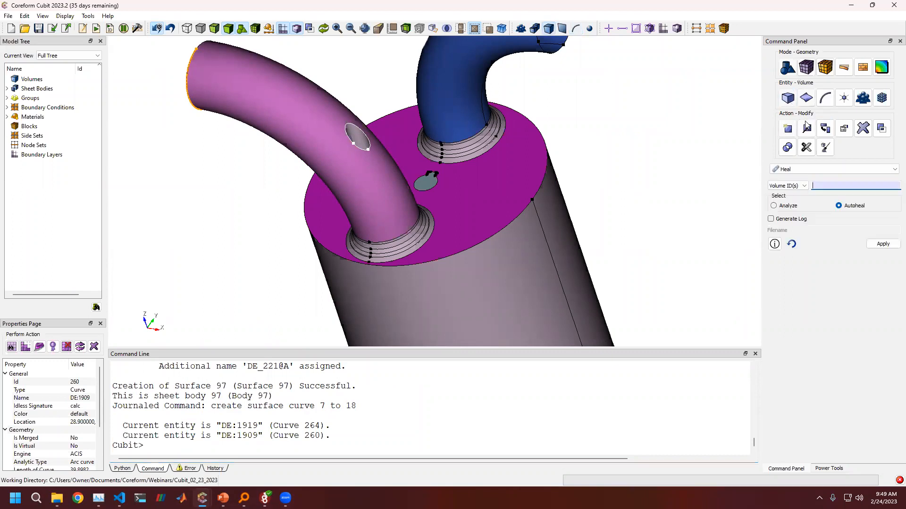
pyautogui.click(807, 169)
pyautogui.click(788, 245)
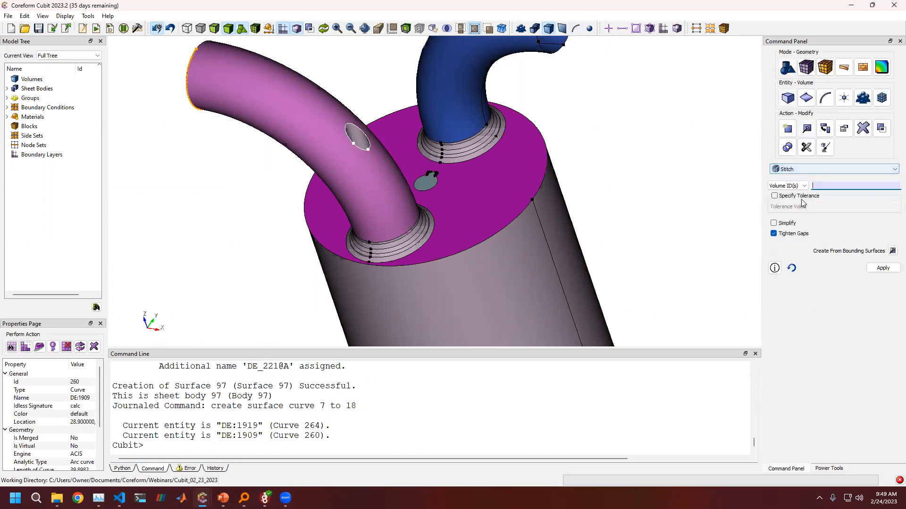
pyautogui.click(798, 186)
pyautogui.click(799, 200)
pyautogui.rightClick(830, 186)
pyautogui.click(844, 211)
pyautogui.click(882, 269)
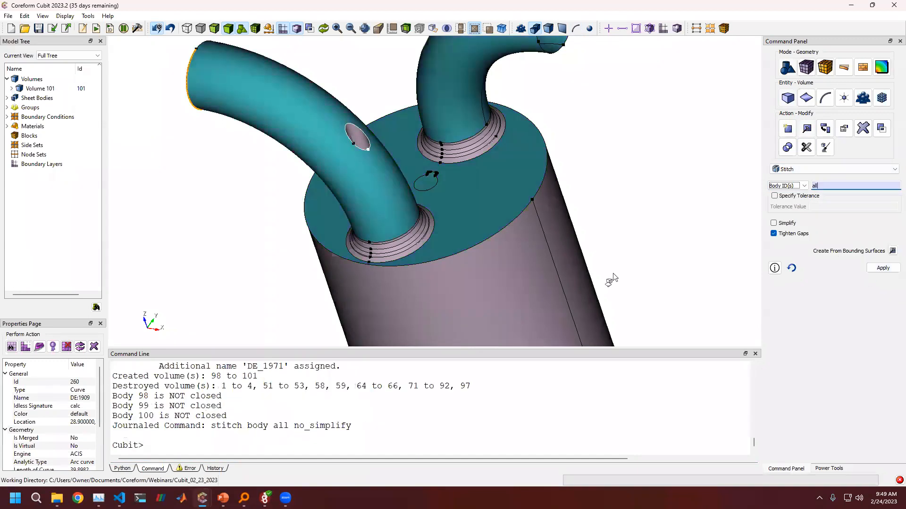
# Step: Examine which geometry Volume 101 and each of the three stitched sheet bodies cover by highlighting them one at a time
pyautogui.scroll(2, 643, 230)
pyautogui.click(28, 88)
pyautogui.scroll(-1, 222, 172)
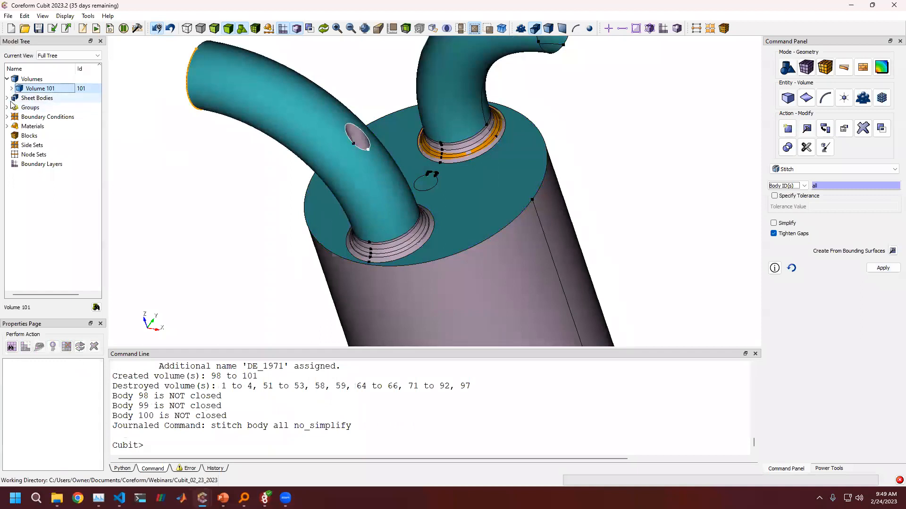
pyautogui.click(8, 97)
pyautogui.click(47, 116)
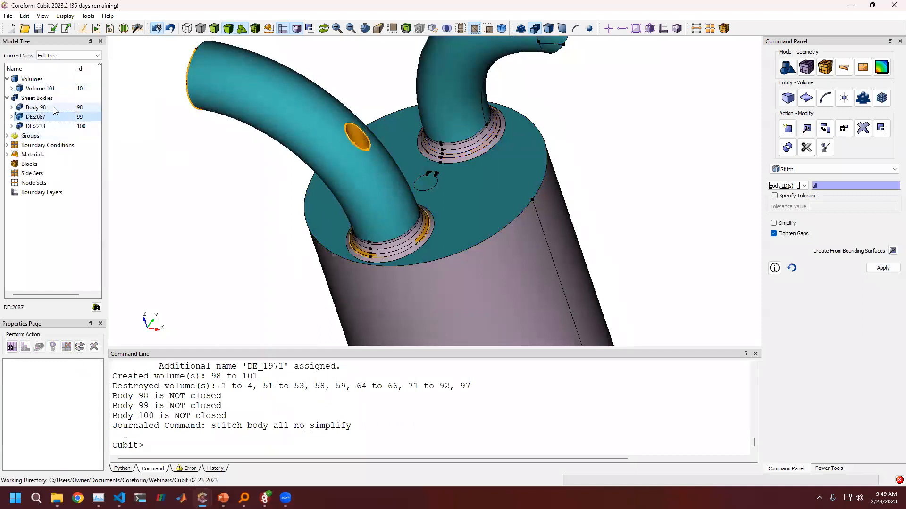
pyautogui.click(47, 126)
pyautogui.click(68, 90)
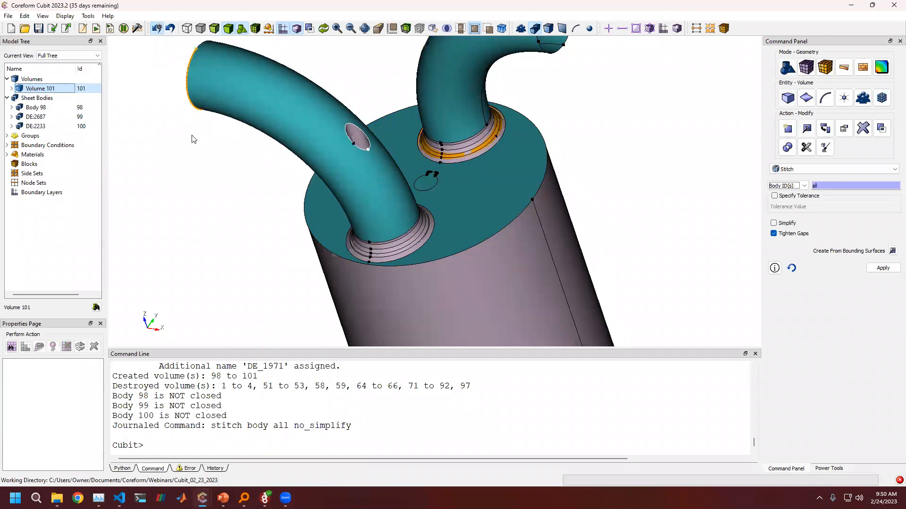
# Step: Inspect Volume 101 in transparent display and delete it
pyautogui.scroll(1, 255, 58)
pyautogui.click(214, 29)
pyautogui.moveTo(421, 127); pyautogui.dragTo(414, 180, button='middle')
pyautogui.moveTo(425, 154); pyautogui.dragTo(472, 179)
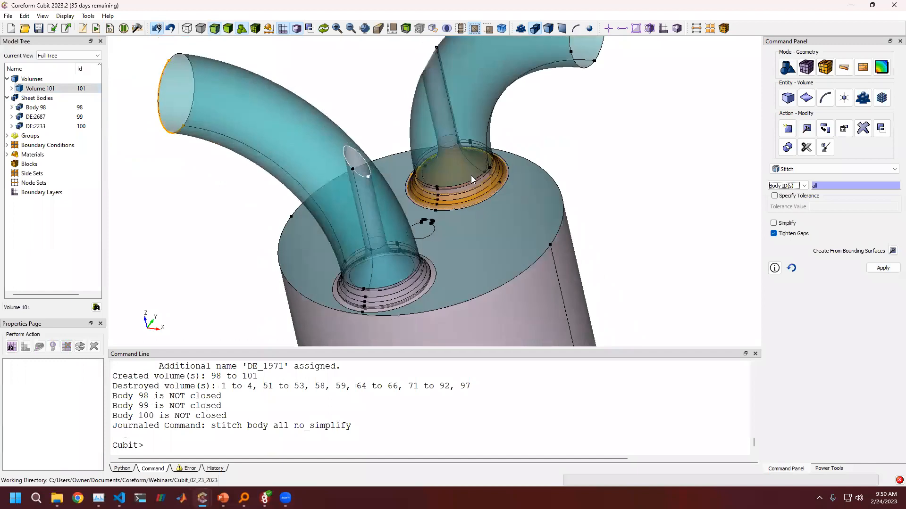
pyautogui.rightClick(87, 88)
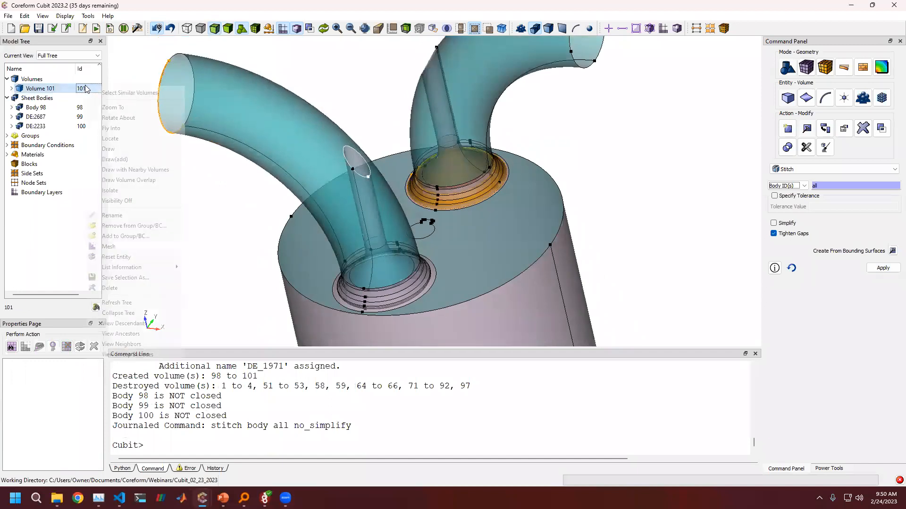
pyautogui.click(129, 291)
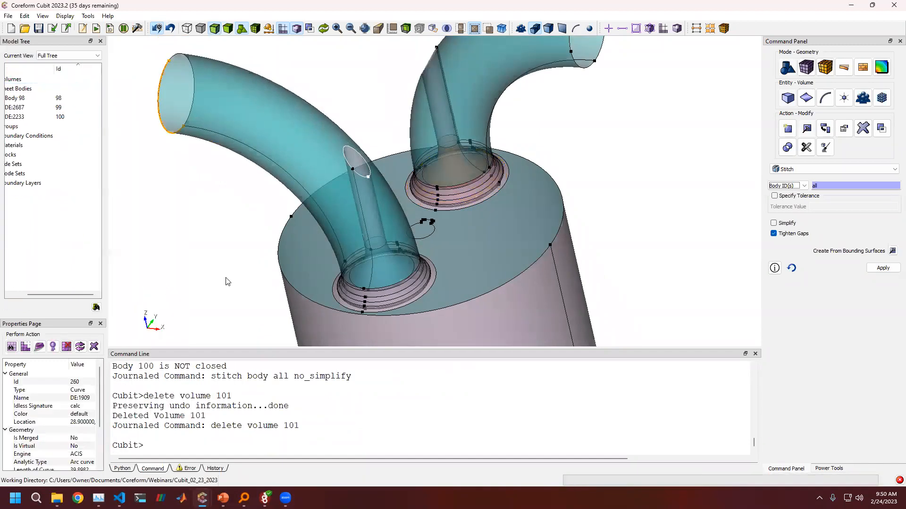
# Step: Renumber the remaining entities with the compress command
pyautogui.scroll(-4, 368, 237)
pyautogui.moveTo(368, 238); pyautogui.dragTo(339, 231)
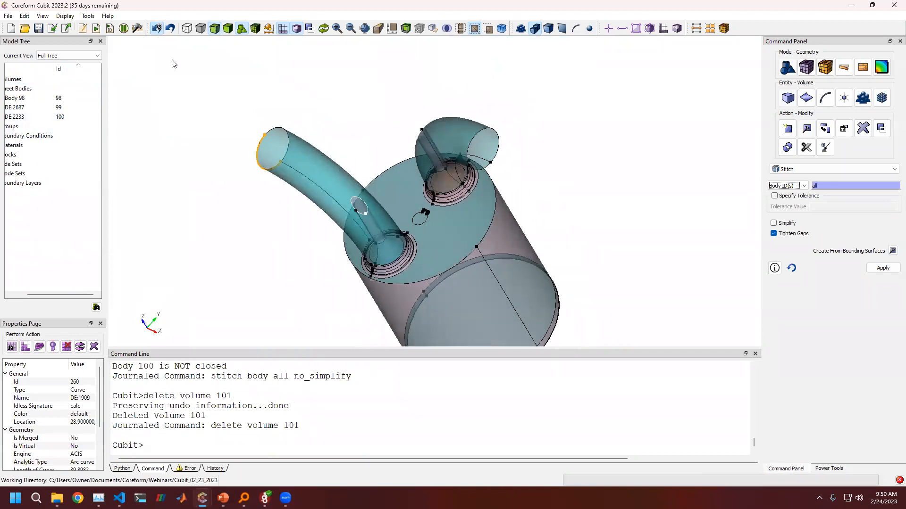
pyautogui.click(286, 430)
pyautogui.write('compress')
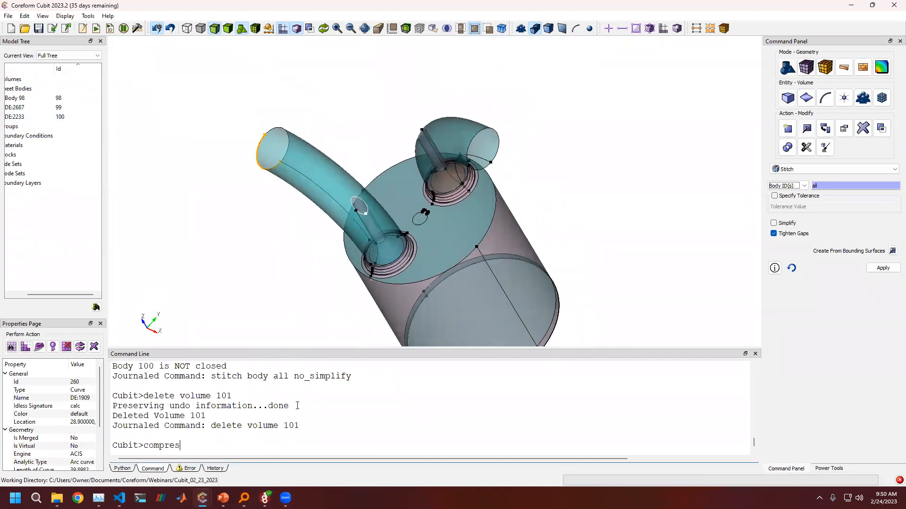
pyautogui.press('Return')
# Step: Switch to opaque shaded display and reset the colors of all surfaces and all curves to default
pyautogui.click(228, 31)
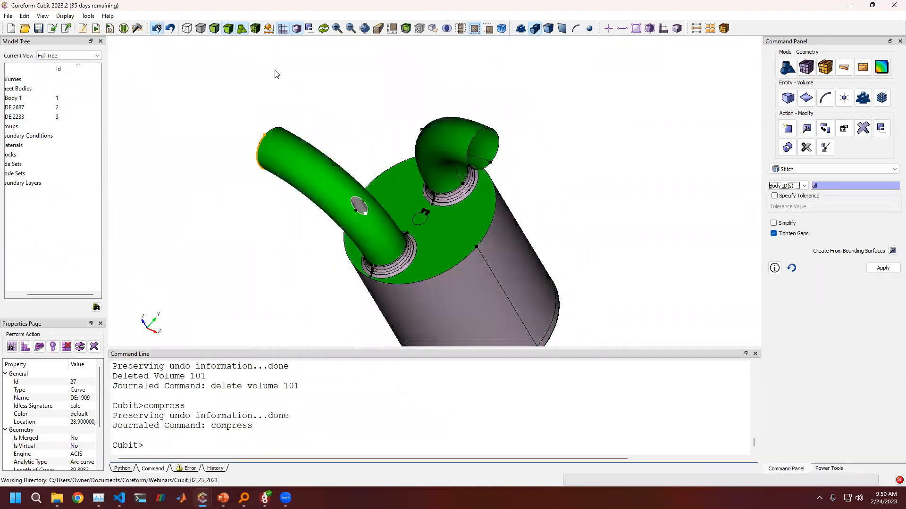
pyautogui.moveTo(426, 173); pyautogui.dragTo(535, 147)
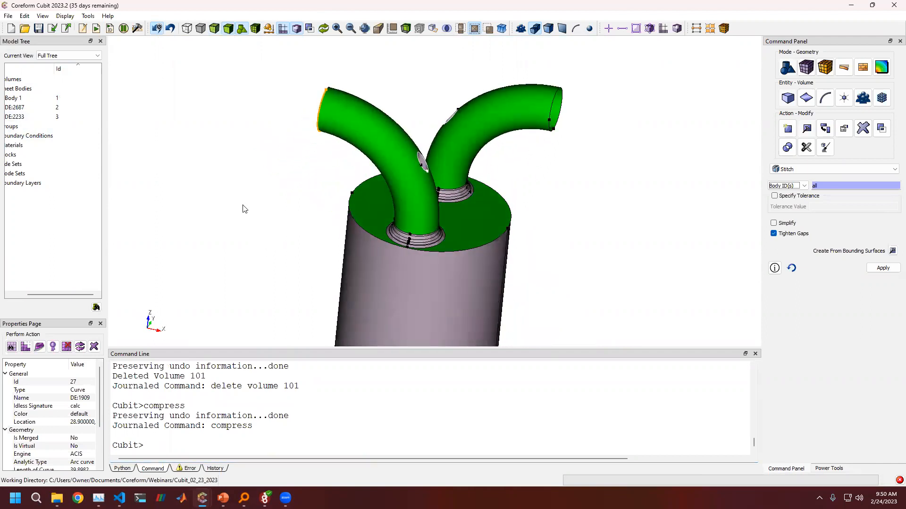
pyautogui.click(154, 436)
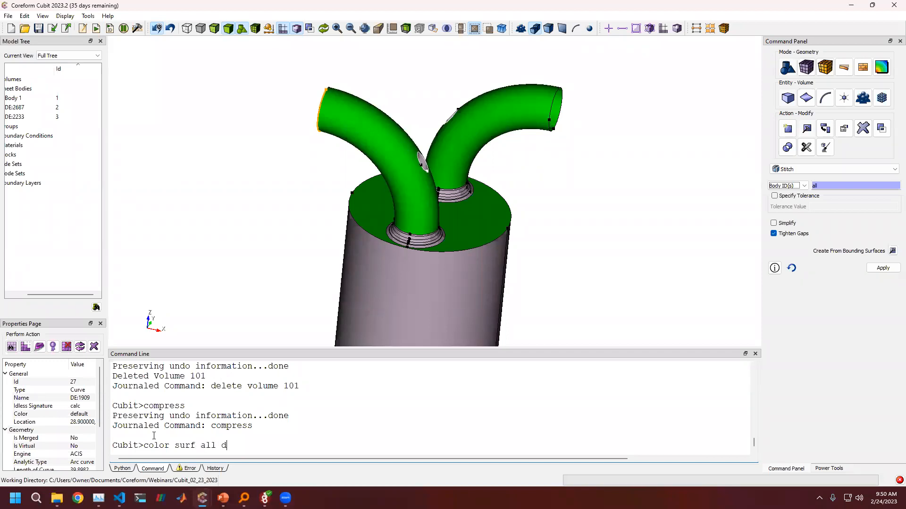
pyautogui.press('Return')
pyautogui.press('Up')
pyautogui.doubleClick(184, 445)
pyautogui.write('curve')
pyautogui.press('Return')
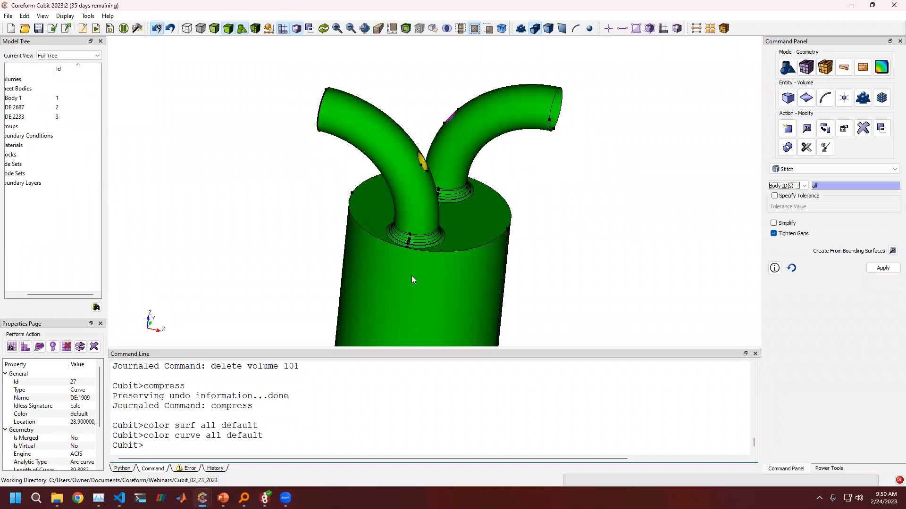
# Step: Draw only Body 1, the cylinder with its two pipes
pyautogui.moveTo(446, 229); pyautogui.dragTo(476, 205, button='middle')
pyautogui.click(403, 267)
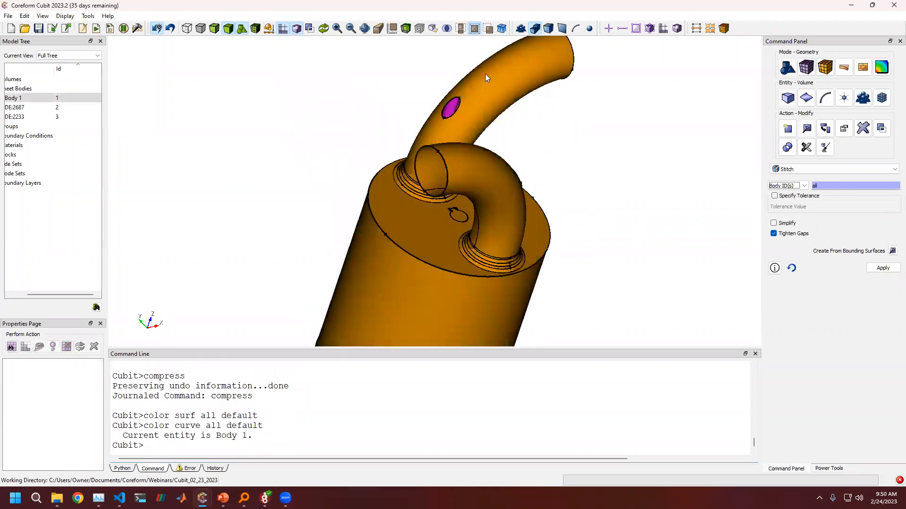
pyautogui.rightClick(414, 232)
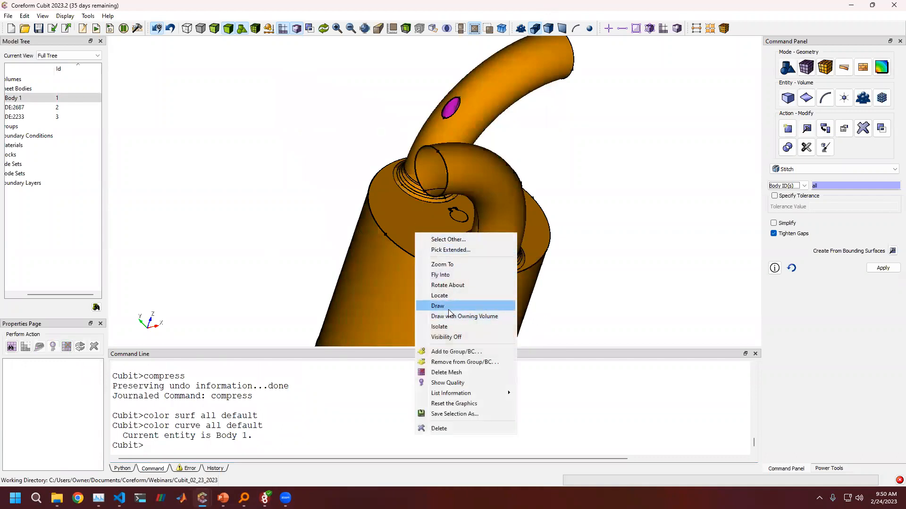
pyautogui.click(446, 308)
# Step: Create a surface from bounding curves 30 and 27 to cap the open end of the first pipe
pyautogui.click(802, 103)
pyautogui.click(809, 186)
pyautogui.click(426, 148)
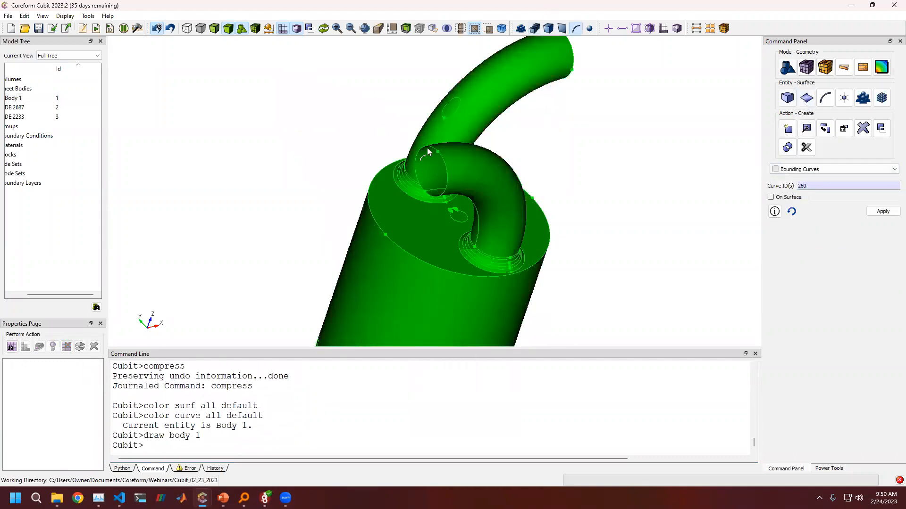
pyautogui.keyDown('ctrl'); pyautogui.click(446, 170); pyautogui.keyUp('ctrl')
pyautogui.moveTo(514, 187); pyautogui.dragTo(302, 200, button='middle')
pyautogui.click(882, 211)
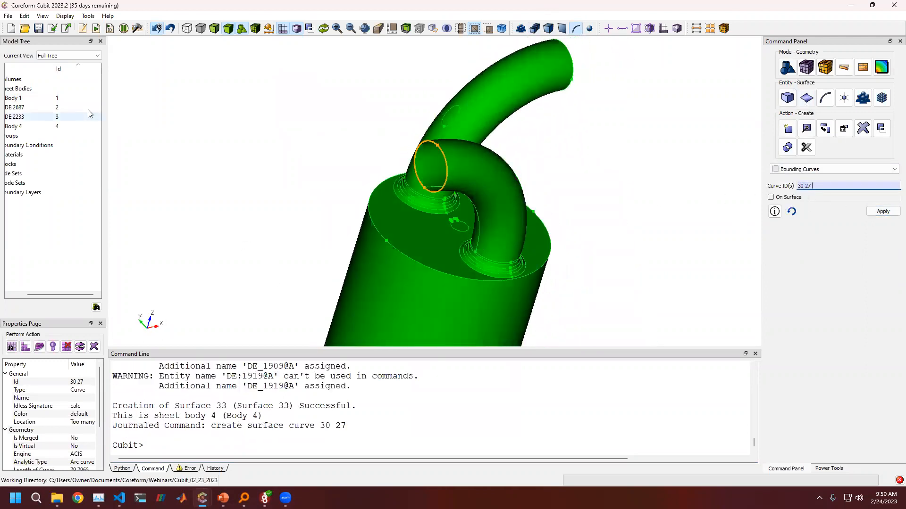
pyautogui.click(80, 127)
pyautogui.click(589, 205)
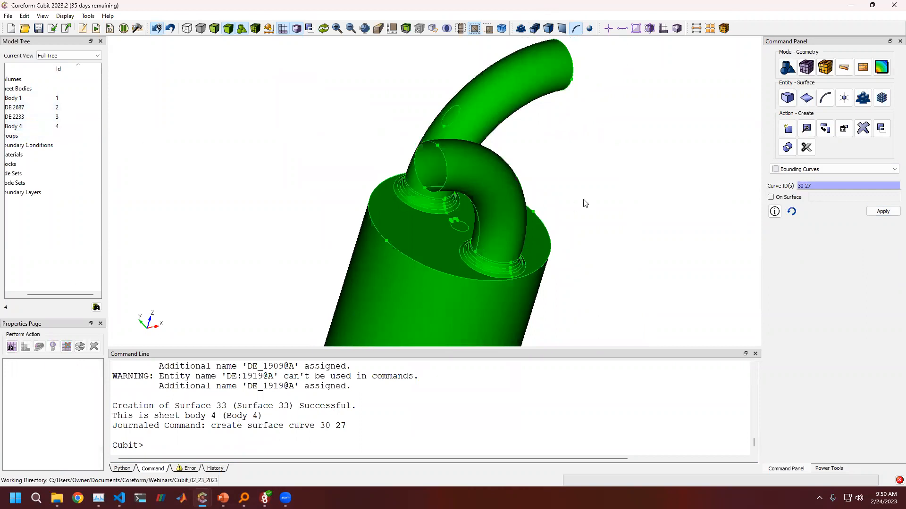
# Step: Create a surface from bounding curves 22 and 19 to cap the open end of the second pipe
pyautogui.moveTo(526, 186); pyautogui.dragTo(500, 135, button='middle')
pyautogui.click(500, 134)
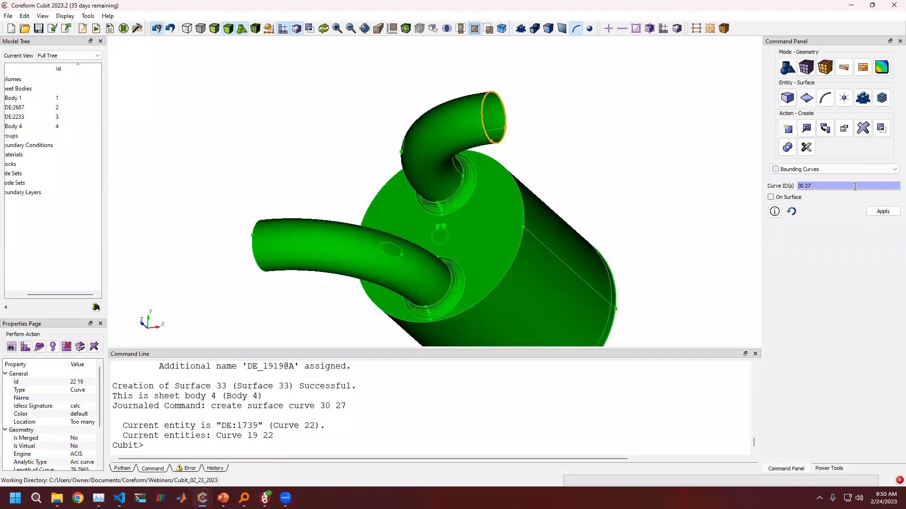
pyautogui.click(505, 118)
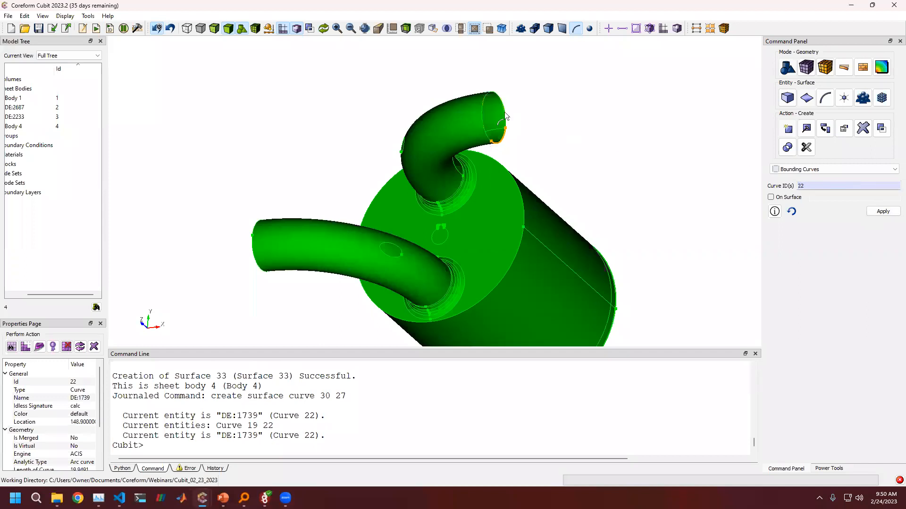
pyautogui.click(891, 213)
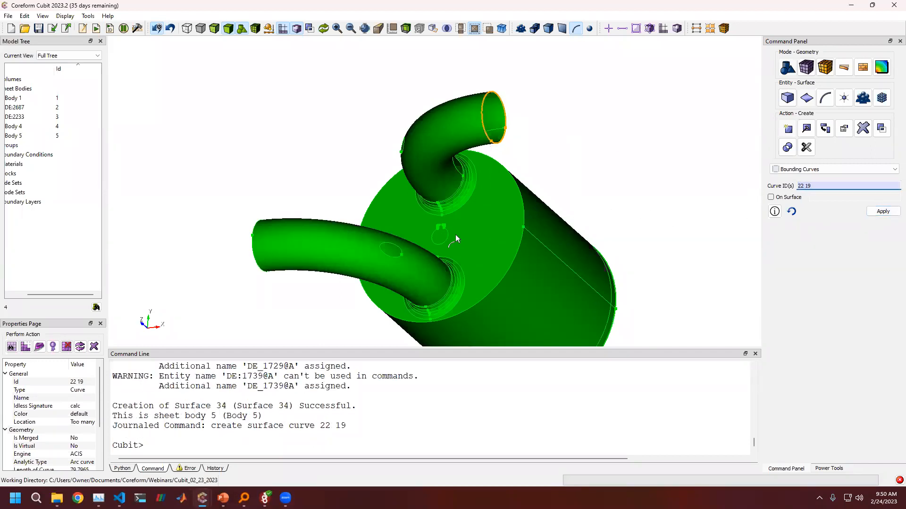
# Step: Color all curves black so the edges around the oval hole in the pipe stand out
pyautogui.scroll(2, 455, 234)
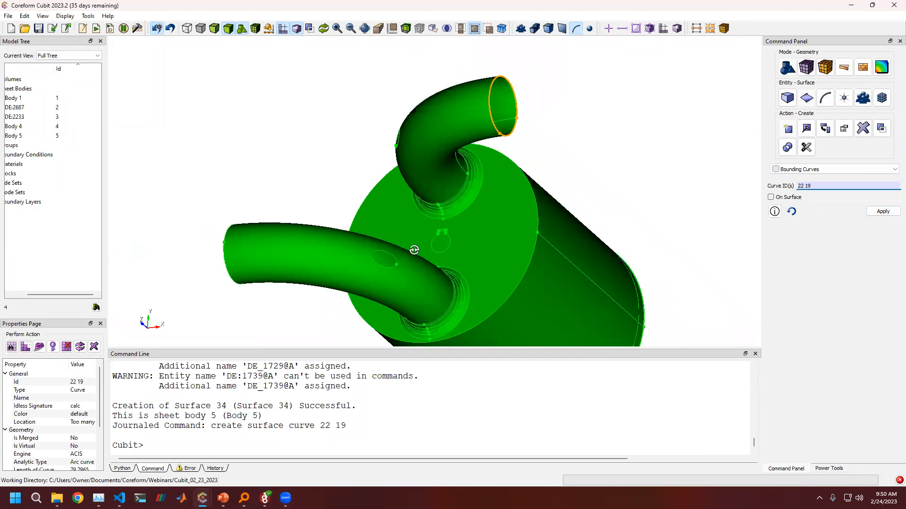
pyautogui.moveTo(414, 250); pyautogui.dragTo(344, 176)
pyautogui.scroll(3, 341, 163)
pyautogui.moveTo(341, 163); pyautogui.dragTo(378, 188, button='middle')
pyautogui.scroll(3, 392, 200)
pyautogui.moveTo(392, 204); pyautogui.dragTo(590, 240)
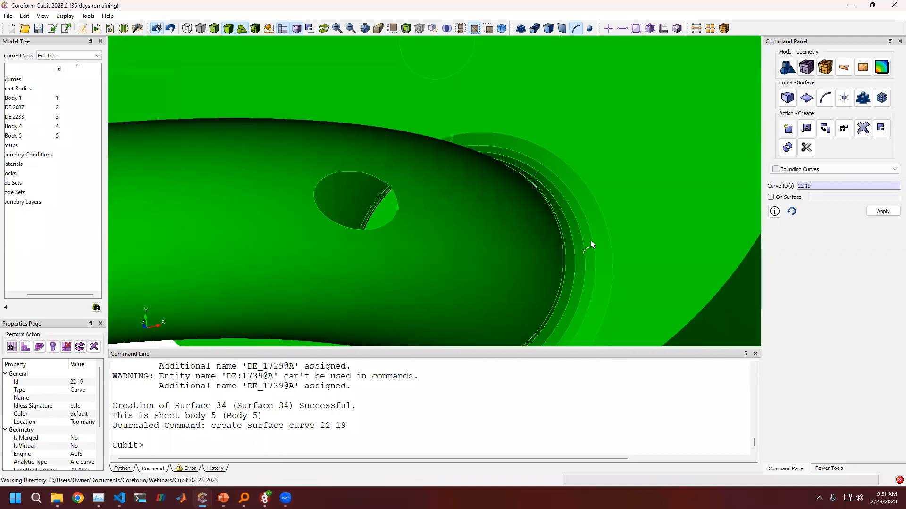
pyautogui.click(304, 437)
pyautogui.write('color curve all black')
pyautogui.press('Return')
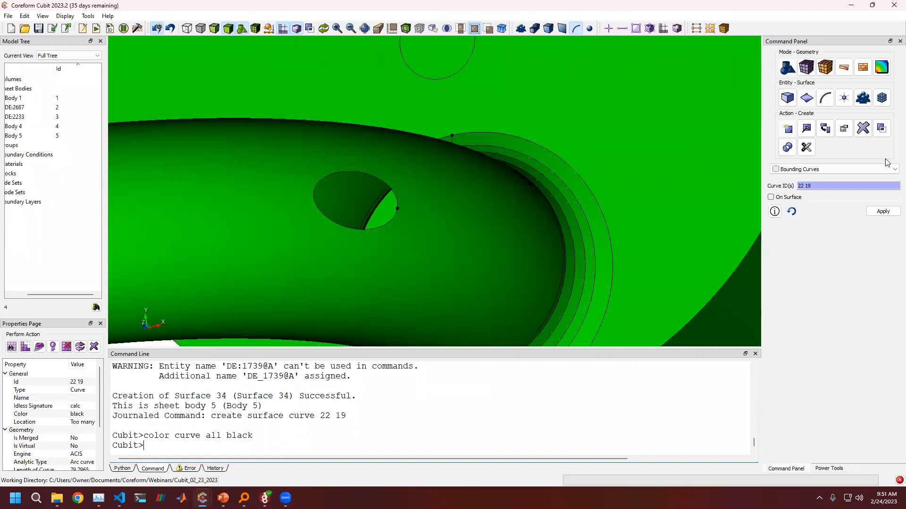
# Step: Select the curved pipe surface containing the oval hole and check its analytic type
pyautogui.moveTo(421, 174)
pyautogui.mouseDown()
pyautogui.moveTo(415, 93)
pyautogui.moveTo(424, 76)
pyautogui.mouseUp()
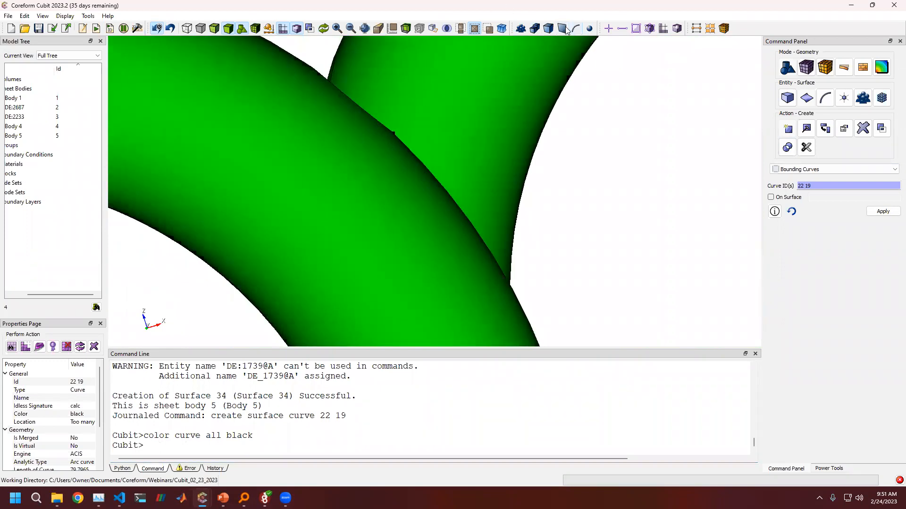
pyautogui.click(370, 198)
pyautogui.scroll(-1, 80, 433)
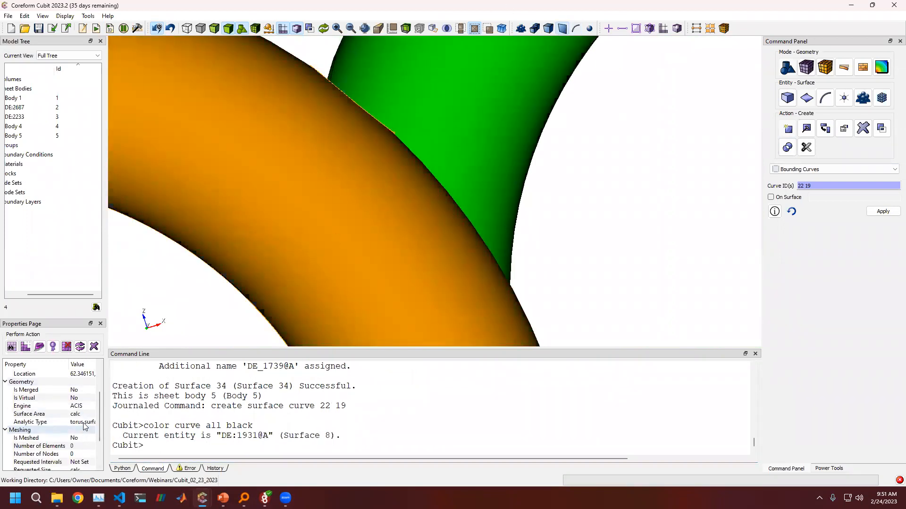
pyautogui.moveTo(414, 203)
pyautogui.mouseDown()
pyautogui.moveTo(364, 198)
pyautogui.moveTo(303, 215)
pyautogui.moveTo(352, 201)
pyautogui.mouseUp()
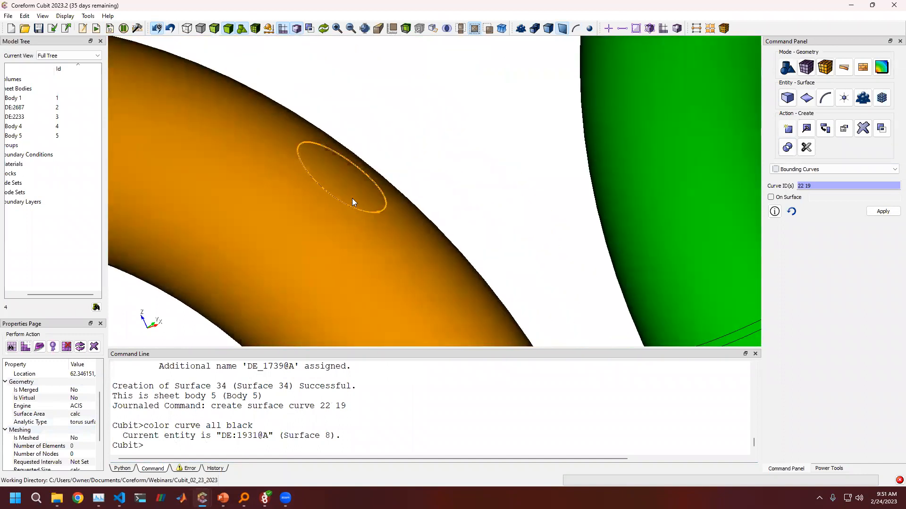
# Step: Remove curve 31, the oval hole's edge on the first pipe, using a curve Tweak with the Remove option
pyautogui.click(825, 98)
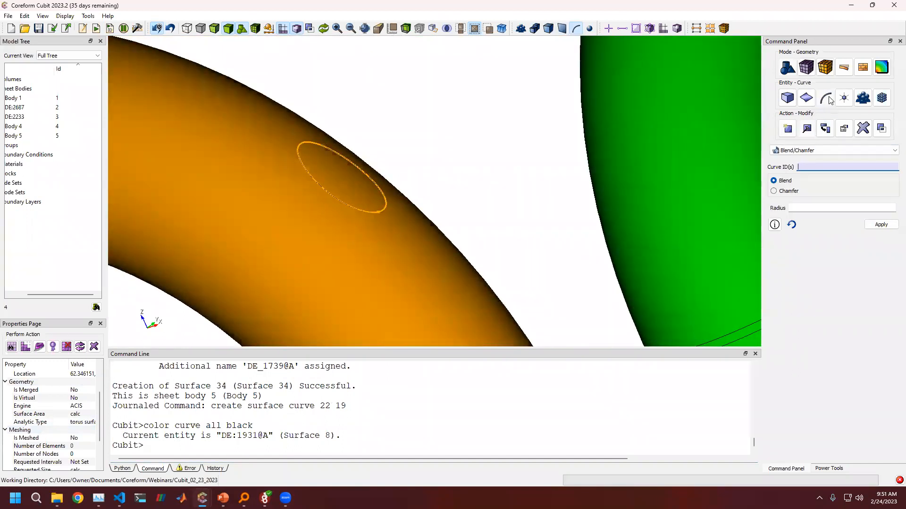
pyautogui.click(801, 151)
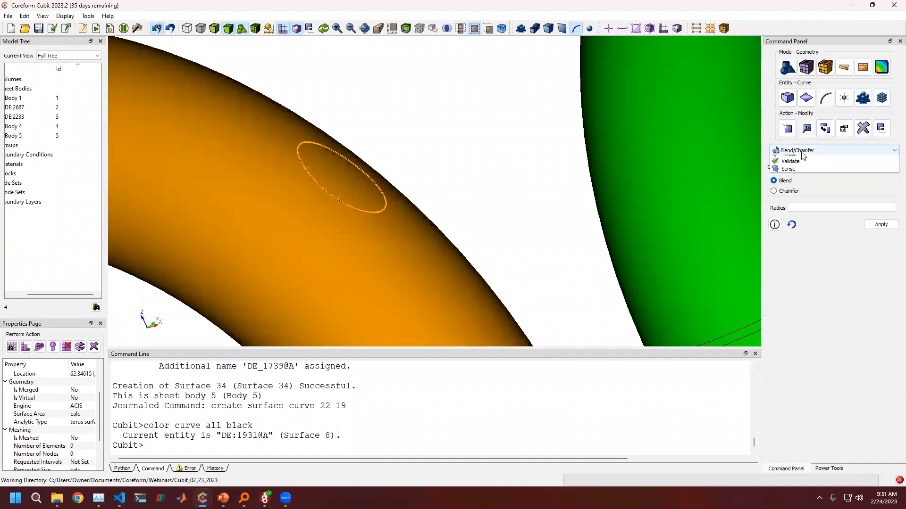
pyautogui.click(800, 213)
pyautogui.click(812, 178)
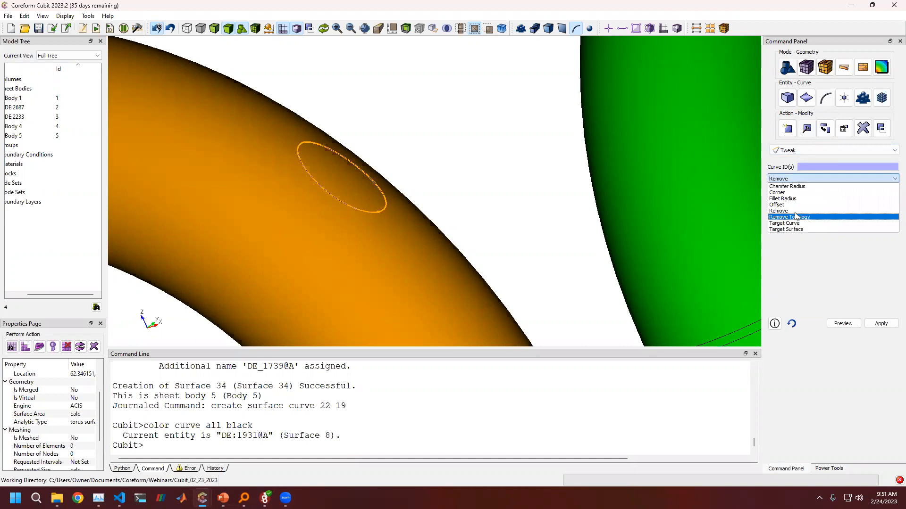
pyautogui.click(798, 212)
pyautogui.click(816, 166)
pyautogui.click(324, 191)
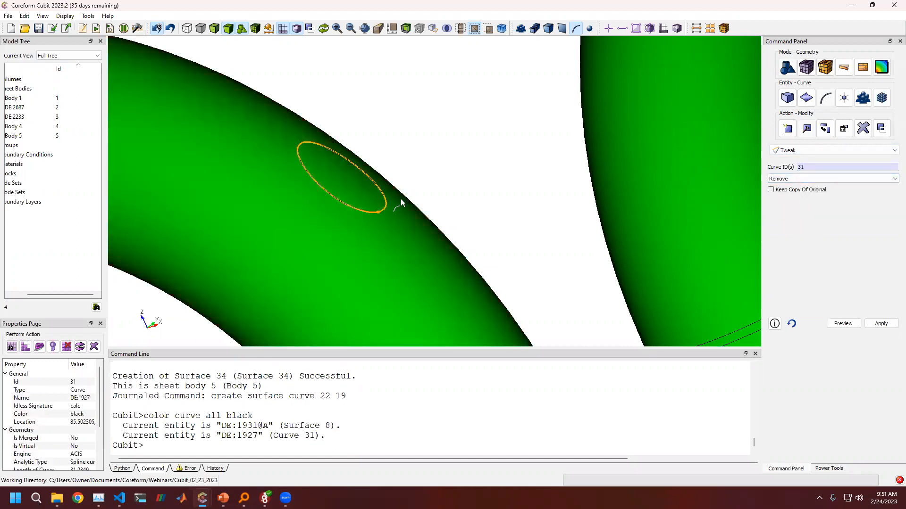
pyautogui.click(880, 324)
# Step: Remove curve 23, the oval hole's edge on the other pipe, with the same tweak and refresh the display
pyautogui.moveTo(471, 246); pyautogui.dragTo(520, 137)
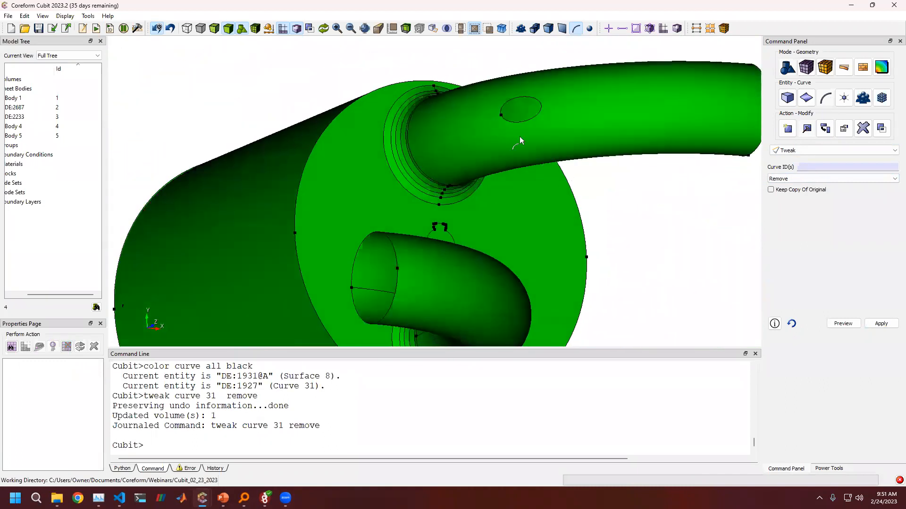
pyautogui.click(521, 120)
pyautogui.click(880, 323)
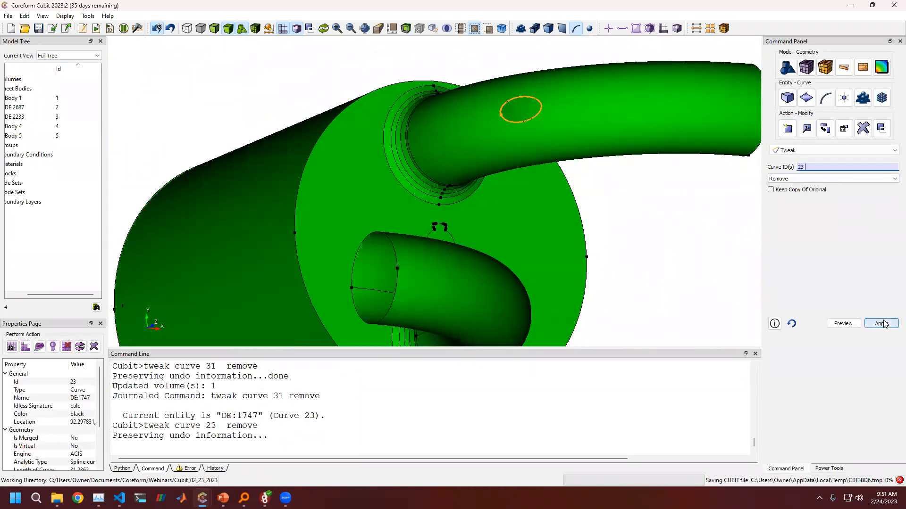
pyautogui.moveTo(556, 187); pyautogui.dragTo(518, 124)
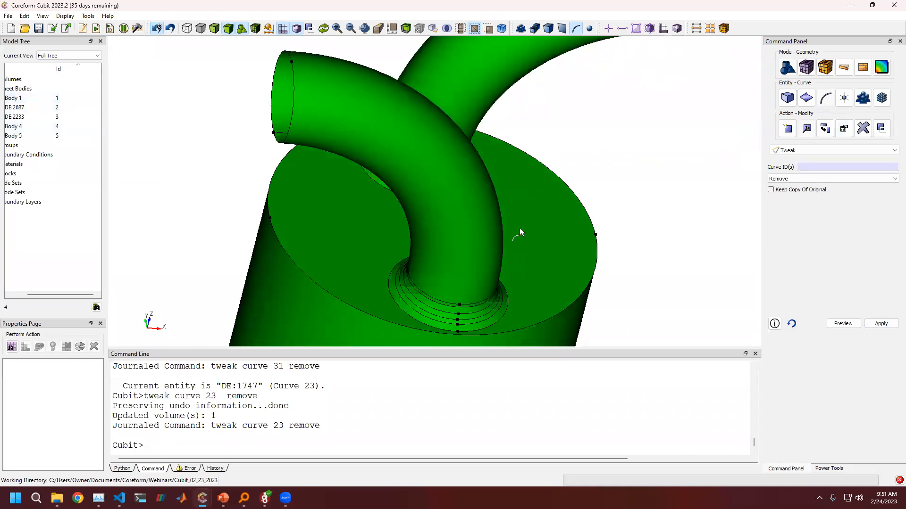
pyautogui.click(324, 31)
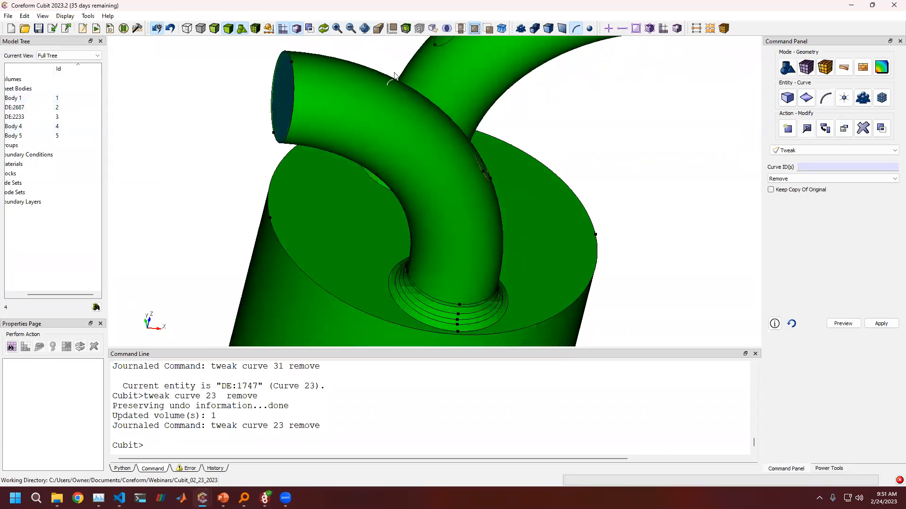
# Step: Stitch the main sheet body with its two pipe end caps (bodies 4, 1 and 5) without simplifying
pyautogui.click(787, 98)
pyautogui.moveTo(376, 193); pyautogui.dragTo(545, 134)
pyautogui.click(413, 179)
pyautogui.click(443, 194)
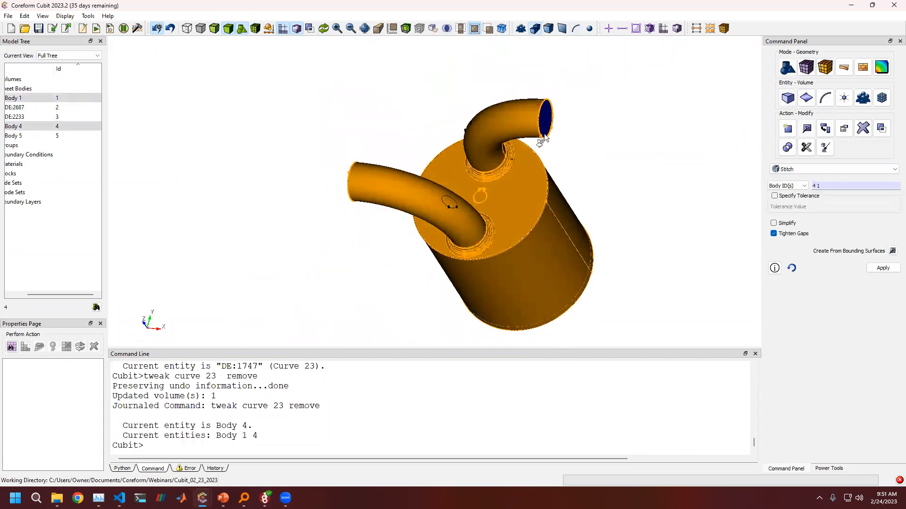
pyautogui.click(546, 132)
pyautogui.click(880, 269)
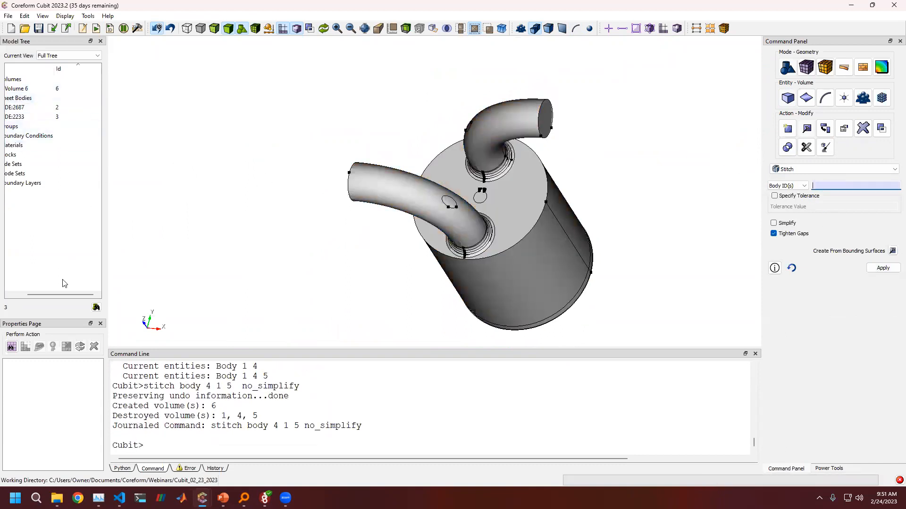
# Step: Widen the model tree to show entity names and IDs, and highlight Volume 6 to inspect it
pyautogui.moveTo(61, 298); pyautogui.dragTo(36, 253)
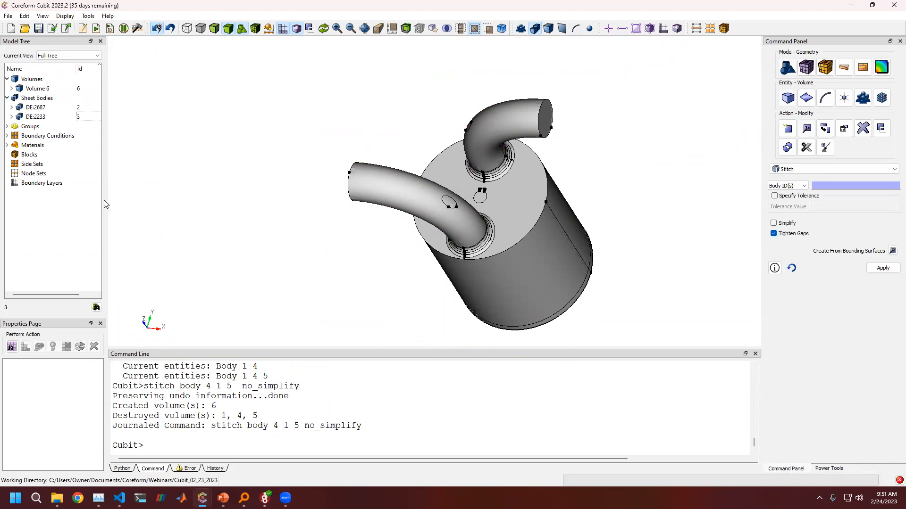
pyautogui.moveTo(109, 200); pyautogui.dragTo(166, 190)
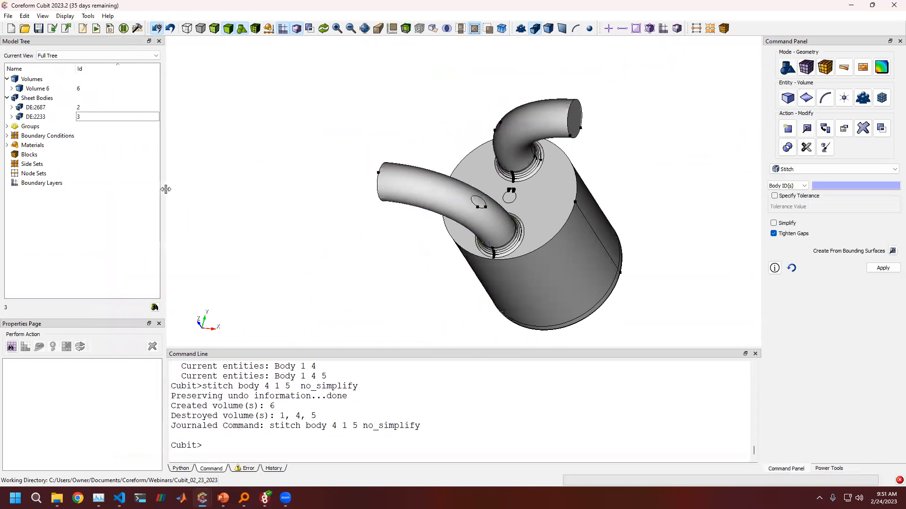
pyautogui.click(76, 89)
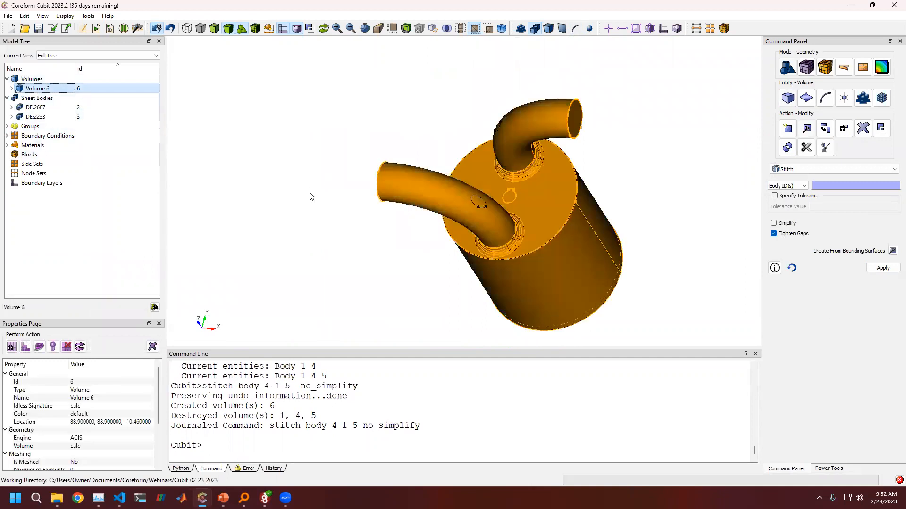
pyautogui.click(299, 226)
# Step: Highlight sheet body DE:2687 and display the model transparently to examine the valve bodies inside the pipes
pyautogui.scroll(5, 536, 222)
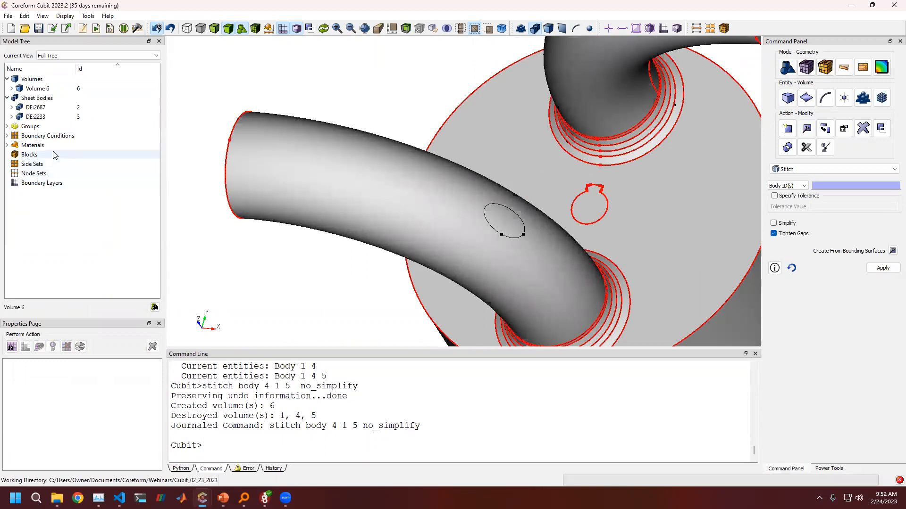
pyautogui.scroll(3, 601, 218)
pyautogui.moveTo(590, 218); pyautogui.dragTo(424, 207, button='middle')
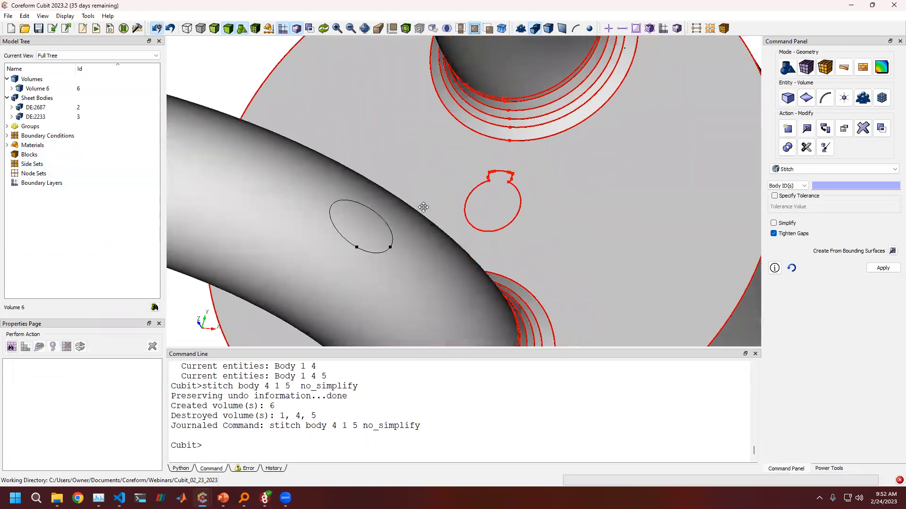
pyautogui.click(356, 246)
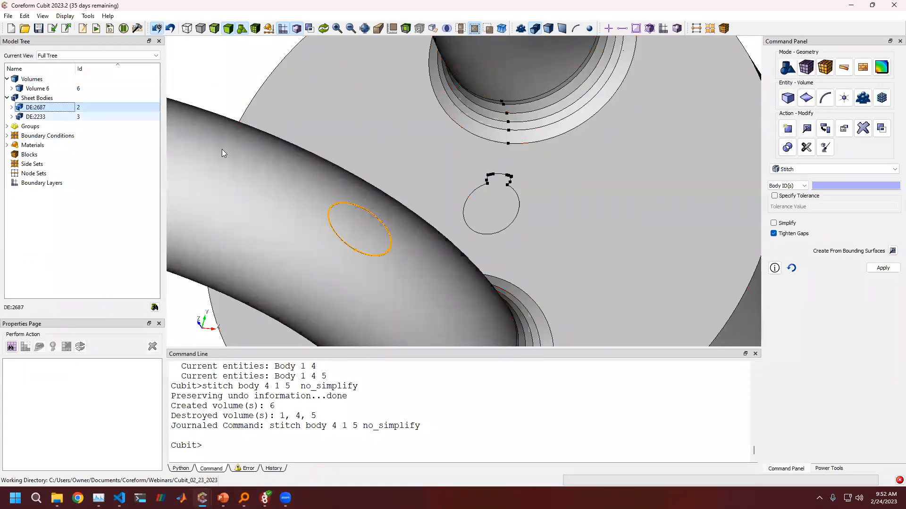
pyautogui.scroll(-5, 395, 214)
pyautogui.moveTo(403, 207); pyautogui.dragTo(286, 42, button='middle')
pyautogui.click(206, 25)
pyautogui.click(210, 27)
pyautogui.moveTo(441, 217)
pyautogui.mouseDown(button='middle')
pyautogui.moveTo(413, 203)
pyautogui.moveTo(456, 206)
pyautogui.moveTo(470, 185)
pyautogui.moveTo(513, 227)
pyautogui.mouseUp(button='middle')
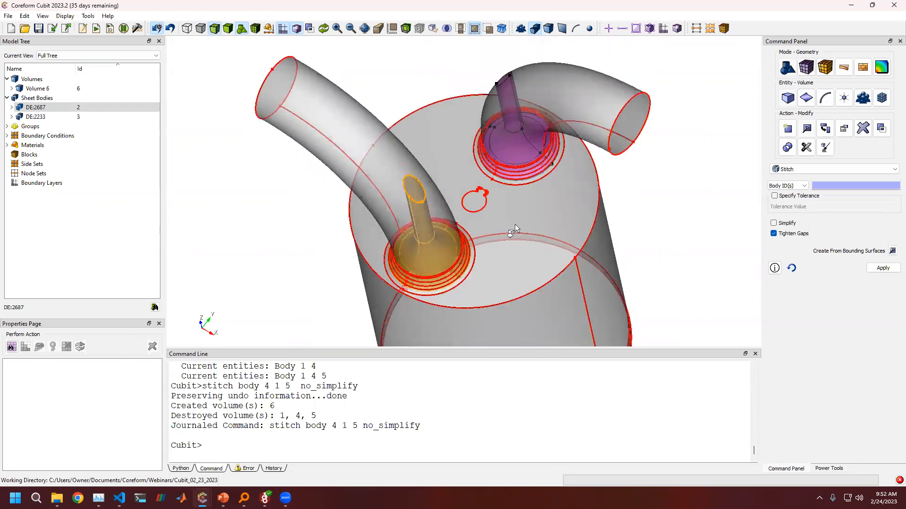
# Step: Inspect the keyed circular outline on the cylinder's top face by selecting the surfaces inside and around it
pyautogui.scroll(3, 511, 220)
pyautogui.scroll(3, 539, 194)
pyautogui.click(559, 193)
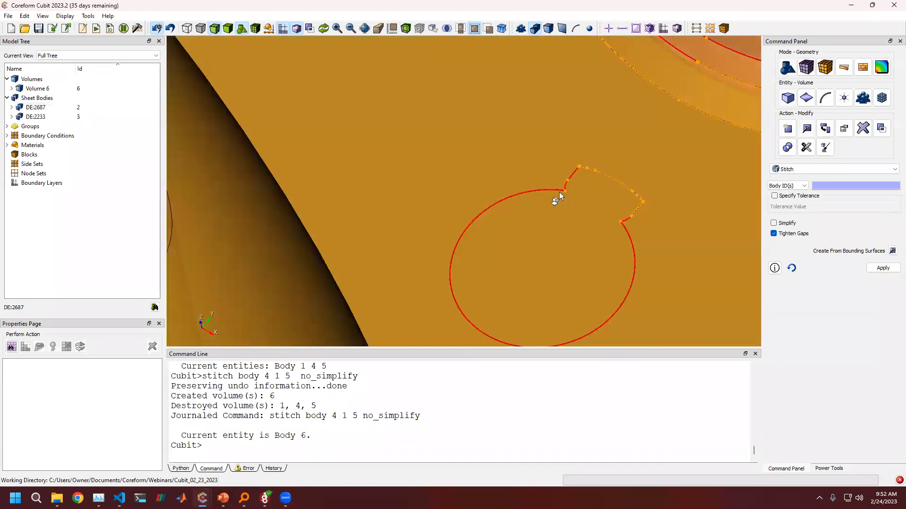
pyautogui.click(561, 29)
pyautogui.click(550, 231)
pyautogui.click(516, 147)
pyautogui.click(562, 245)
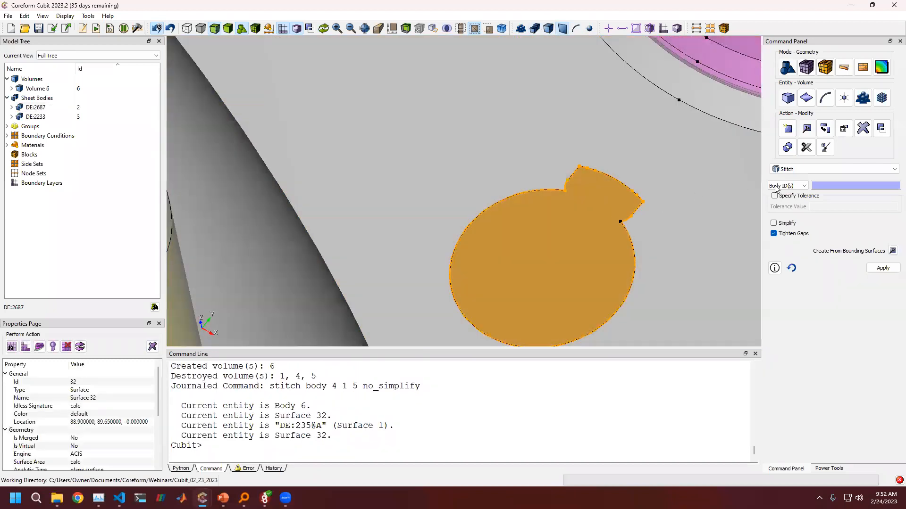
# Step: Regularize volume 6 to remove the unneeded imprinted curves from its faces
pyautogui.click(787, 99)
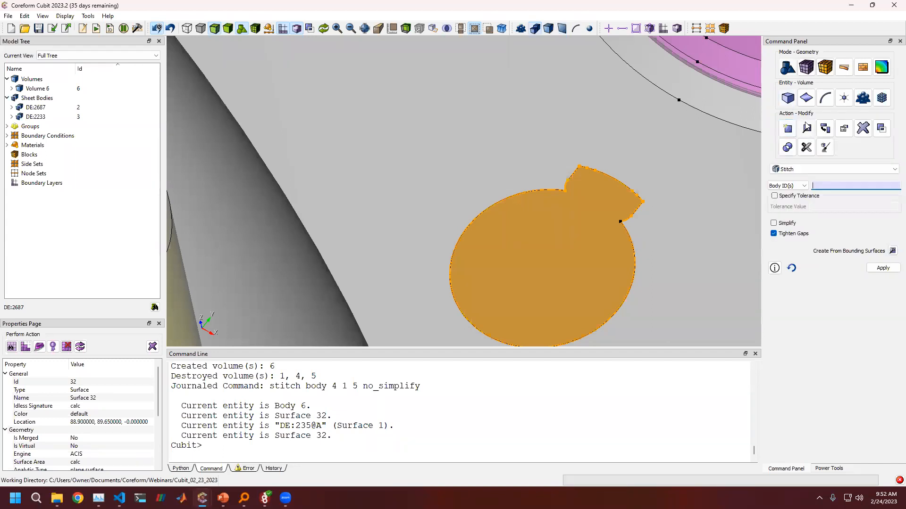
pyautogui.click(811, 170)
pyautogui.click(794, 209)
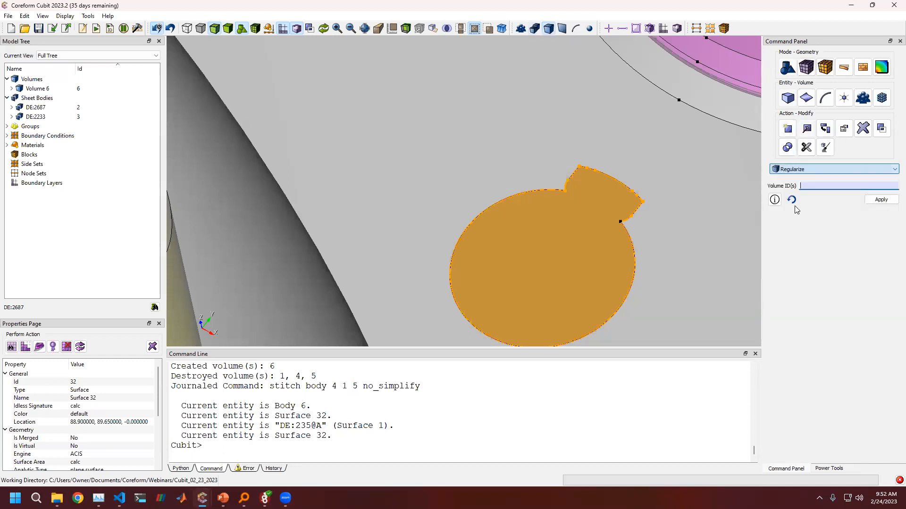
pyautogui.scroll(-5, 711, 202)
pyautogui.scroll(-5, 676, 194)
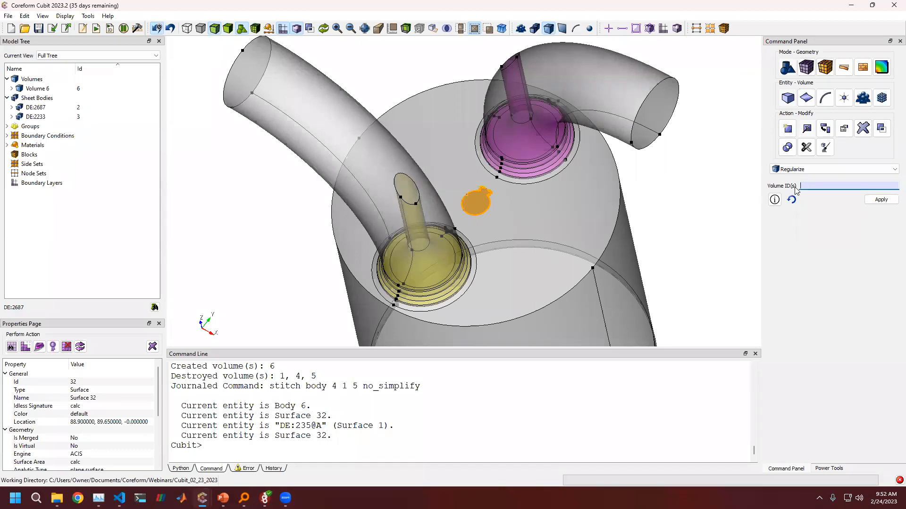
pyautogui.click(525, 226)
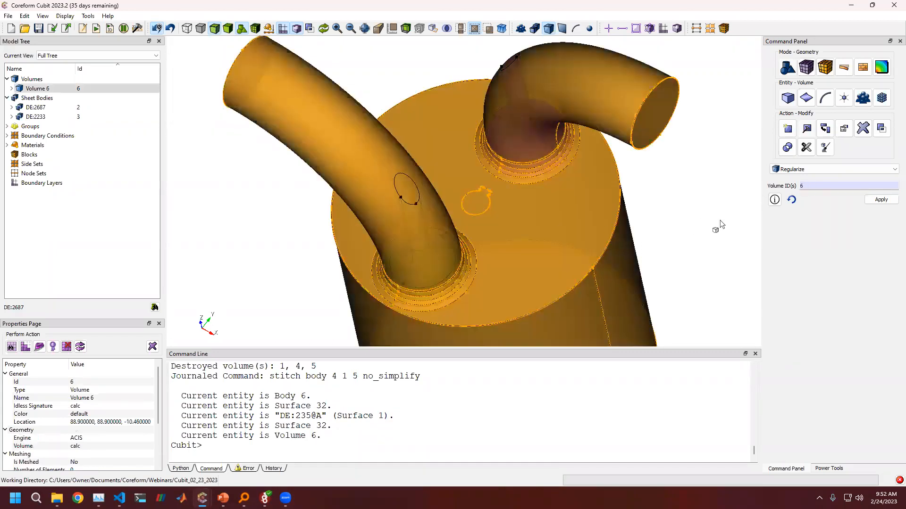
pyautogui.click(881, 199)
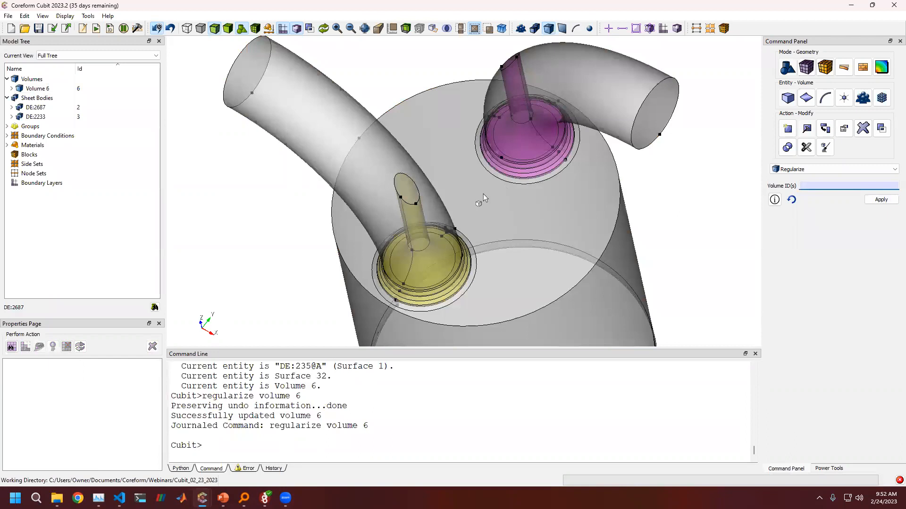
# Step: Select the cylinder's top surface to check it after the regularization
pyautogui.moveTo(479, 190)
pyautogui.mouseDown()
pyautogui.moveTo(497, 201)
pyautogui.moveTo(514, 150)
pyautogui.mouseUp()
pyautogui.click(551, 30)
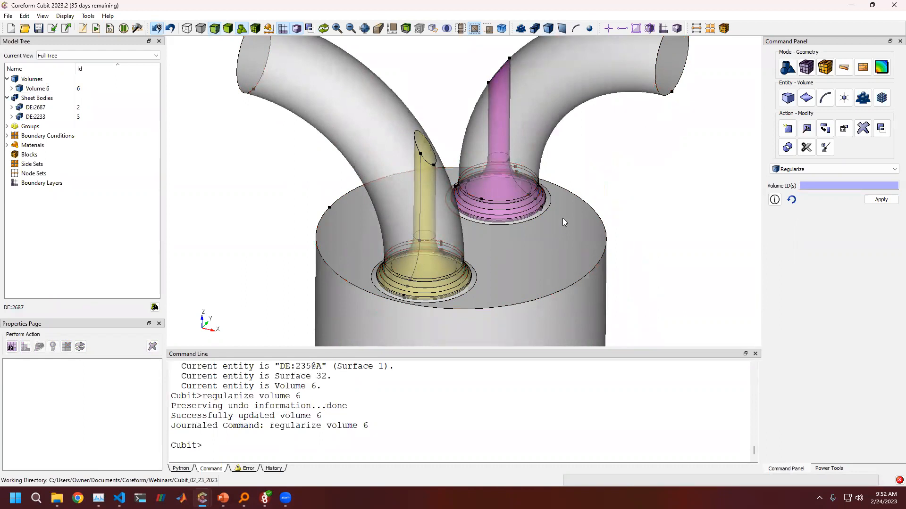
pyautogui.click(555, 264)
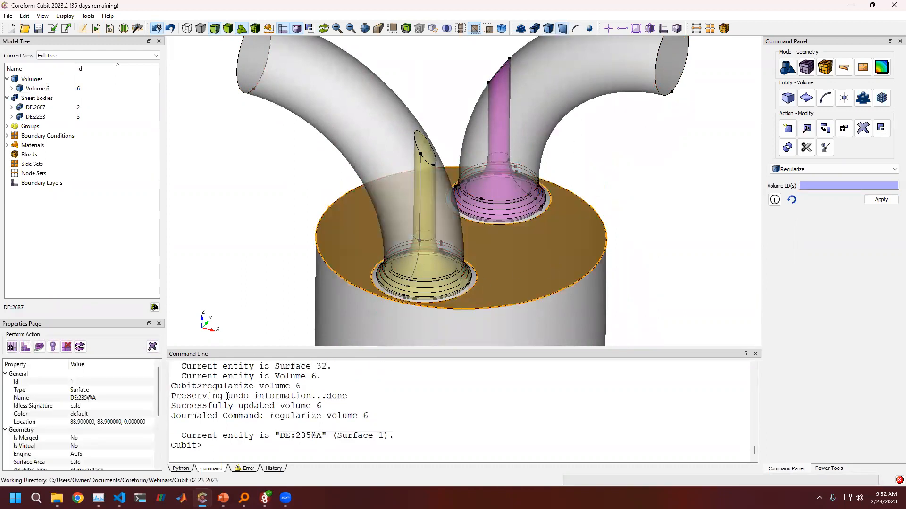
pyautogui.scroll(-2, 57, 445)
pyautogui.click(677, 256)
# Step: Examine closely how the slanted tops of the two valve stems meet the curved pipe walls
pyautogui.moveTo(413, 239); pyautogui.dragTo(431, 167, button='middle')
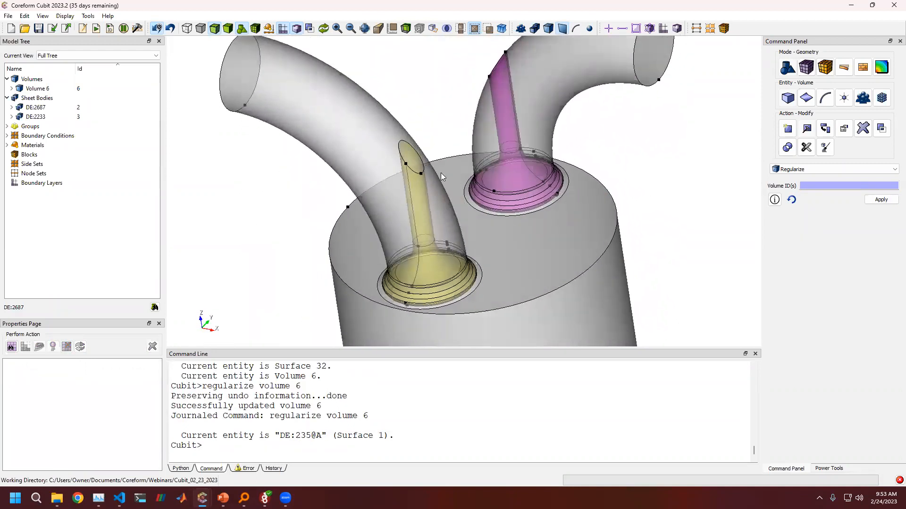
pyautogui.scroll(2, 441, 173)
pyautogui.moveTo(403, 182); pyautogui.dragTo(372, 160, button='middle')
pyautogui.scroll(2, 403, 263)
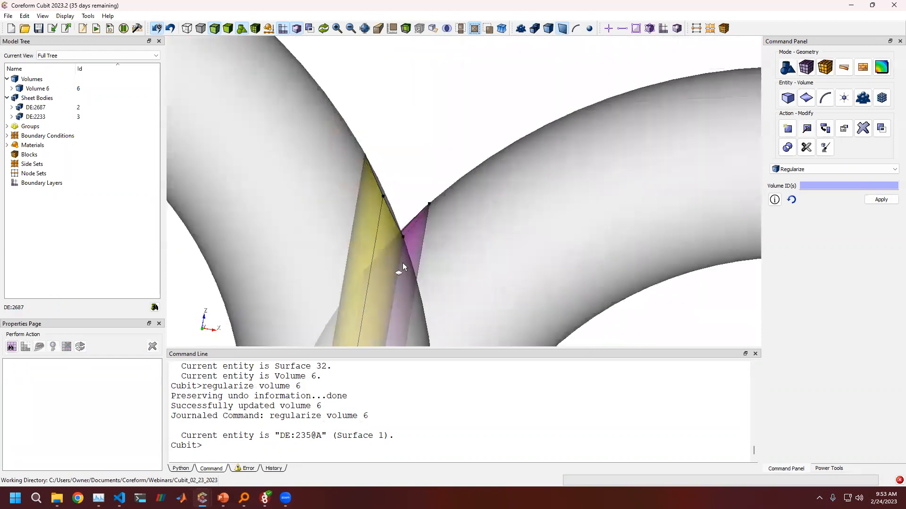
pyautogui.scroll(6, 270, 204)
pyautogui.moveTo(271, 205); pyautogui.dragTo(408, 213, button='middle')
pyautogui.scroll(5, 406, 194)
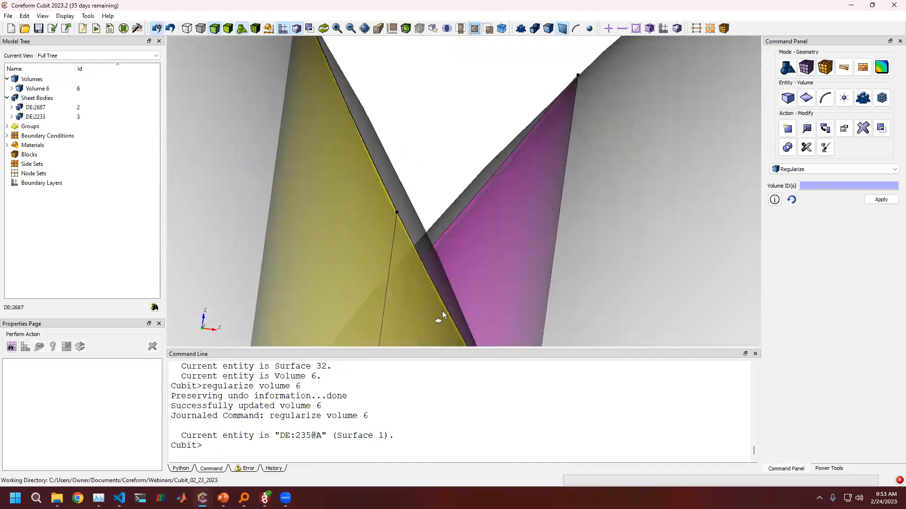
pyautogui.scroll(-1, 418, 229)
pyautogui.scroll(-1, 394, 160)
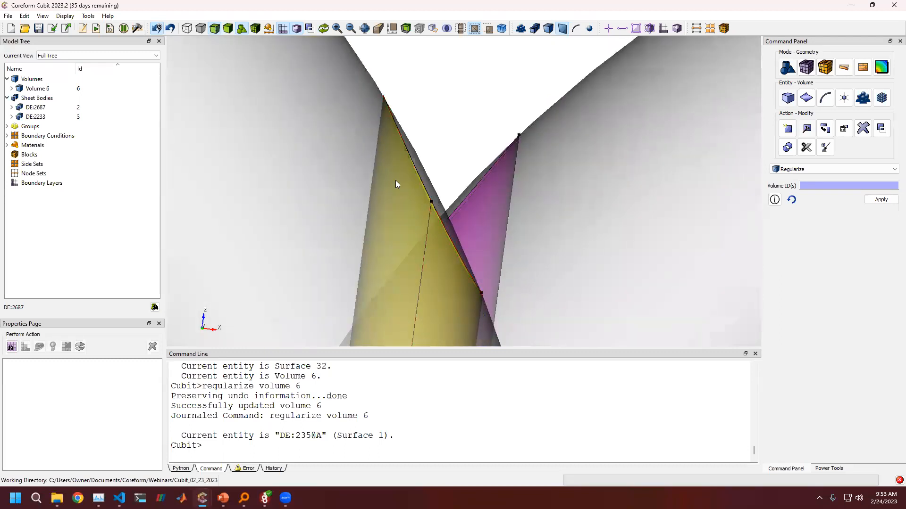
# Step: Draw only volumes 2 and 3 with the command "draw vol 2 3" and display them opaque with edges
pyautogui.click(387, 454)
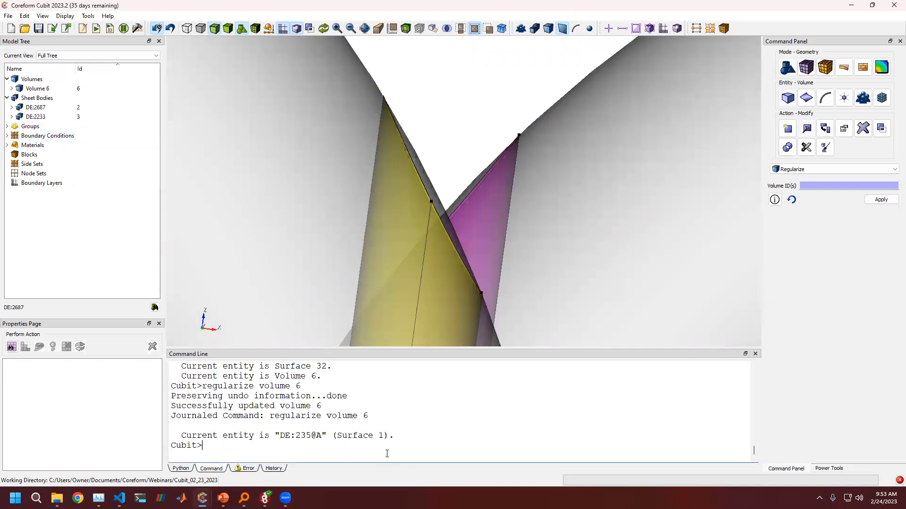
pyautogui.write('draw vol 2 3')
pyautogui.press('Return')
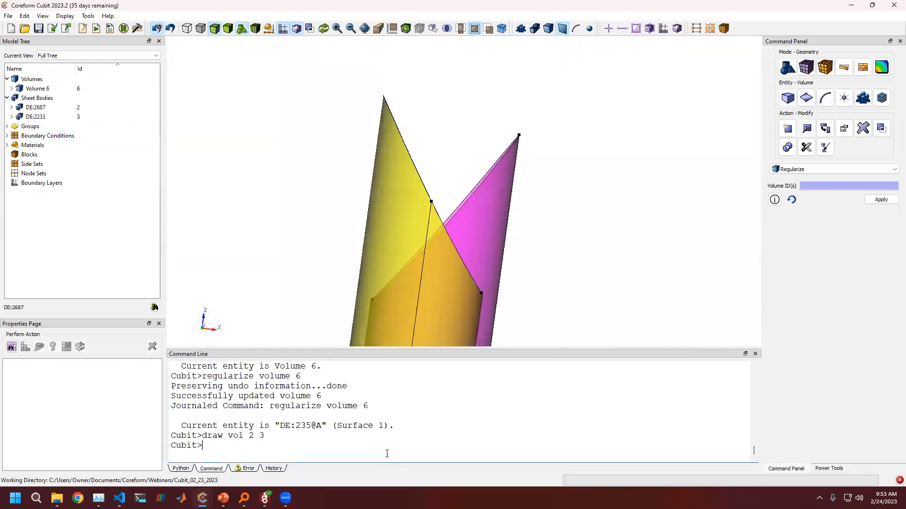
pyautogui.moveTo(441, 266); pyautogui.dragTo(423, 330)
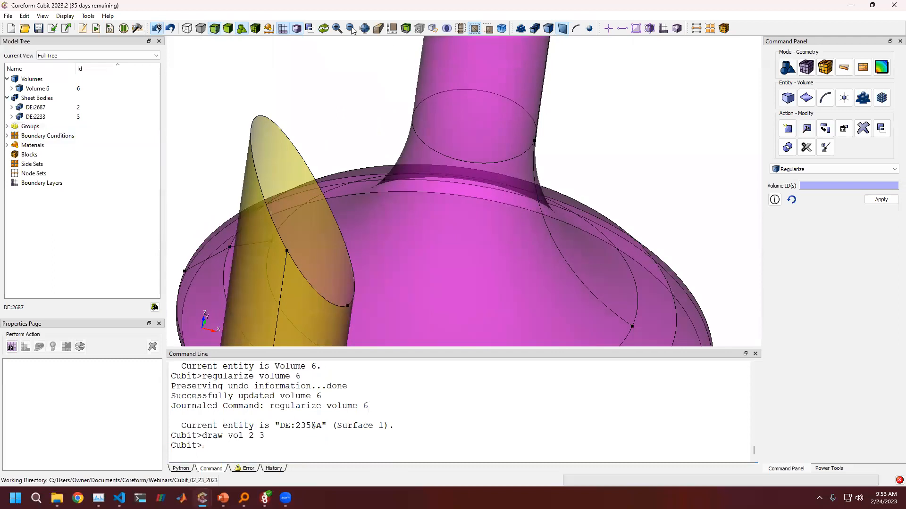
pyautogui.click(231, 28)
pyautogui.scroll(-6, 615, 197)
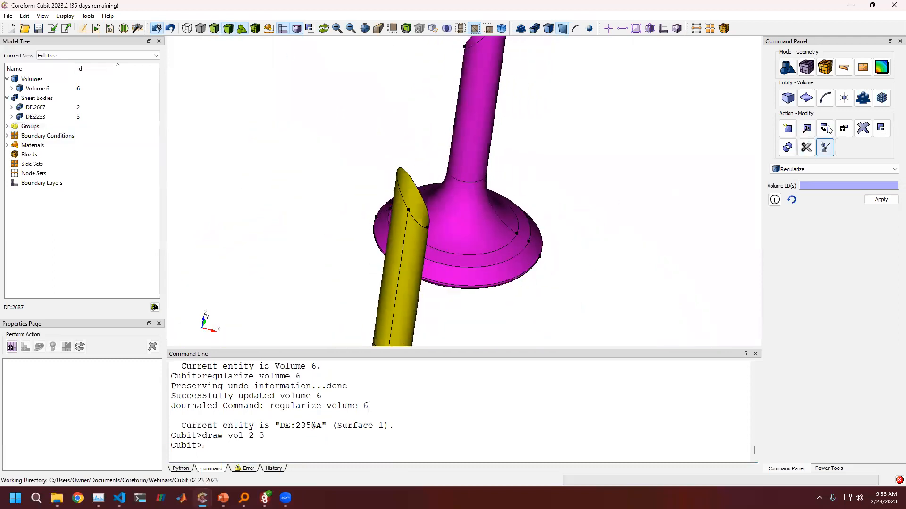
# Step: Cap the yellow valve stem's open top with a surface created from bounding curves 73 and 74
pyautogui.click(788, 128)
pyautogui.write('10')
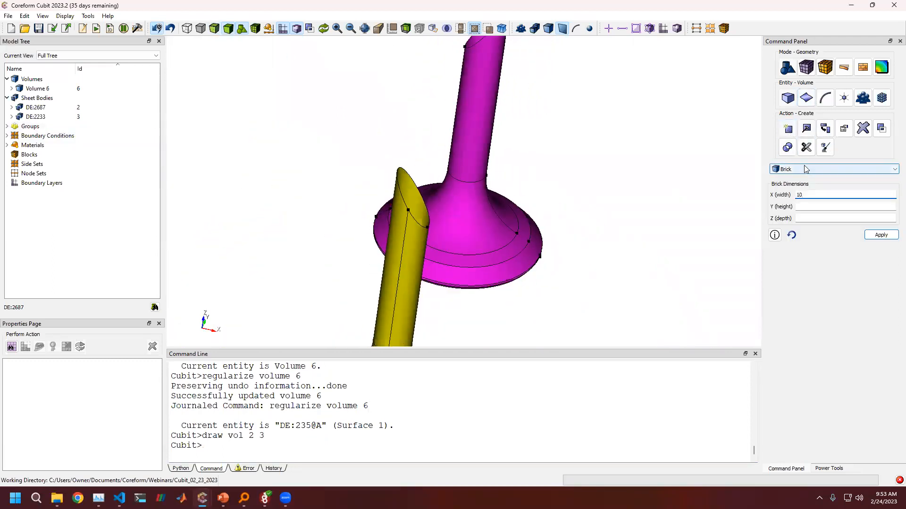
pyautogui.click(807, 98)
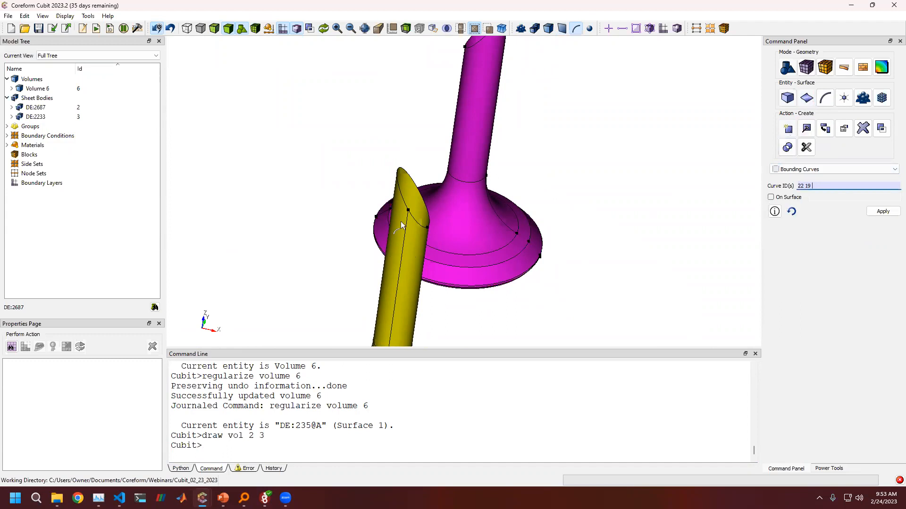
pyautogui.click(417, 219)
pyautogui.keyDown('ctrl'); pyautogui.click(420, 196); pyautogui.keyUp('ctrl')
pyautogui.click(884, 212)
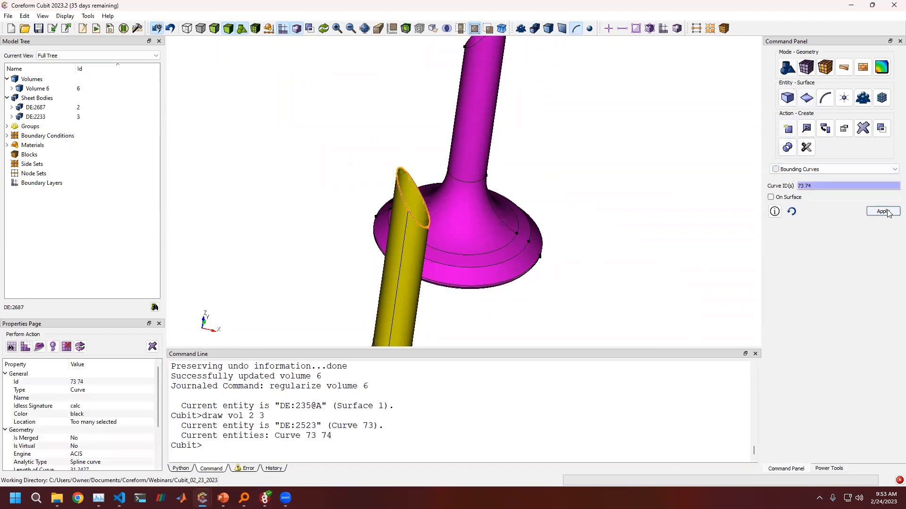
# Step: Cap the magenta valve stem's open top with a surface created from bounding curves 37 and 36
pyautogui.moveTo(494, 151); pyautogui.dragTo(497, 248, button='middle')
pyautogui.click(486, 132)
pyautogui.keyDown('ctrl'); pyautogui.click(486, 120); pyautogui.keyUp('ctrl')
pyautogui.click(884, 212)
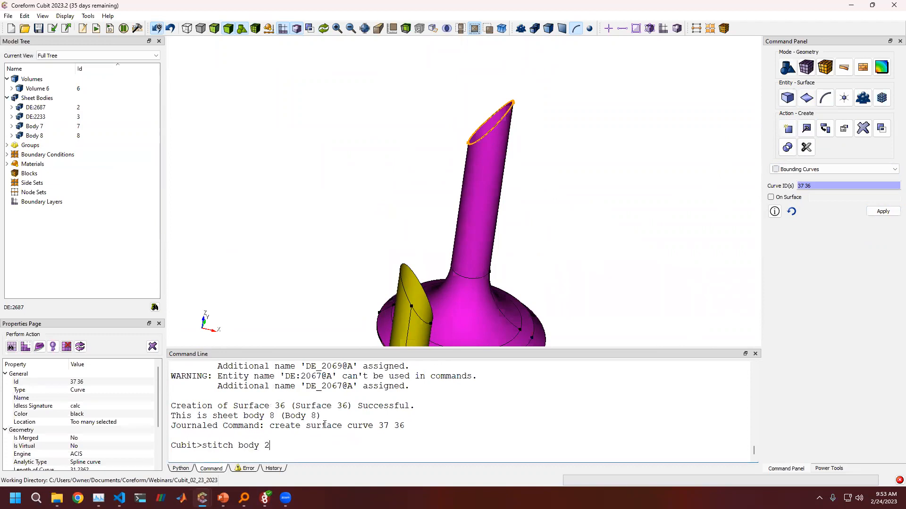
# Step: Stitch each valve body to its cap with the commands "stitch body 2 7" and "stitch body 3 8"
pyautogui.press('Return')
pyautogui.press('Up')
pyautogui.write('3 8')
pyautogui.press('Return')
# Step: Renumber the entities with the compress command and refresh the display to show all volumes
pyautogui.write('compres')
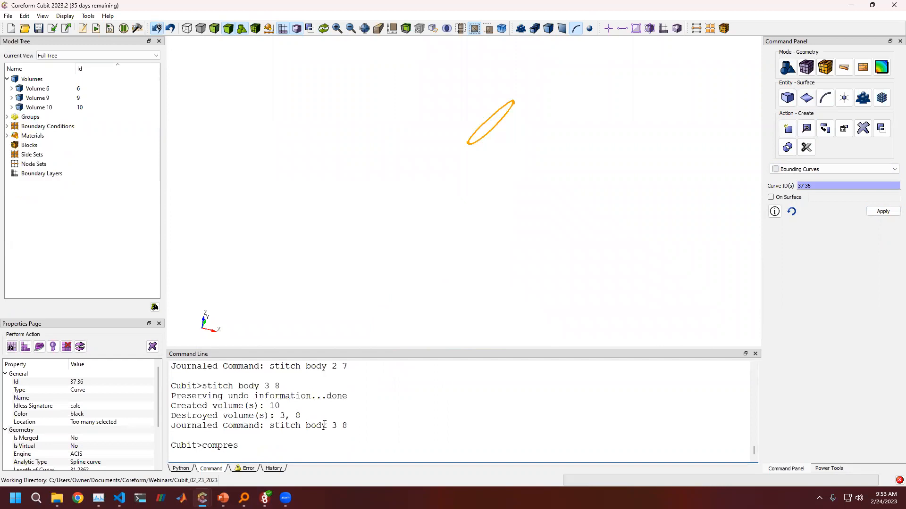
pyautogui.write('s')
pyautogui.press('Return')
pyautogui.click(324, 30)
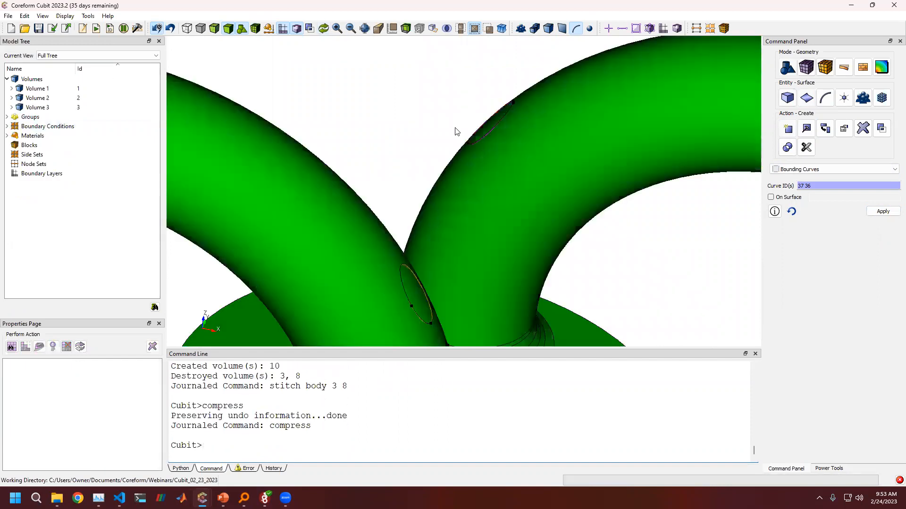
# Step: Display the model transparently and examine where the capped valve stems meet the pipe walls and cylinder
pyautogui.click(214, 29)
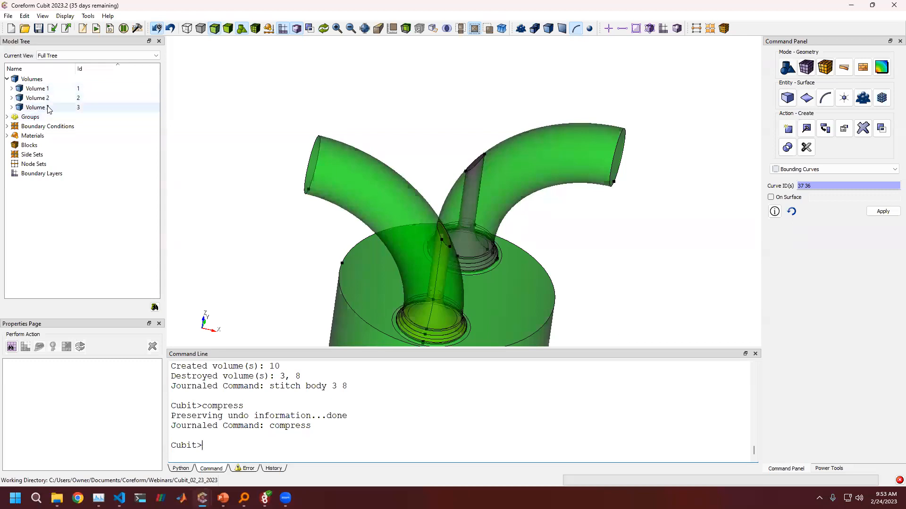
pyautogui.scroll(6, 470, 192)
pyautogui.moveTo(405, 188); pyautogui.dragTo(408, 47, button='middle')
pyautogui.scroll(3, 408, 151)
pyautogui.moveTo(377, 183); pyautogui.dragTo(417, 150)
pyautogui.scroll(2, 345, 171)
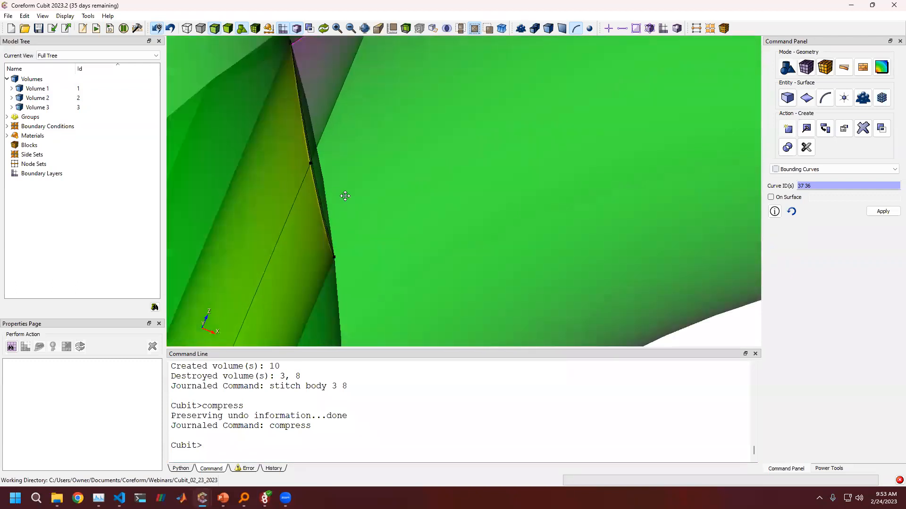
pyautogui.scroll(-8, 360, 168)
pyautogui.moveTo(411, 159); pyautogui.dragTo(325, 179)
pyautogui.moveTo(541, 200); pyautogui.dragTo(494, 174)
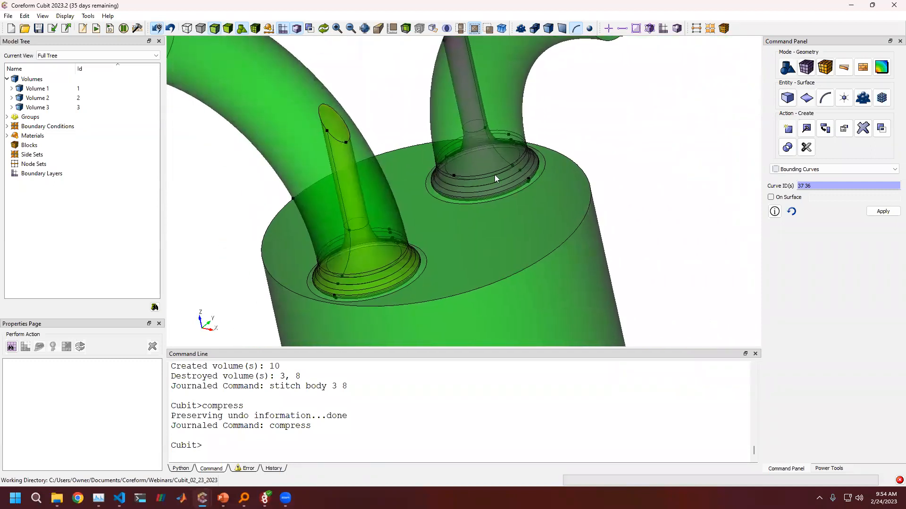
# Step: Preview a webcut of volume 1 with the sheet extended from surface 8, the curved pipe wall around the yellow valve stem
pyautogui.click(804, 153)
pyautogui.click(791, 103)
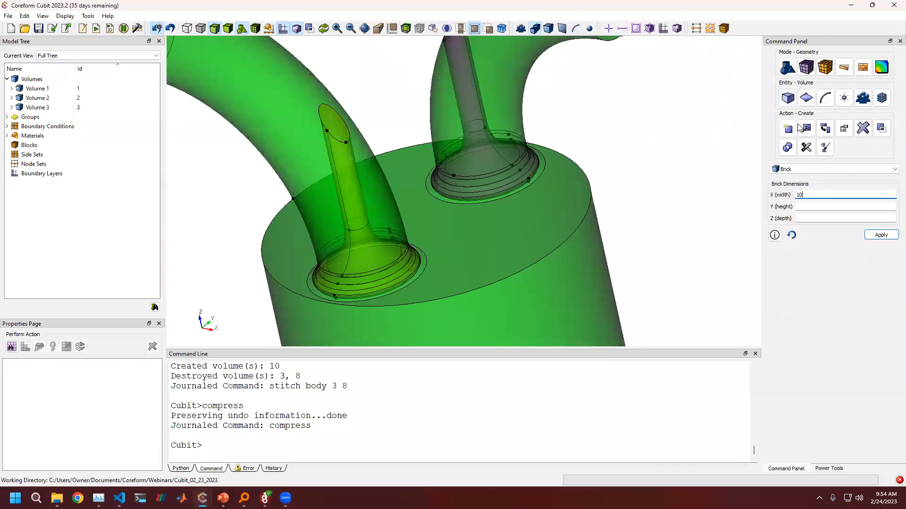
pyautogui.click(802, 128)
pyautogui.click(809, 169)
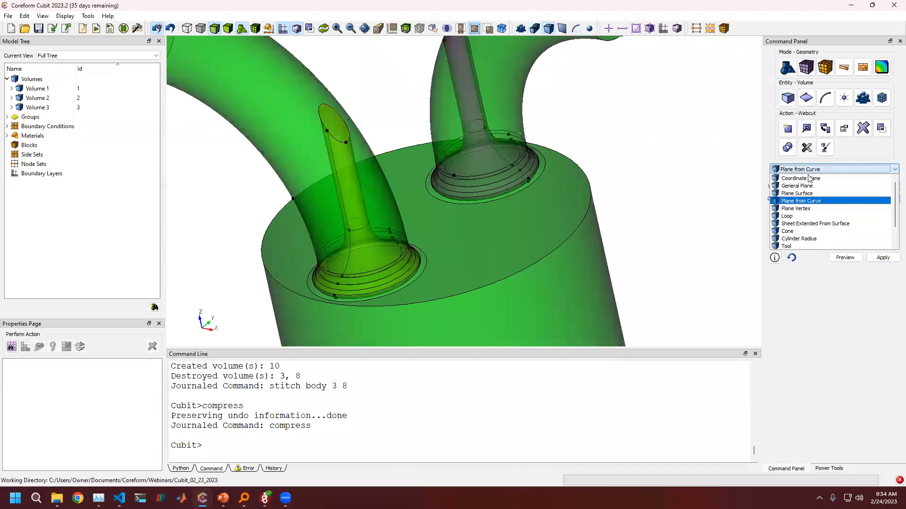
pyautogui.click(814, 226)
pyautogui.click(299, 157)
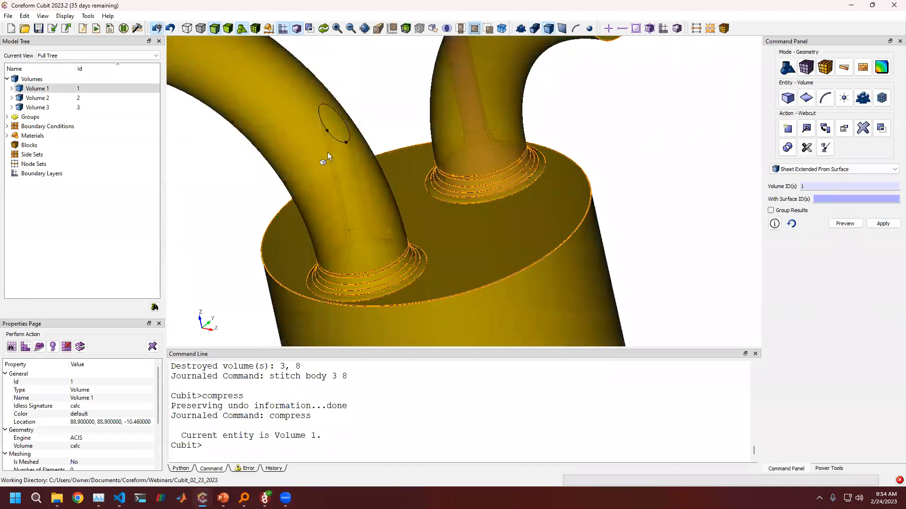
pyautogui.scroll(-4, 328, 154)
pyautogui.click(392, 152)
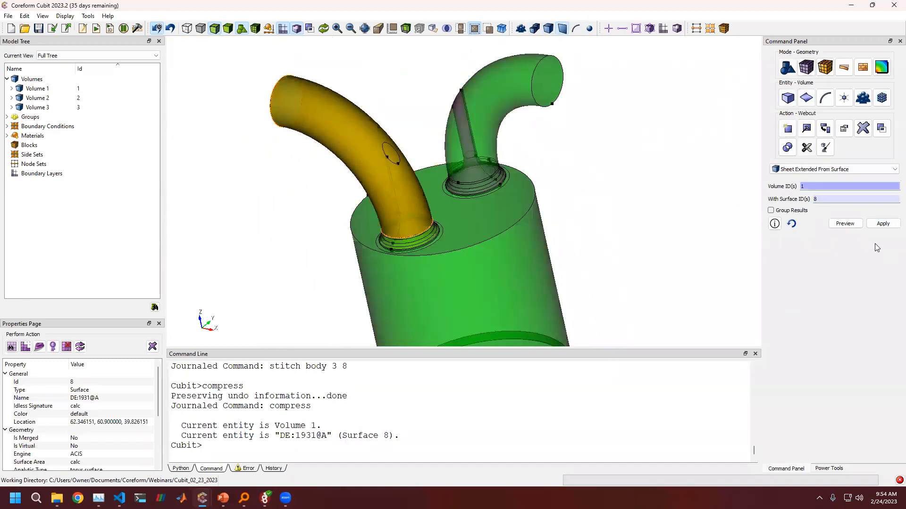
pyautogui.click(845, 223)
pyautogui.moveTo(586, 216); pyautogui.dragTo(472, 156)
pyautogui.click(596, 234)
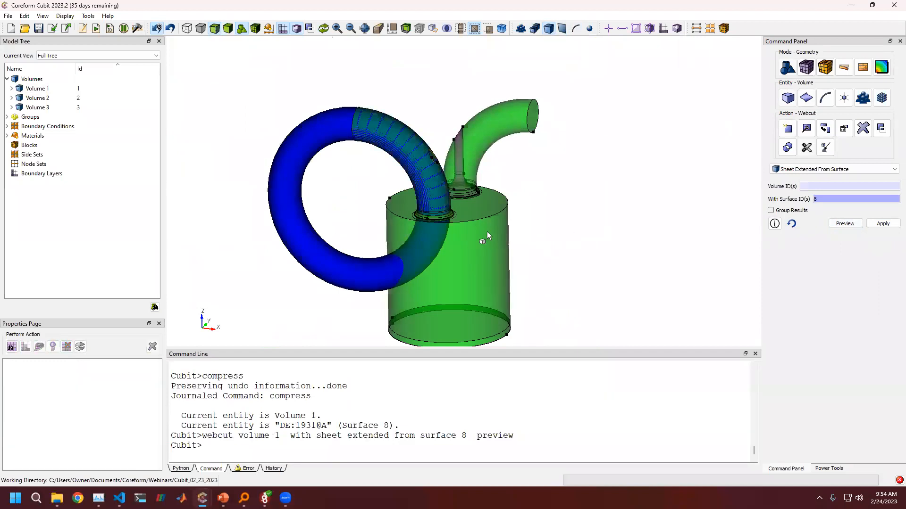
# Step: Display only the yellow valve with the command "draw vol 2"
pyautogui.click(474, 426)
pyautogui.write('draw v')
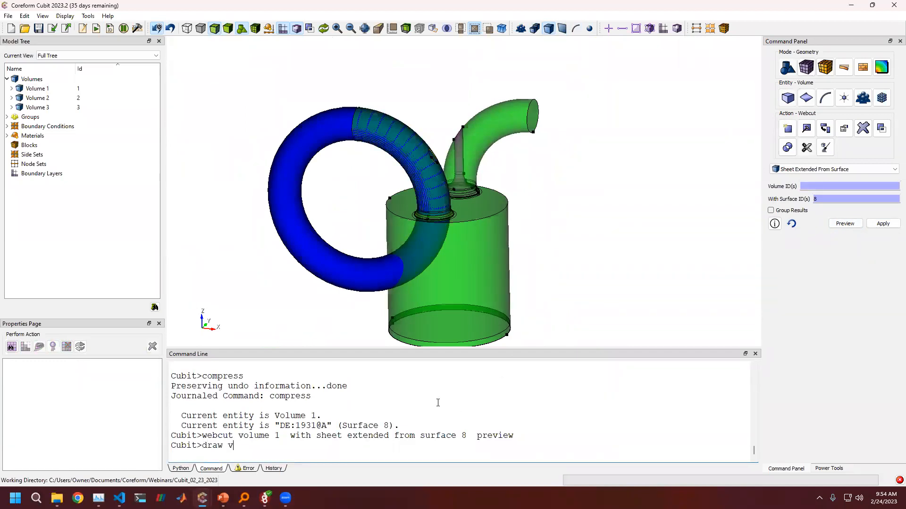
pyautogui.write('ol 2')
pyautogui.press('Return')
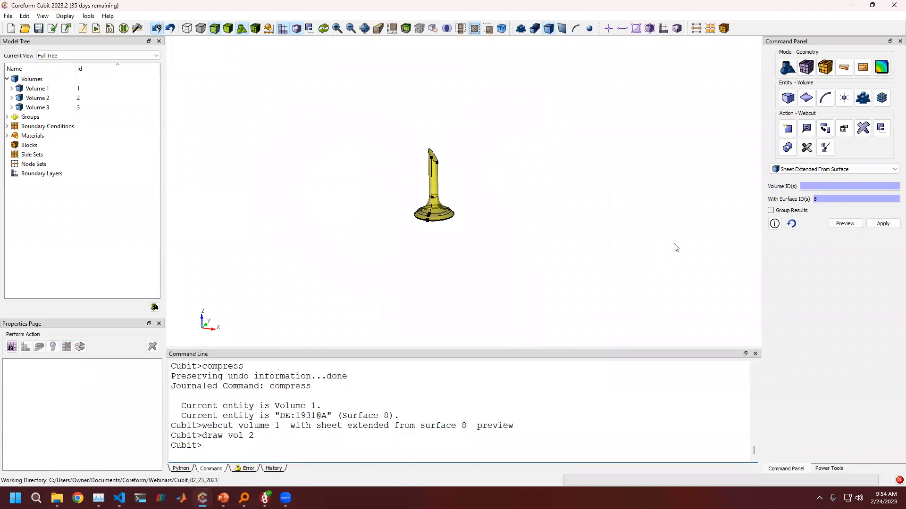
# Step: Webcut volume 1 with the sheet extended from all surfaces in volume 2 except surface 34, the stem's slanted cap
pyautogui.click(856, 186)
pyautogui.write('1')
pyautogui.click(810, 201)
pyautogui.click(839, 199)
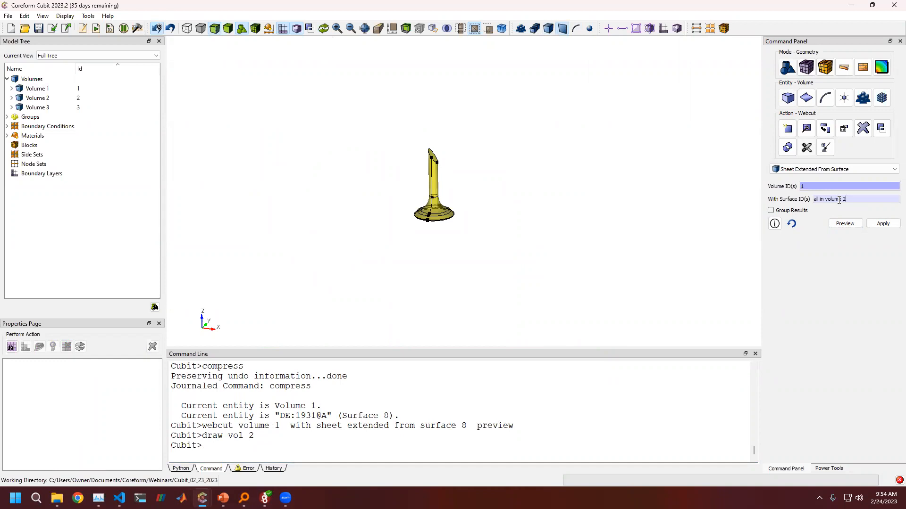
pyautogui.scroll(5, 424, 141)
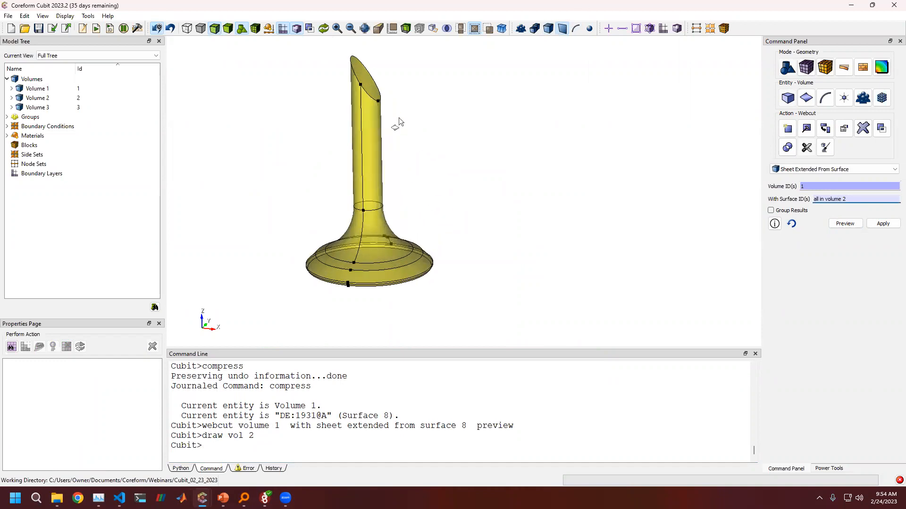
pyautogui.click(367, 83)
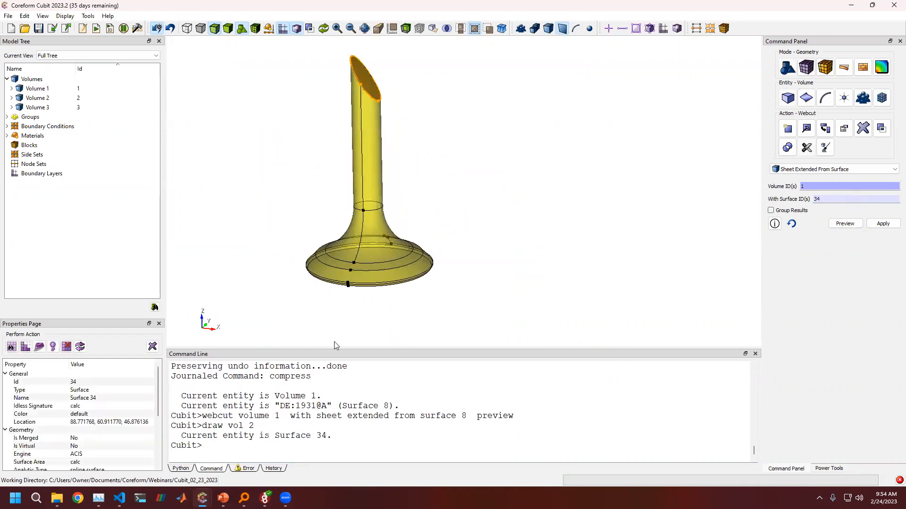
pyautogui.click(846, 200)
pyautogui.click(880, 226)
# Step: Preview the webcut of volume 1 again and examine the extended sheet around the stem's top and the valve head
pyautogui.scroll(-5, 637, 200)
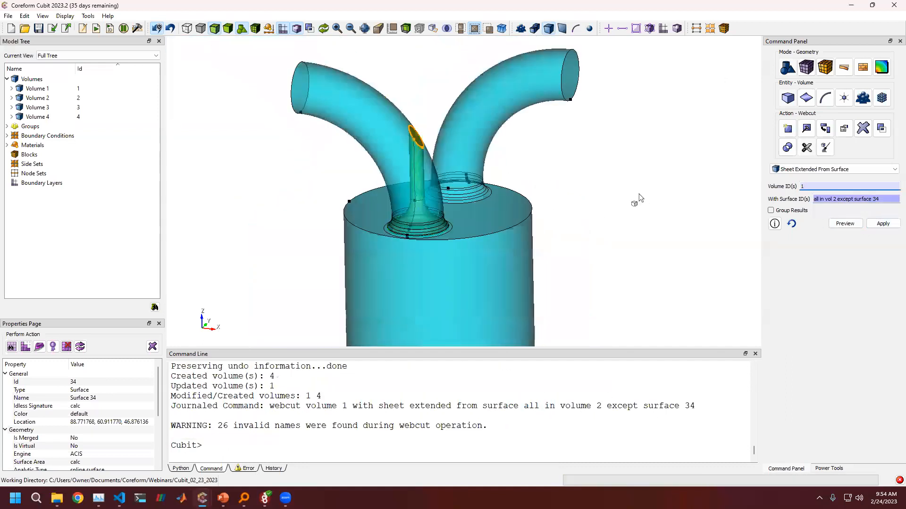
pyautogui.scroll(3, 497, 131)
pyautogui.scroll(6, 390, 116)
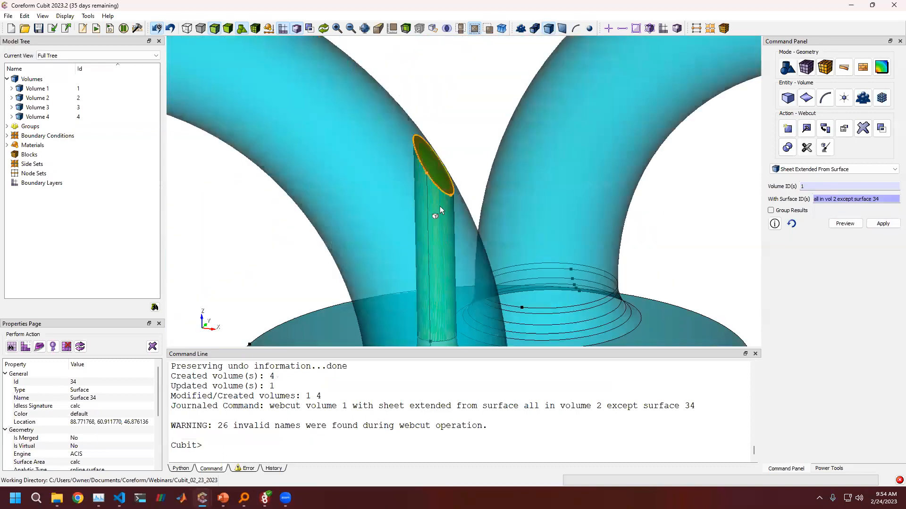
pyautogui.moveTo(400, 183); pyautogui.dragTo(475, 145)
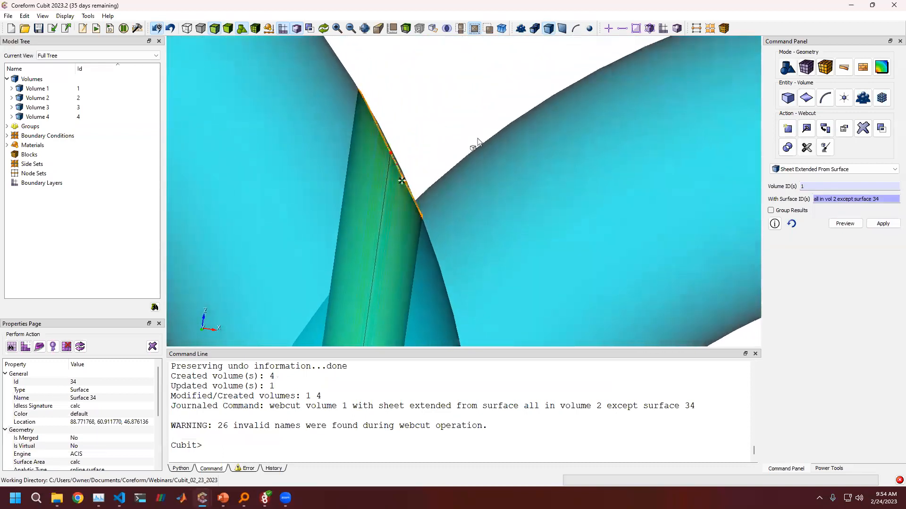
pyautogui.click(853, 225)
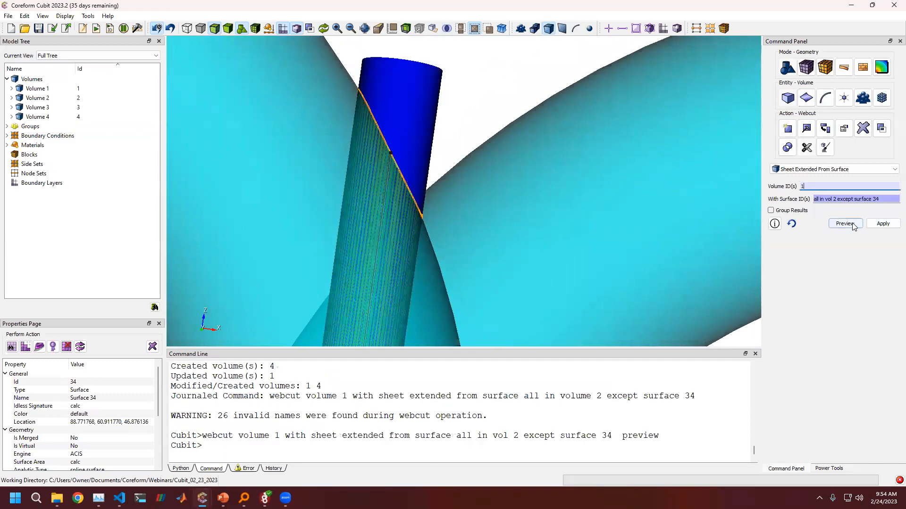
pyautogui.scroll(-6, 420, 143)
pyautogui.moveTo(432, 152); pyautogui.dragTo(405, 194)
pyautogui.moveTo(438, 148); pyautogui.dragTo(427, 45, button='middle')
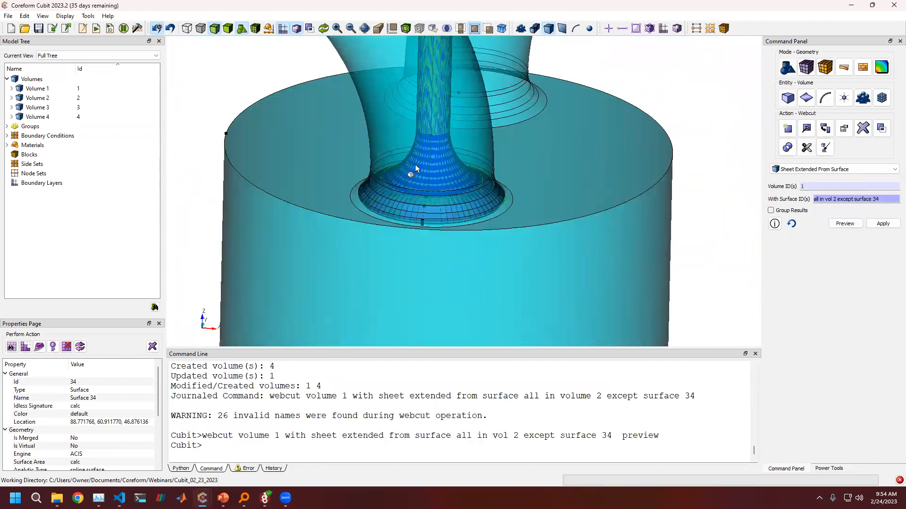
pyautogui.moveTo(450, 193); pyautogui.dragTo(454, 291, button='middle')
pyautogui.moveTo(451, 100); pyautogui.dragTo(454, 184, button='middle')
pyautogui.scroll(4, 445, 127)
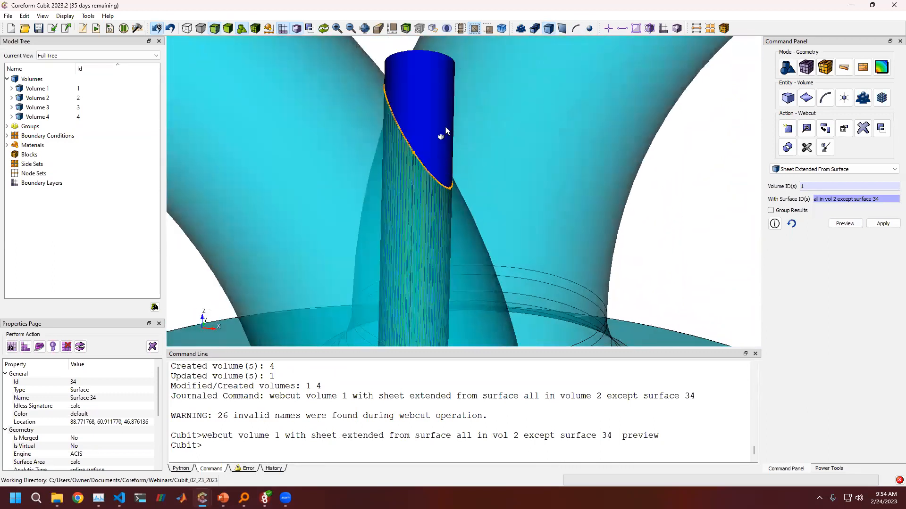
# Step: Display only volumes 1 and 2, hiding the webcut preview and the remaining volumes
pyautogui.click(62, 117)
pyautogui.click(62, 110)
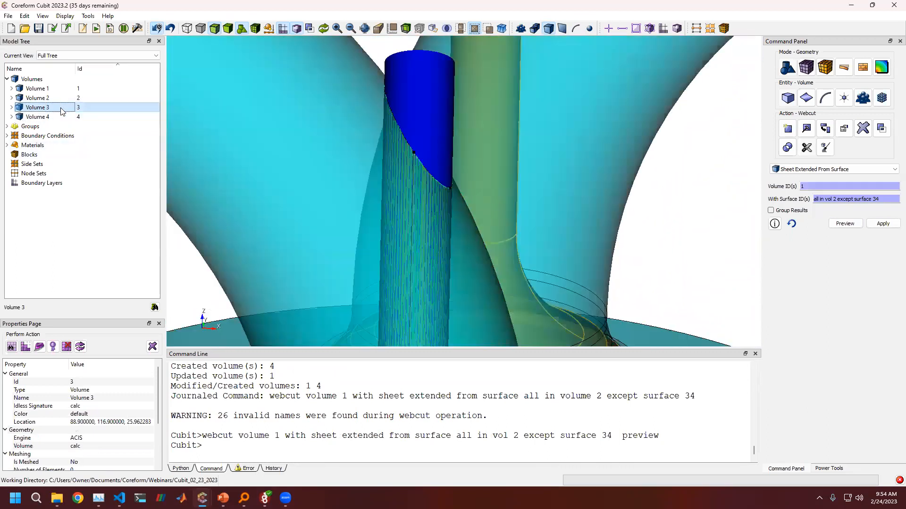
pyautogui.click(692, 195)
pyautogui.click(71, 89)
pyautogui.click(74, 99)
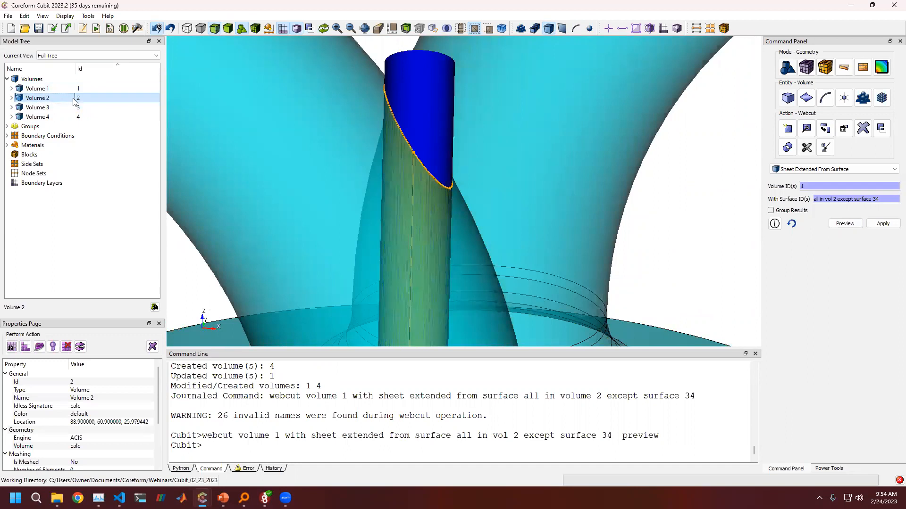
pyautogui.keyDown('ctrl'); pyautogui.click(61, 90); pyautogui.keyUp('ctrl')
pyautogui.rightClick(60, 89)
pyautogui.click(87, 161)
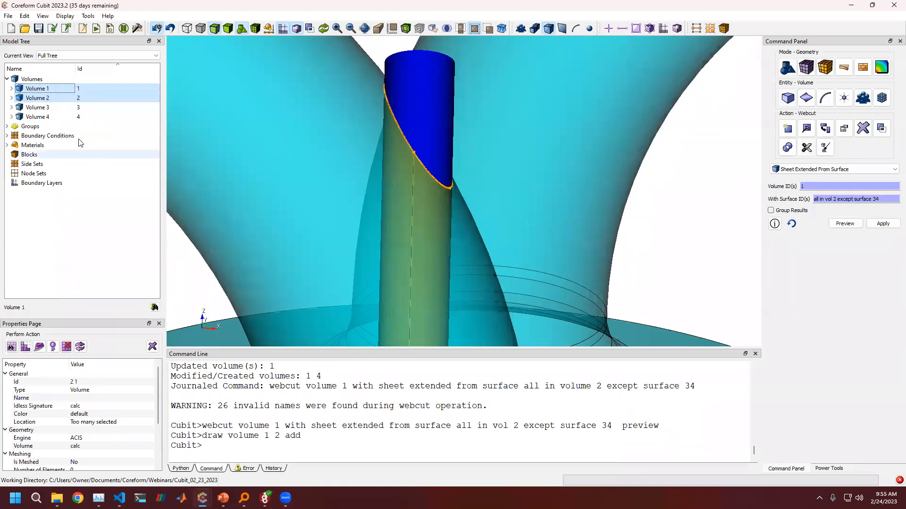
pyautogui.rightClick(59, 95)
pyautogui.click(125, 159)
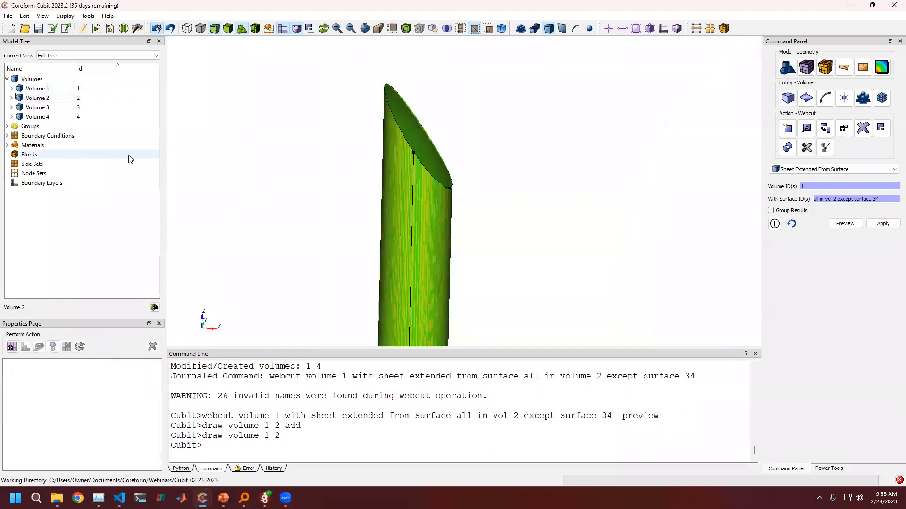
# Step: Check that volumes 1 and 2 overlap at the stem, delete the duplicate volume 2, and refresh the display
pyautogui.click(542, 175)
pyautogui.scroll(3, 407, 154)
pyautogui.moveTo(407, 158); pyautogui.dragTo(406, 126)
pyautogui.click(447, 109)
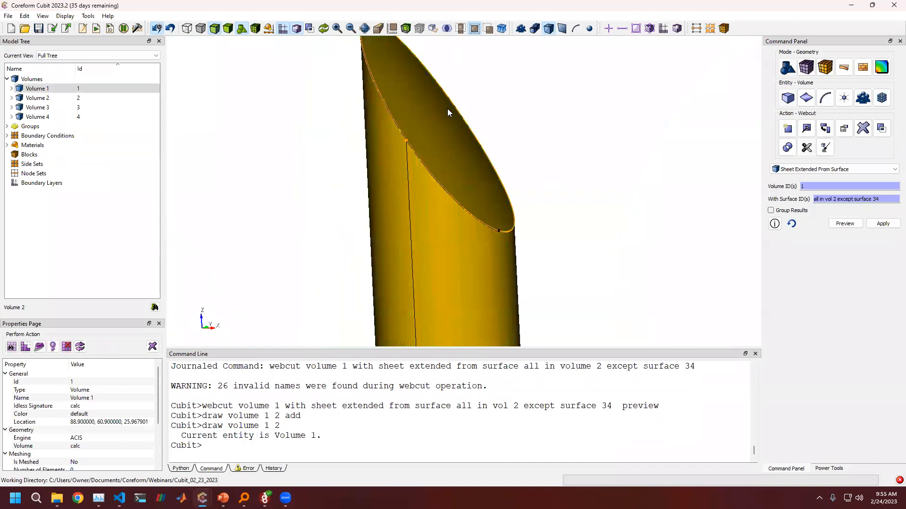
pyautogui.moveTo(295, 177); pyautogui.dragTo(386, 186)
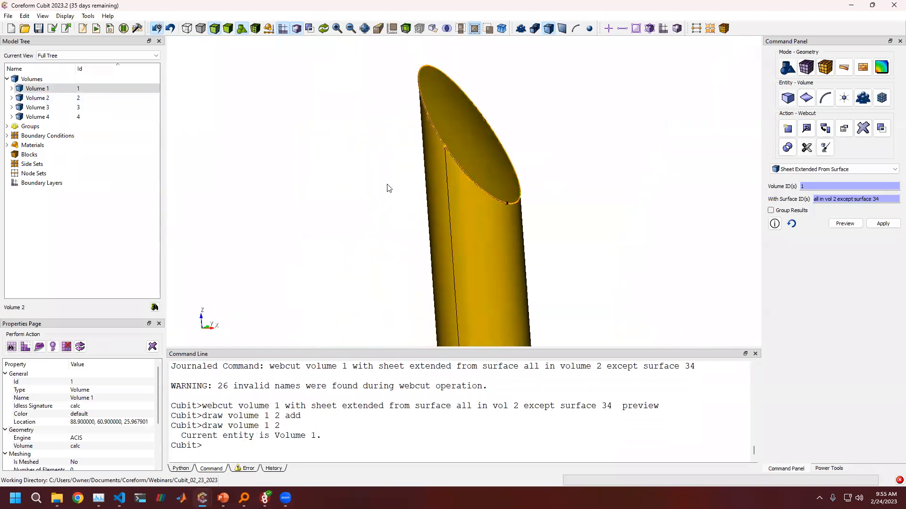
pyautogui.rightClick(74, 103)
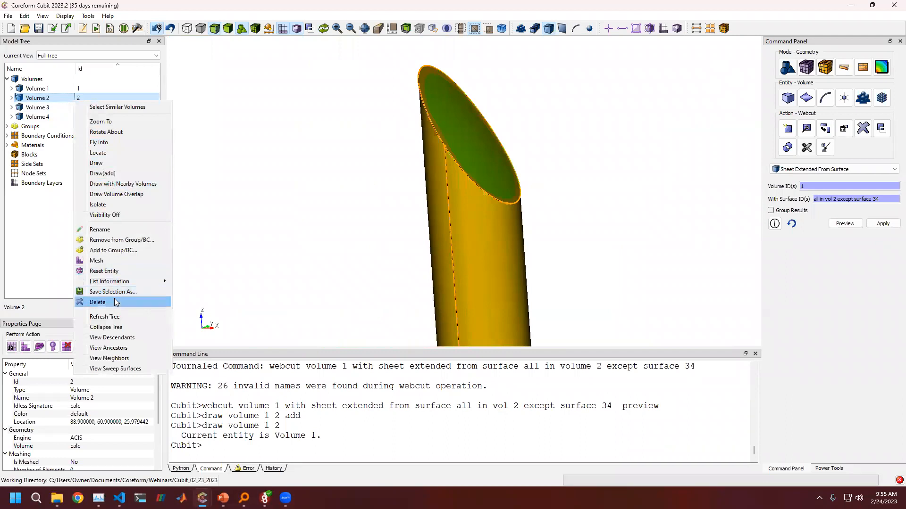
pyautogui.click(112, 301)
pyautogui.moveTo(481, 171); pyautogui.dragTo(476, 219)
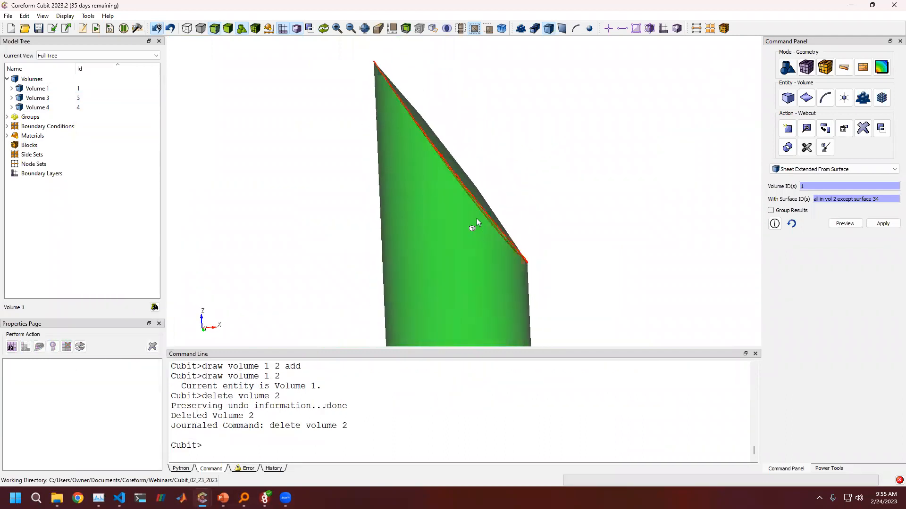
pyautogui.click(324, 29)
# Step: Display only the second valve with the command "draw vol 3" and select the slanted surface capping its stem
pyautogui.scroll(-9, 562, 168)
pyautogui.moveTo(534, 182); pyautogui.dragTo(497, 210)
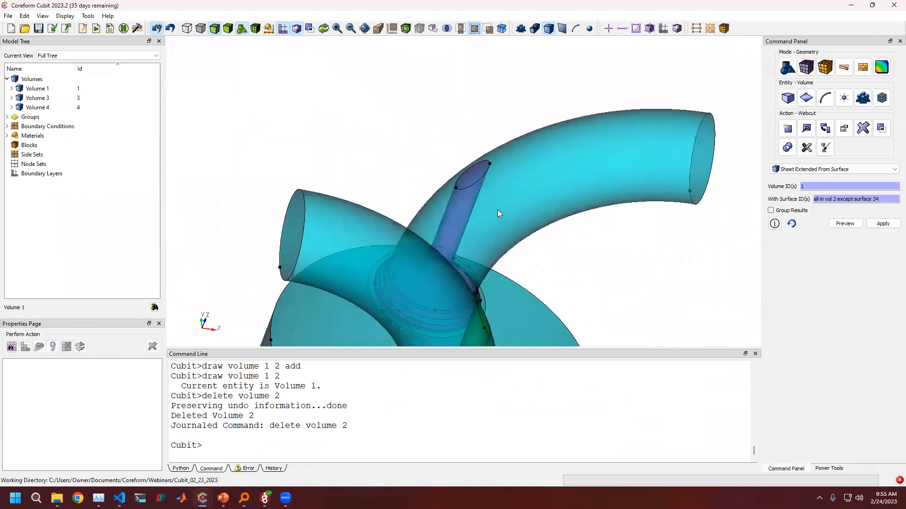
pyautogui.click(468, 172)
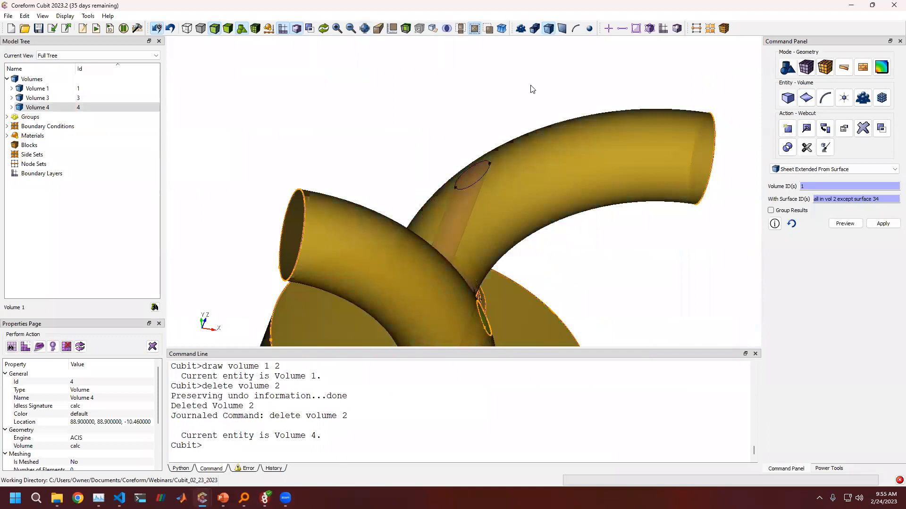
pyautogui.click(388, 359)
pyautogui.write('draw vol 3')
pyautogui.press('Return')
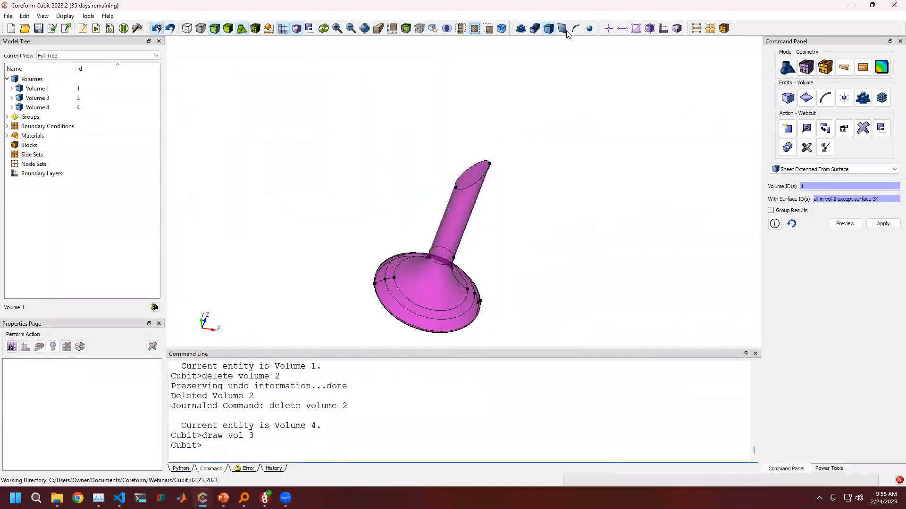
pyautogui.click(470, 170)
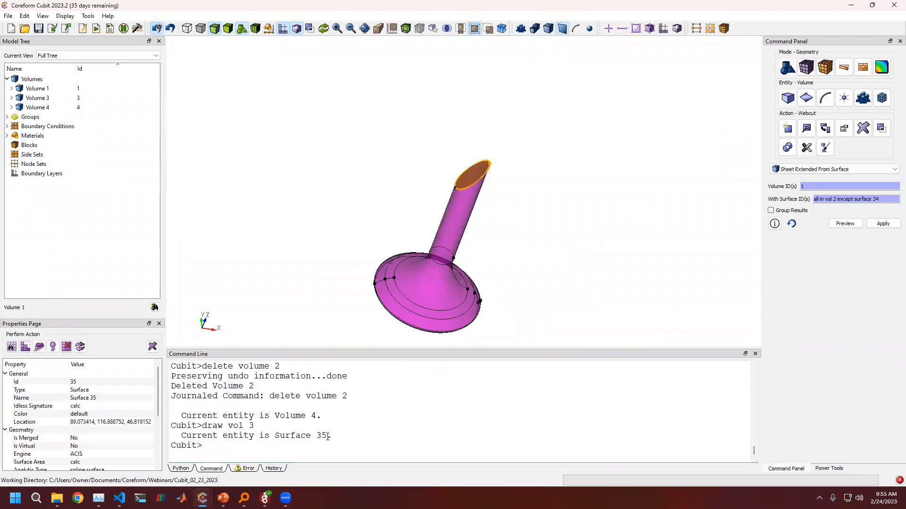
# Step: Webcut volume 4 with the sheet extended from "all in vol 3 except surface 35", previewing the cut before applying it
pyautogui.click(880, 200)
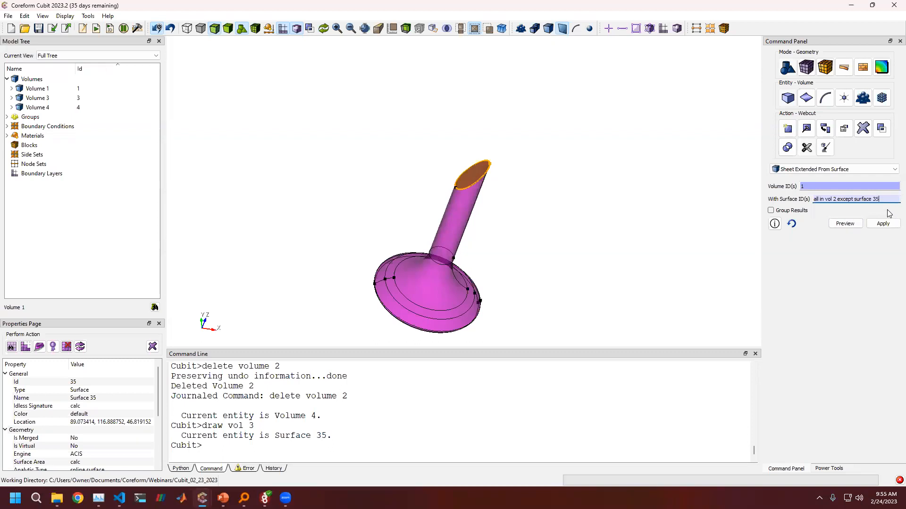
pyautogui.click(845, 185)
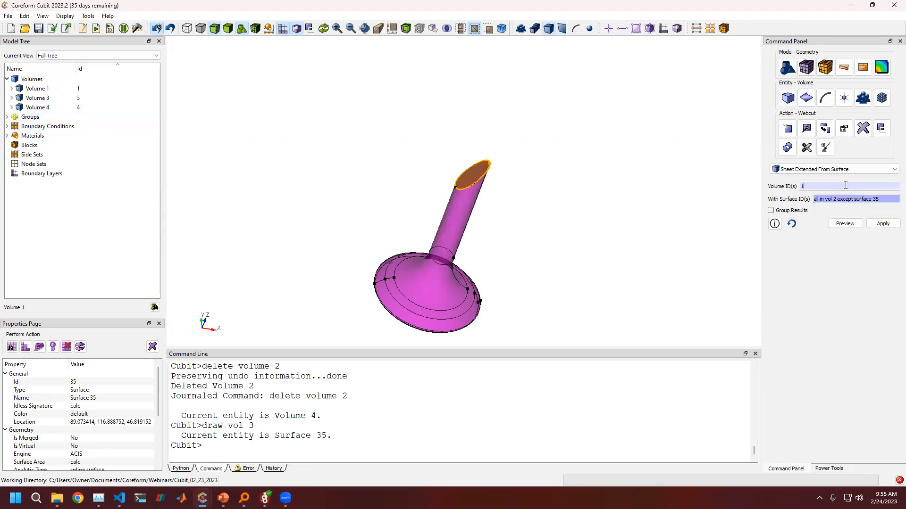
pyautogui.press('BackSpace')
pyautogui.write('4')
pyautogui.click(834, 199)
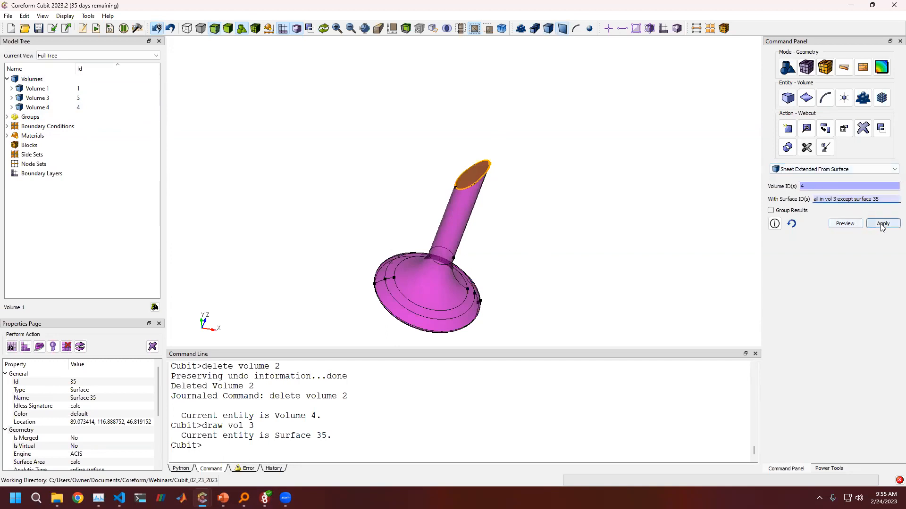
pyautogui.click(845, 223)
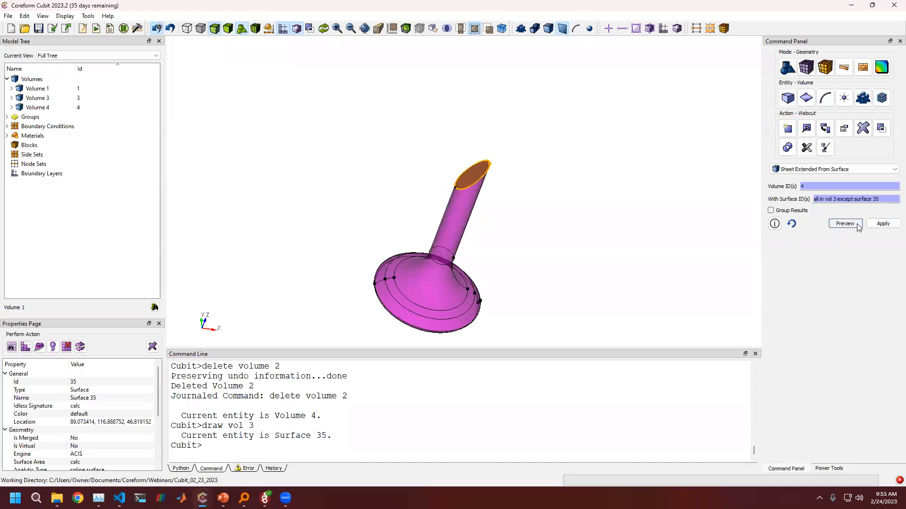
pyautogui.moveTo(477, 217); pyautogui.dragTo(561, 207, button='middle')
pyautogui.click(883, 223)
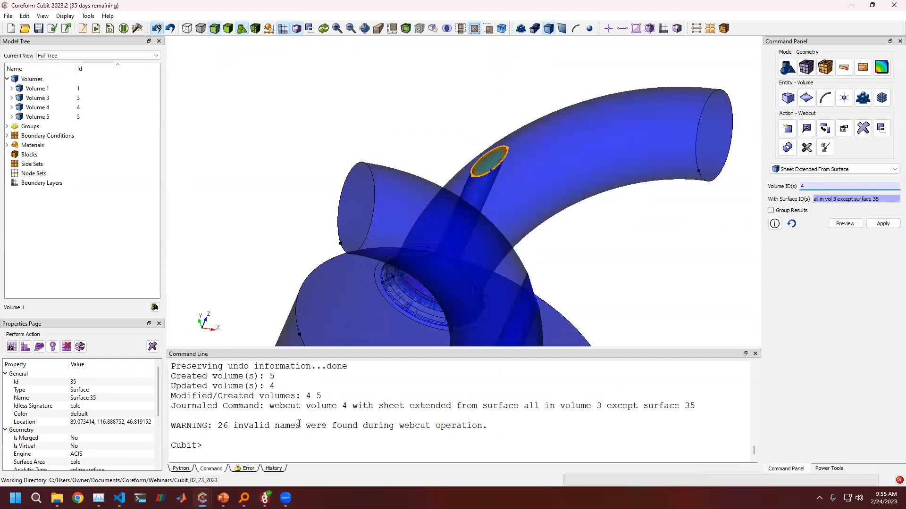
# Step: Delete the duplicate valve volume 3 and compress the entity IDs with the command "compress"
pyautogui.click(309, 420)
pyautogui.write('delete vol')
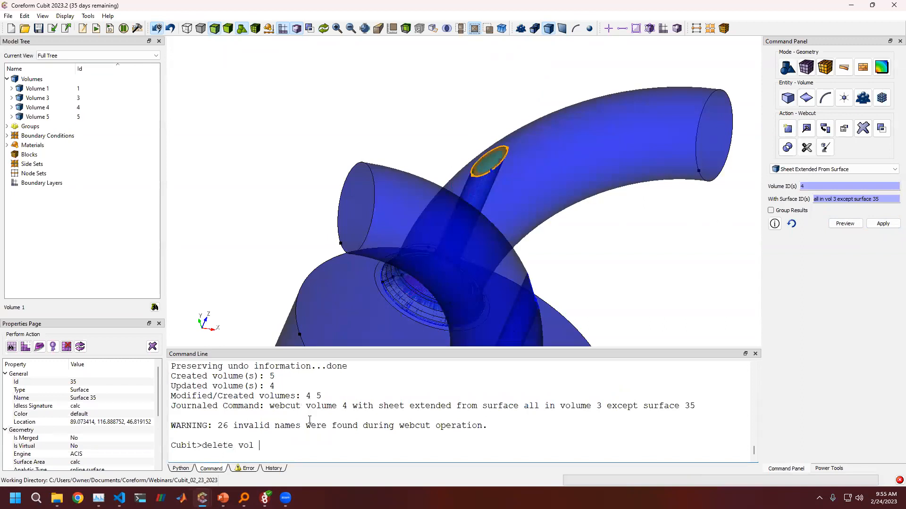
pyautogui.press('Return')
pyautogui.write('compress')
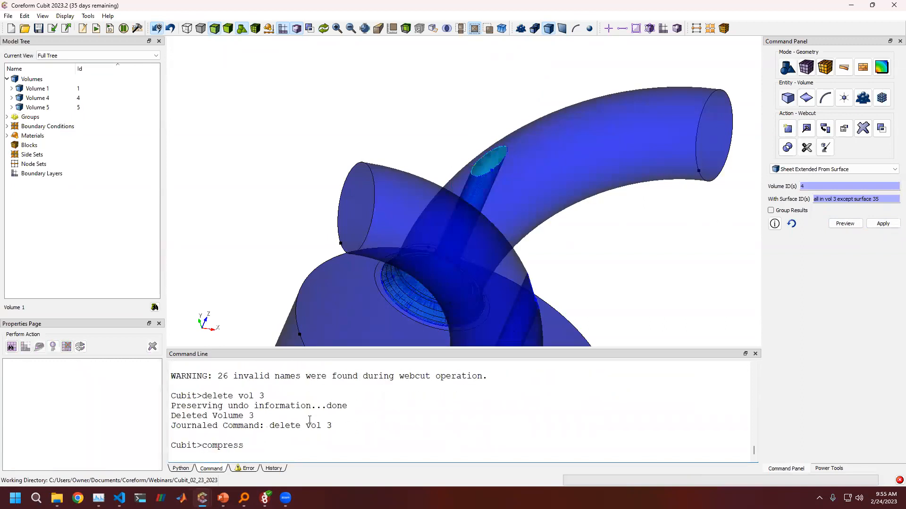
pyautogui.press('Return')
# Step: Display the cylinder and pipe model as opaque shaded geometry instead of transparent
pyautogui.moveTo(415, 307); pyautogui.dragTo(337, 188, button='middle')
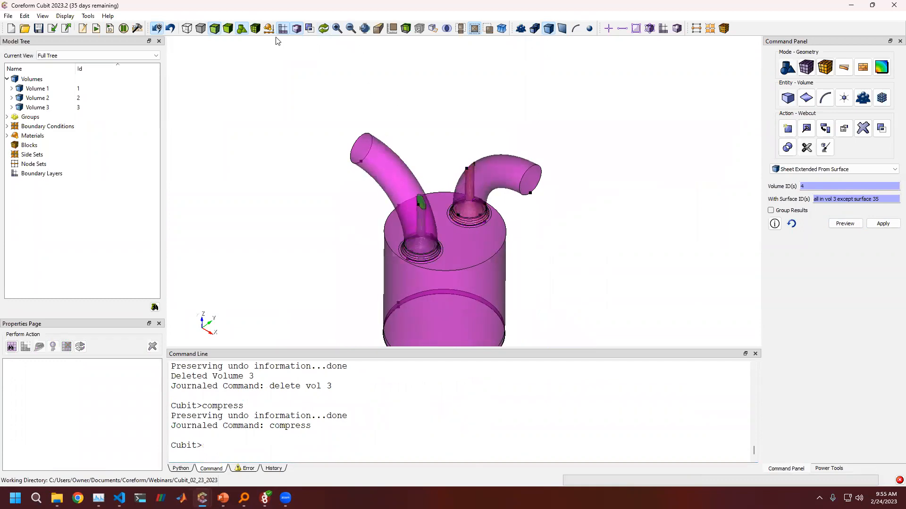
pyautogui.click(228, 29)
pyautogui.scroll(3, 463, 141)
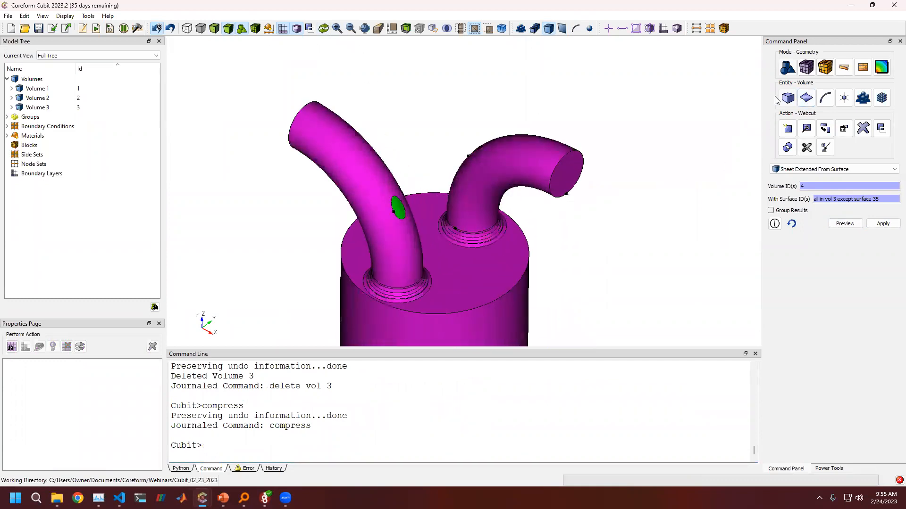
# Step: Autoheal all volumes and check the healer's report of bad vertices, curves, coedges and bodies
pyautogui.click(787, 97)
pyautogui.click(807, 128)
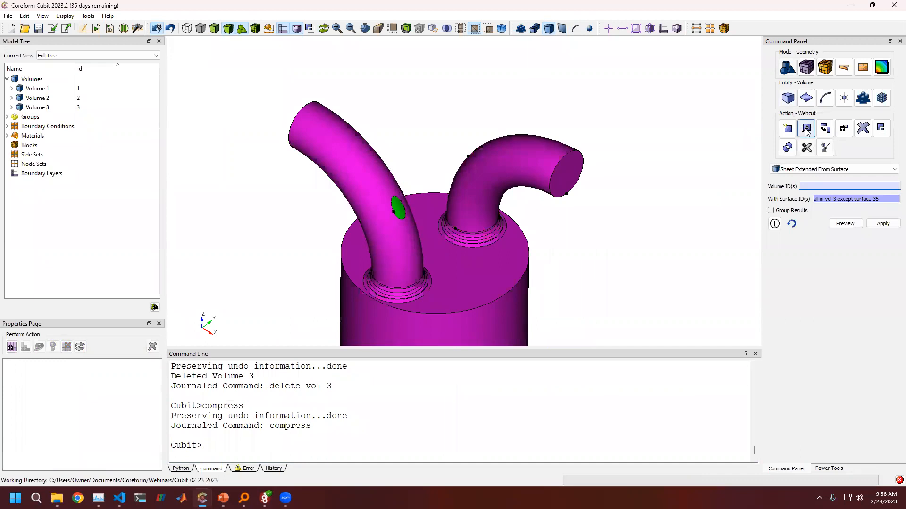
pyautogui.click(816, 169)
pyautogui.click(802, 192)
pyautogui.rightClick(810, 186)
pyautogui.click(846, 211)
pyautogui.click(882, 244)
pyautogui.moveTo(462, 422); pyautogui.dragTo(170, 375)
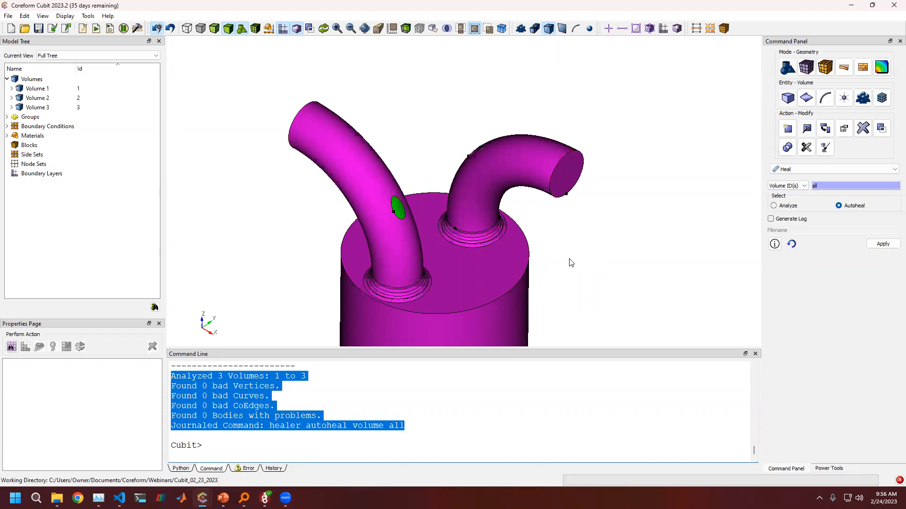
# Step: Run the count_acis_entities.py script from the Journal Editor to count the surface and curve types
pyautogui.moveTo(203, 498)
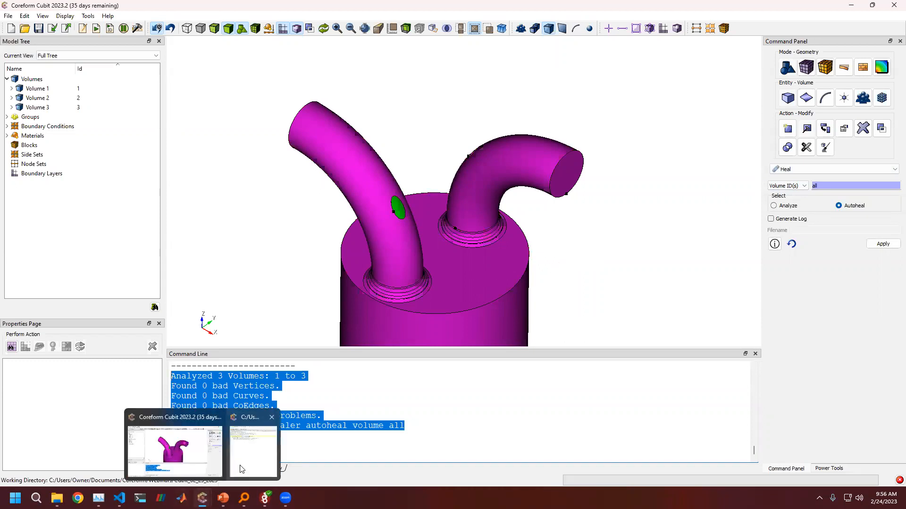
pyautogui.click(250, 445)
pyautogui.click(354, 46)
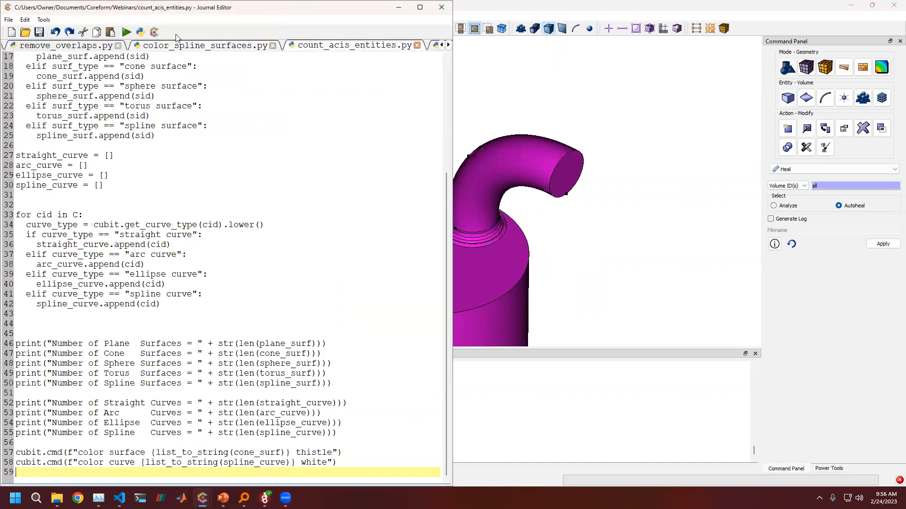
pyautogui.click(127, 32)
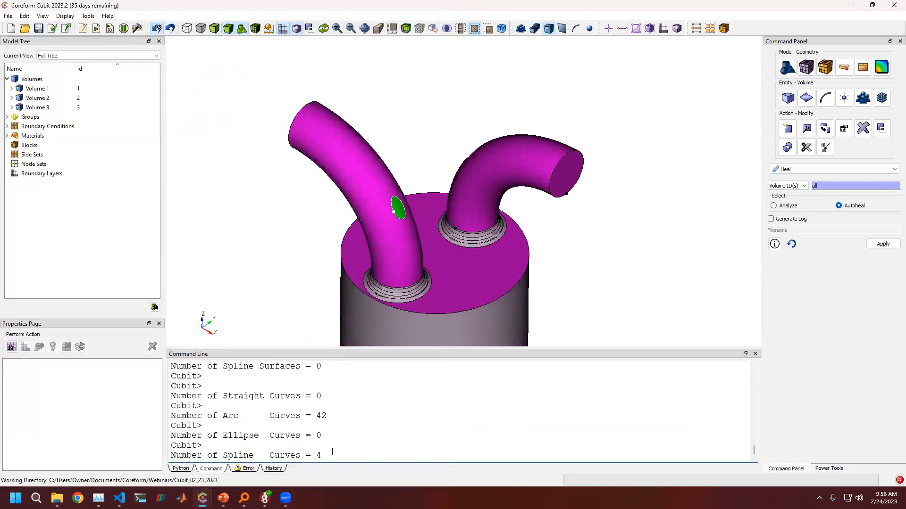
# Step: Review the spline curve and spline surface counts and examine the stem outline on the longer pipe
pyautogui.moveTo(326, 457); pyautogui.dragTo(265, 455)
pyautogui.scroll(1, 323, 424)
pyautogui.moveTo(323, 396); pyautogui.dragTo(207, 396)
pyautogui.scroll(5, 568, 279)
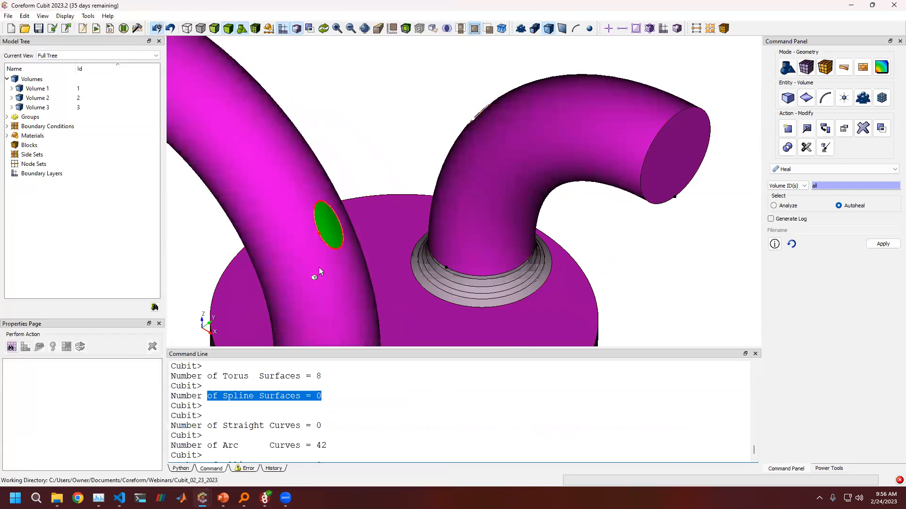
pyautogui.scroll(-1, 387, 454)
pyautogui.click(708, 297)
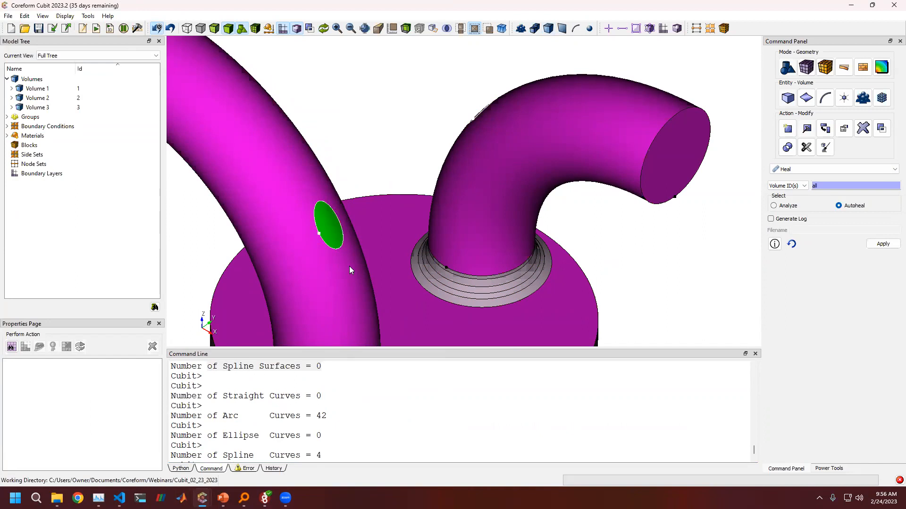
pyautogui.moveTo(361, 300); pyautogui.dragTo(390, 278, button='middle')
pyautogui.scroll(-5, 391, 282)
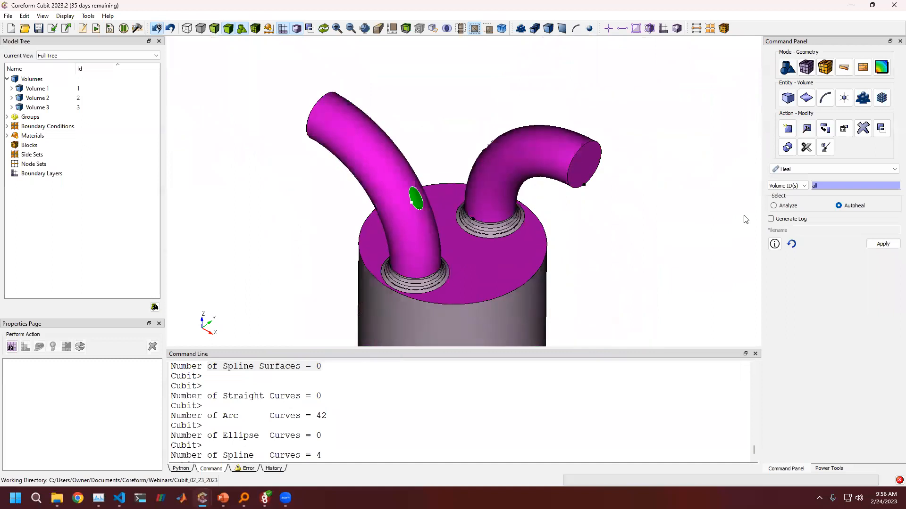
# Step: Autoheal all volumes again, review the healer's report, and inspect the rings around the pipe base
pyautogui.click(883, 244)
pyautogui.moveTo(321, 417); pyautogui.dragTo(173, 388)
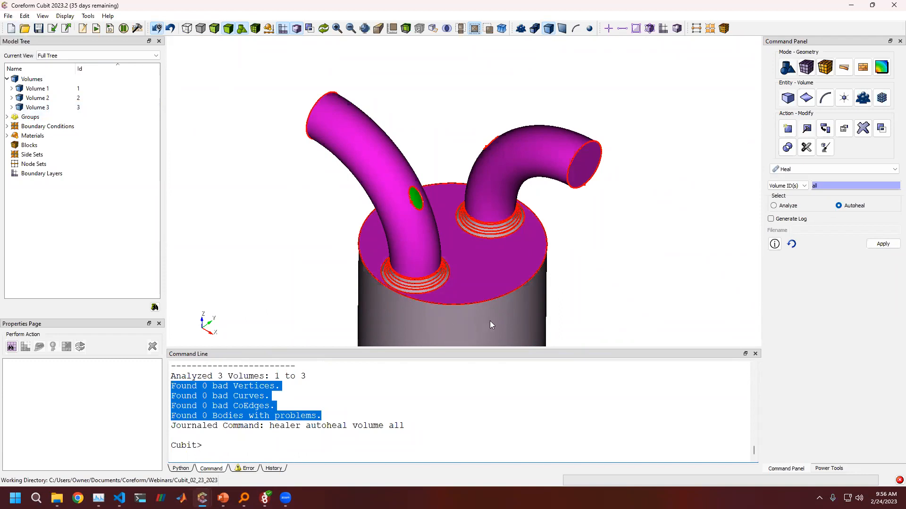
pyautogui.scroll(6, 450, 195)
pyautogui.scroll(3, 415, 243)
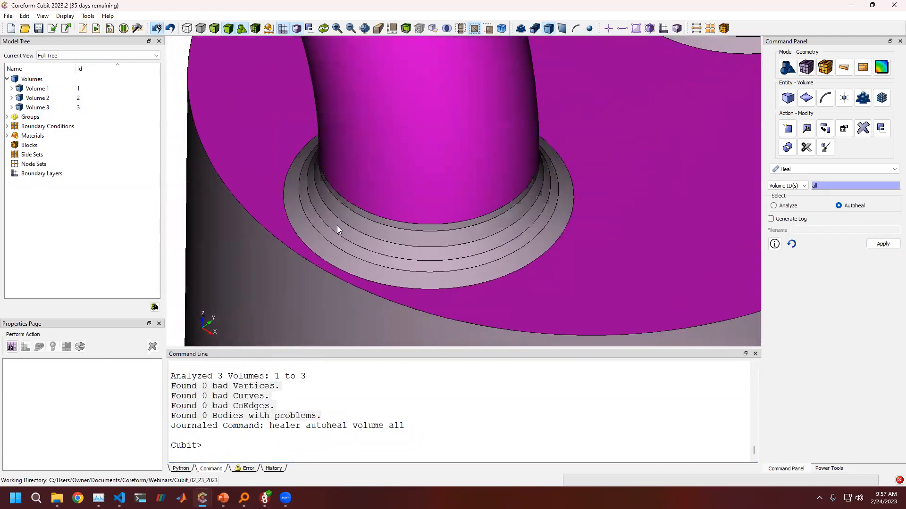
# Step: Start a new model and import the Cubit HDF5 file fluid_model_meshed.cub5 with the default import options
pyautogui.click(12, 29)
pyautogui.click(53, 28)
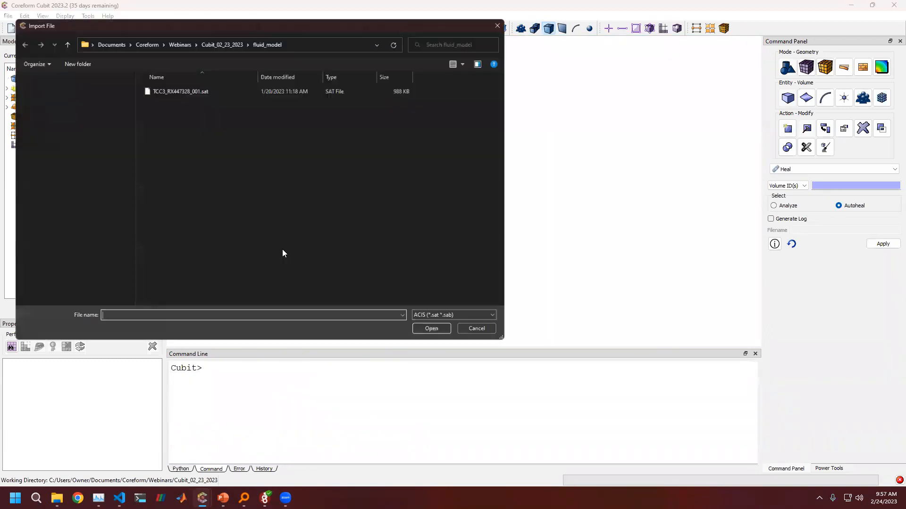
pyautogui.click(446, 319)
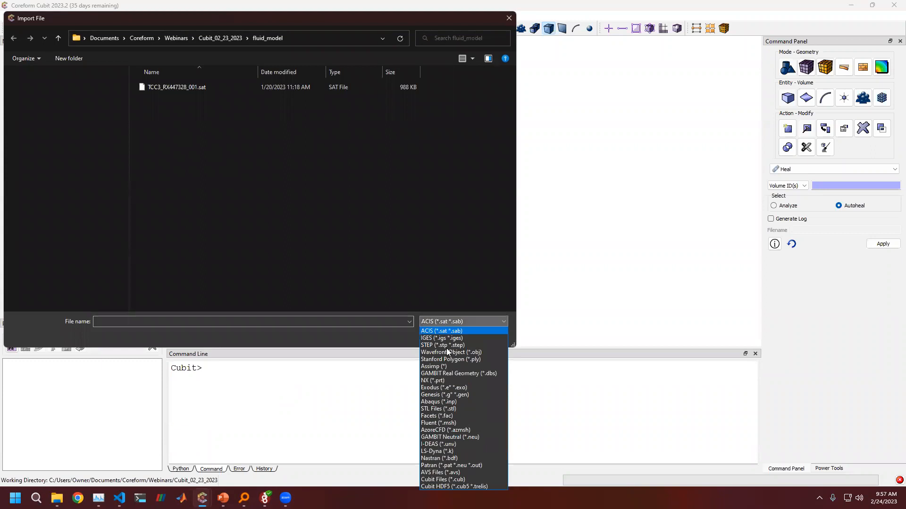
pyautogui.click(454, 486)
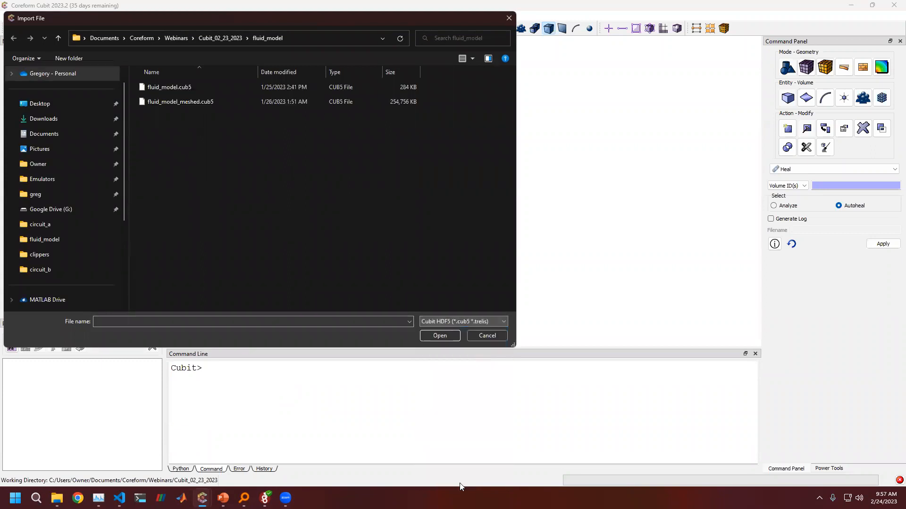
pyautogui.click(230, 101)
pyautogui.doubleClick(228, 100)
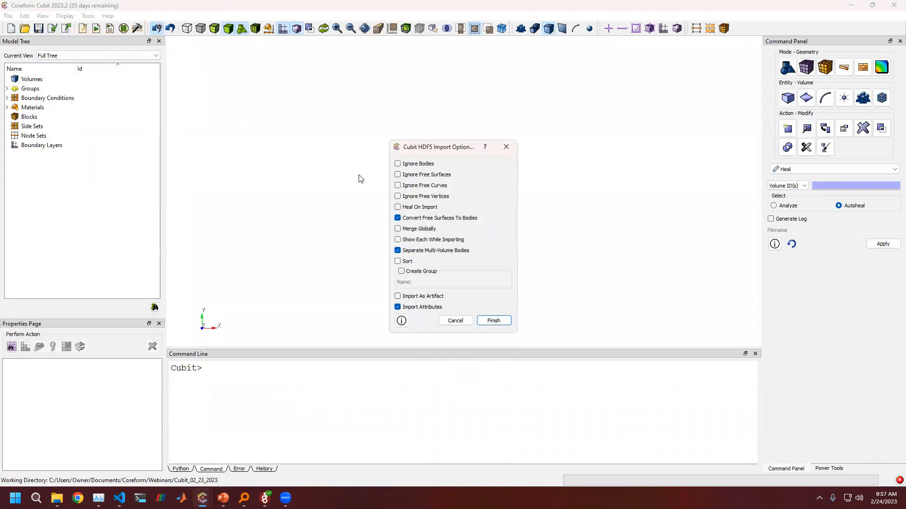
pyautogui.click(490, 320)
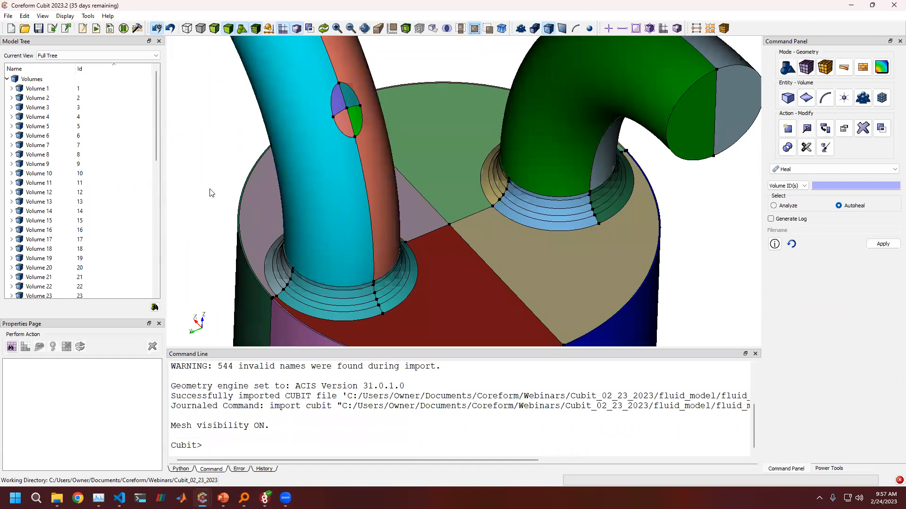
# Step: Refresh the display to show the mesh and look at it around the base of the pipe
pyautogui.rightClick(231, 198)
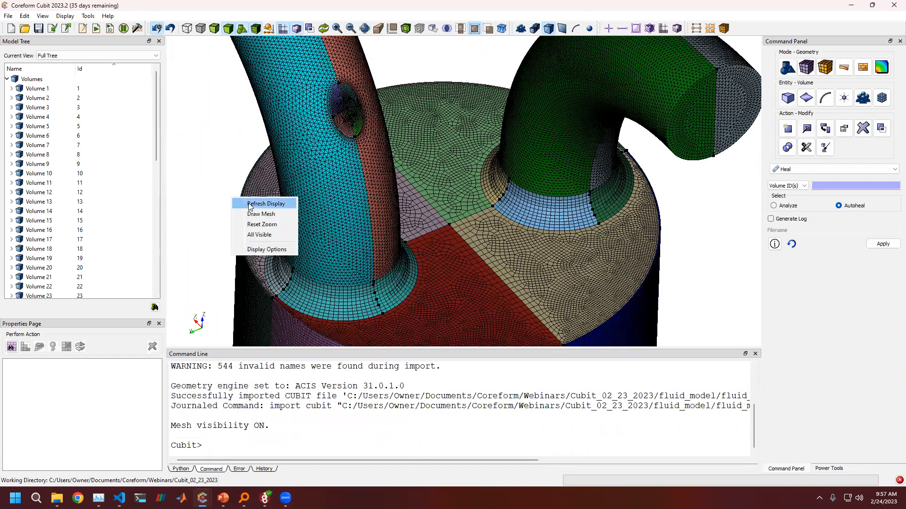
pyautogui.click(250, 203)
pyautogui.scroll(5, 372, 228)
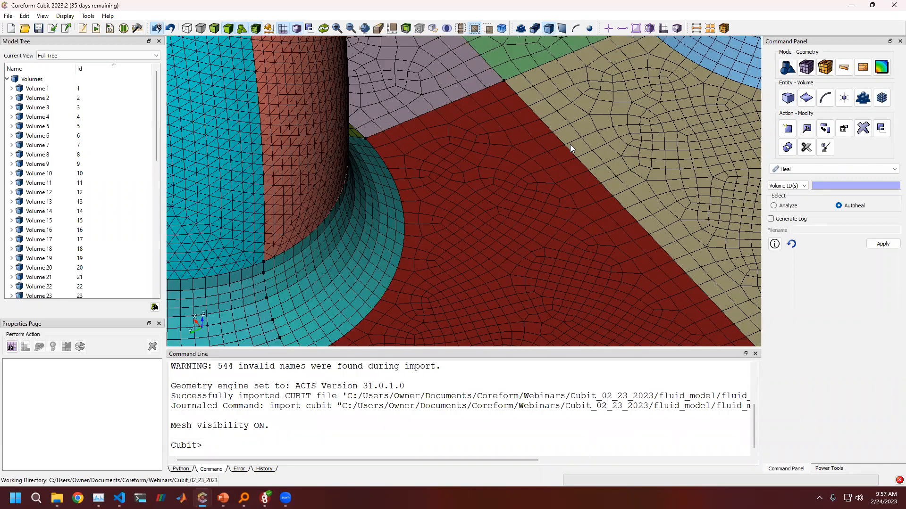
pyautogui.moveTo(302, 249); pyautogui.dragTo(570, 144, button='middle')
pyautogui.scroll(3, 483, 158)
# Step: Select volumes 4 and 24 at the pipe base and draw only those two volumes
pyautogui.click(487, 138)
pyautogui.keyDown('ctrl'); pyautogui.click(527, 194); pyautogui.keyUp('ctrl')
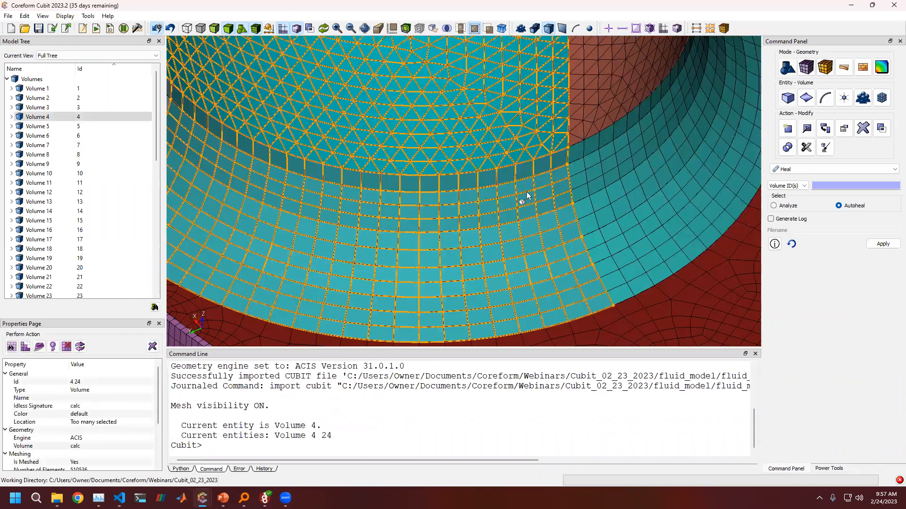
pyautogui.rightClick(527, 193)
pyautogui.click(572, 265)
pyautogui.moveTo(464, 190); pyautogui.dragTo(390, 297)
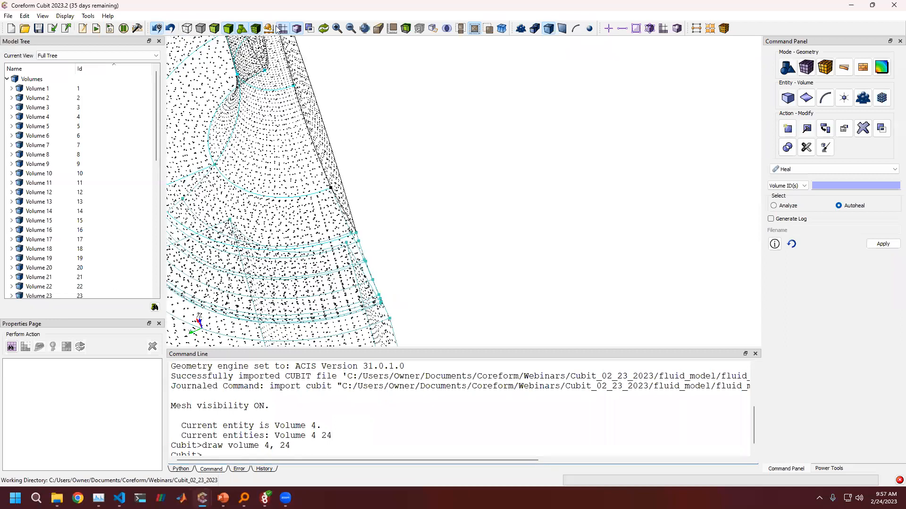
# Step: Redraw the two selected volumes with the command "draw vol 4 24"
pyautogui.click(324, 29)
pyautogui.click(380, 440)
pyautogui.write('draw vol 4 24')
pyautogui.press('Return')
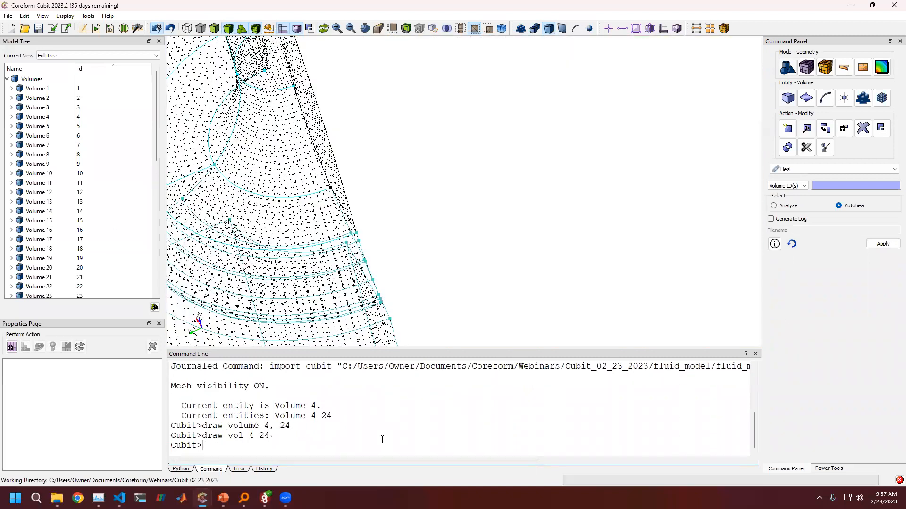
# Step: Fit volumes 4 and 24 in the view, turn geometry visibility off, and toggle mesh visibility off and on
pyautogui.click(365, 28)
pyautogui.moveTo(416, 180)
pyautogui.mouseDown()
pyautogui.moveTo(425, 204)
pyautogui.moveTo(417, 170)
pyautogui.mouseUp()
pyautogui.scroll(3, 454, 148)
pyautogui.click(228, 31)
pyautogui.click(241, 31)
pyautogui.click(255, 32)
pyautogui.click(255, 32)
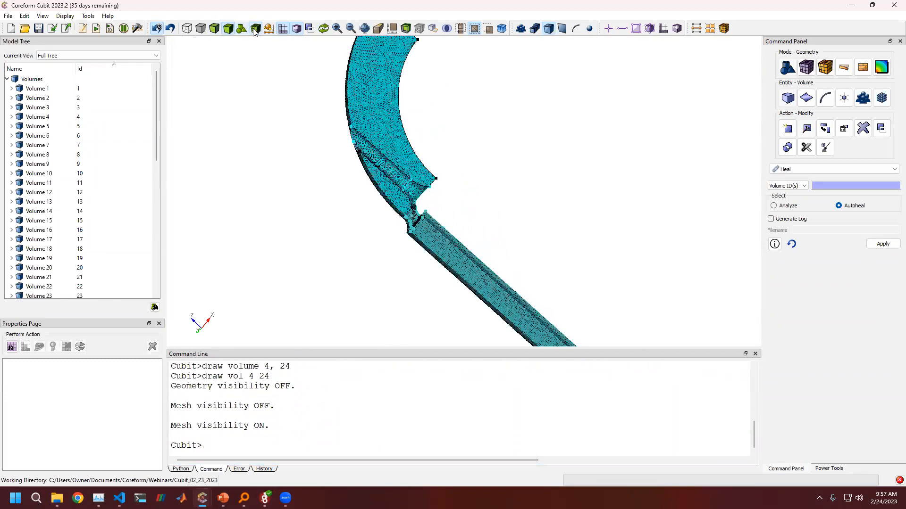
# Step: Inspect the port mesh of volumes 4 and 24 while toggling geometry and mesh visibility, ending with only the mesh on
pyautogui.scroll(4, 408, 184)
pyautogui.moveTo(408, 184); pyautogui.dragTo(502, 184, button='middle')
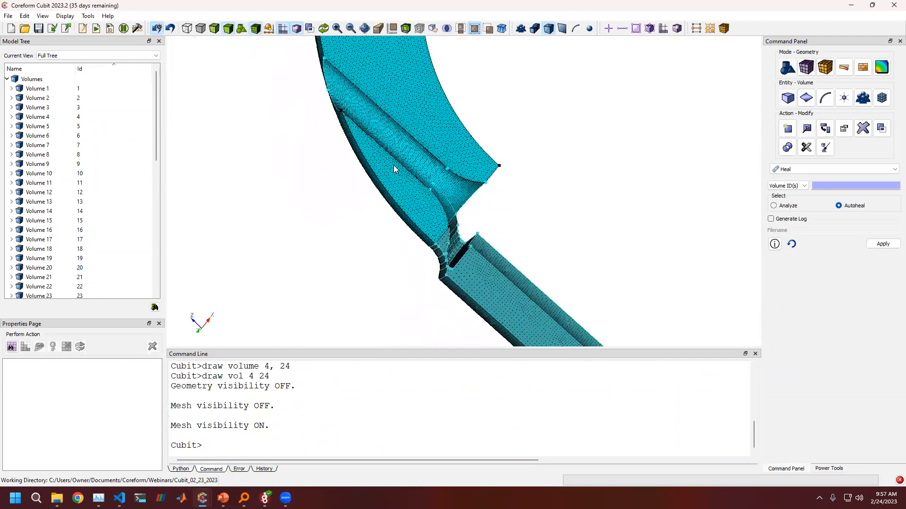
pyautogui.click(229, 30)
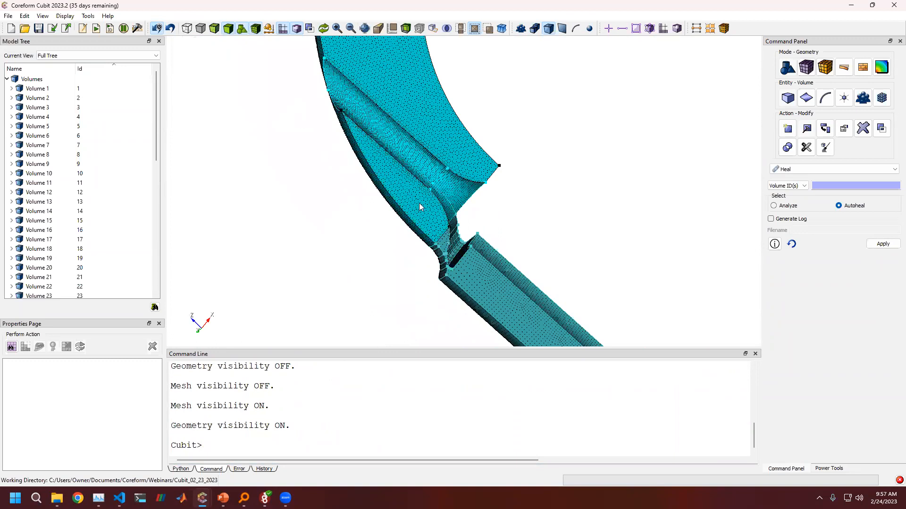
pyautogui.scroll(4, 480, 231)
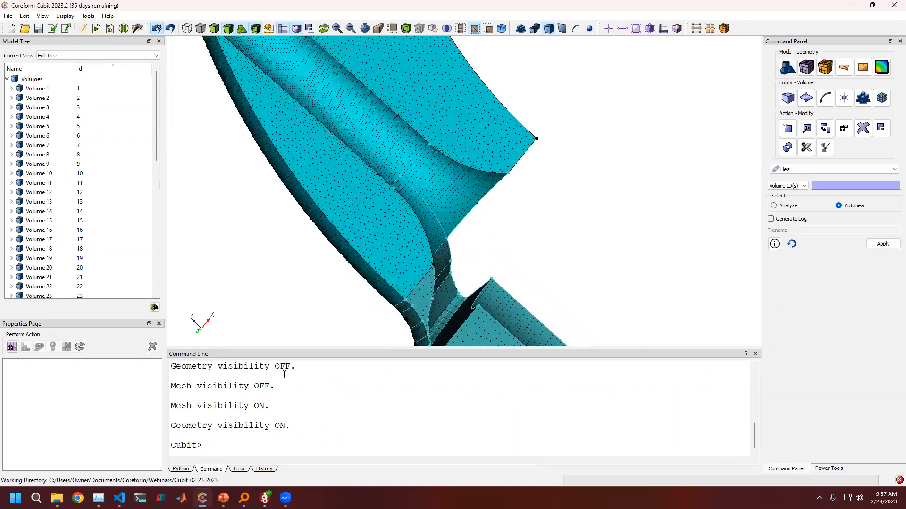
pyautogui.click(255, 30)
pyautogui.click(242, 30)
pyautogui.click(255, 30)
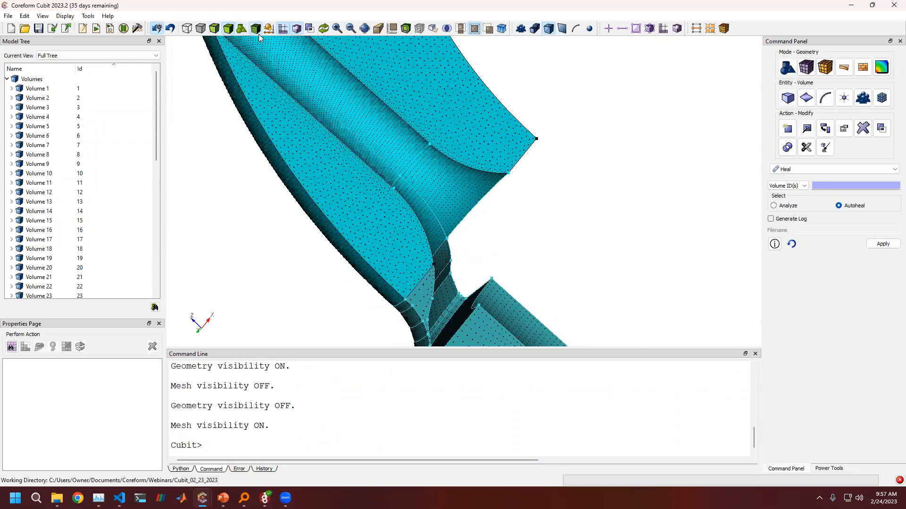
# Step: Refresh the display to show all volumes and examine the mesh on the pipes, stem end and cylinder top
pyautogui.rightClick(501, 220)
pyautogui.click(502, 223)
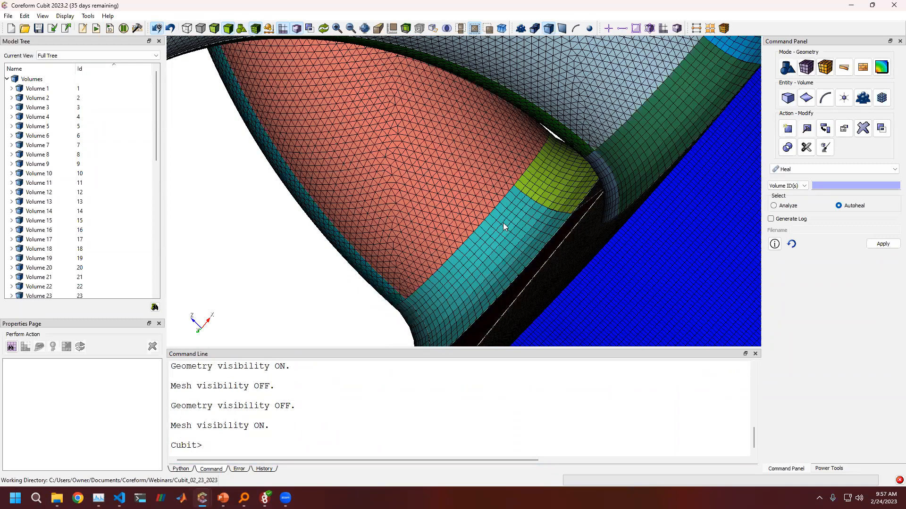
pyautogui.scroll(-3, 503, 223)
pyautogui.moveTo(512, 146); pyautogui.dragTo(458, 228, button='middle')
pyautogui.scroll(2, 453, 217)
pyautogui.scroll(-5, 417, 249)
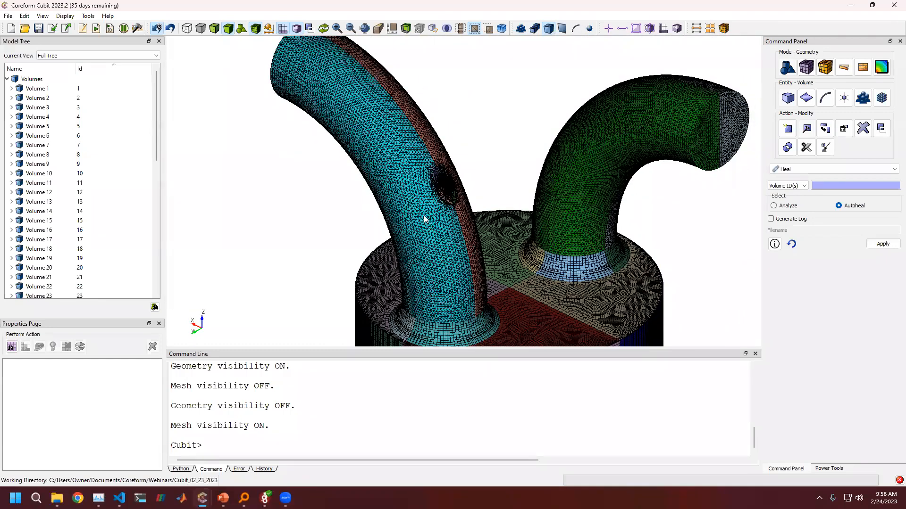
pyautogui.scroll(5, 451, 218)
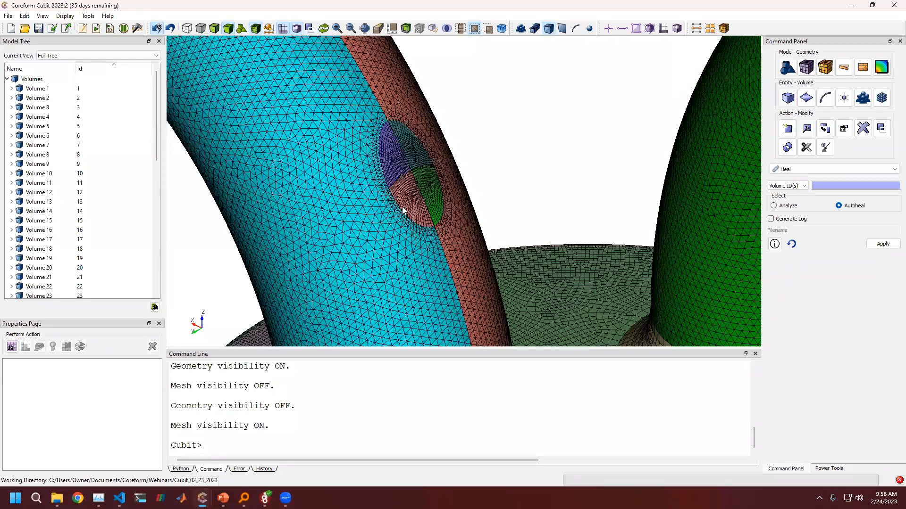
pyautogui.scroll(-5, 384, 224)
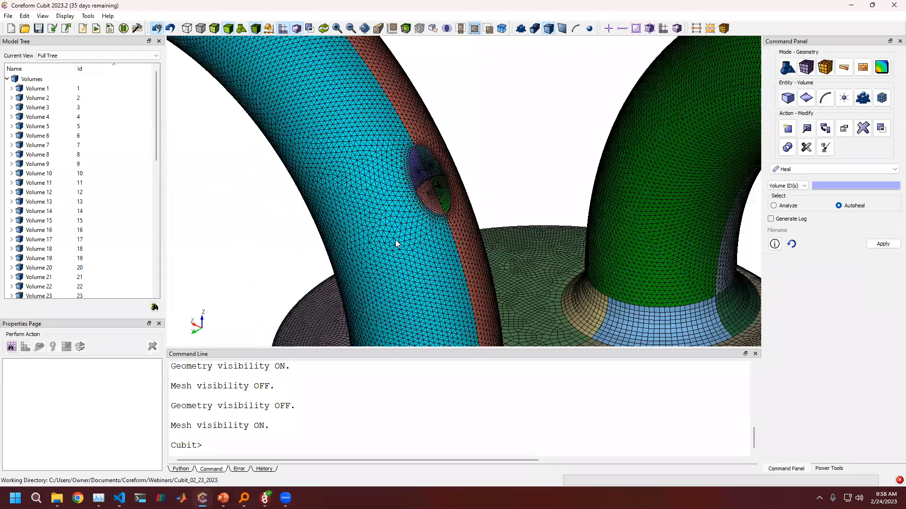
pyautogui.scroll(-5, 487, 291)
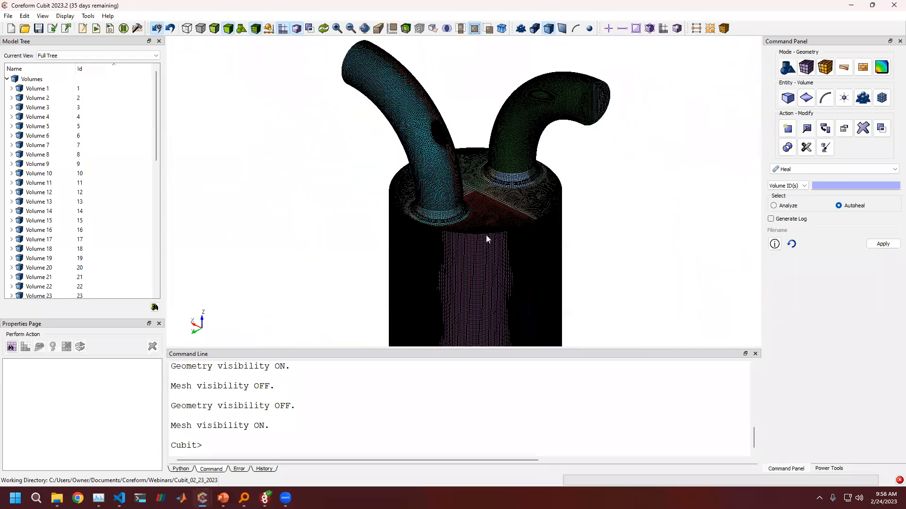
pyautogui.scroll(2, 486, 235)
pyautogui.scroll(3, 486, 238)
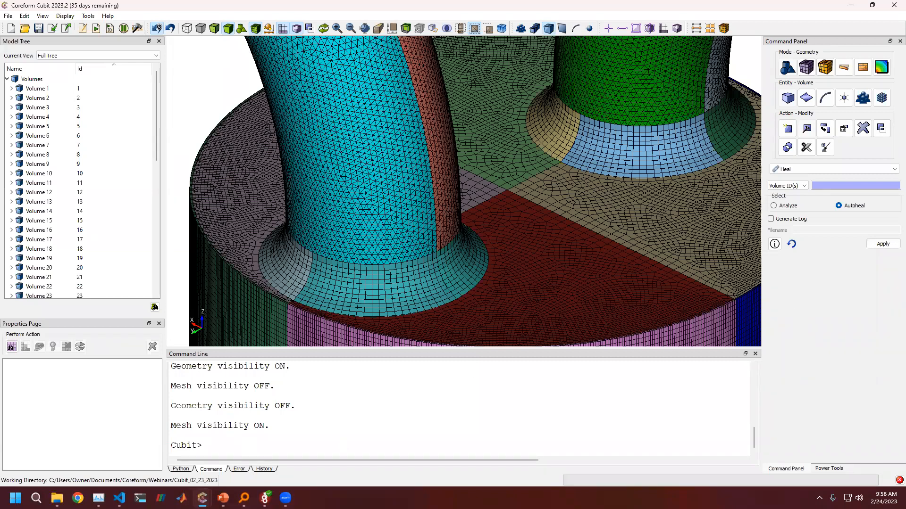
# Step: Switch to the PowerPoint slide show, maximize its window, and advance from the Live Demos slide to the YouTube webinars slide
pyautogui.click(225, 462)
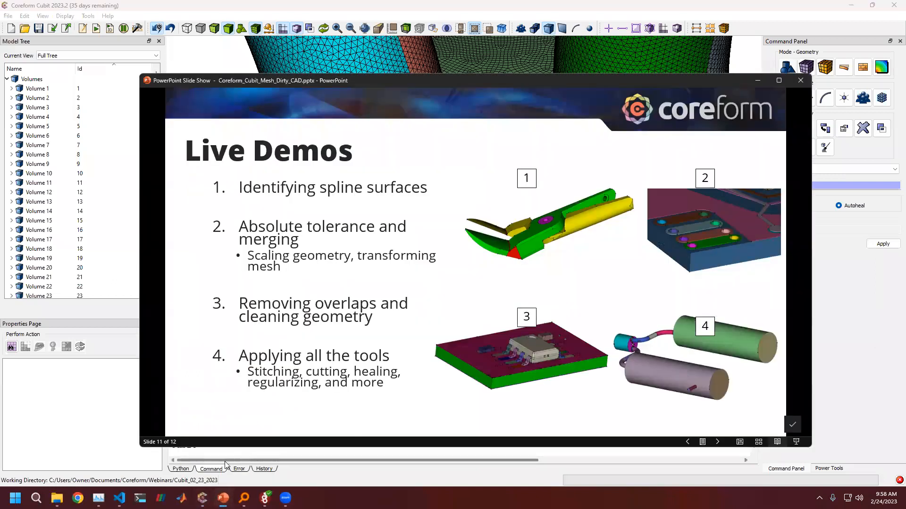
pyautogui.press('super+Up')
pyautogui.press('Right')
pyautogui.press('Left')
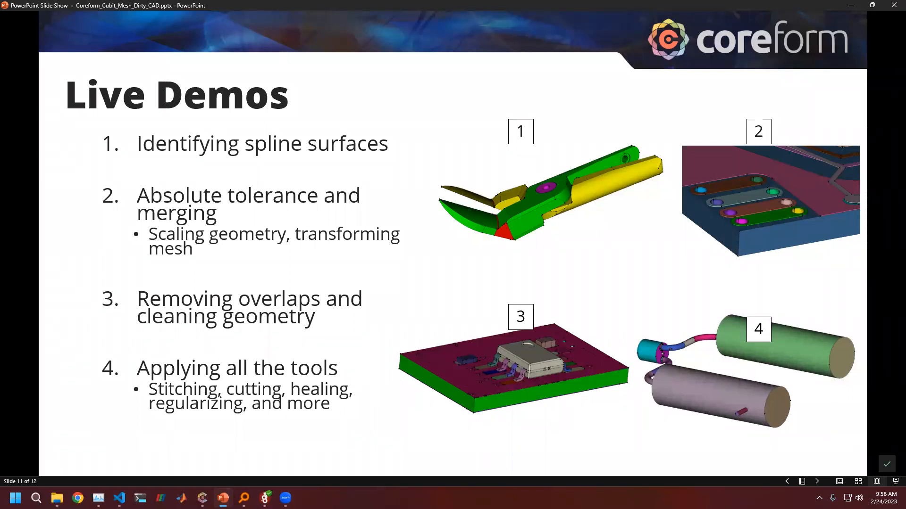
pyautogui.press('Right')
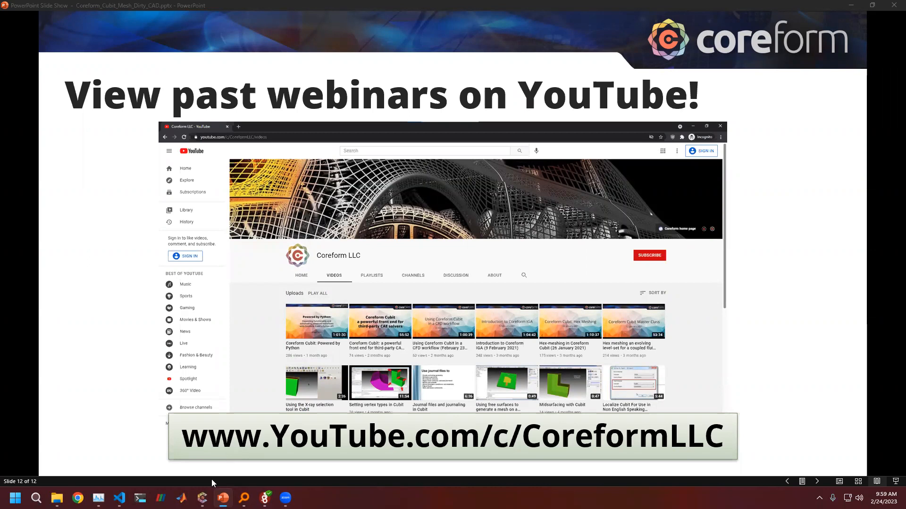
# Step: Switch back to Coreform Cubit, turn on the graphics scale, and examine the whole meshed model's X, Y and Z extents
pyautogui.moveTo(202, 498)
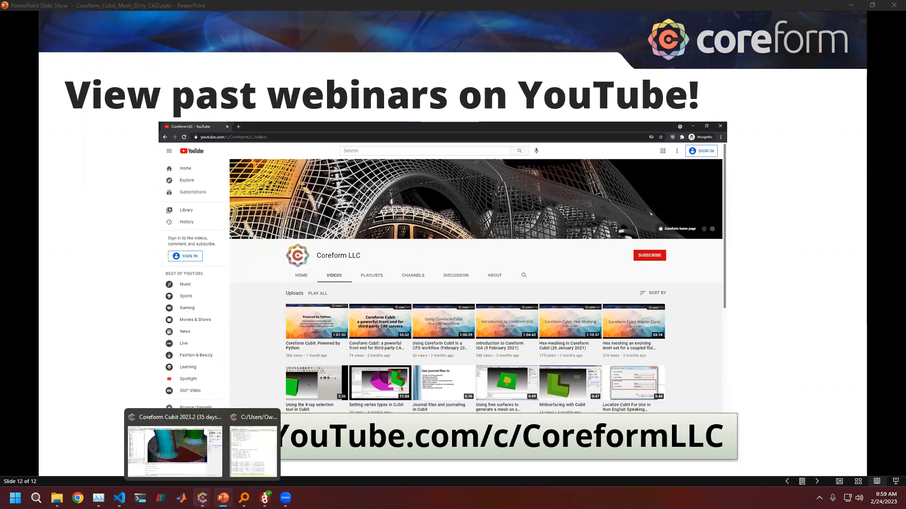
pyautogui.click(195, 467)
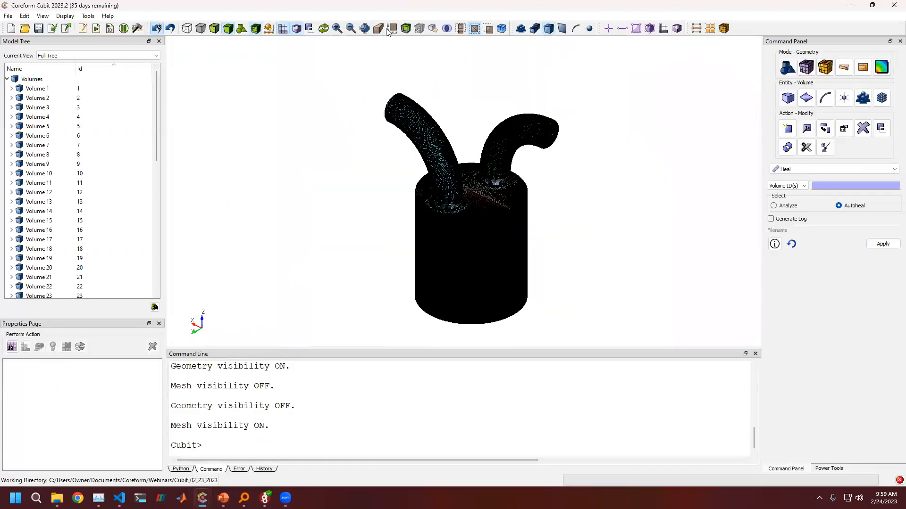
pyautogui.click(392, 28)
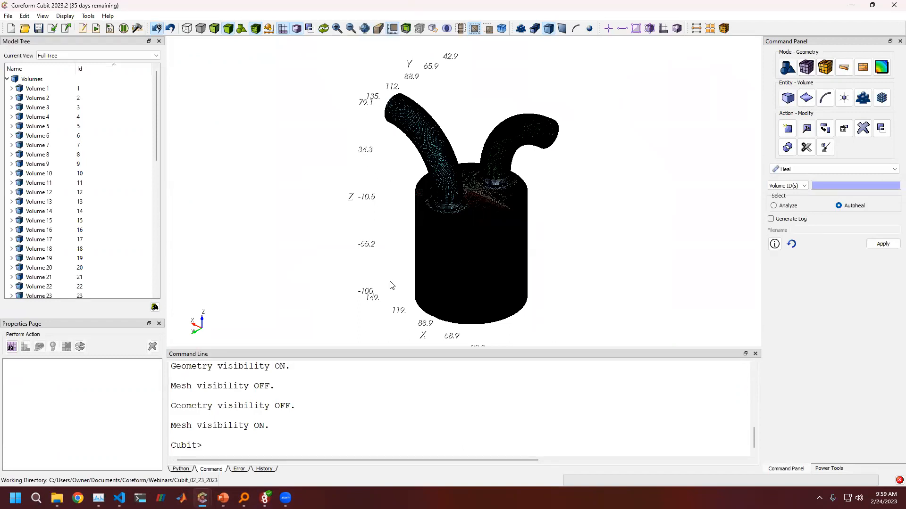
pyautogui.scroll(-1, 387, 287)
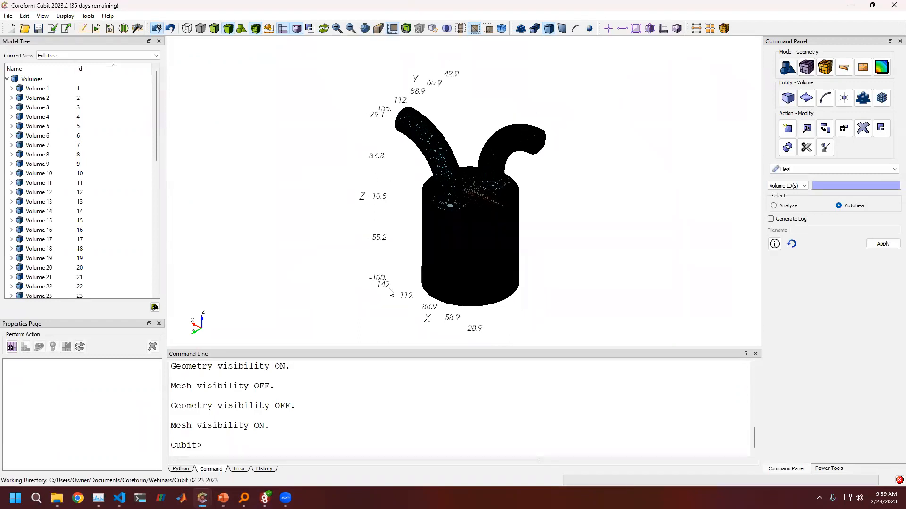
pyautogui.moveTo(481, 269); pyautogui.dragTo(502, 317, button='middle')
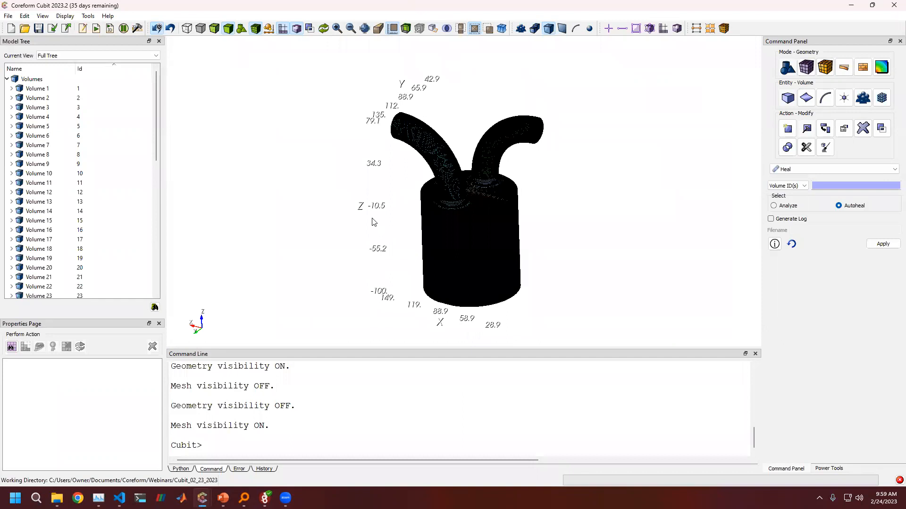
pyautogui.moveTo(483, 240); pyautogui.dragTo(415, 167, button='middle')
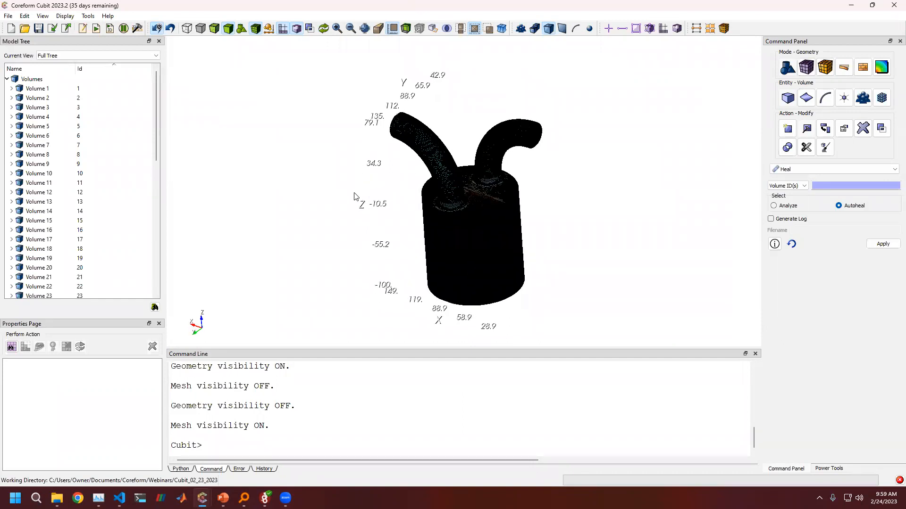